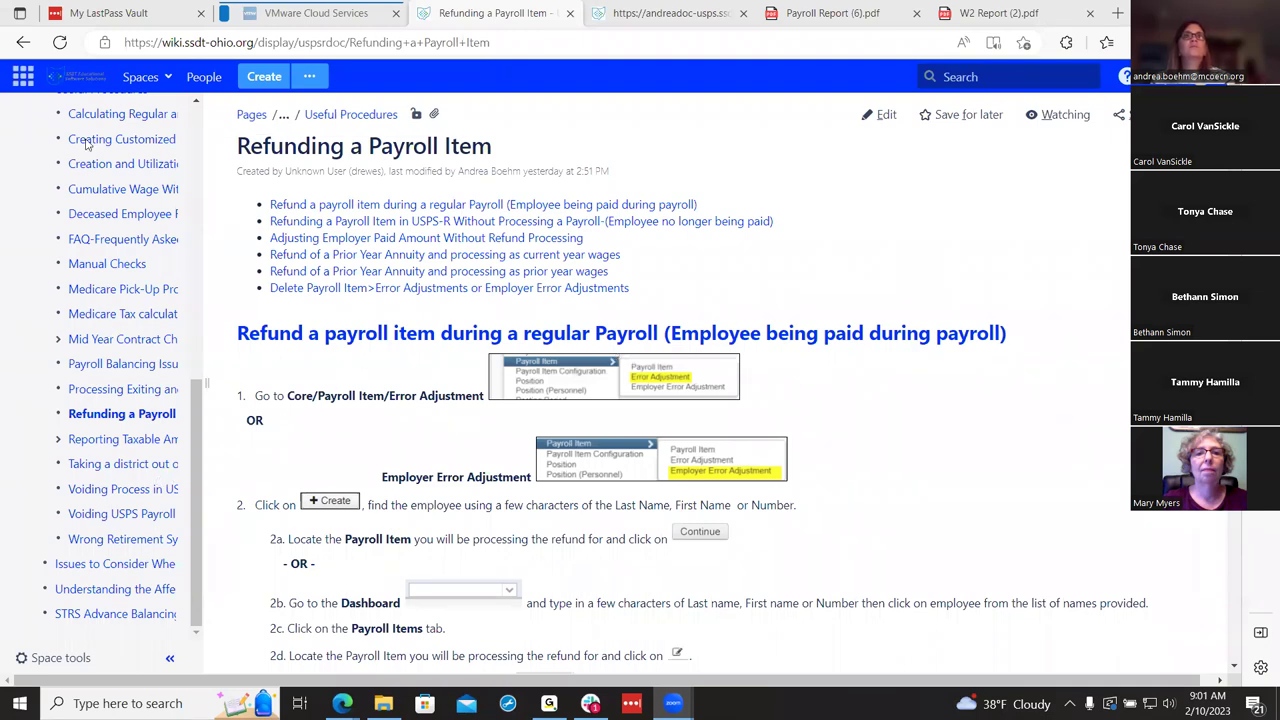
Step: Locate the Refunding a Payroll Item page under Useful Procedures in the Appendix of the wiki's page tree
scroll(87, 143, "up", 10)
scroll(87, 143, "down", 8)
scroll(88, 143, "up", 3)
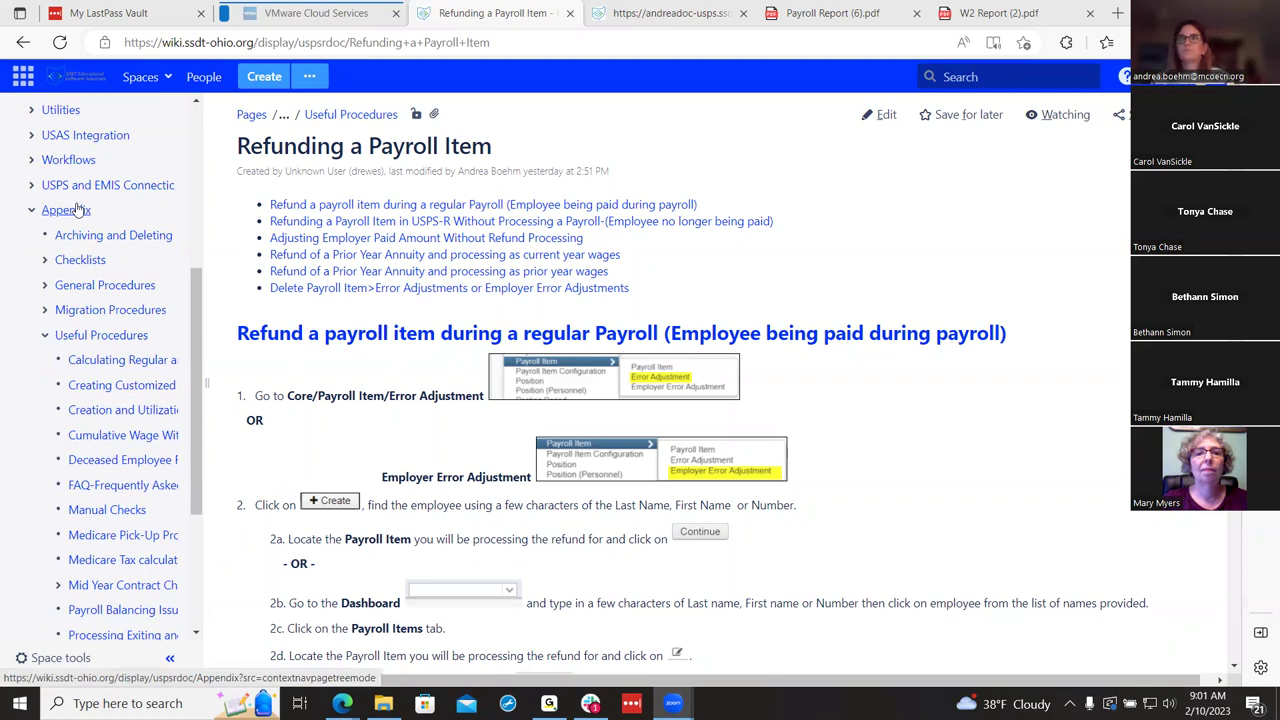
scroll(80, 313, "down", 3)
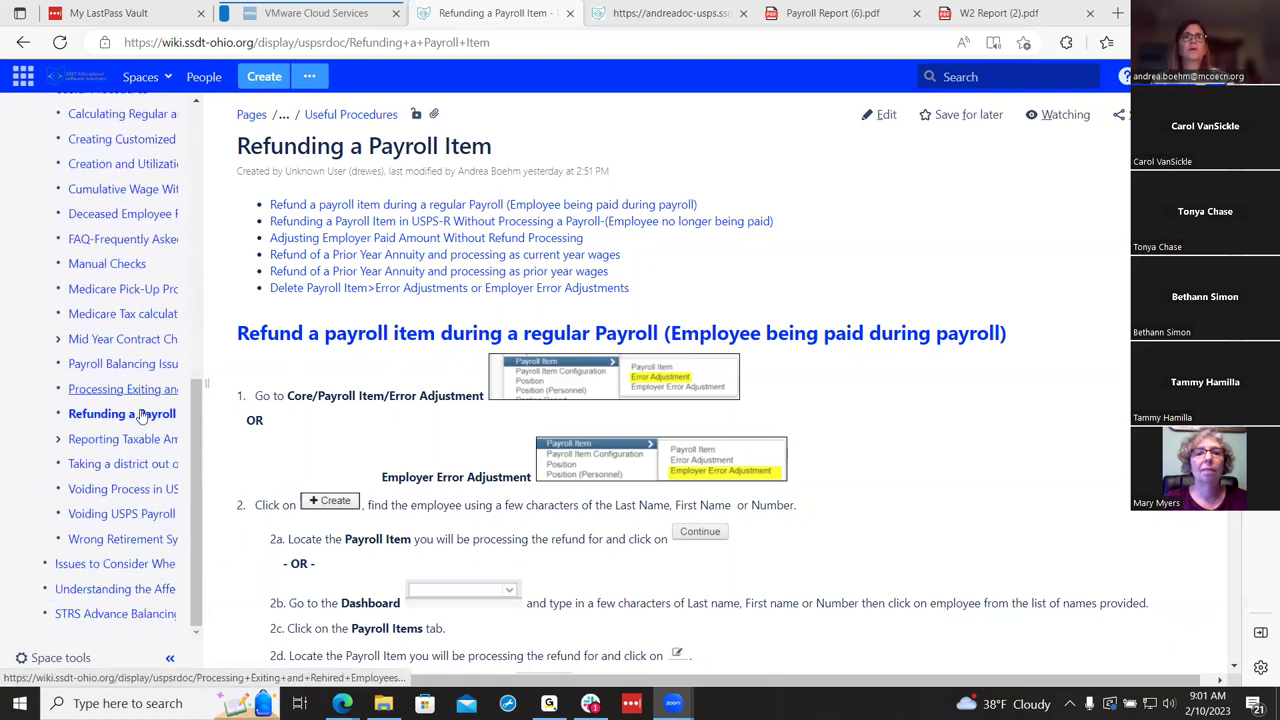
scroll(547, 430, "down", 1)
scroll(547, 430, "up", 1)
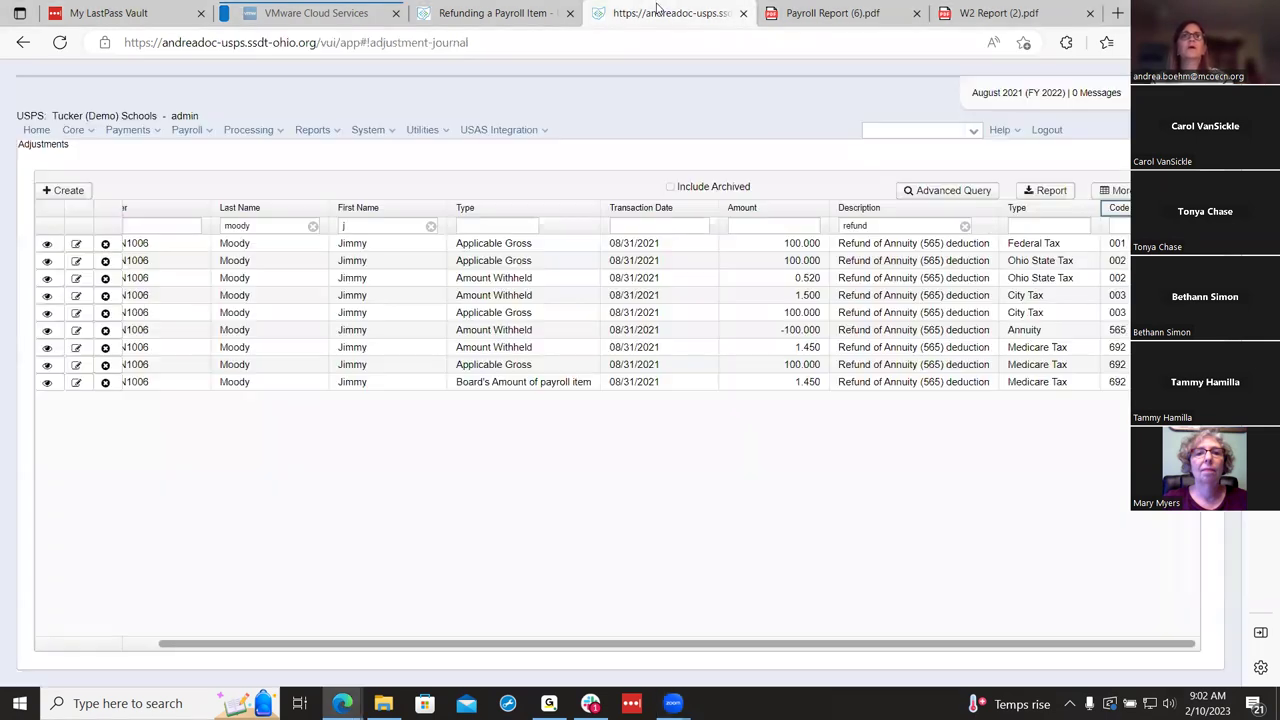
Step: Switch to the USPS payroll application and show the payroll items on the dashboard of the employee whose adjustments are listed
left_click(660, 12)
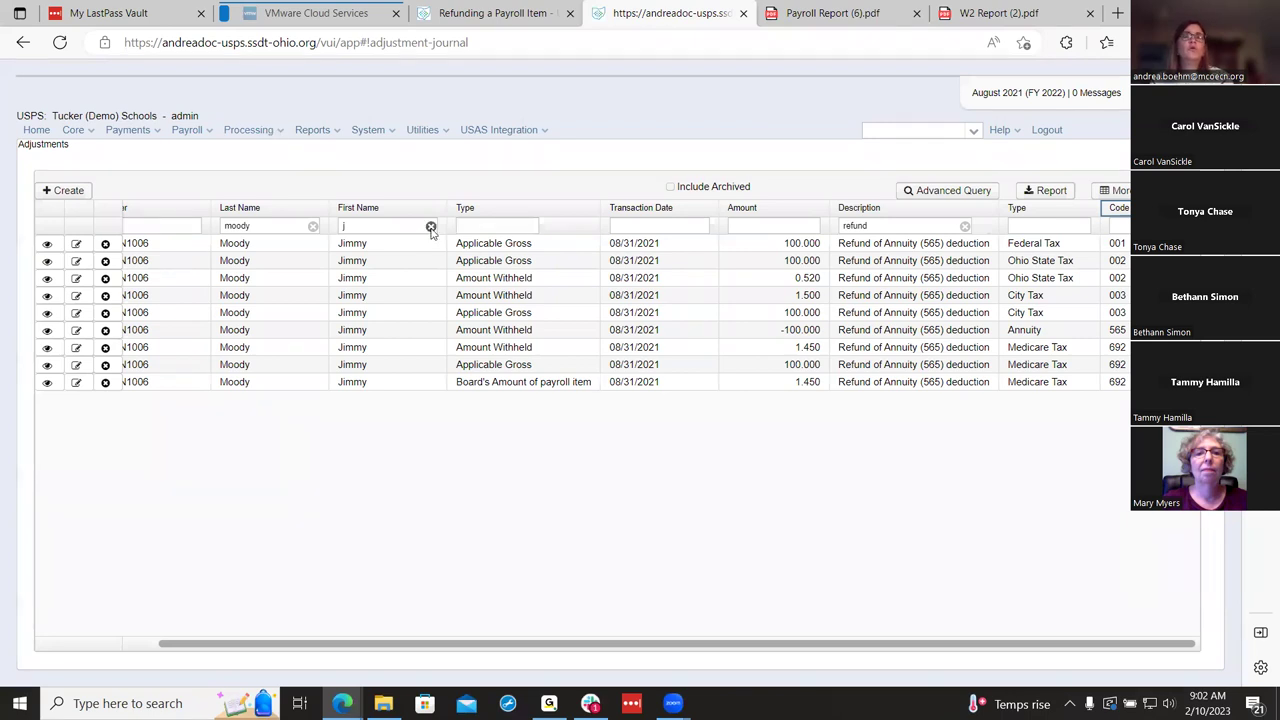
left_click(972, 133)
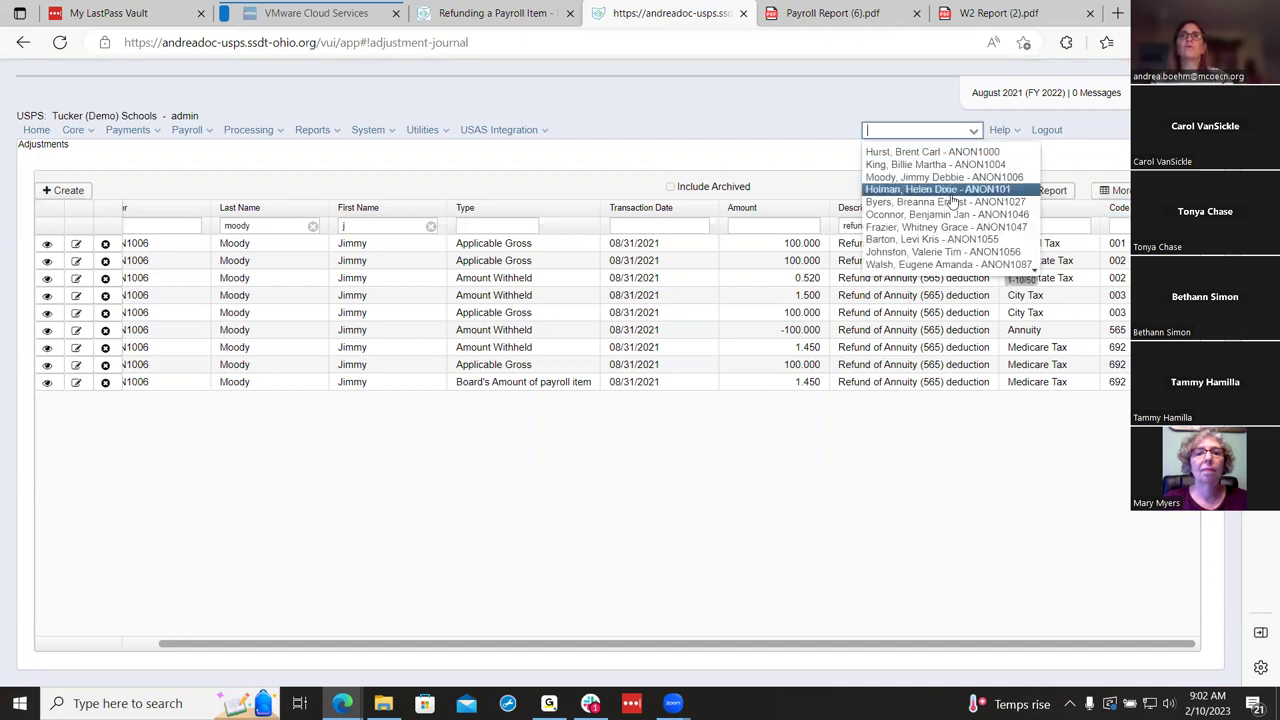
left_click(944, 177)
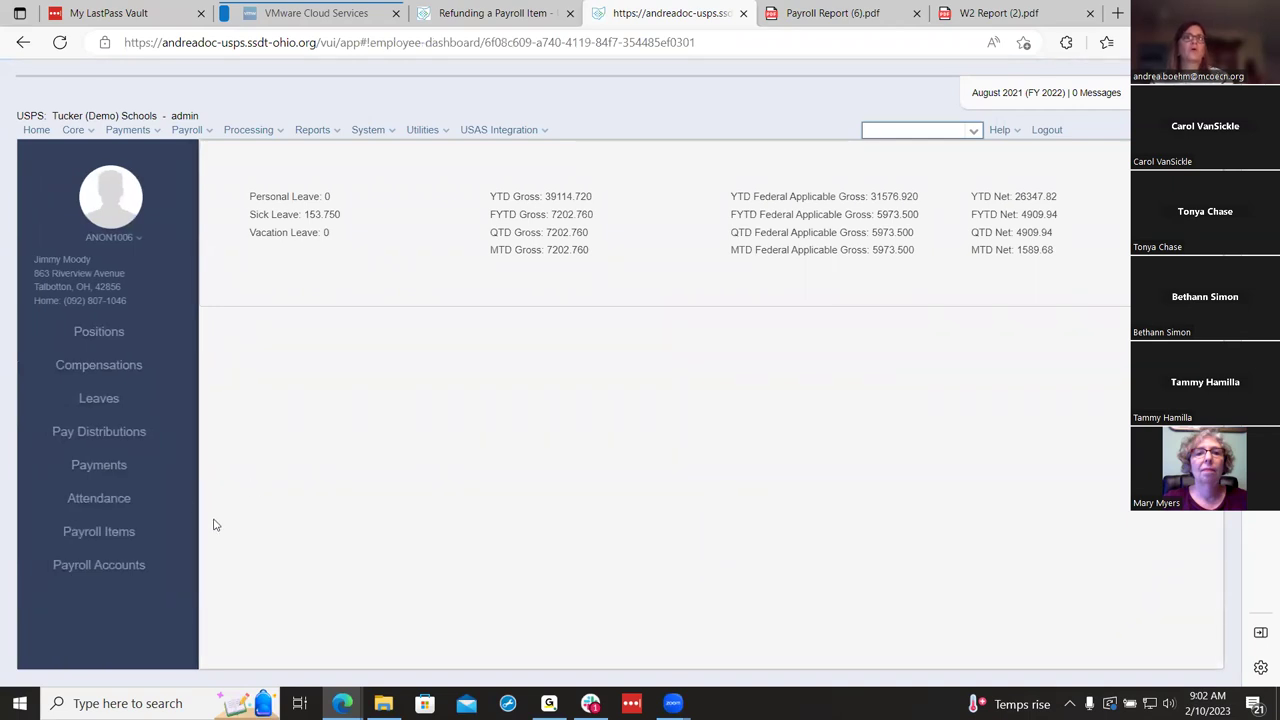
left_click(98, 533)
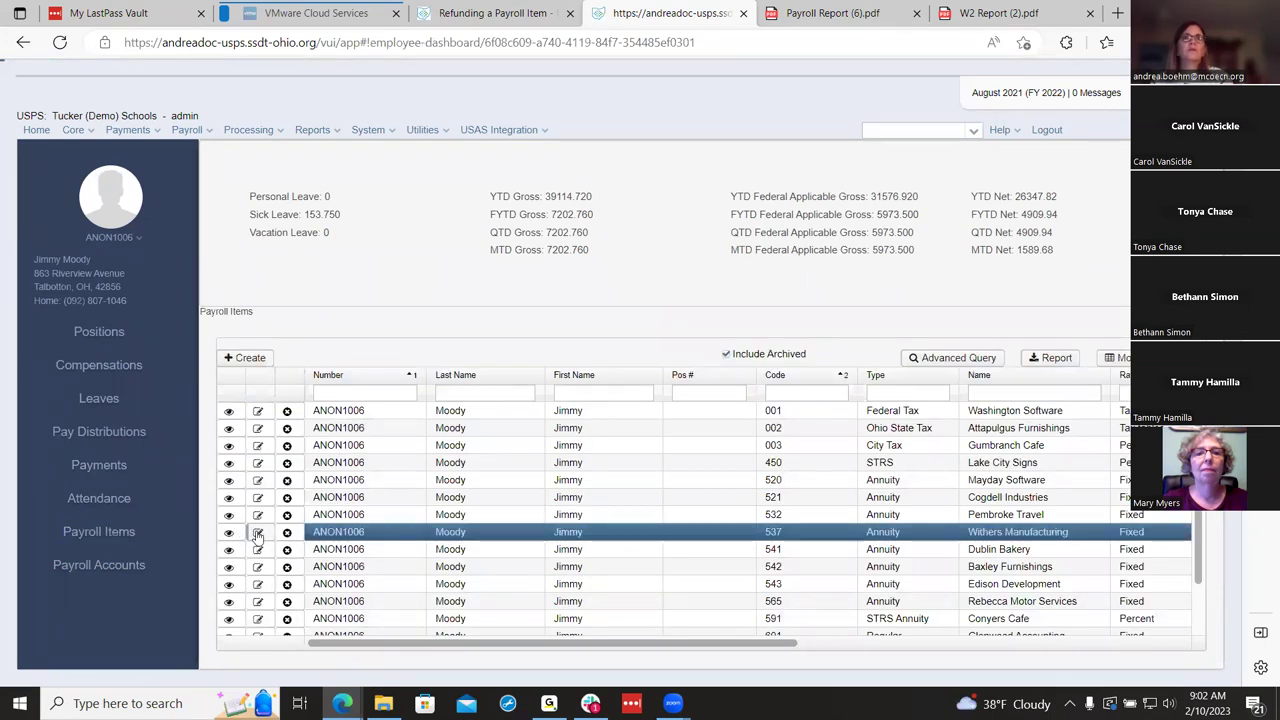
Step: Open the employee's 537 annuity item, review its Error Adjustments and Employer Error Adjustments sections, and close it without saving
left_click(257, 532)
scroll(305, 530, "down", 10)
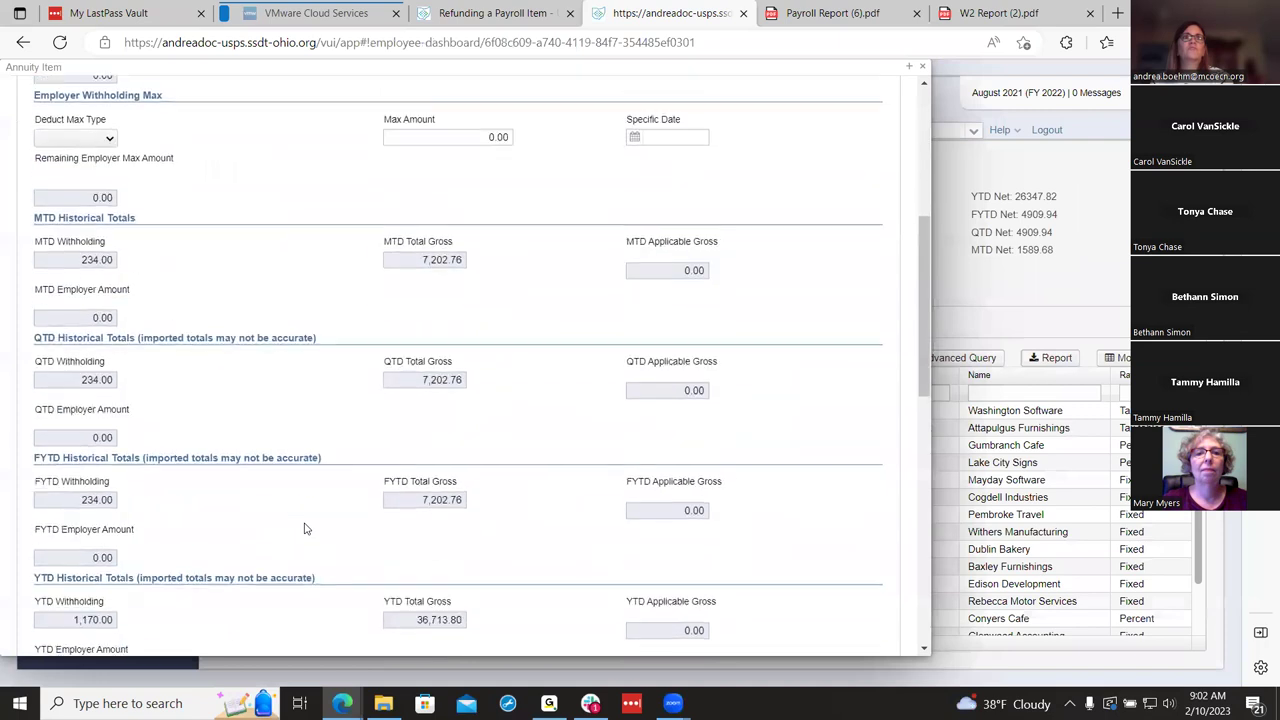
scroll(305, 530, "down", 1)
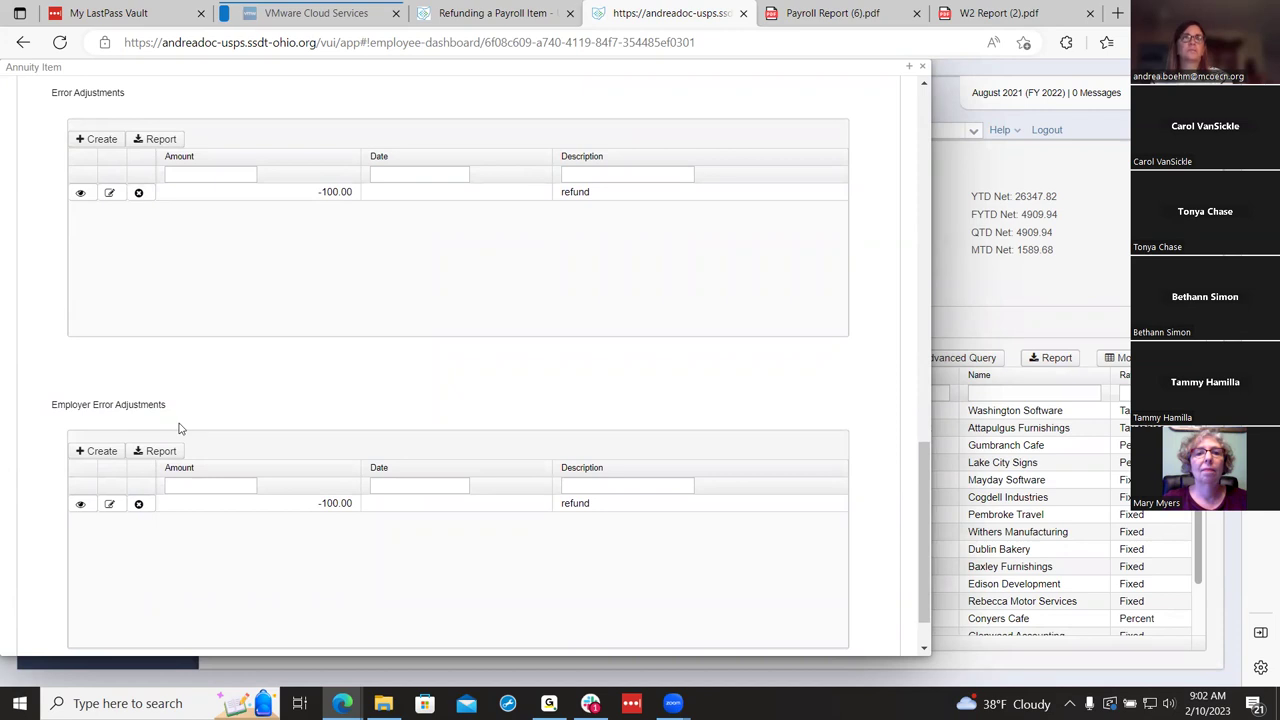
scroll(335, 433, "up", 8)
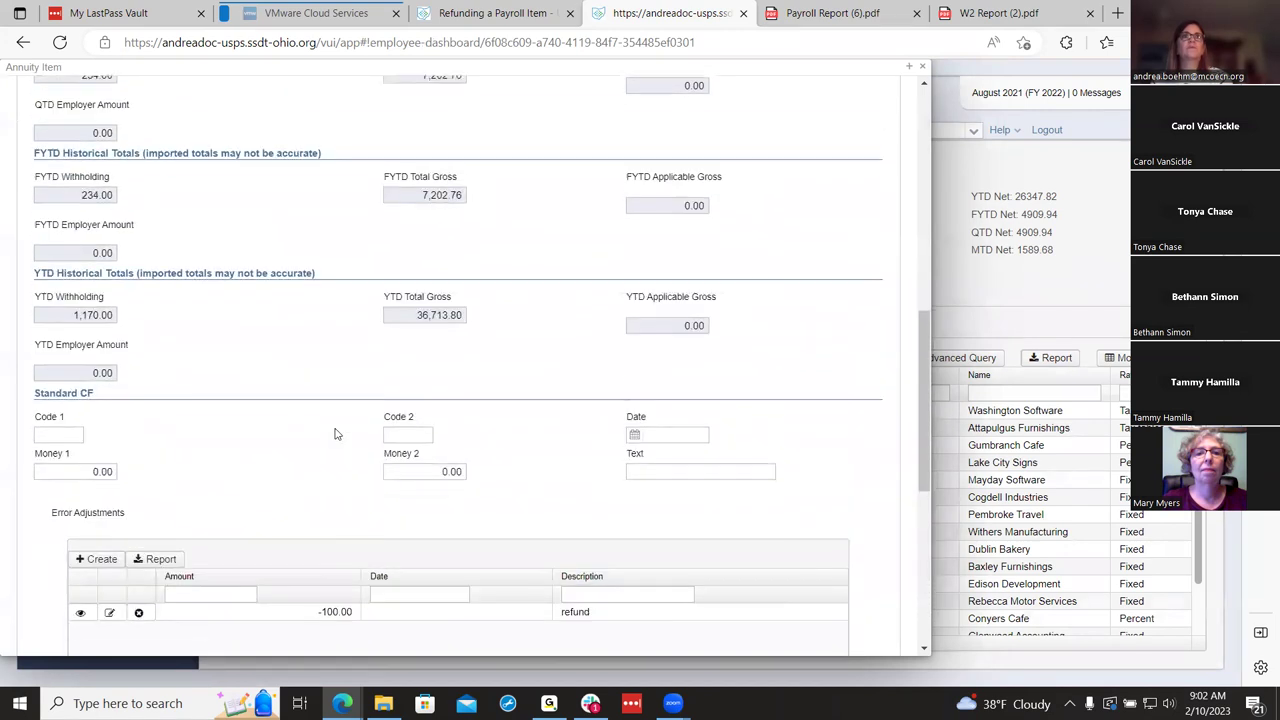
scroll(335, 433, "up", 5)
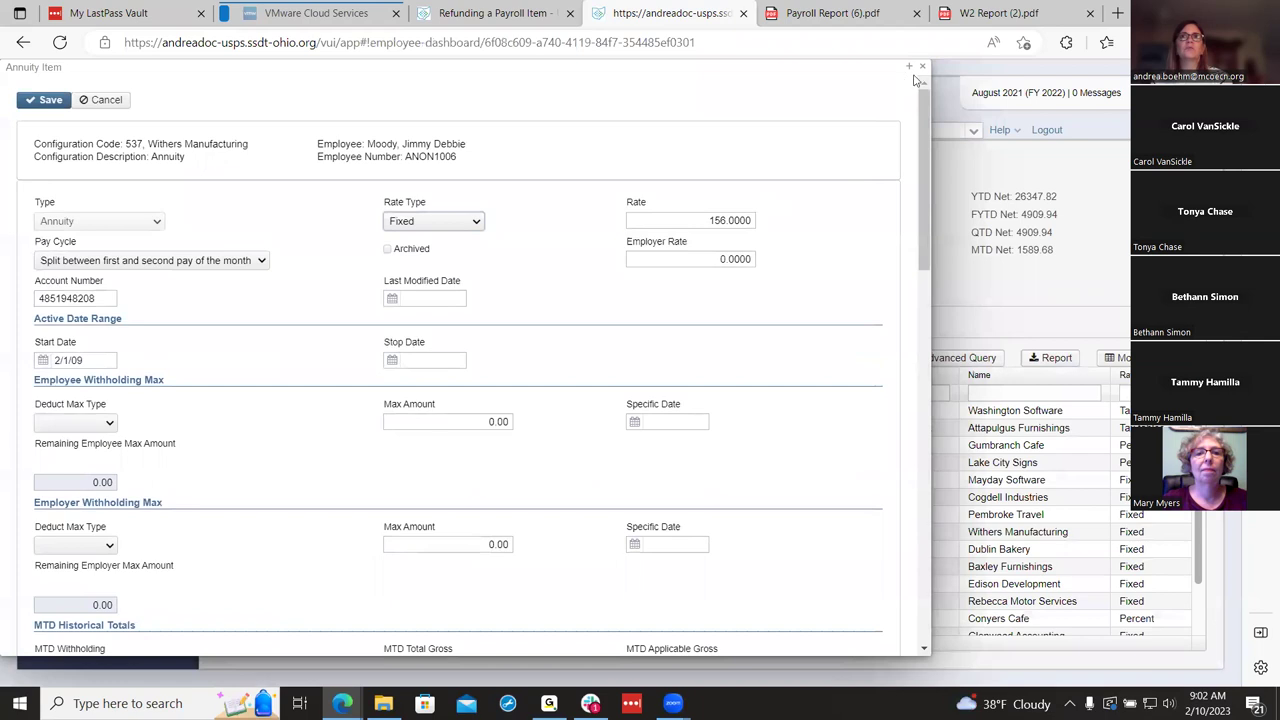
left_click(921, 67)
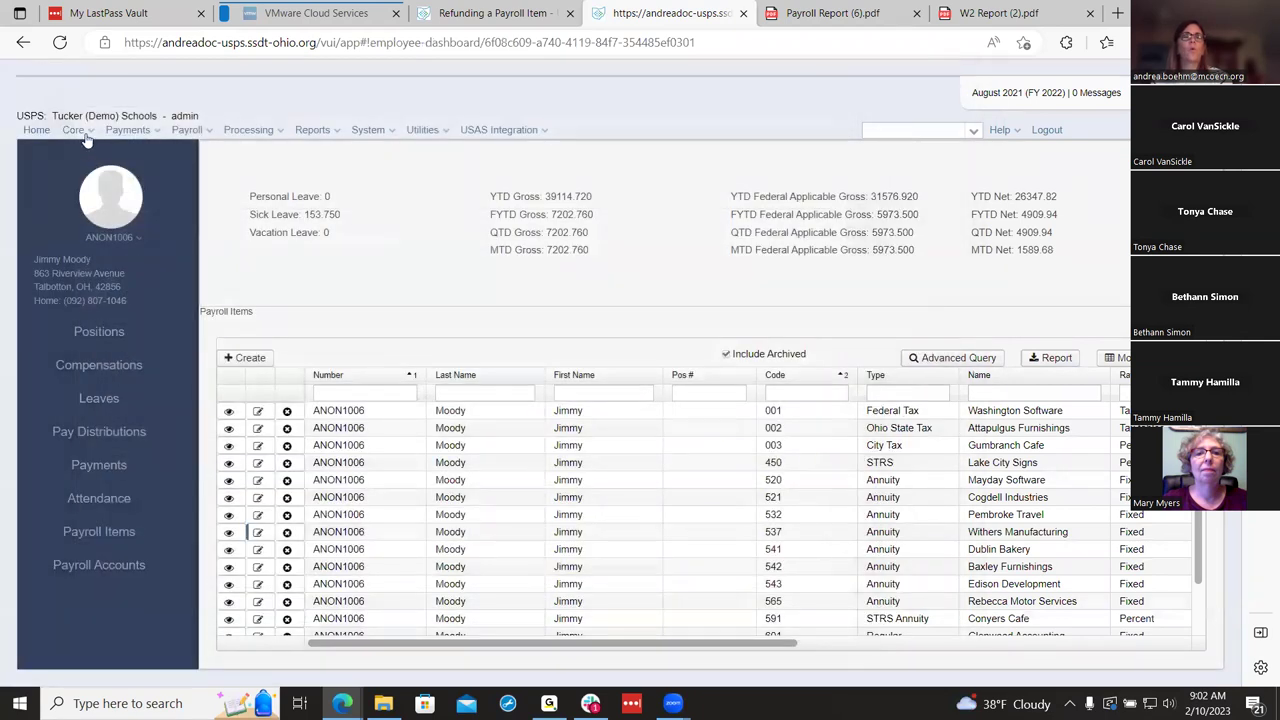
Step: Show the payroll items of all employees, look through the first employee's 550 annuity item, and close it
left_click(86, 131)
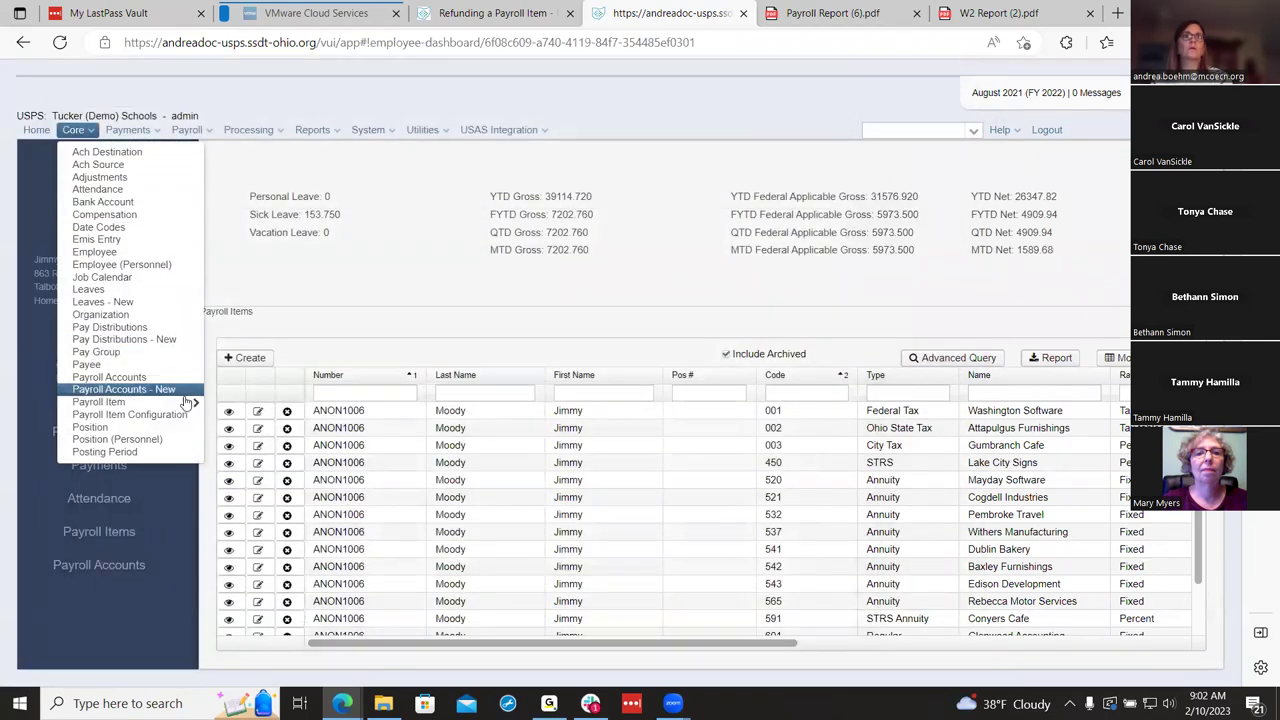
mouse_move(186, 402)
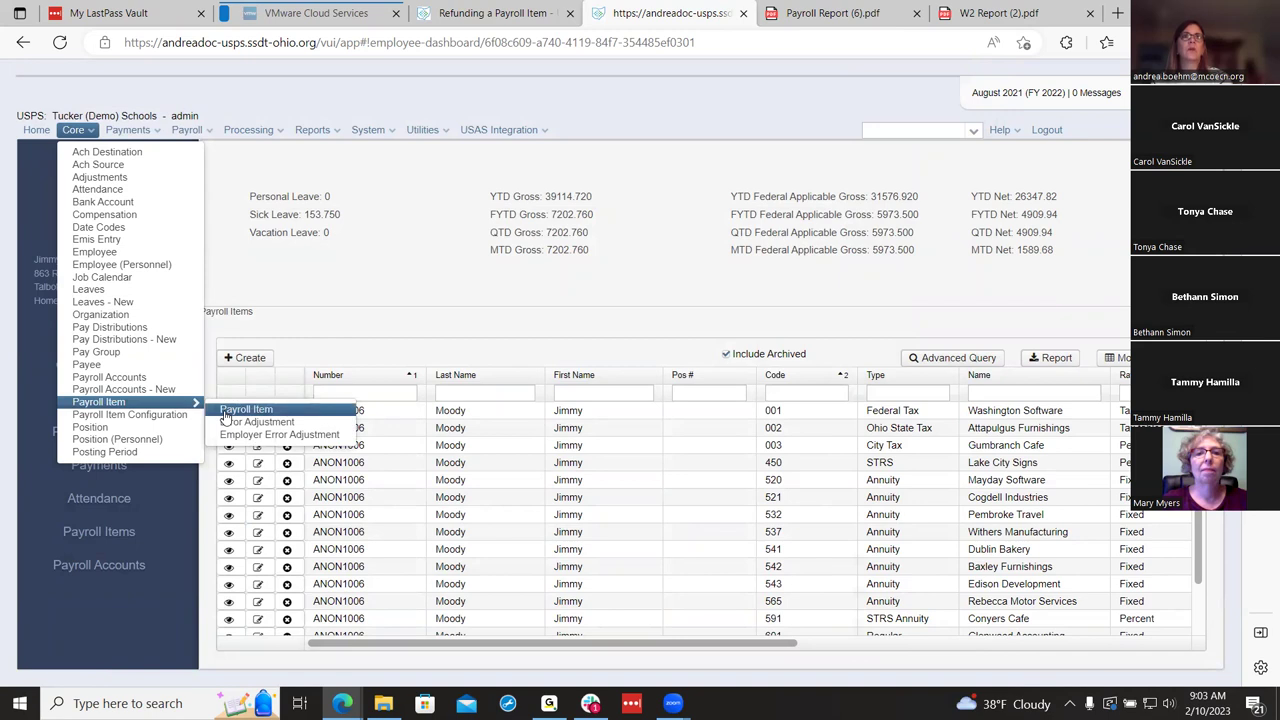
left_click(226, 412)
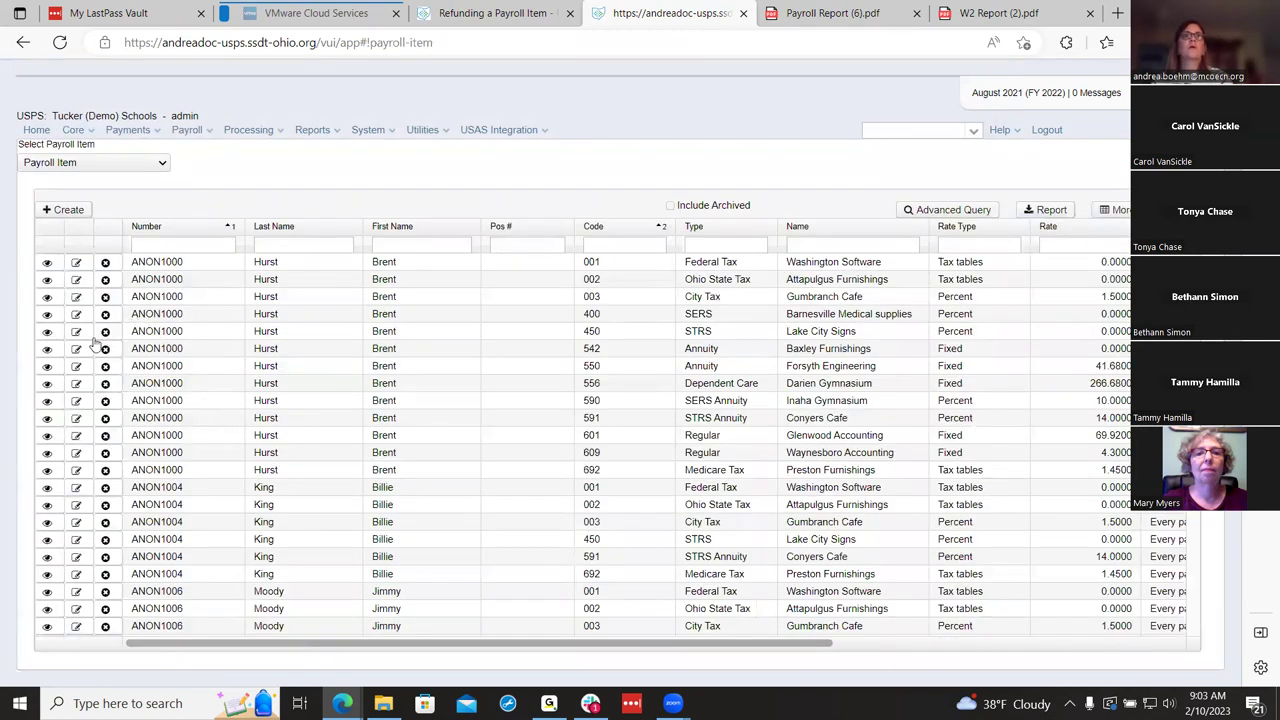
left_click(76, 366)
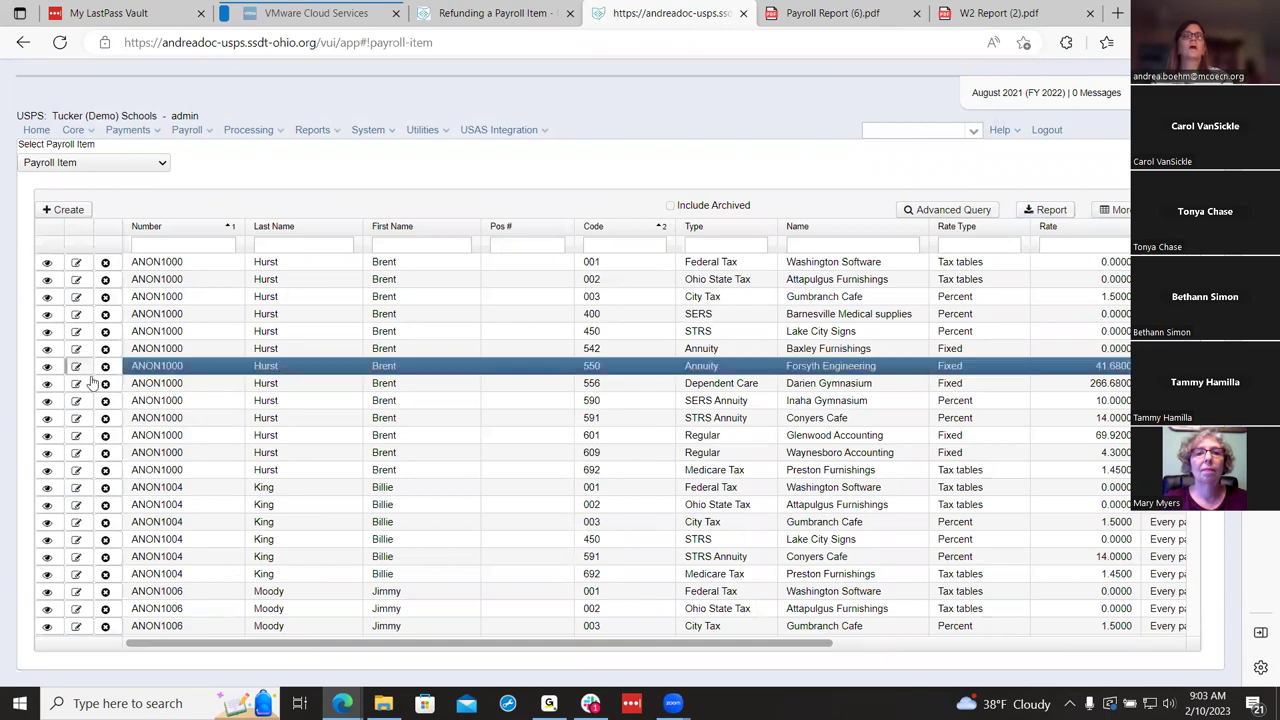
scroll(312, 350, "down", 3)
scroll(312, 350, "down", 10)
scroll(312, 350, "up", 15)
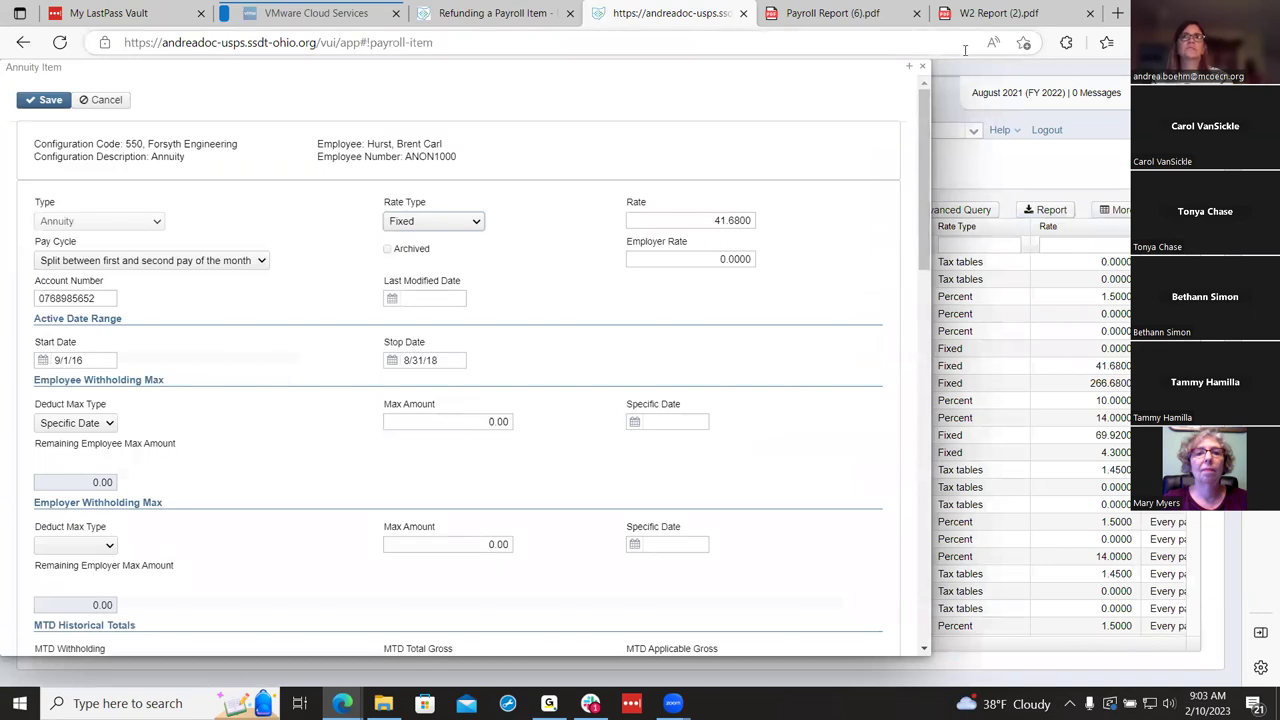
left_click(921, 70)
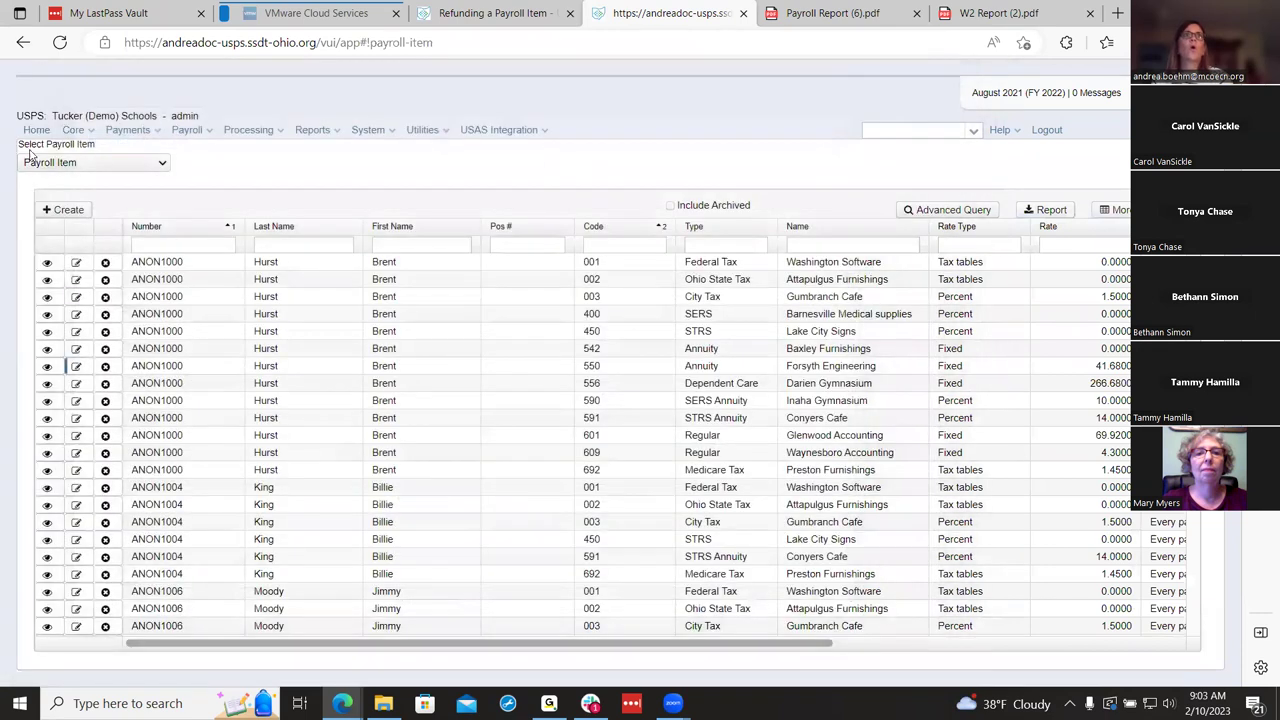
Step: Show the Payroll Item Error Adjustments list and sort it by Date Paid
left_click(73, 131)
mouse_move(199, 405)
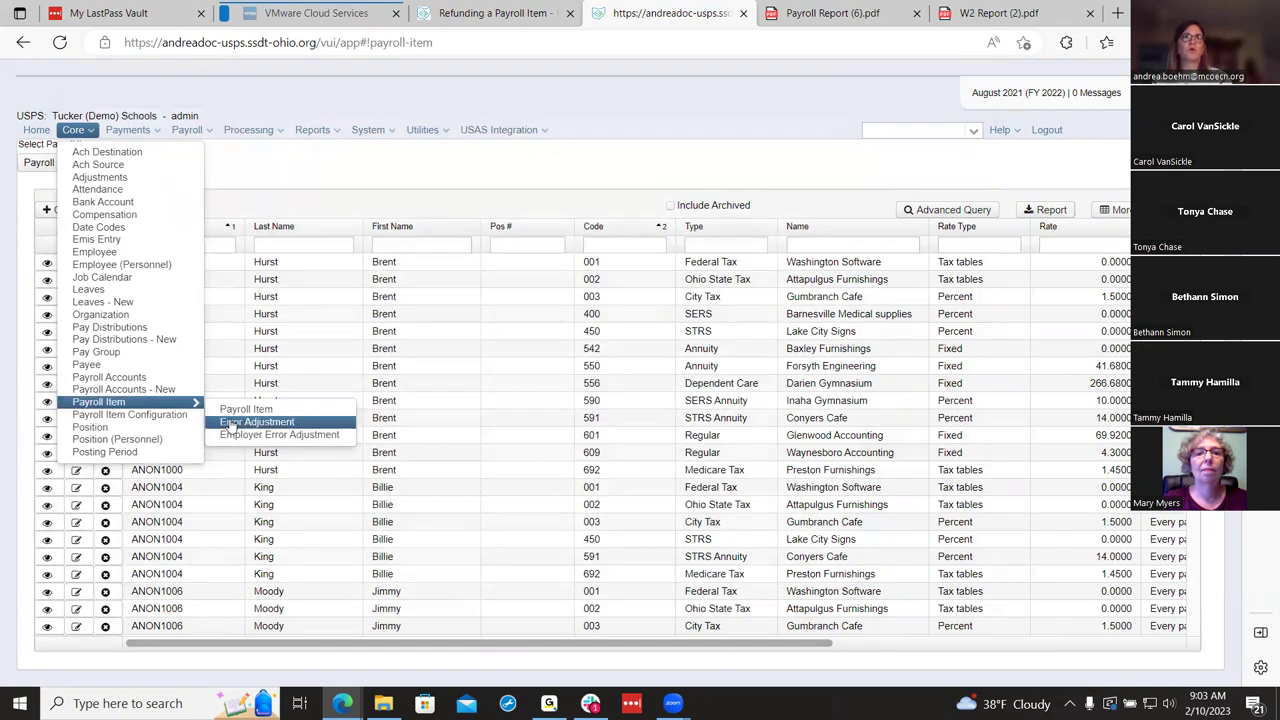
left_click(232, 422)
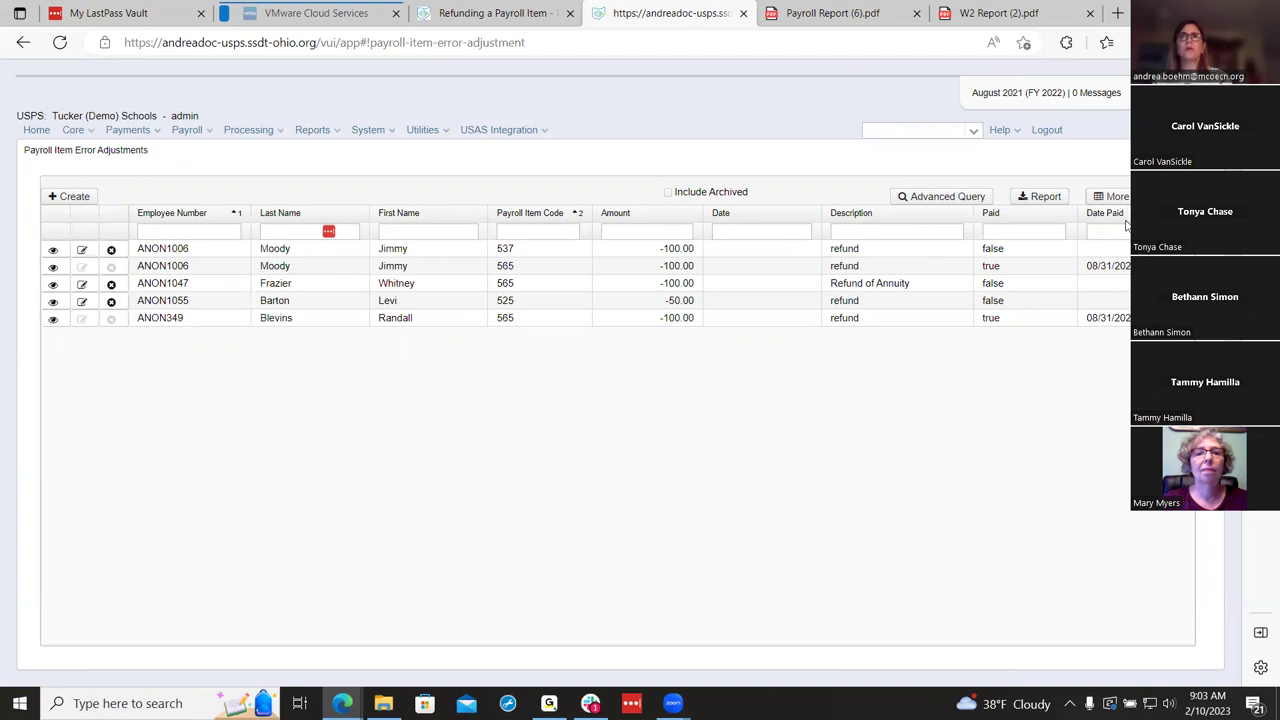
left_click(1118, 212)
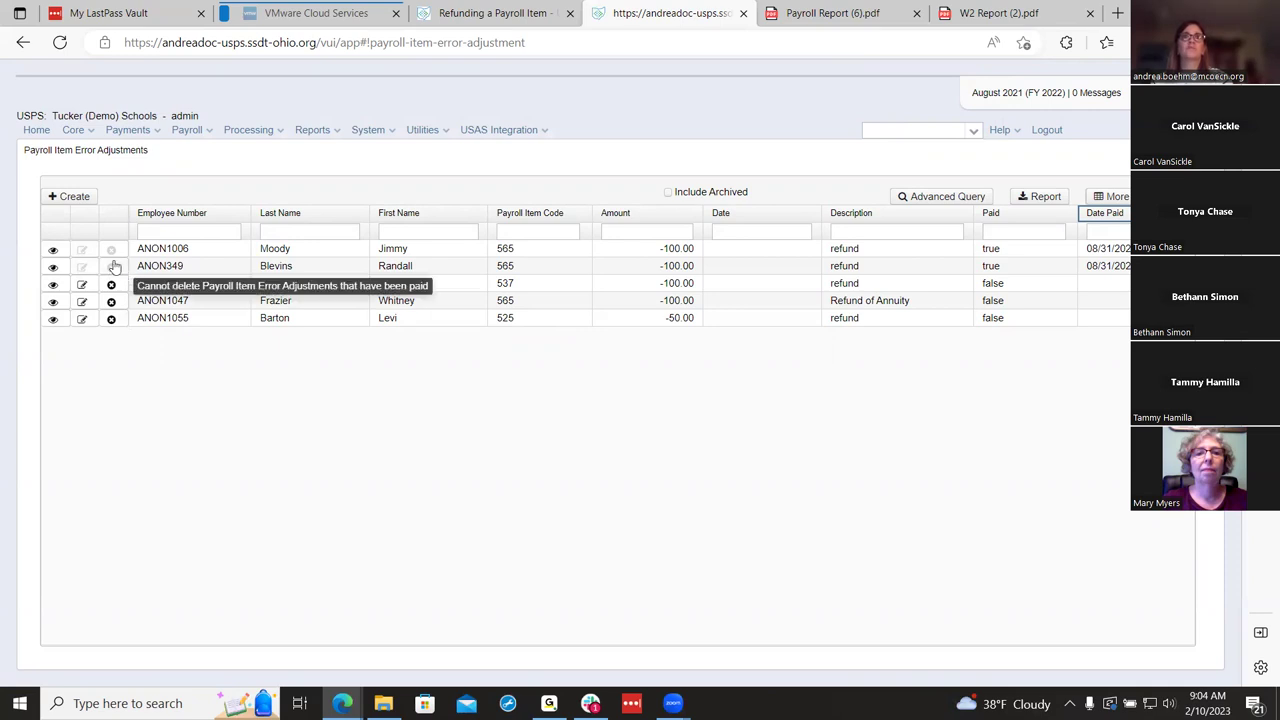
Step: Compare the first paid 565 refund adjustment with the unpaid 525 adjustment by viewing each record and closing it
left_click(54, 250)
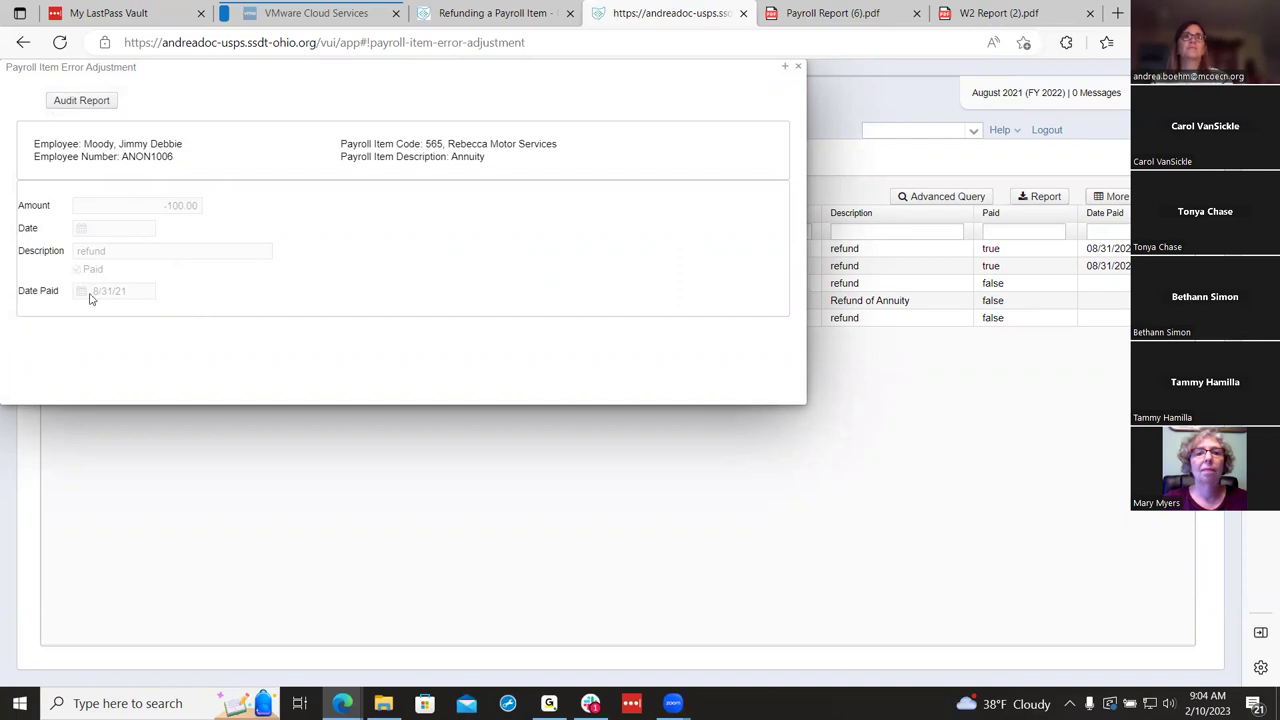
left_click(798, 68)
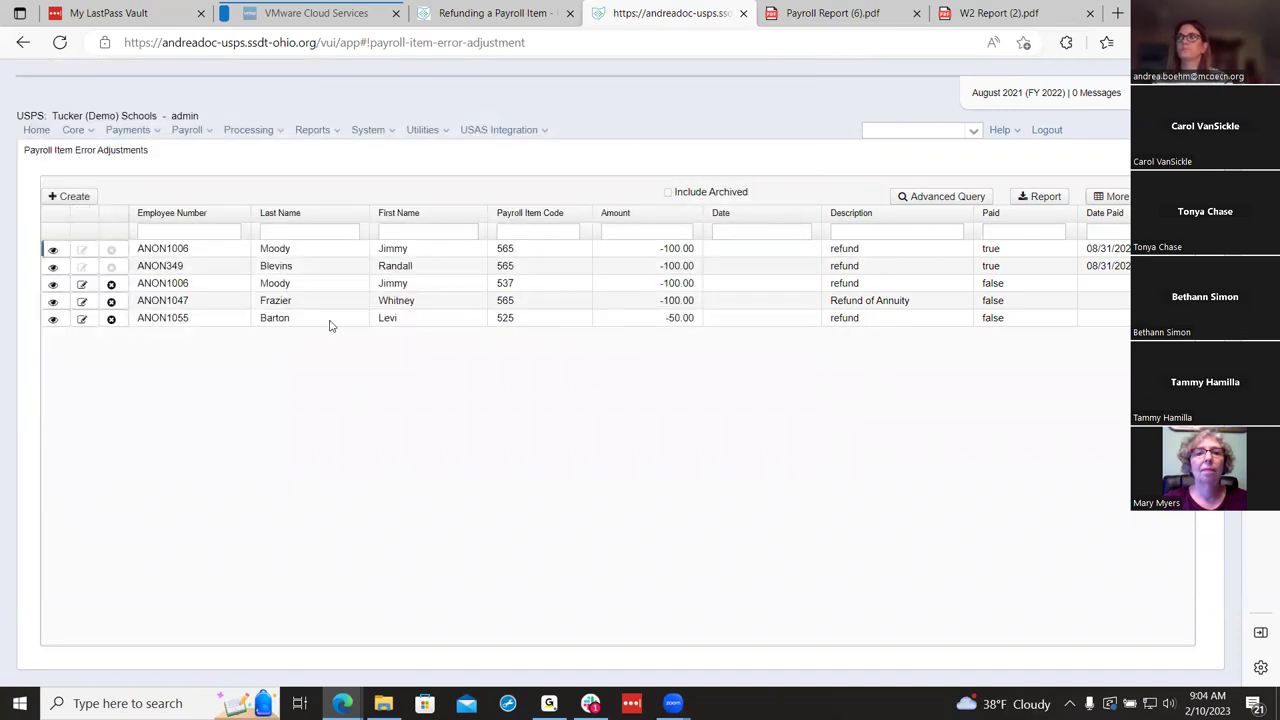
left_click(52, 318)
left_click(45, 101)
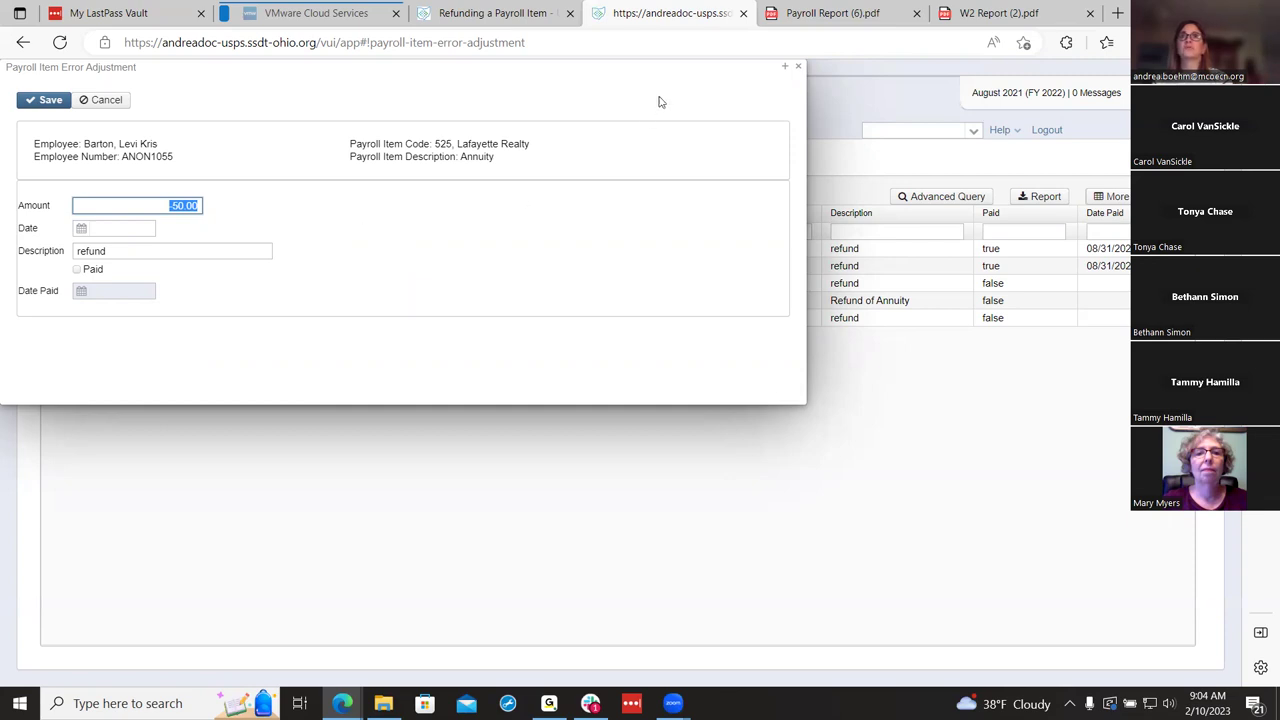
left_click(799, 68)
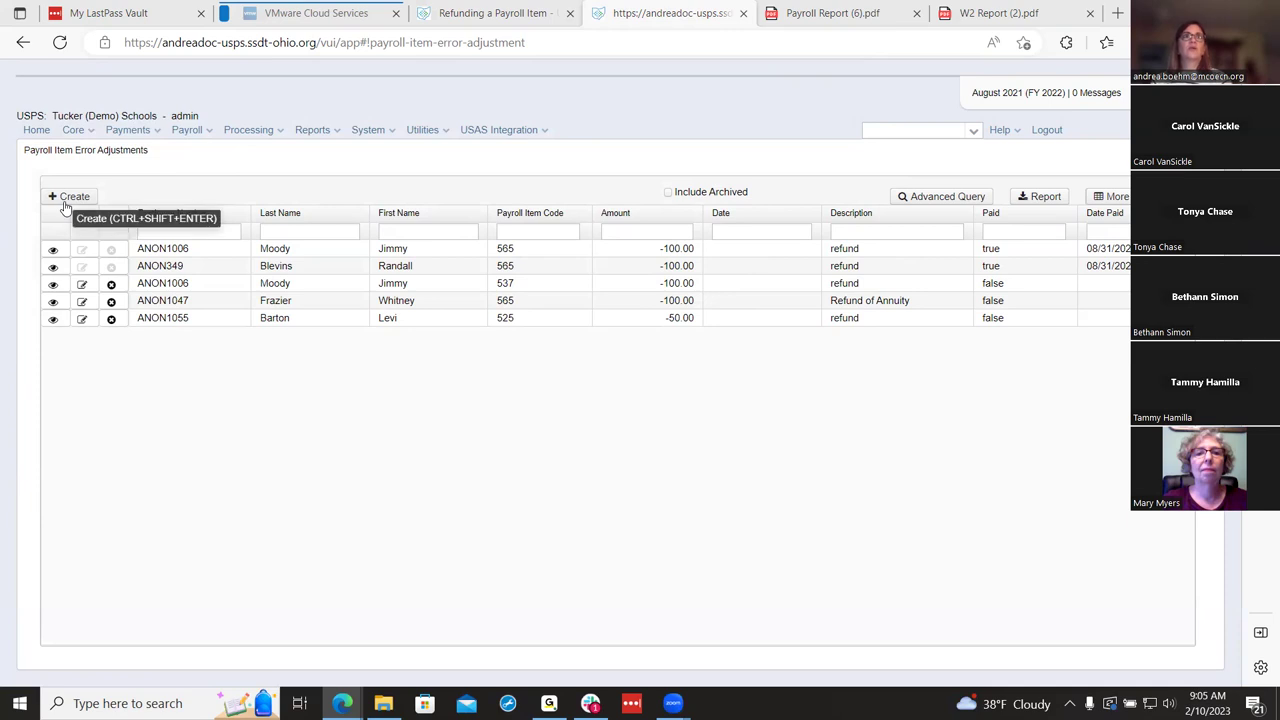
Step: Review the amount, date and description fields of the unpaid 537 refund adjustment and close the record
left_click(82, 286)
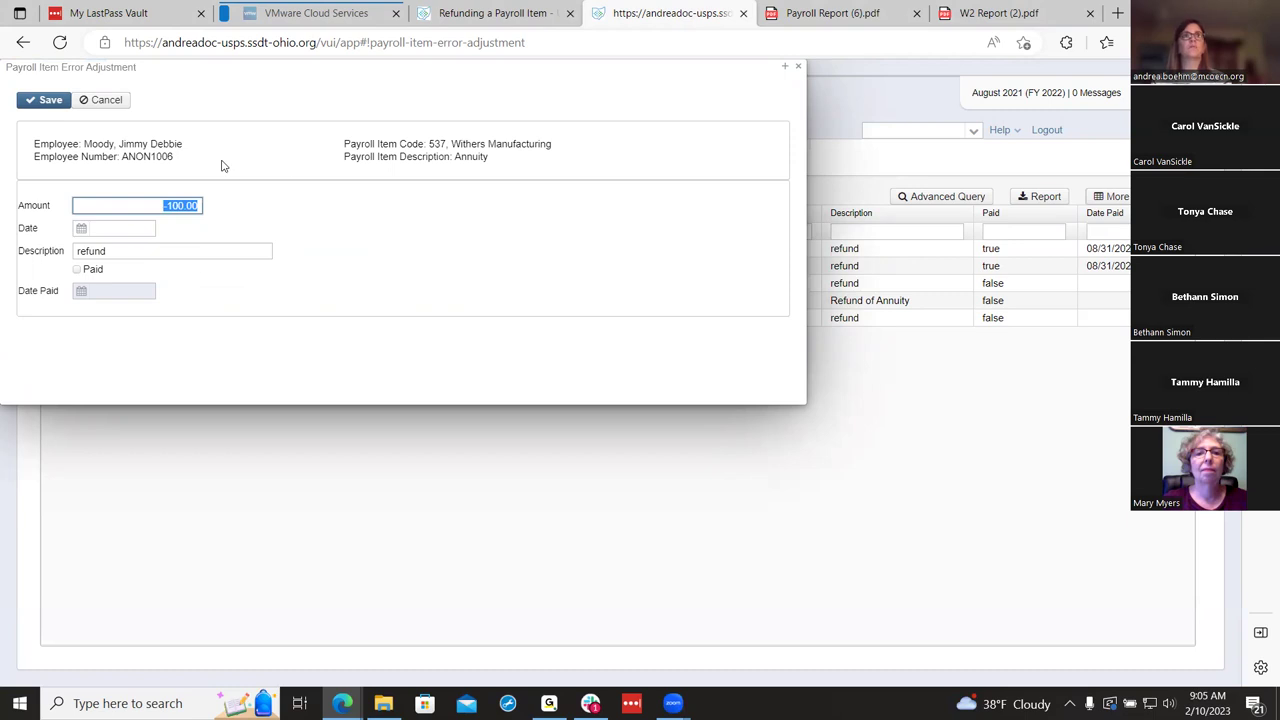
left_click(42, 100)
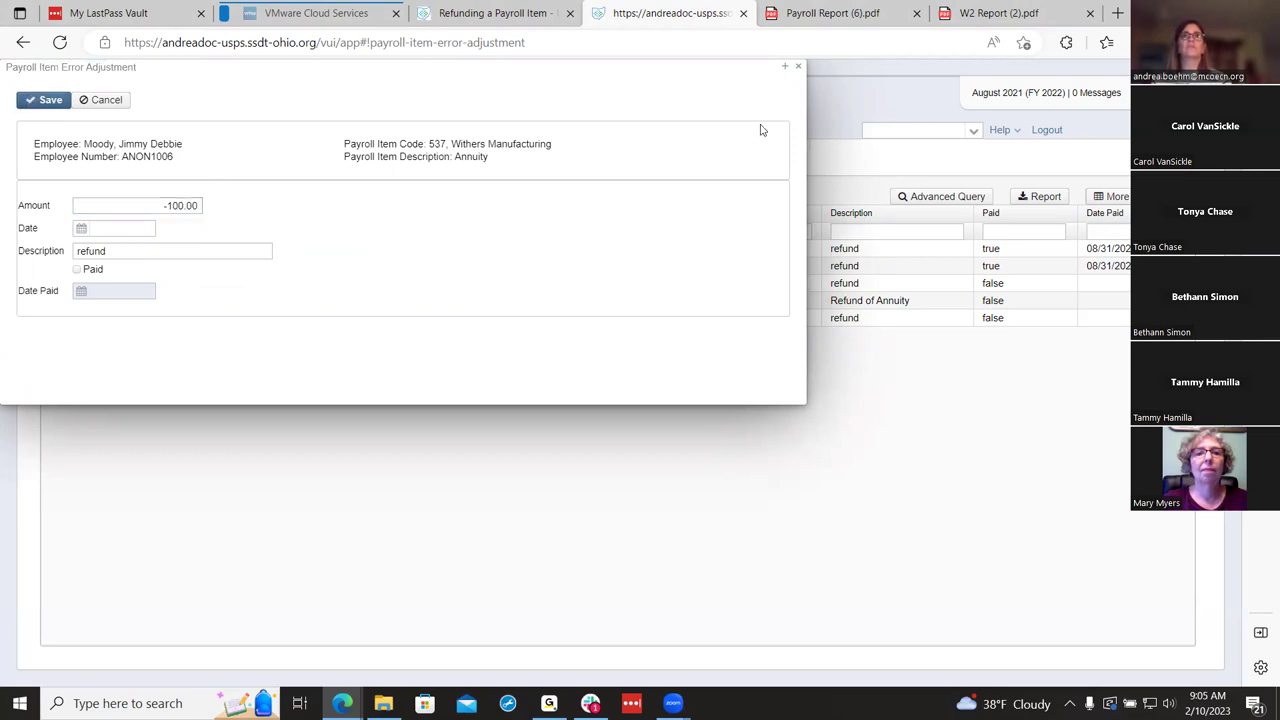
left_click(798, 66)
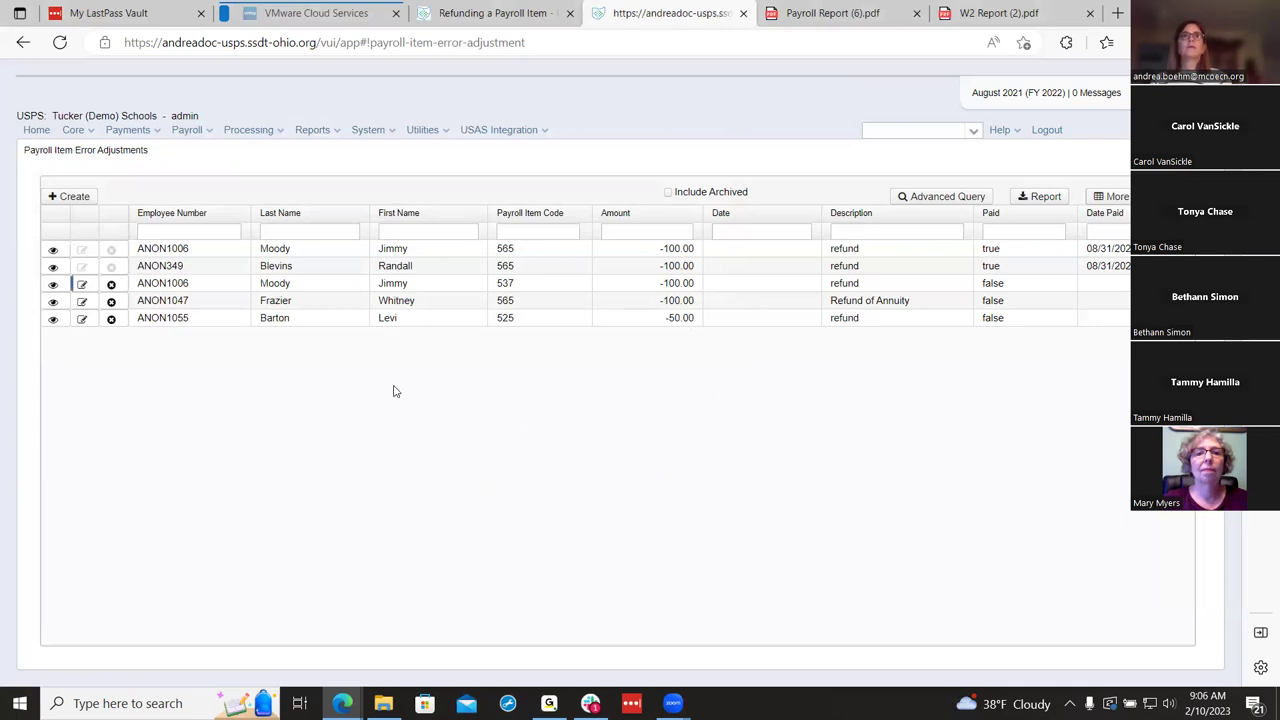
Step: Open the payroll detail of the In Progress biweekly payroll dated 08/20/2021
left_click(190, 131)
left_click(220, 178)
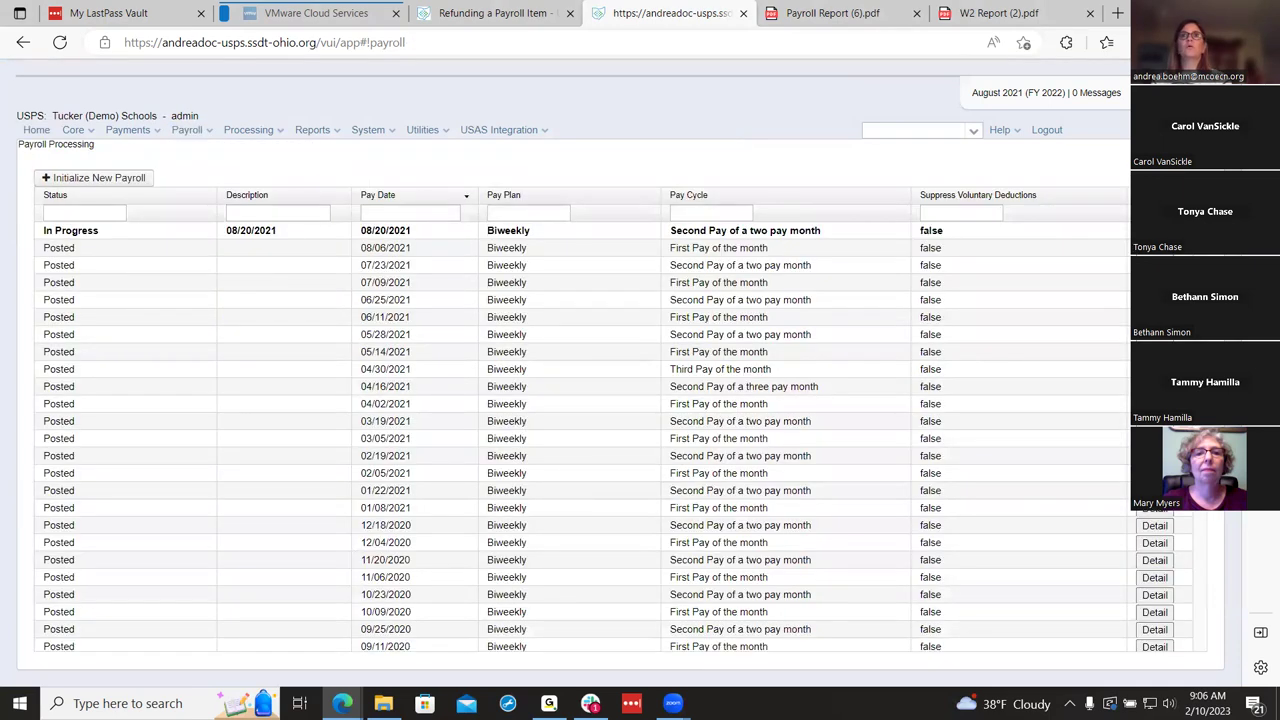
left_click(1154, 230)
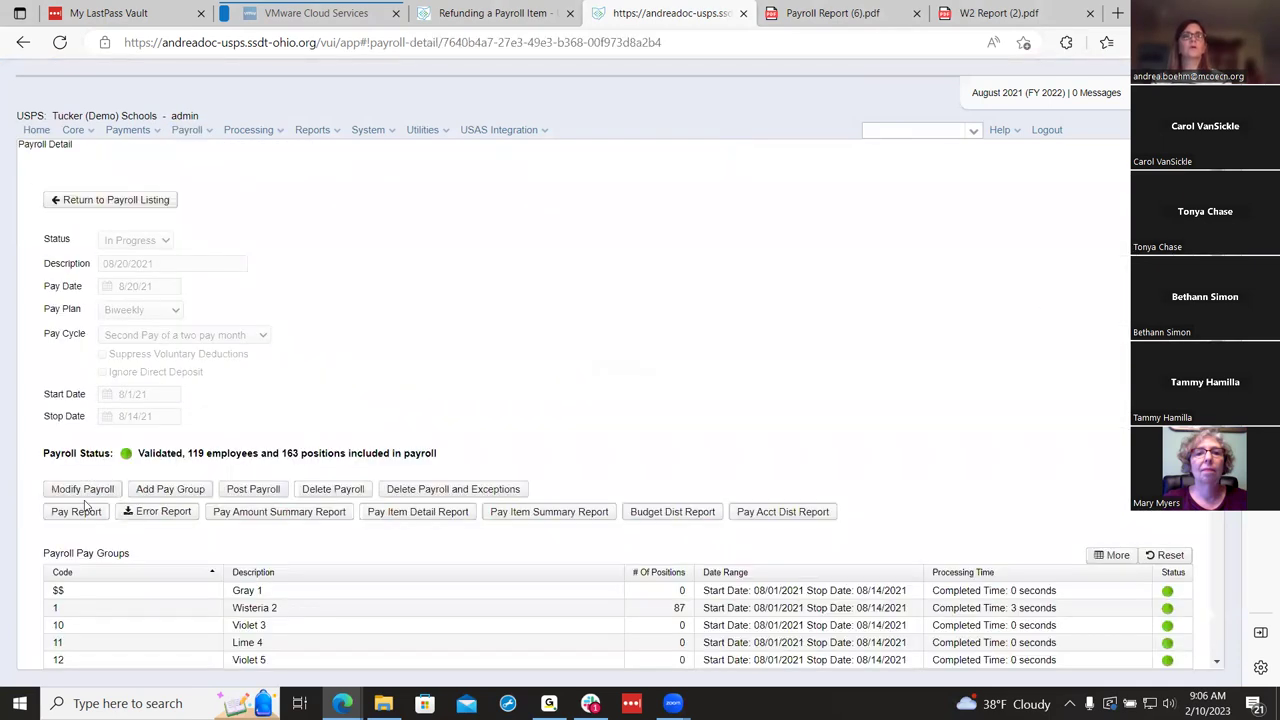
Step: Switch to the Payroll Report (6) PDF and examine the Annuity-Error Adj lines among the highlighted employee's pay items
left_click(830, 13)
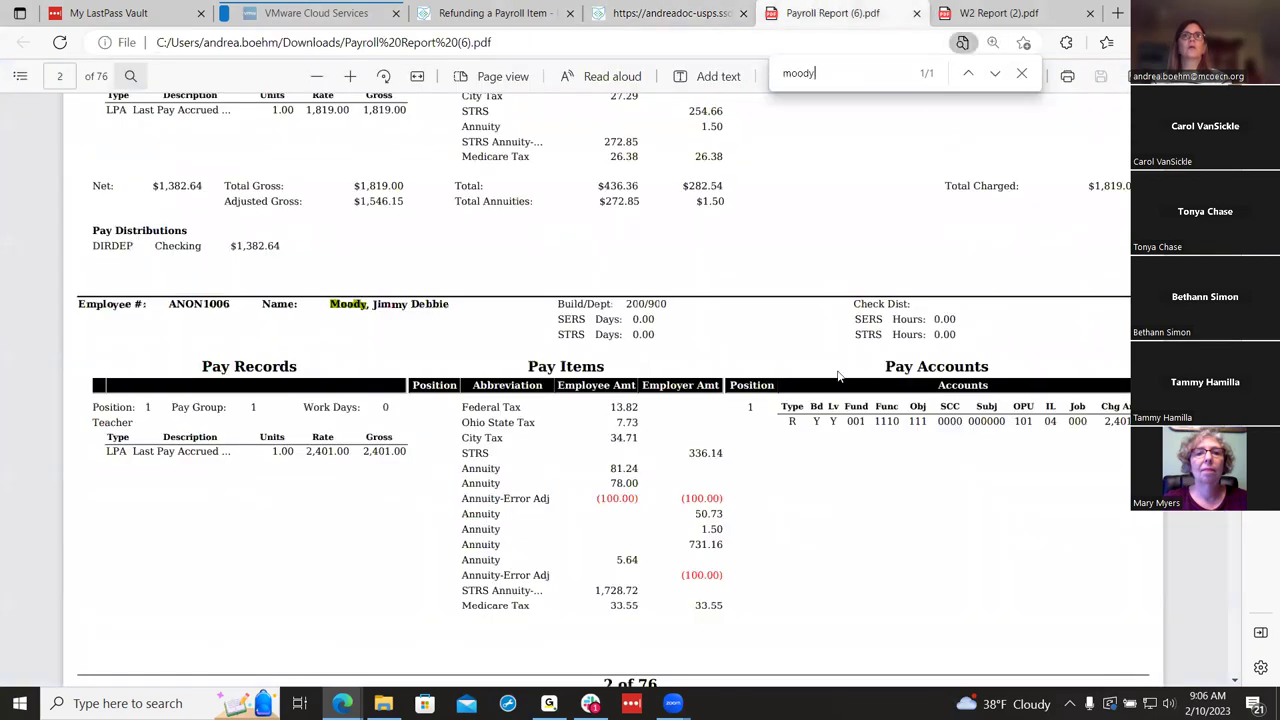
scroll(760, 385, "down", 2)
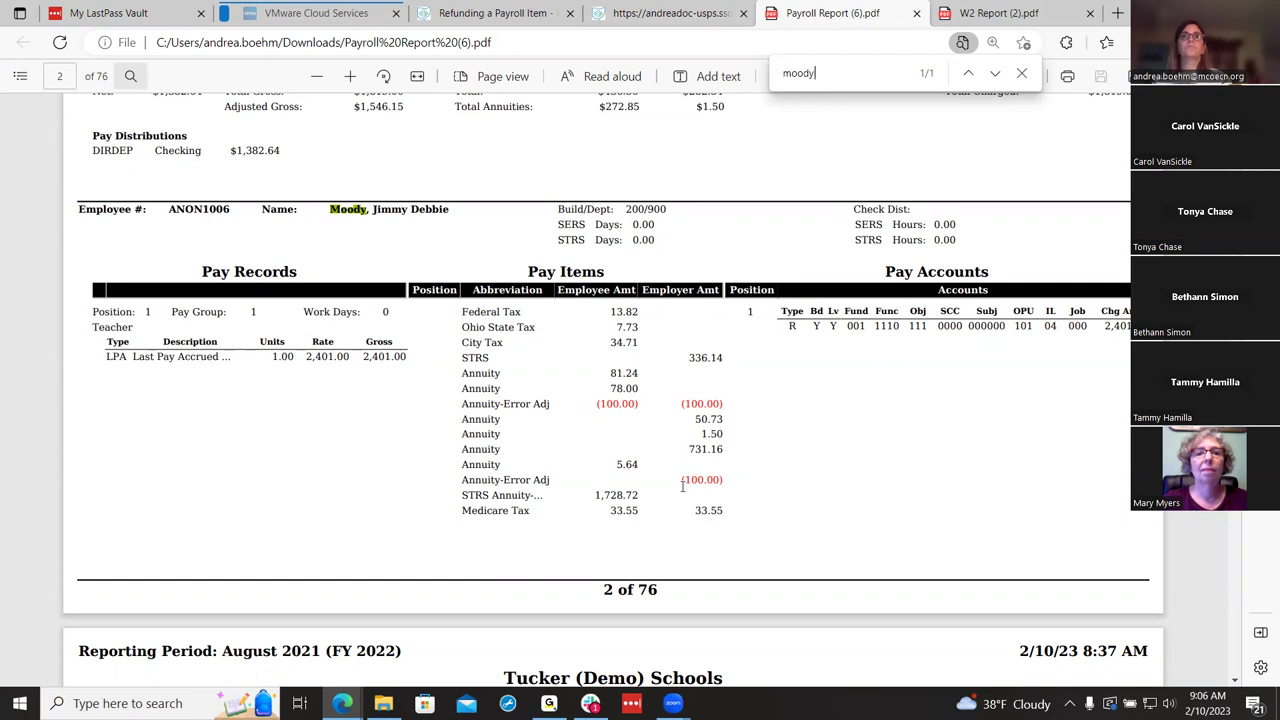
scroll(683, 490, "down", 1)
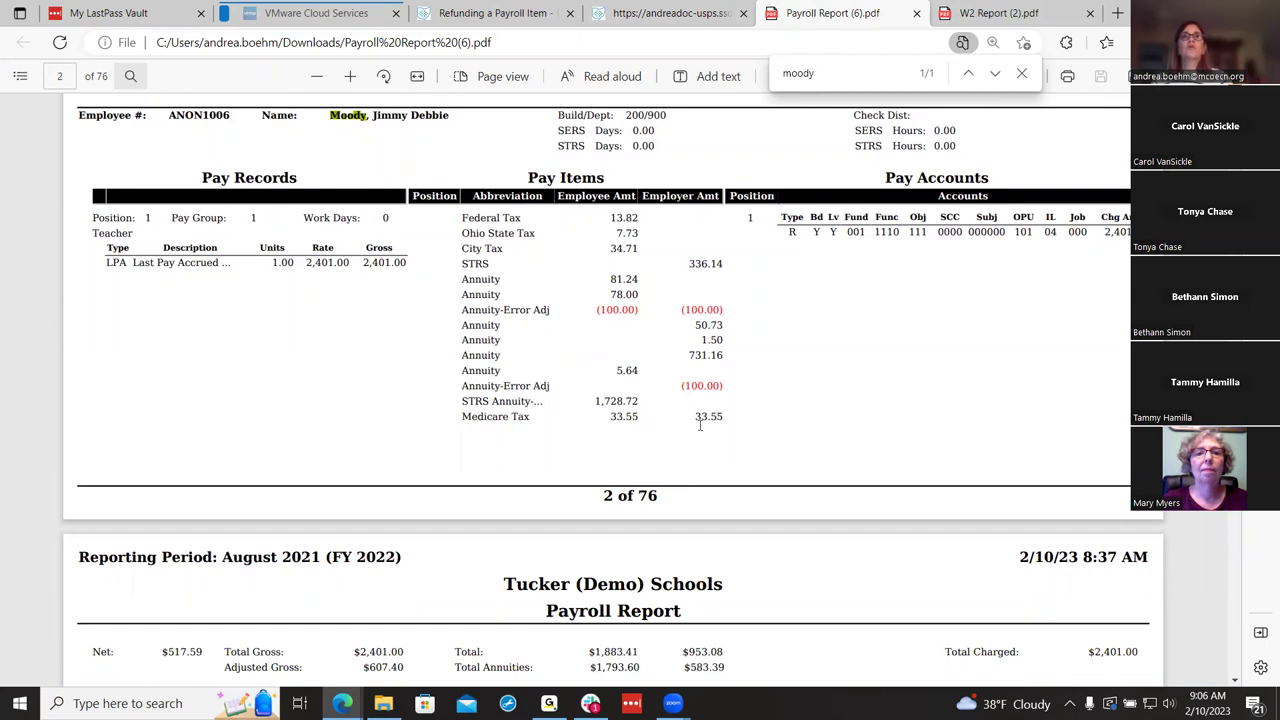
scroll(700, 425, "up", 1)
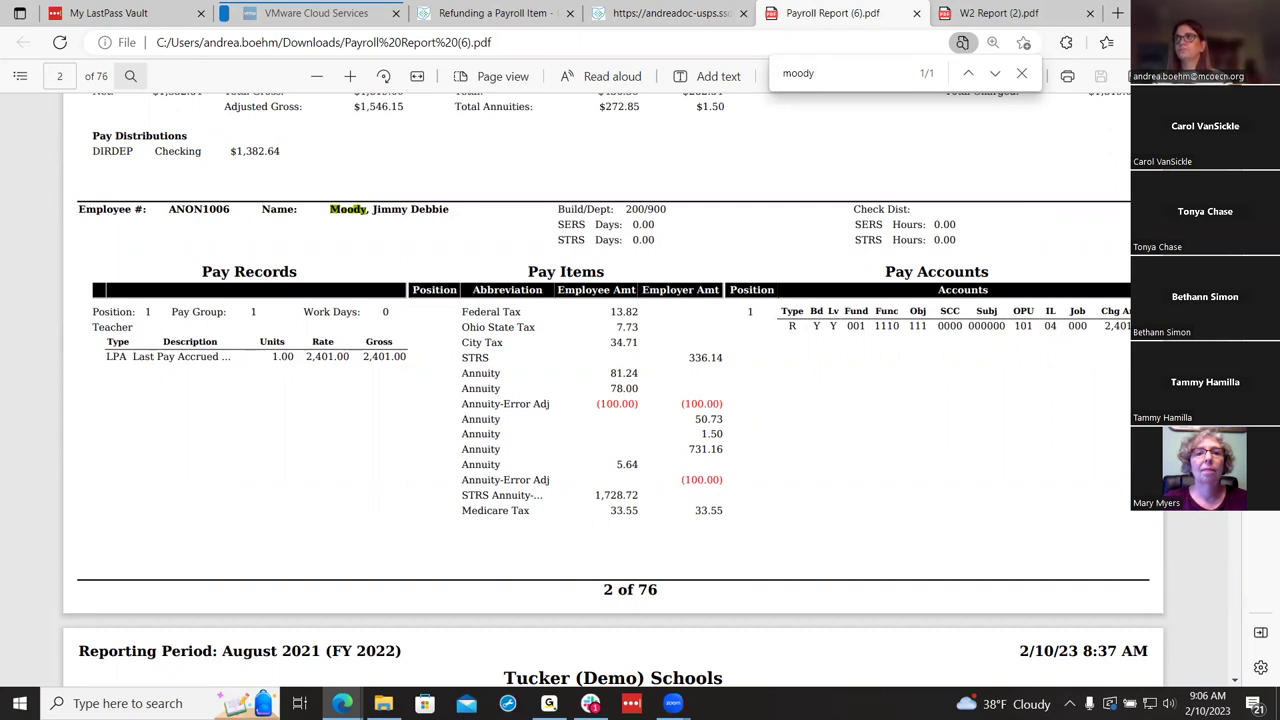
Step: Return to the Refunding a Payroll Item wiki page and read the steps for saving the error adjustment and adding an employer adjustment
left_click(490, 13)
scroll(838, 505, "down", 7)
scroll(840, 511, "down", 2)
scroll(840, 511, "up", 4)
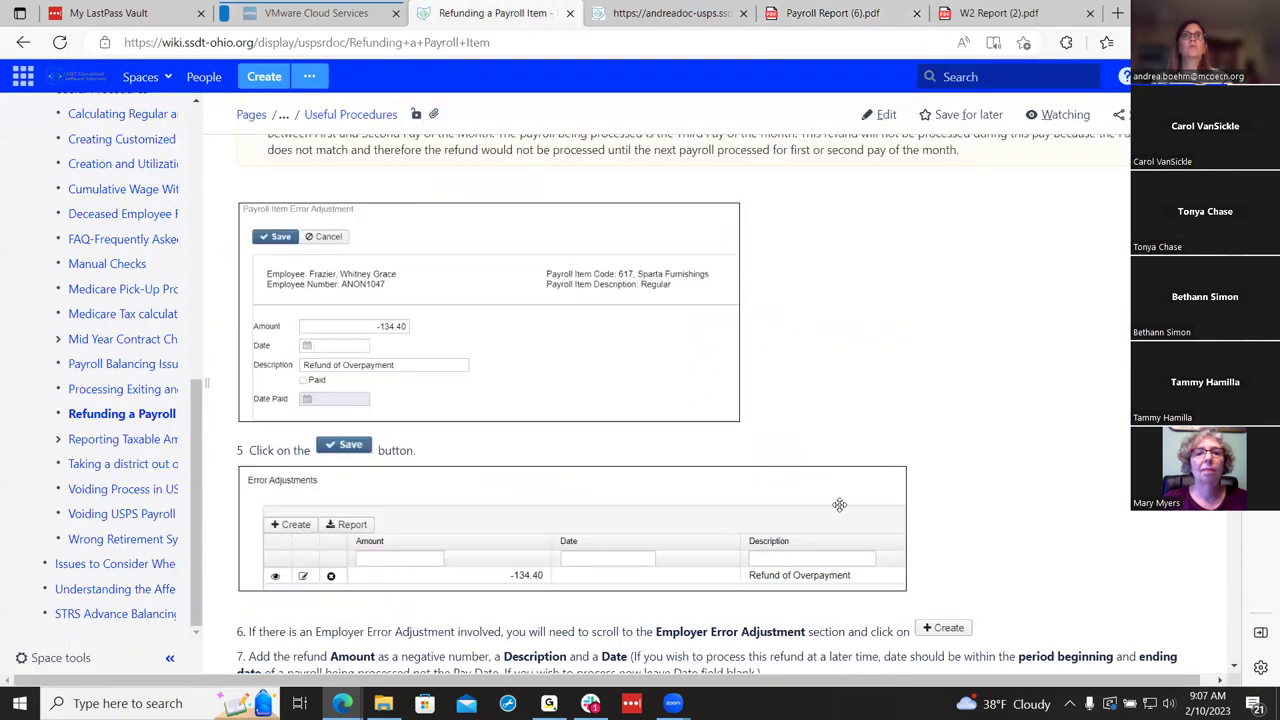
Step: Check the wiki's pay cycle warning, then examine the Pay Cycle options on the first listed employee's 550 annuity payroll item and close it
scroll(840, 511, "up", 1)
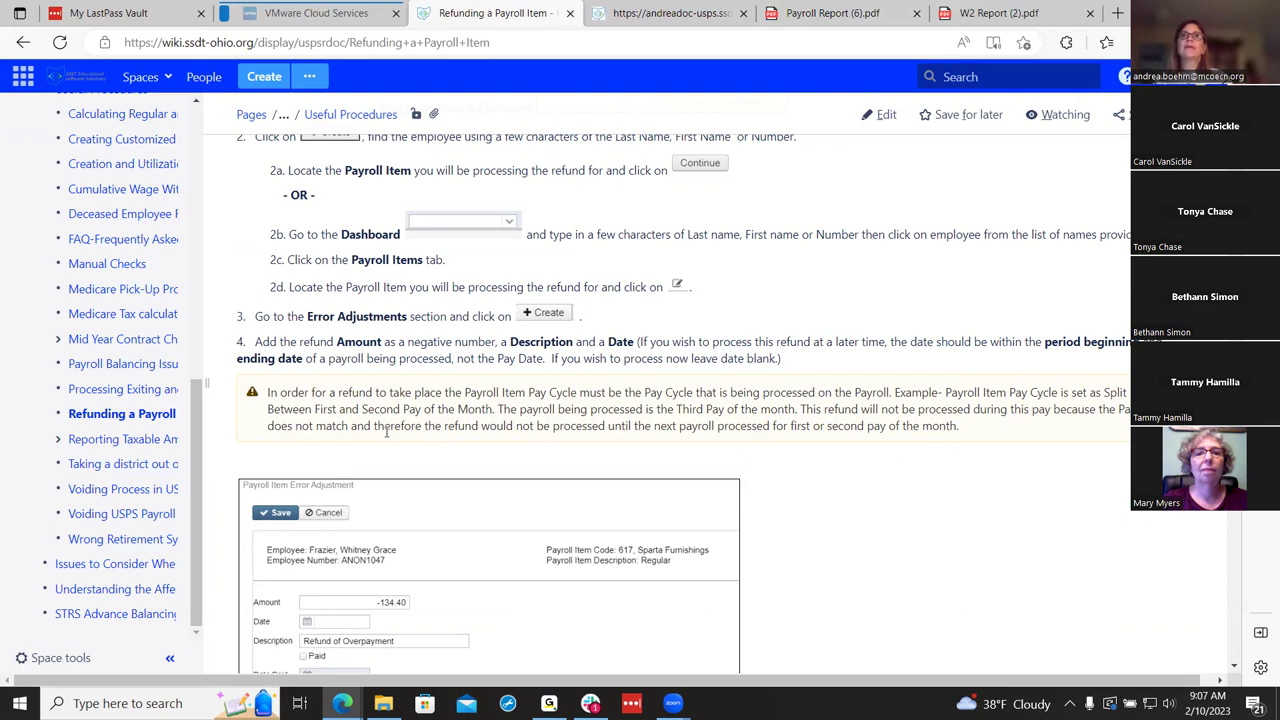
left_click(610, 14)
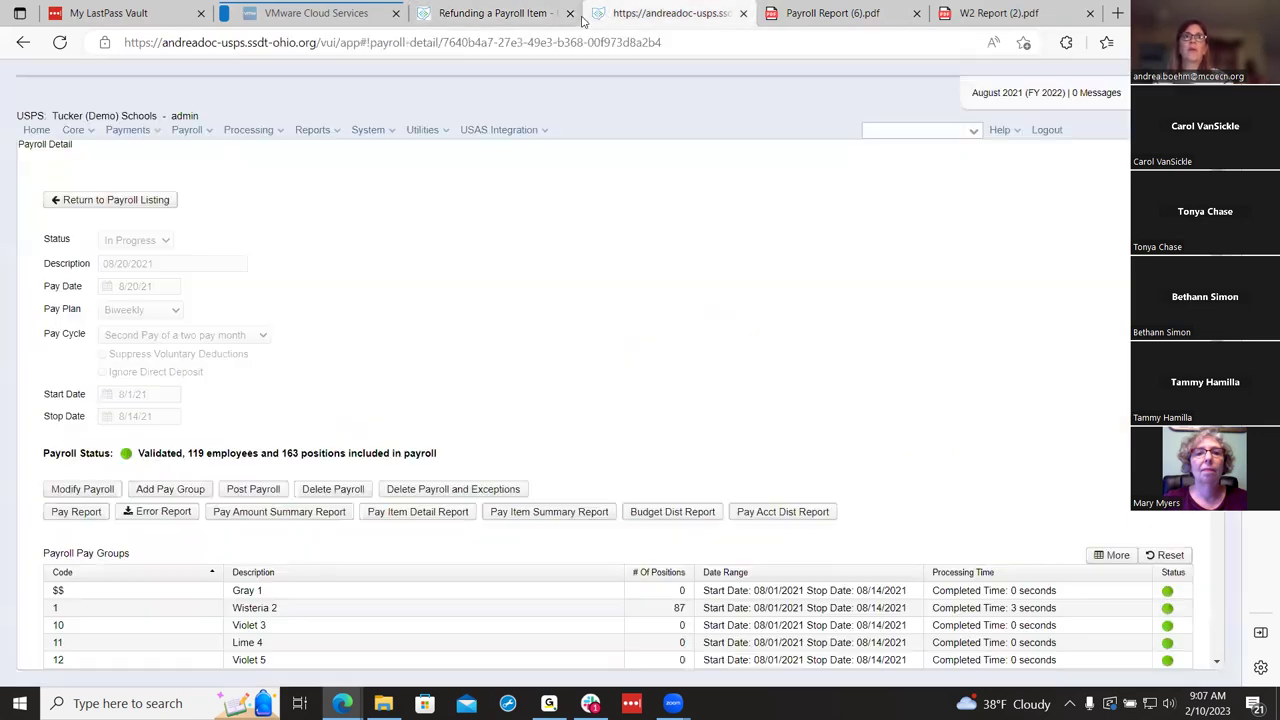
mouse_move(100, 140)
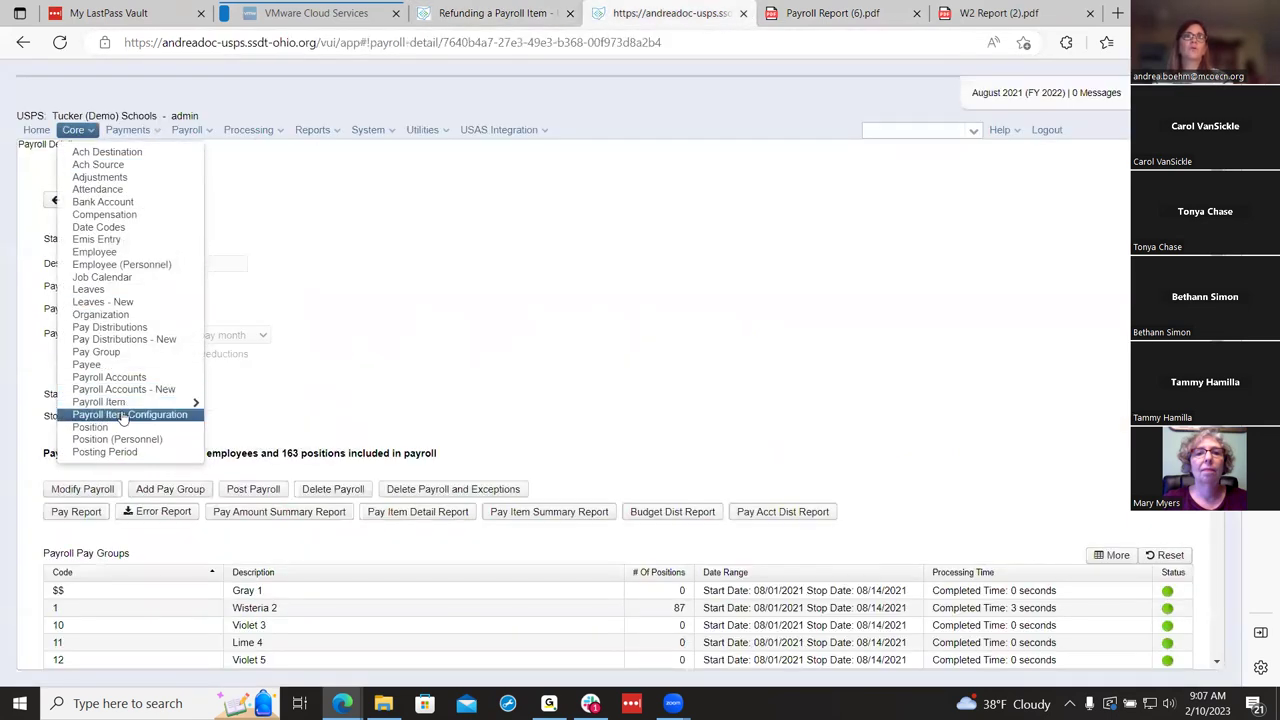
mouse_move(188, 403)
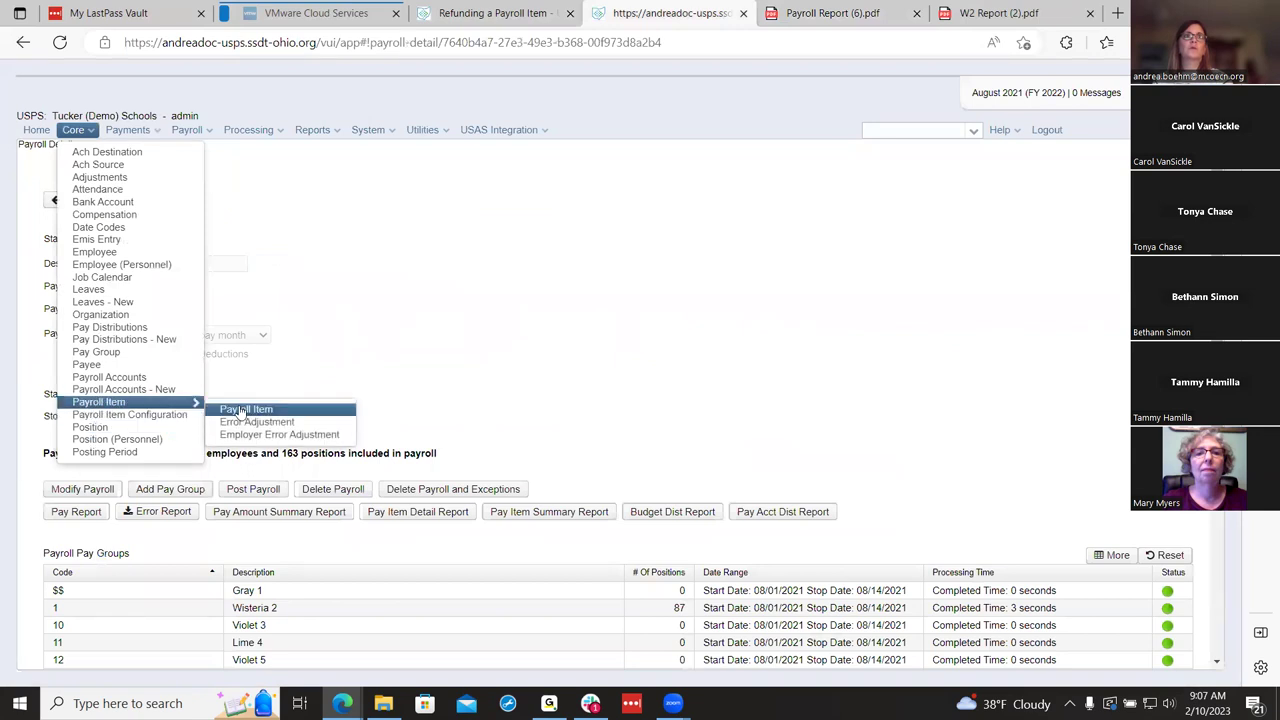
left_click(240, 410)
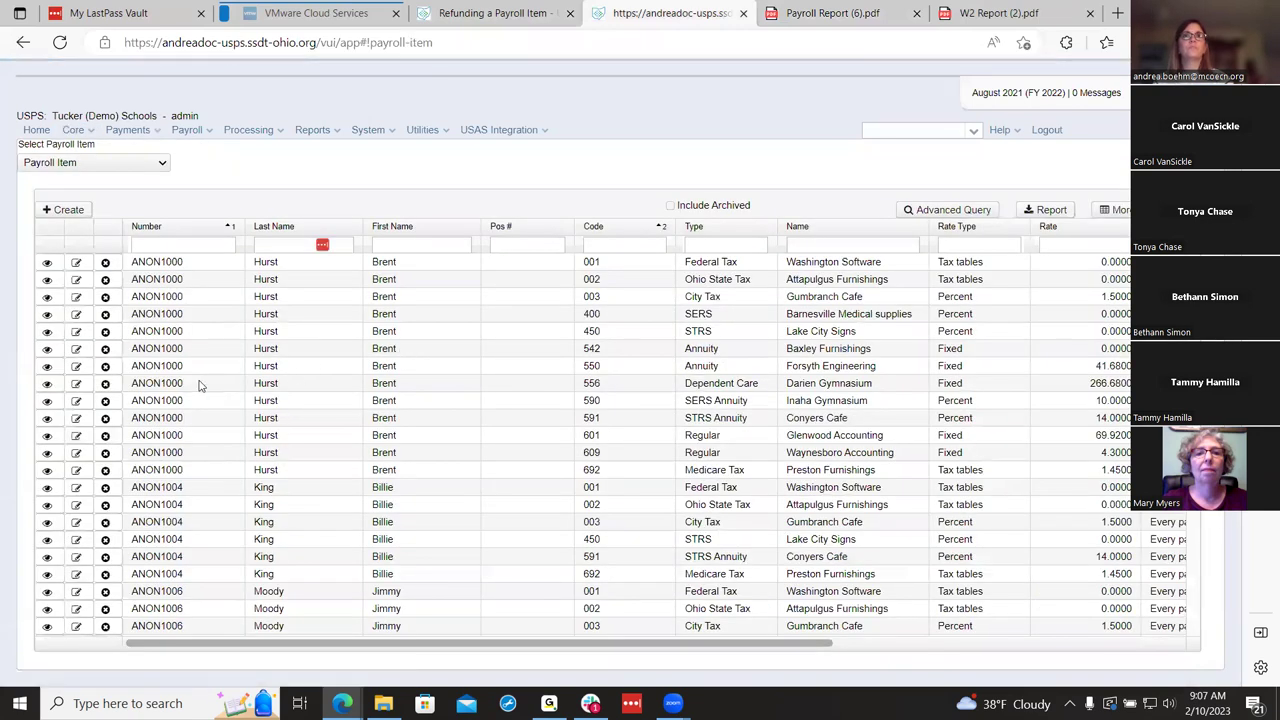
left_click(76, 366)
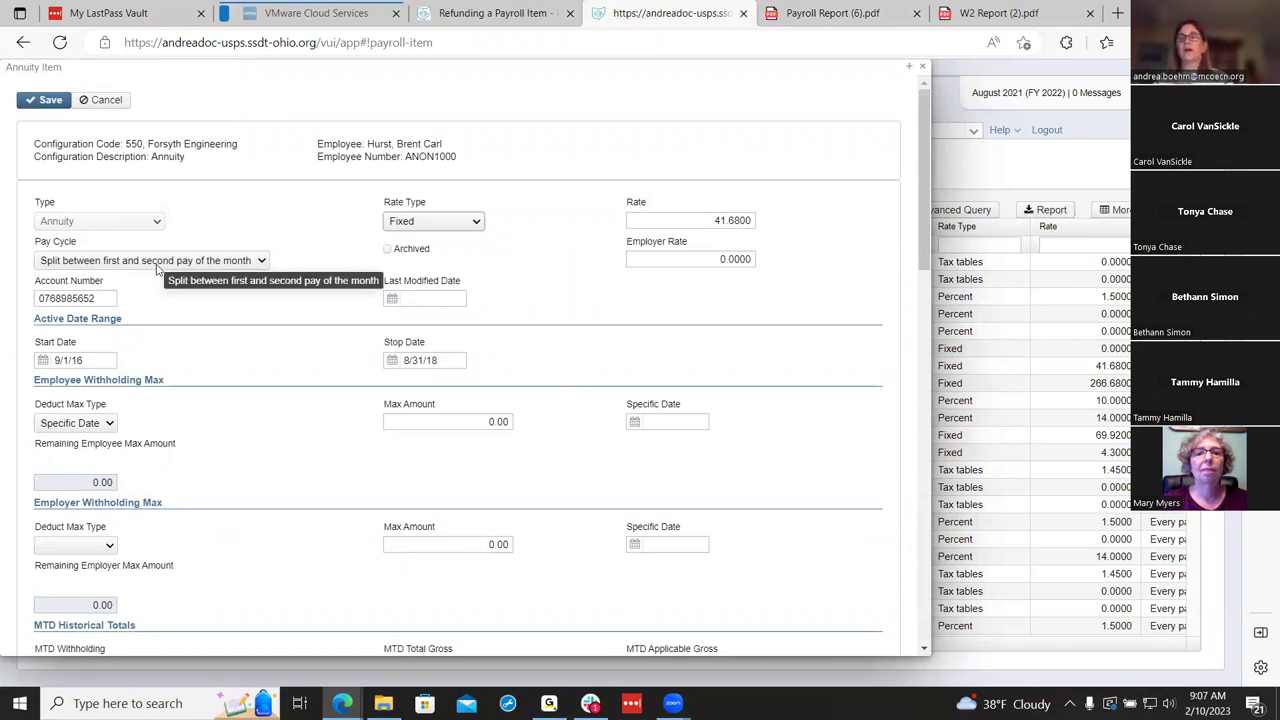
left_click(261, 263)
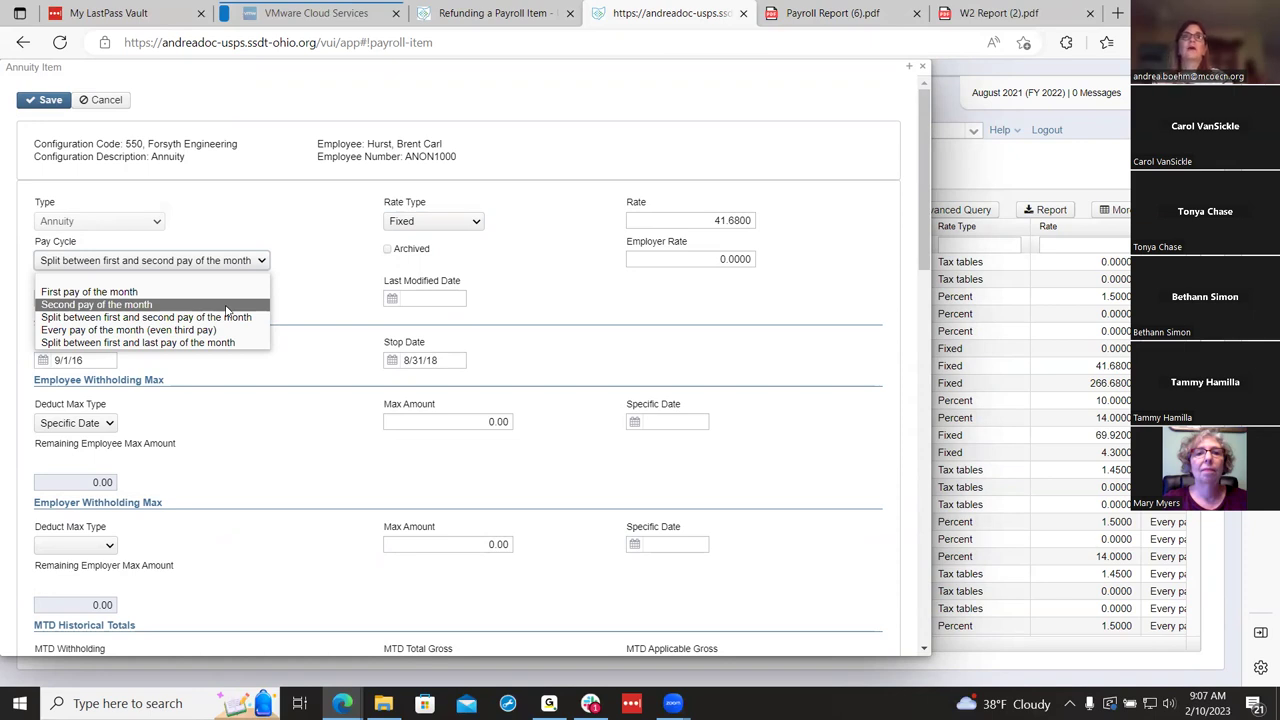
left_click(920, 65)
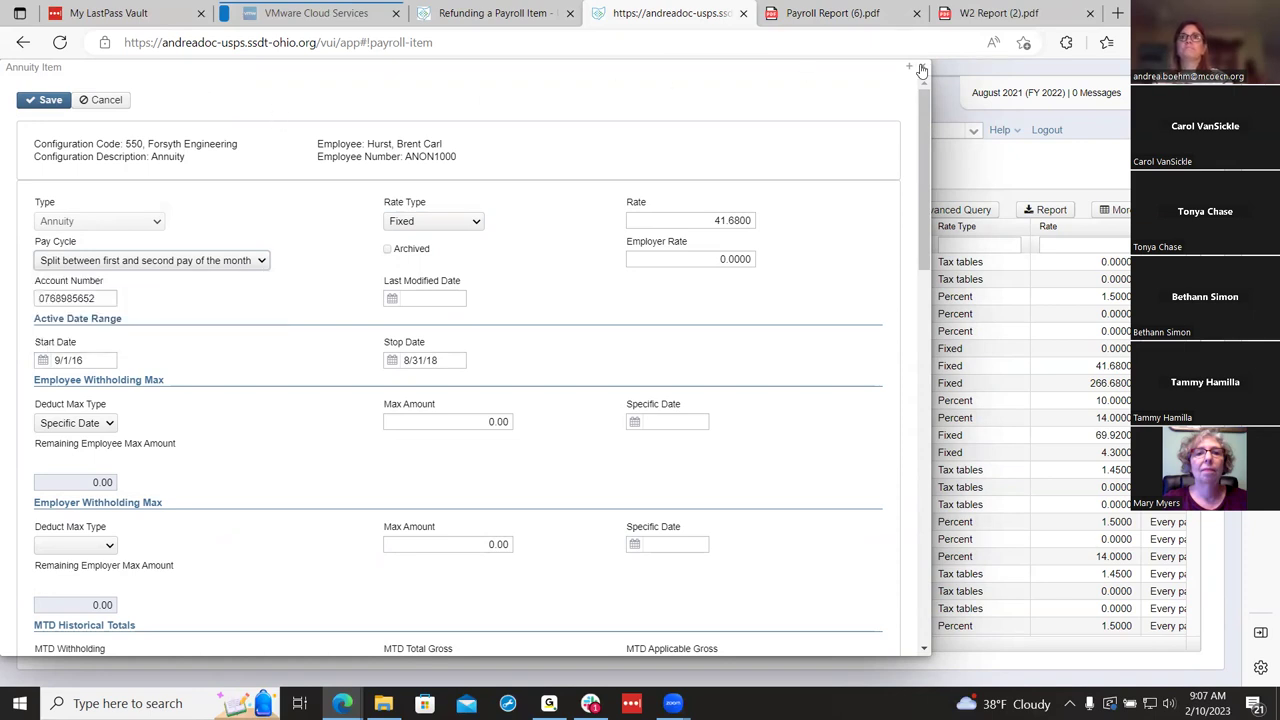
left_click(921, 66)
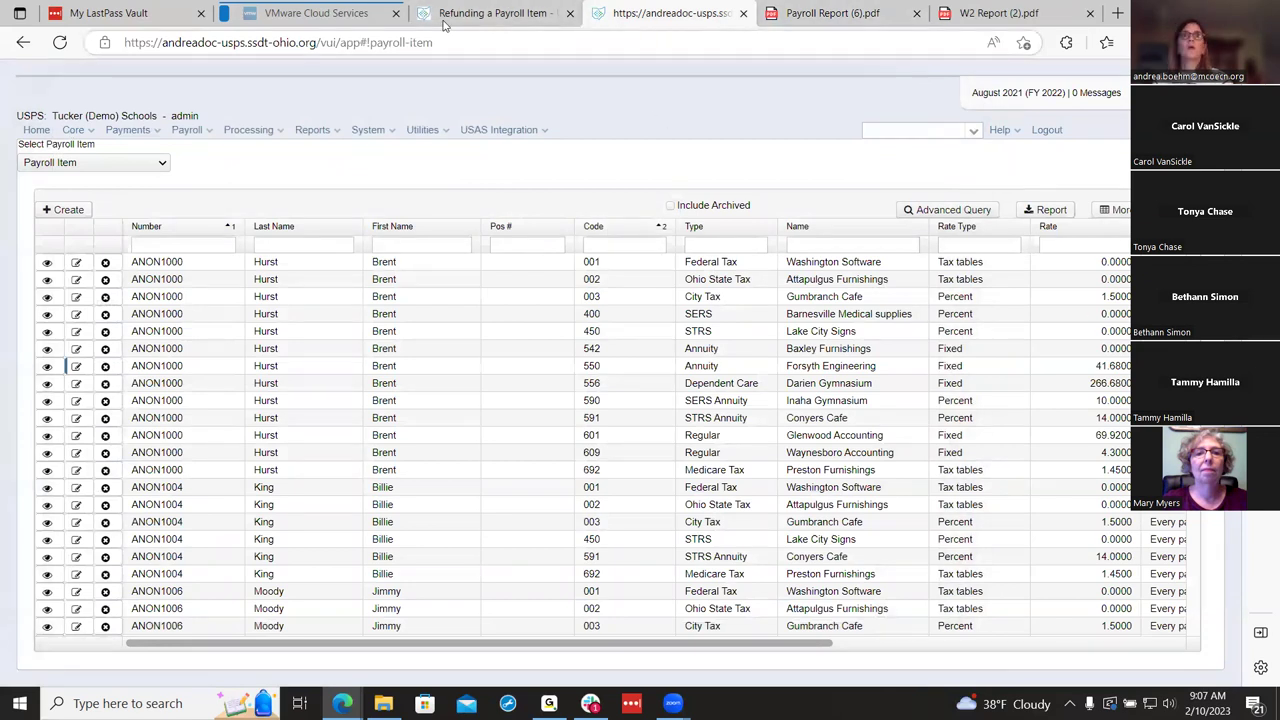
Step: Return to the Refunding a Payroll Item wiki page and read the steps on employer error adjustments and the Medicare Pickup option
left_click(490, 13)
scroll(910, 507, "down", 3)
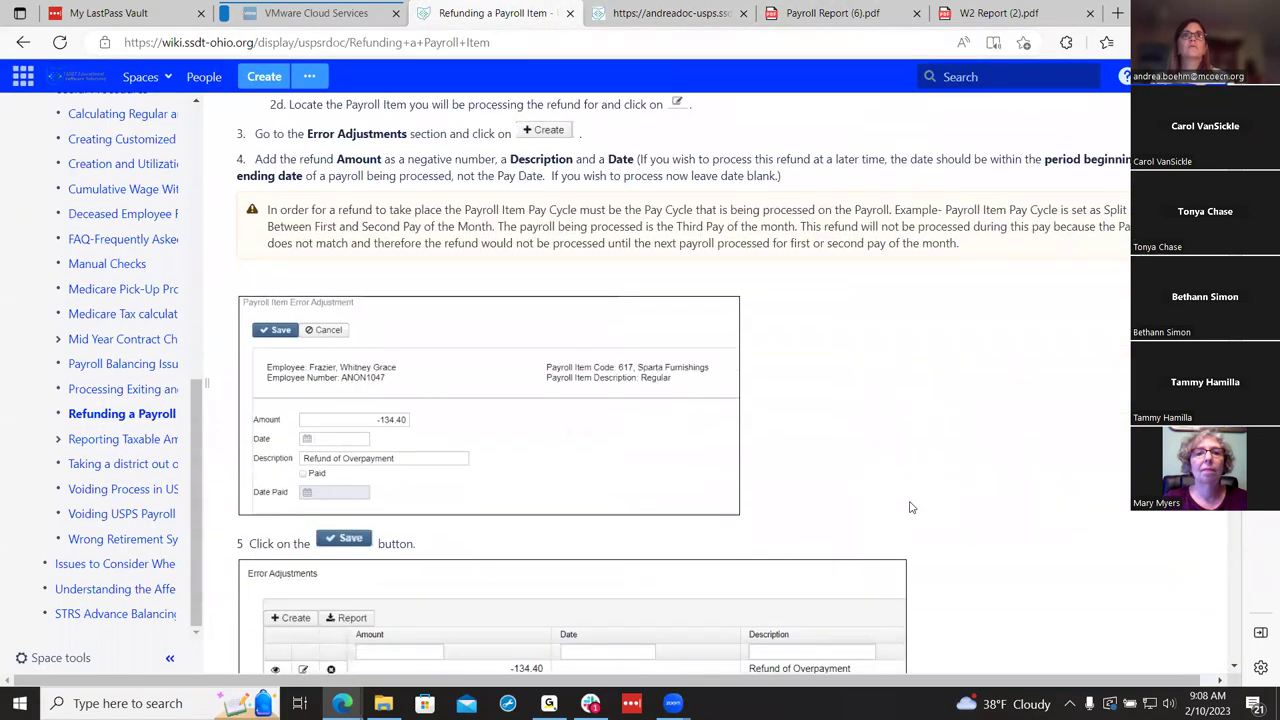
scroll(910, 507, "down", 2)
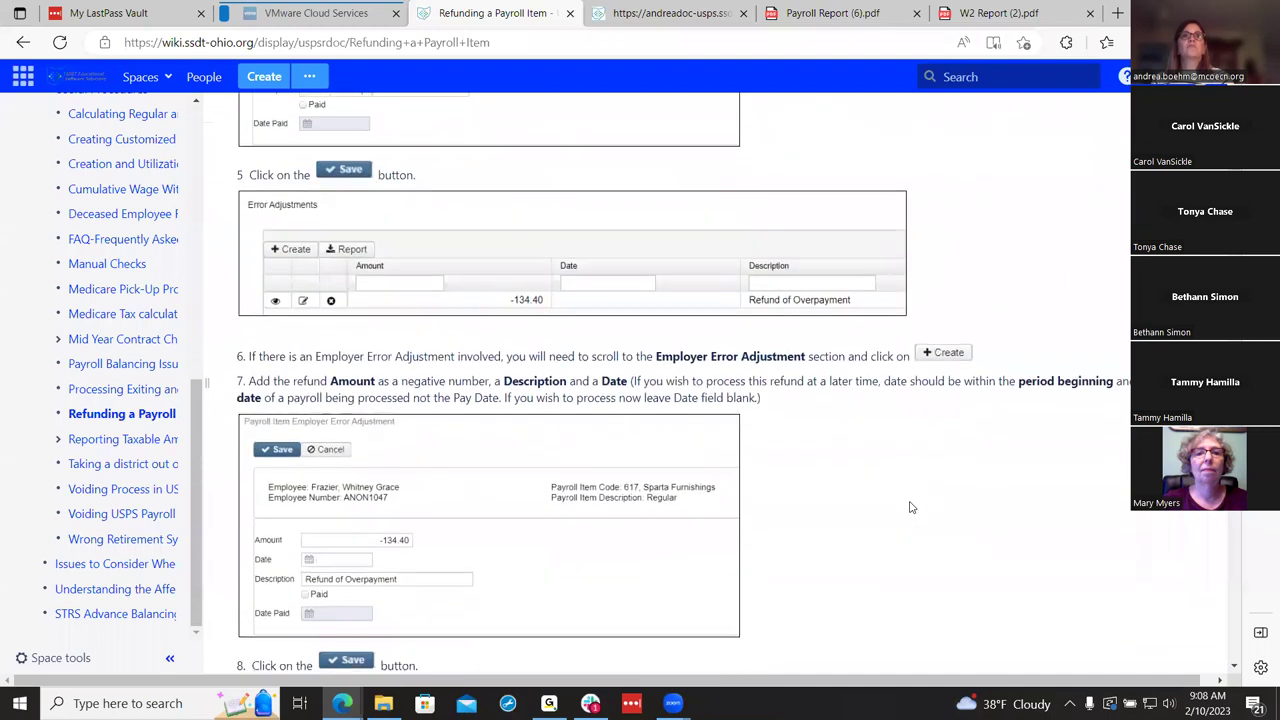
scroll(910, 507, "down", 1)
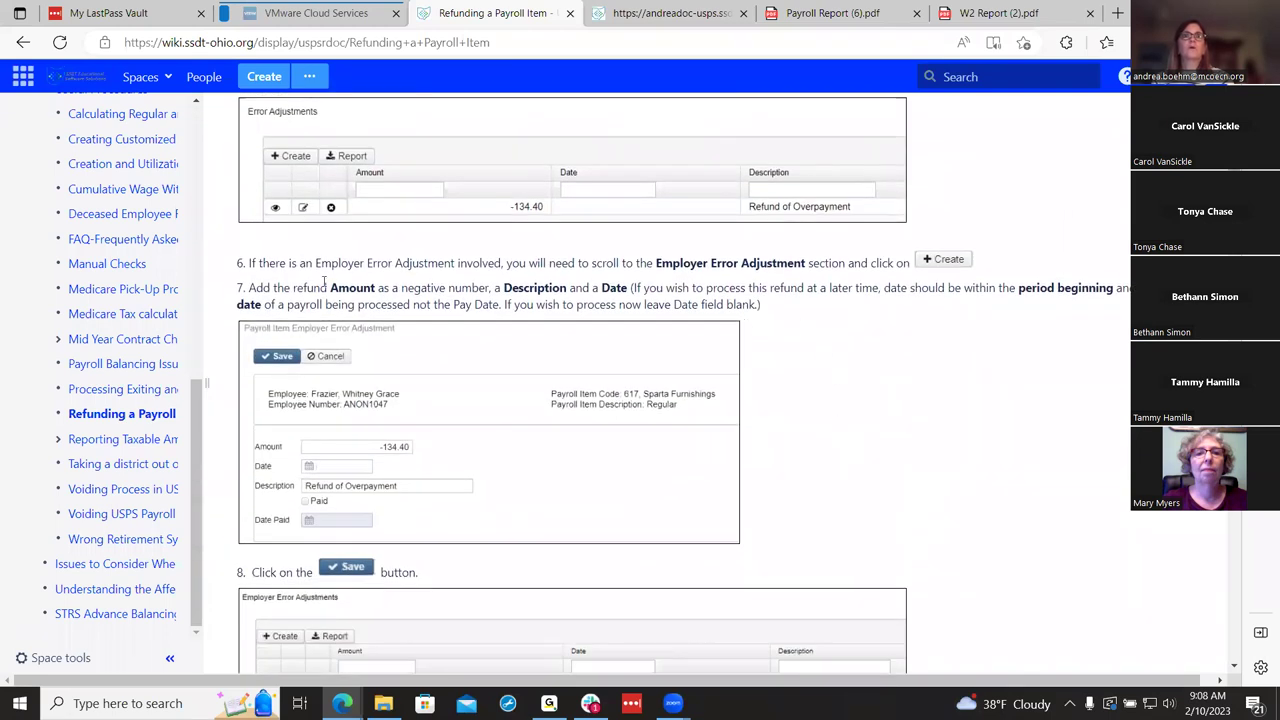
scroll(457, 196, "up", 1)
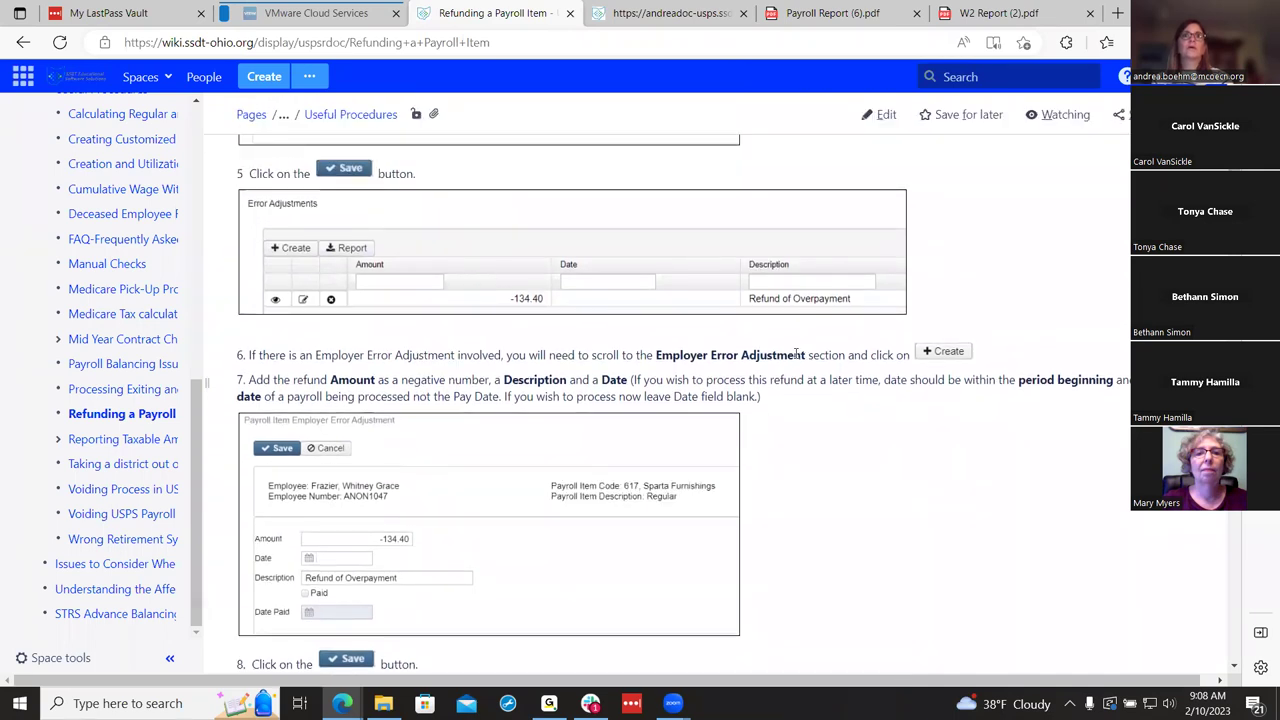
scroll(810, 389, "down", 3)
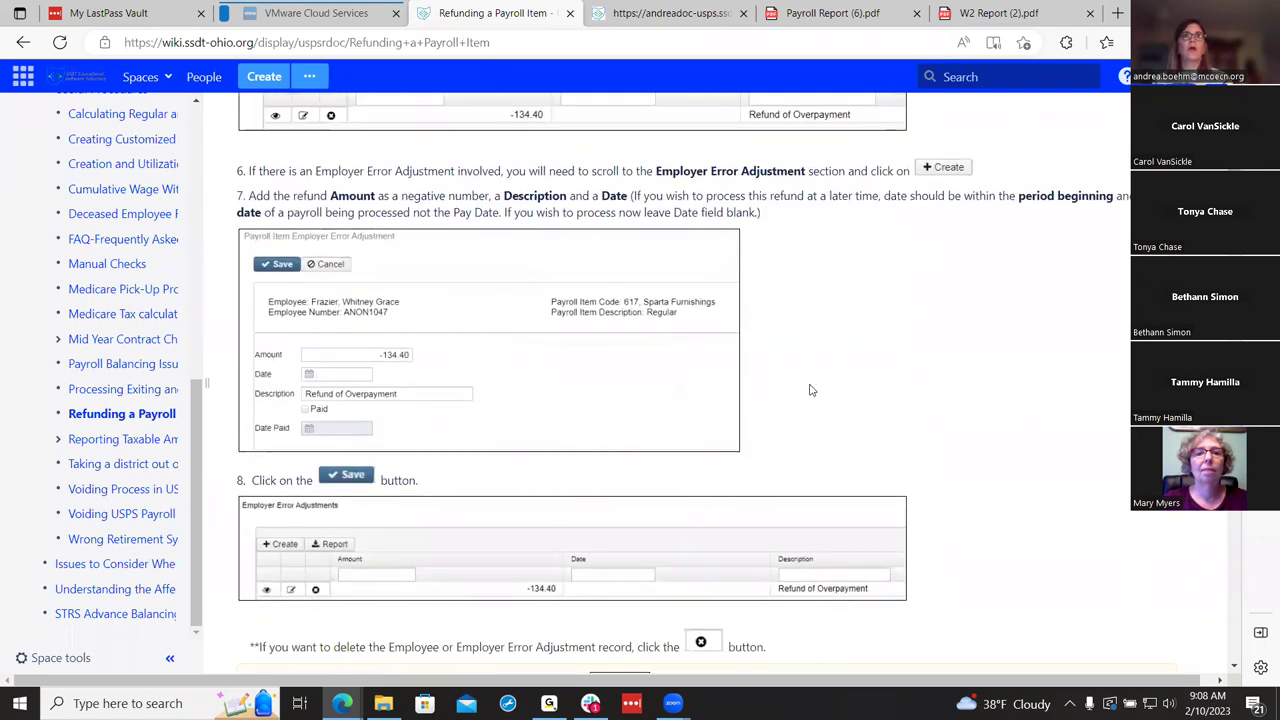
scroll(553, 495, "down", 3)
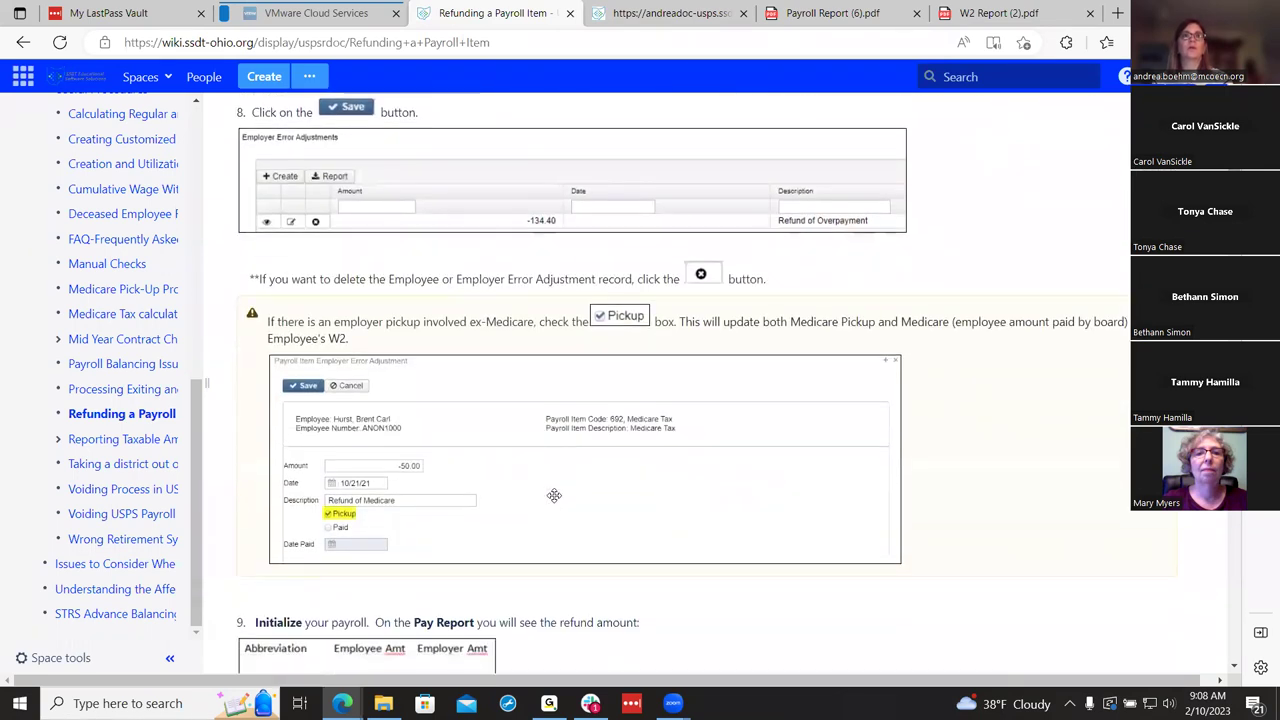
scroll(554, 495, "down", 3)
scroll(556, 500, "up", 2)
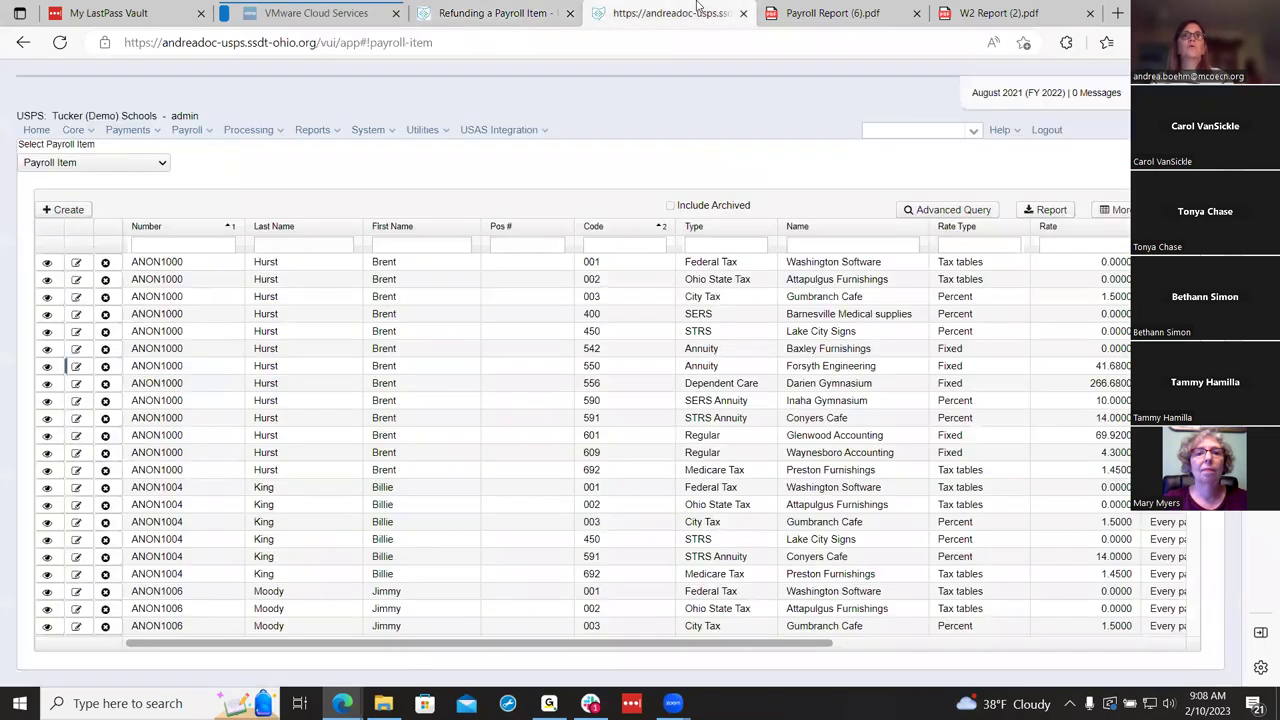
Step: Open the first listed employee's 692 Medicare Tax payroll item in USPS and examine its Error Adjustments and Employer Error Adjustments sections
left_click(699, 10)
left_click(86, 472)
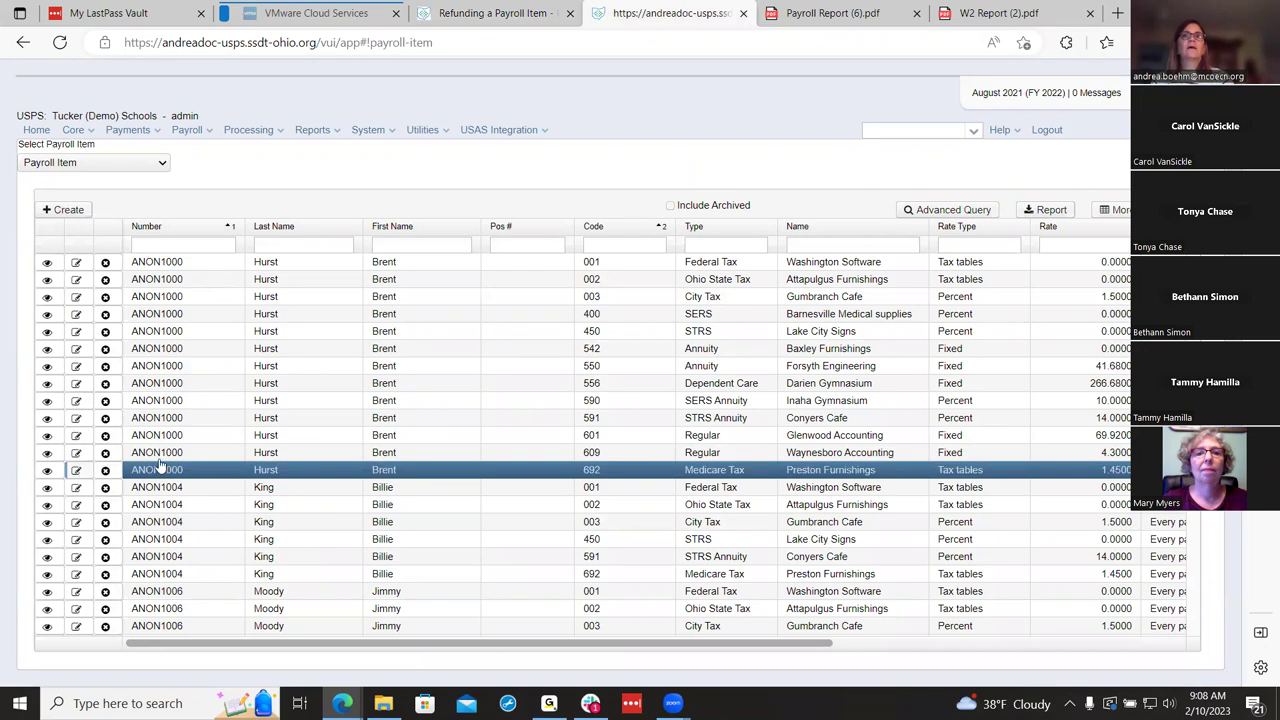
scroll(545, 415, "down", 4)
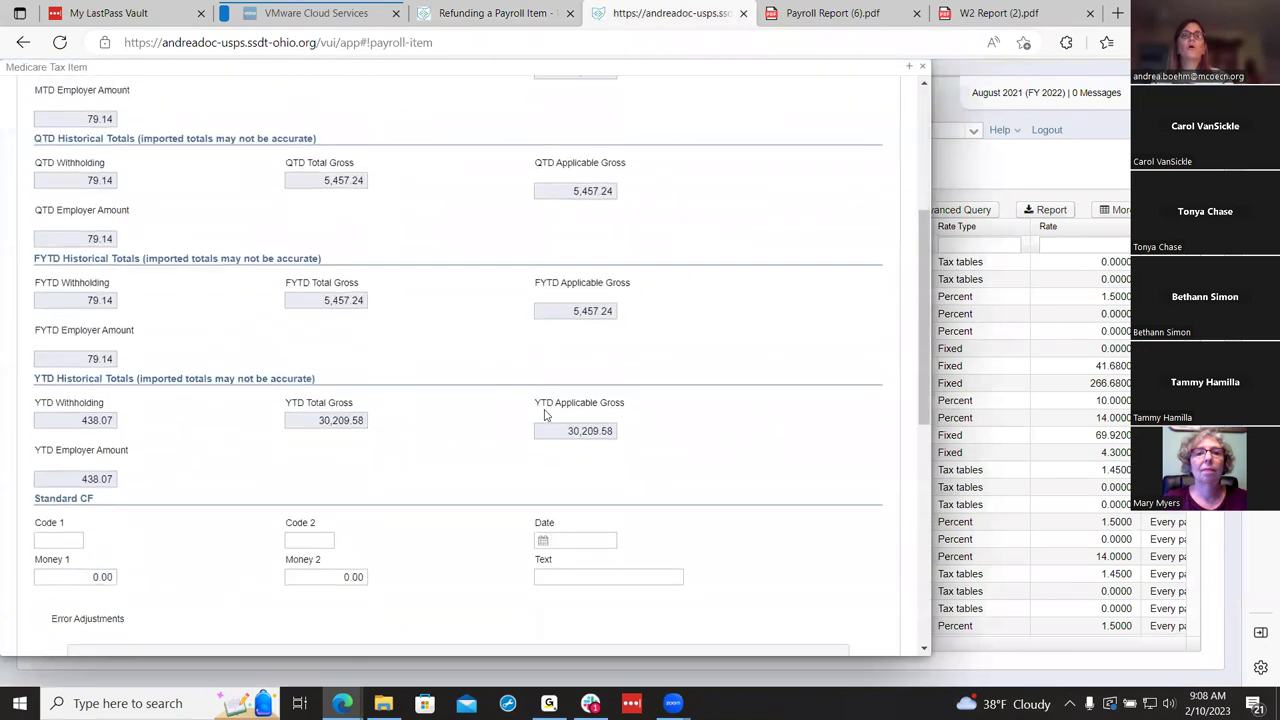
scroll(545, 415, "down", 6)
scroll(545, 415, "up", 2)
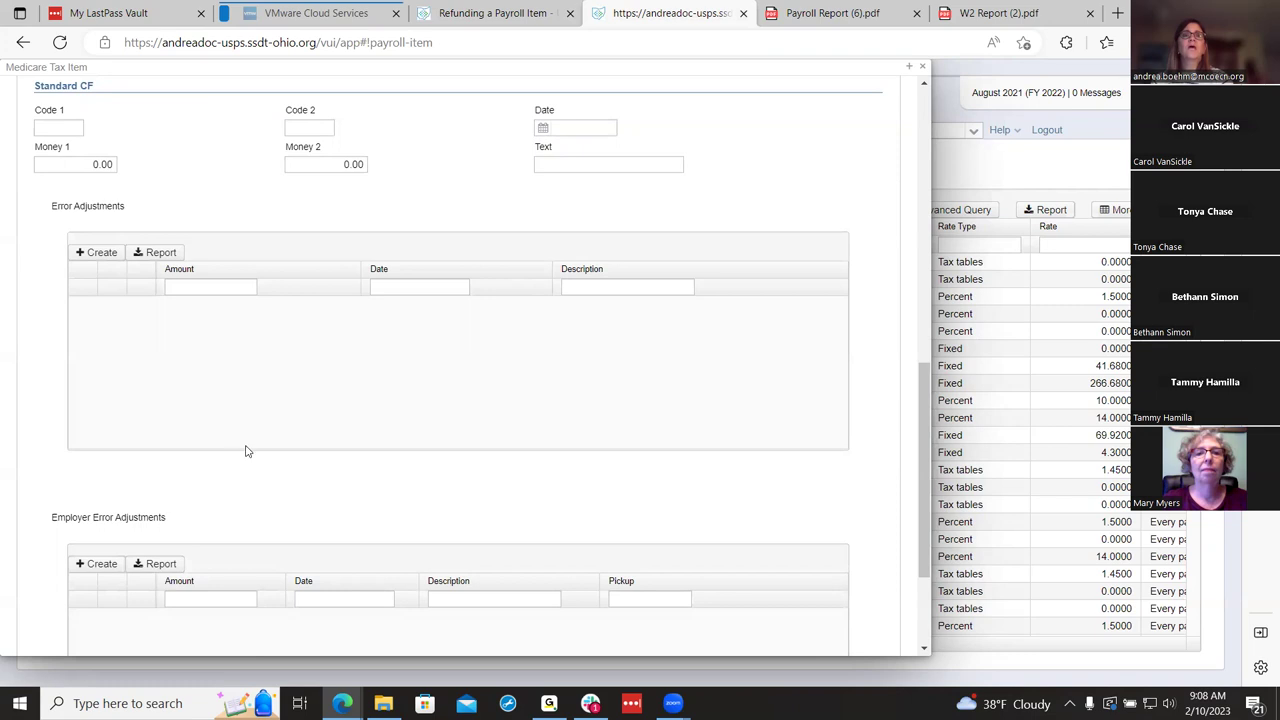
scroll(247, 452, "down", 1)
scroll(240, 445, "down", 1)
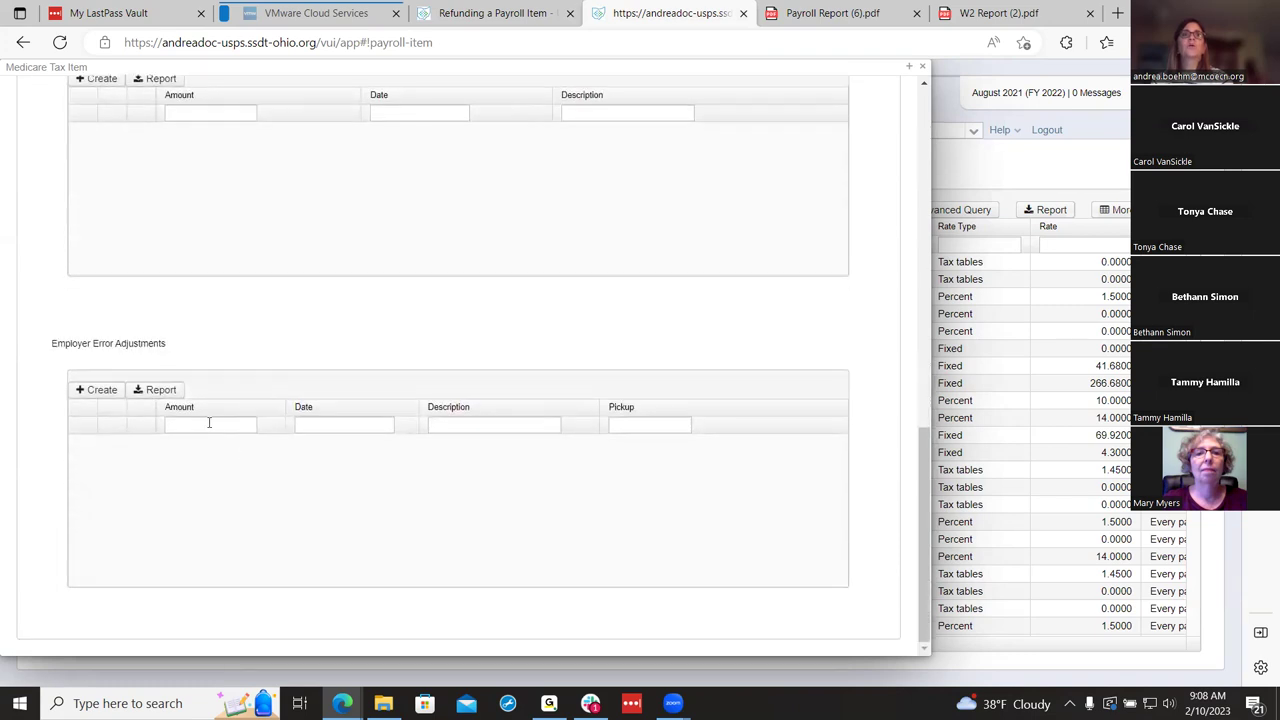
Step: Start an employer error adjustment on the Medicare Tax item with Pickup enabled, compare it with the wiki example, and close it unsaved
left_click(102, 390)
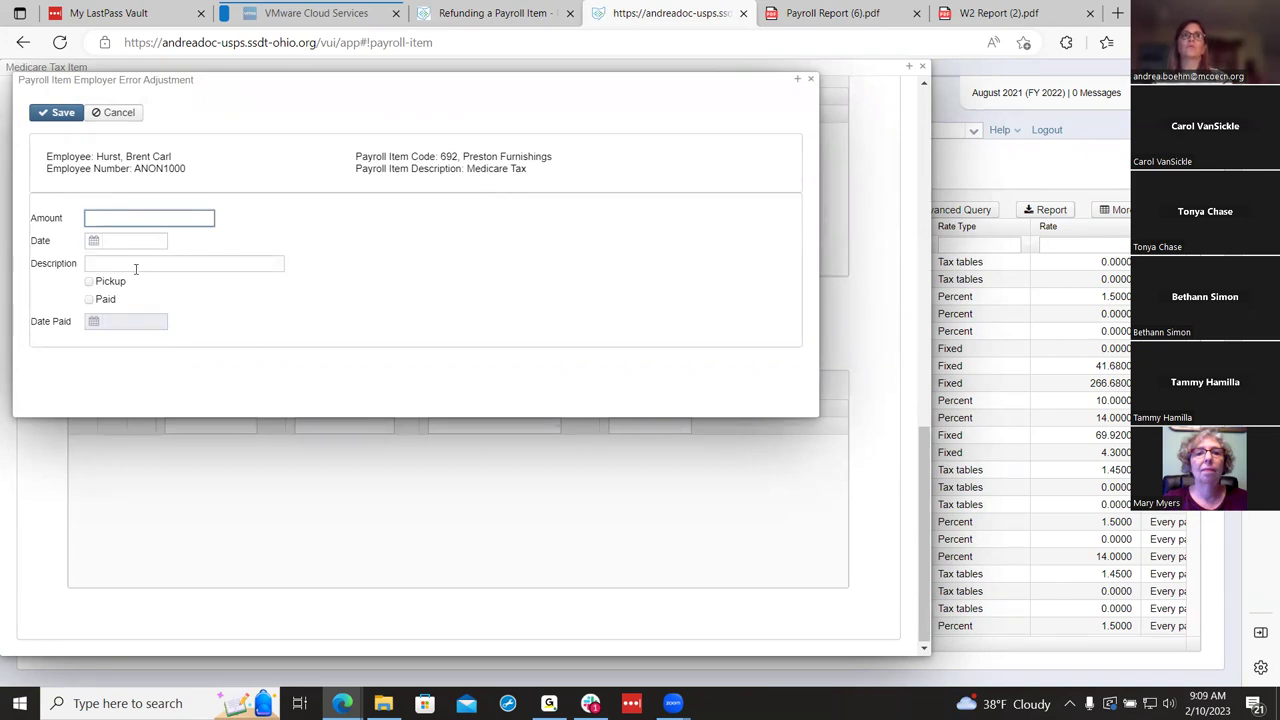
left_click(89, 283)
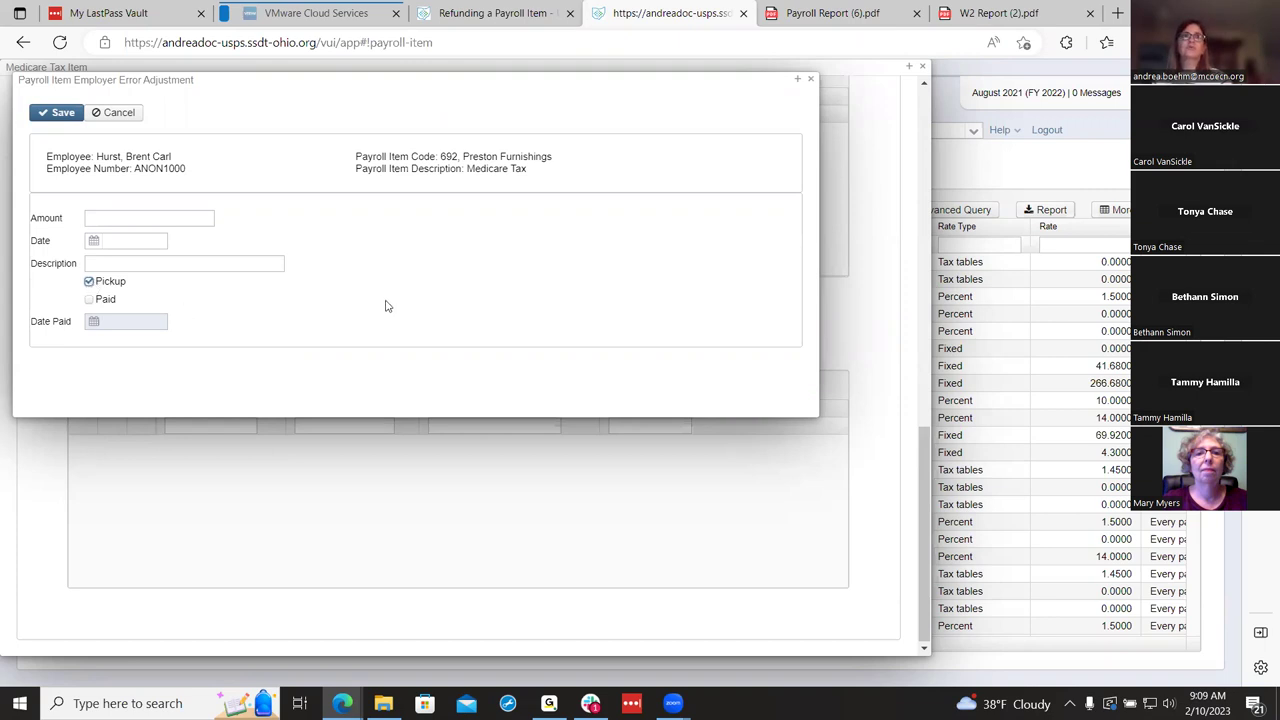
left_click(494, 11)
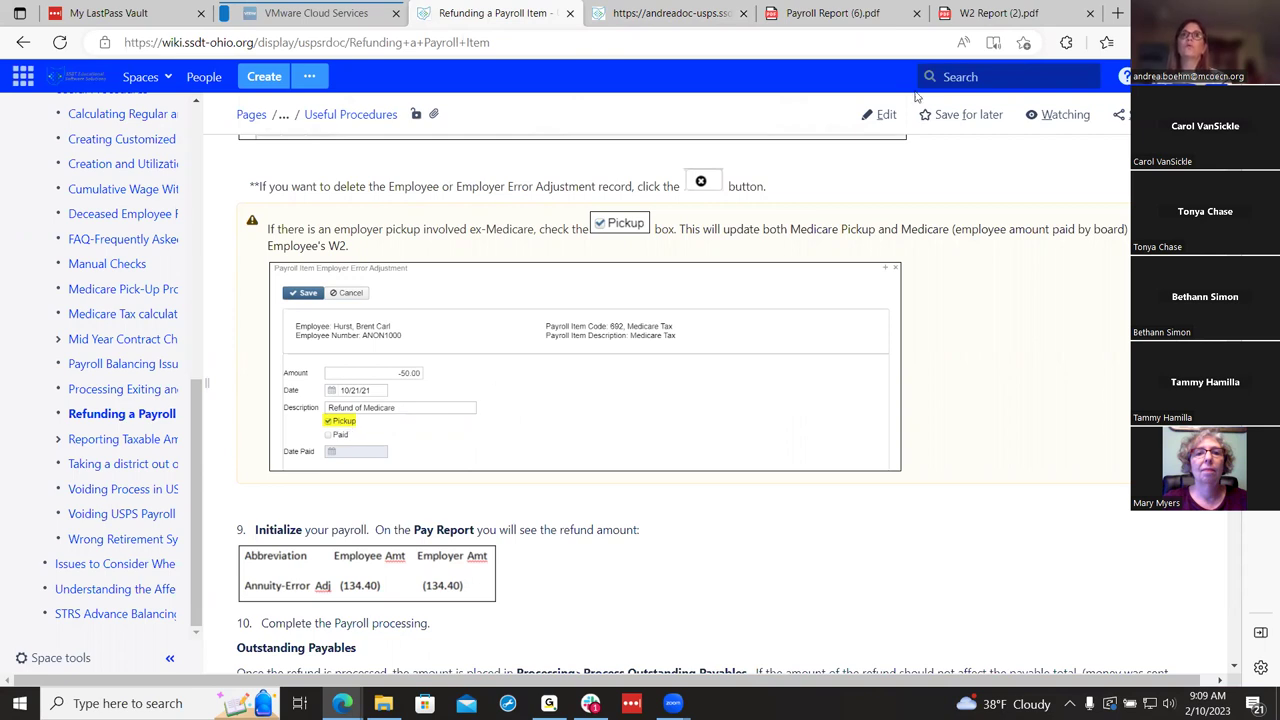
left_click(665, 13)
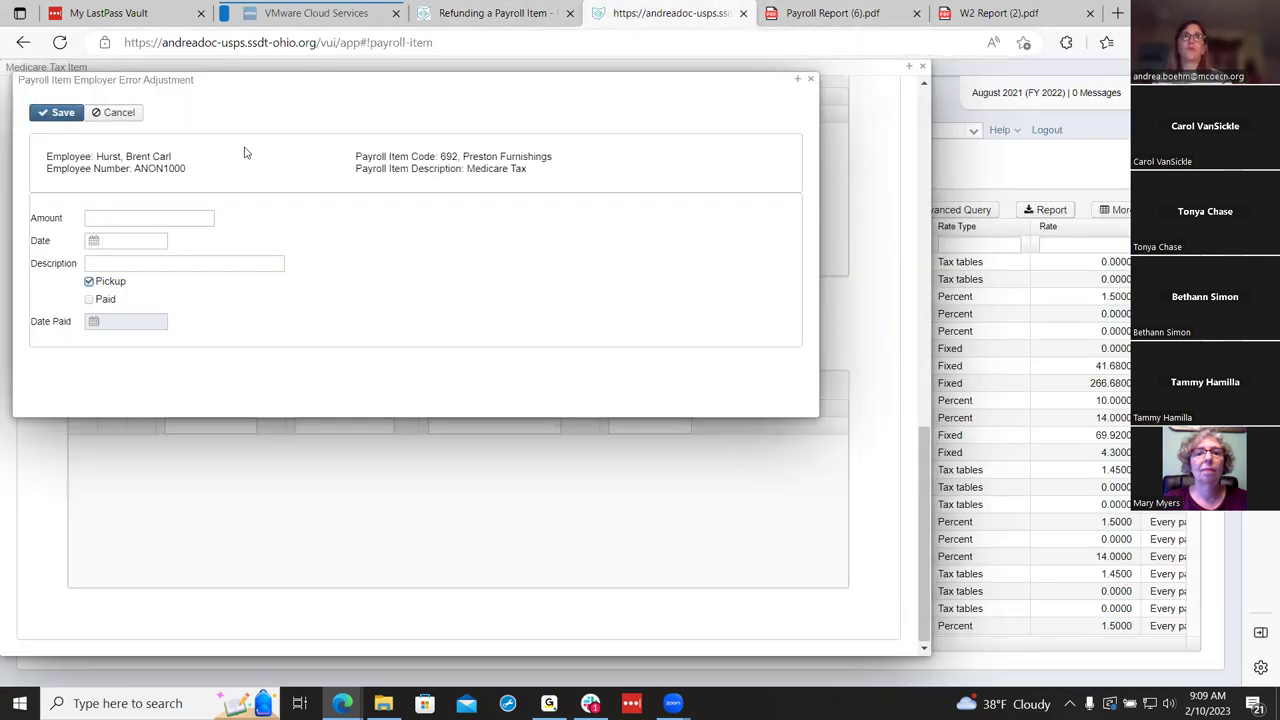
left_click(811, 79)
scroll(123, 245, "up", 2)
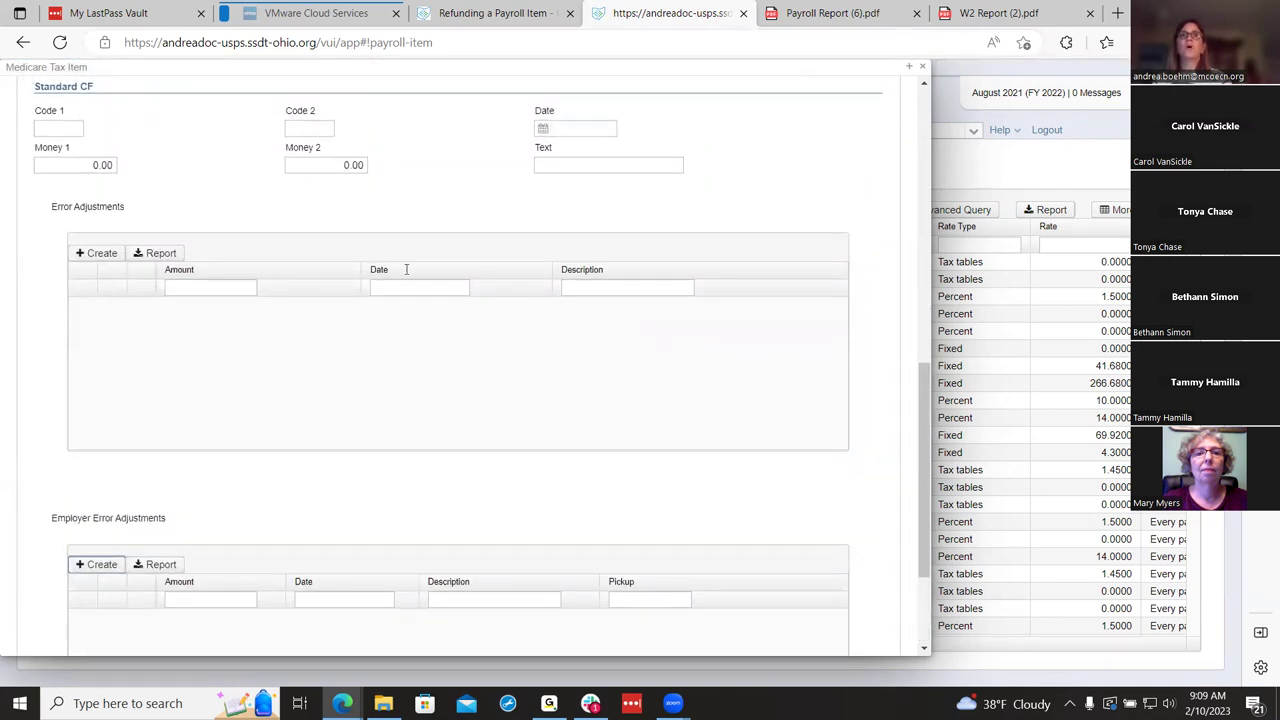
Step: Read the wiki steps on initializing the payroll and compare the example with the Annuity-Error Adj lines in the Payroll Report (6) PDF
left_click(463, 40)
left_click(485, 13)
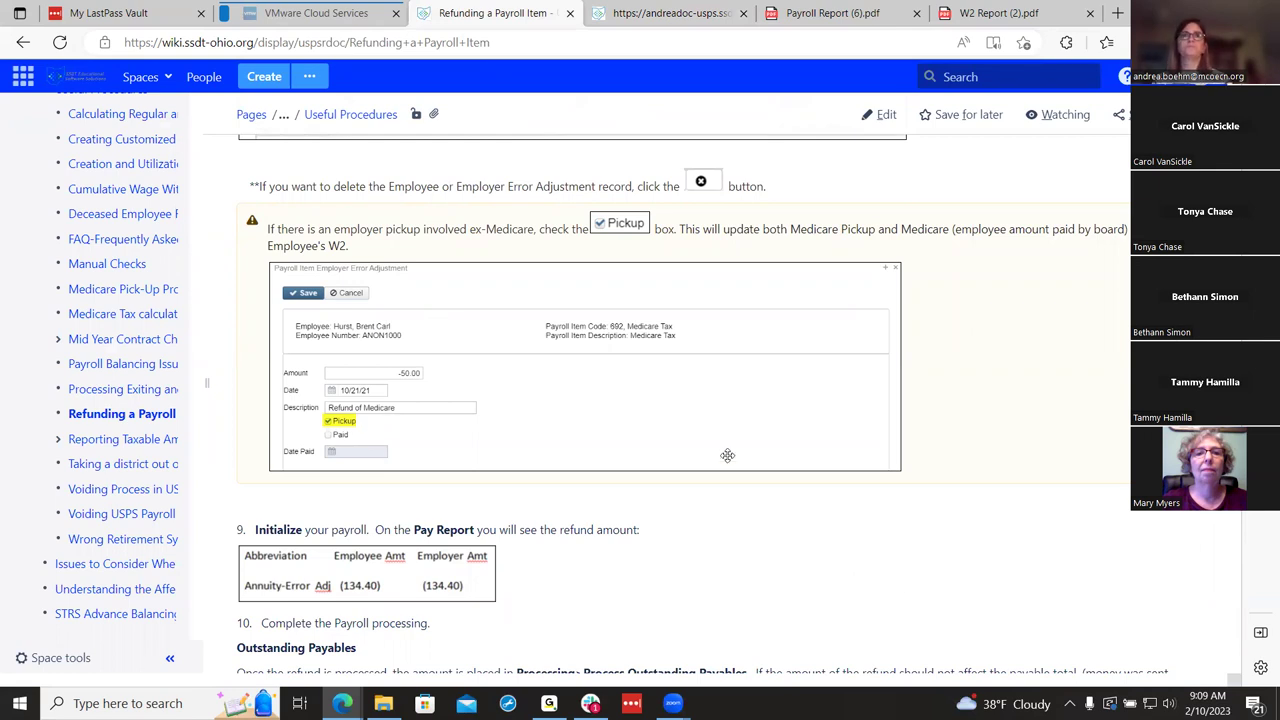
scroll(766, 511, "down", 1)
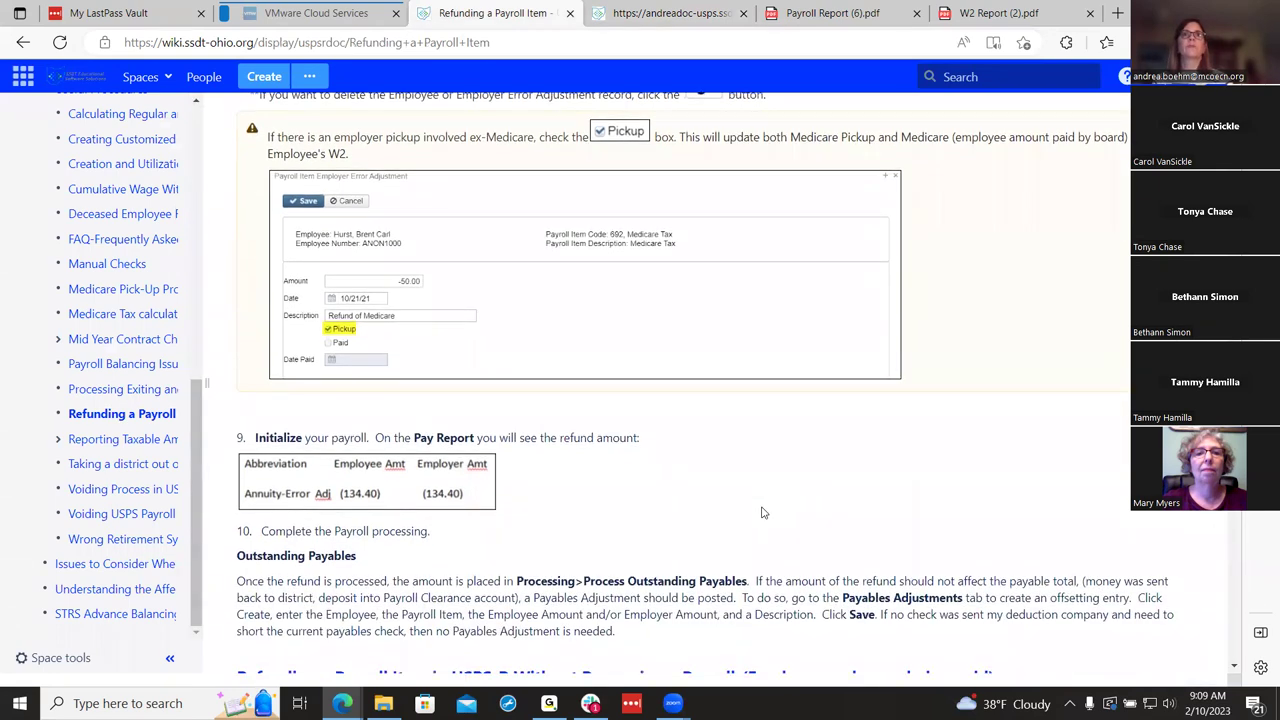
scroll(766, 511, "down", 2)
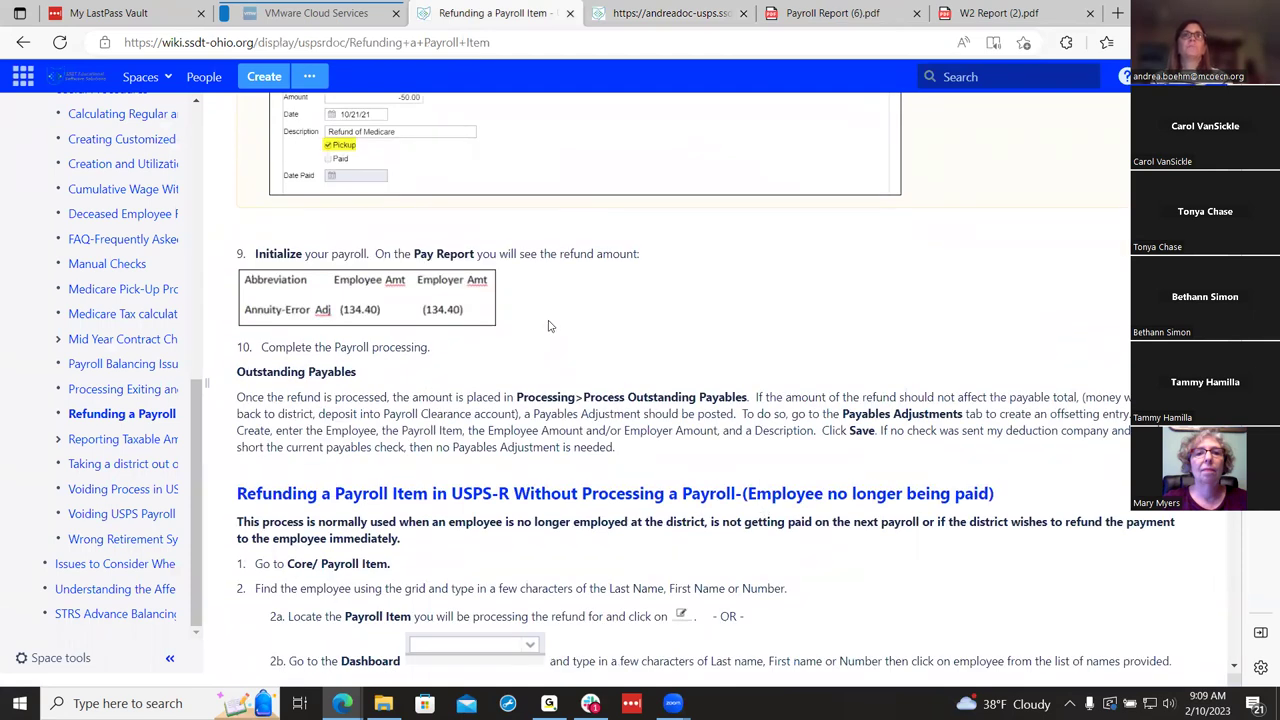
scroll(548, 326, "down", 1)
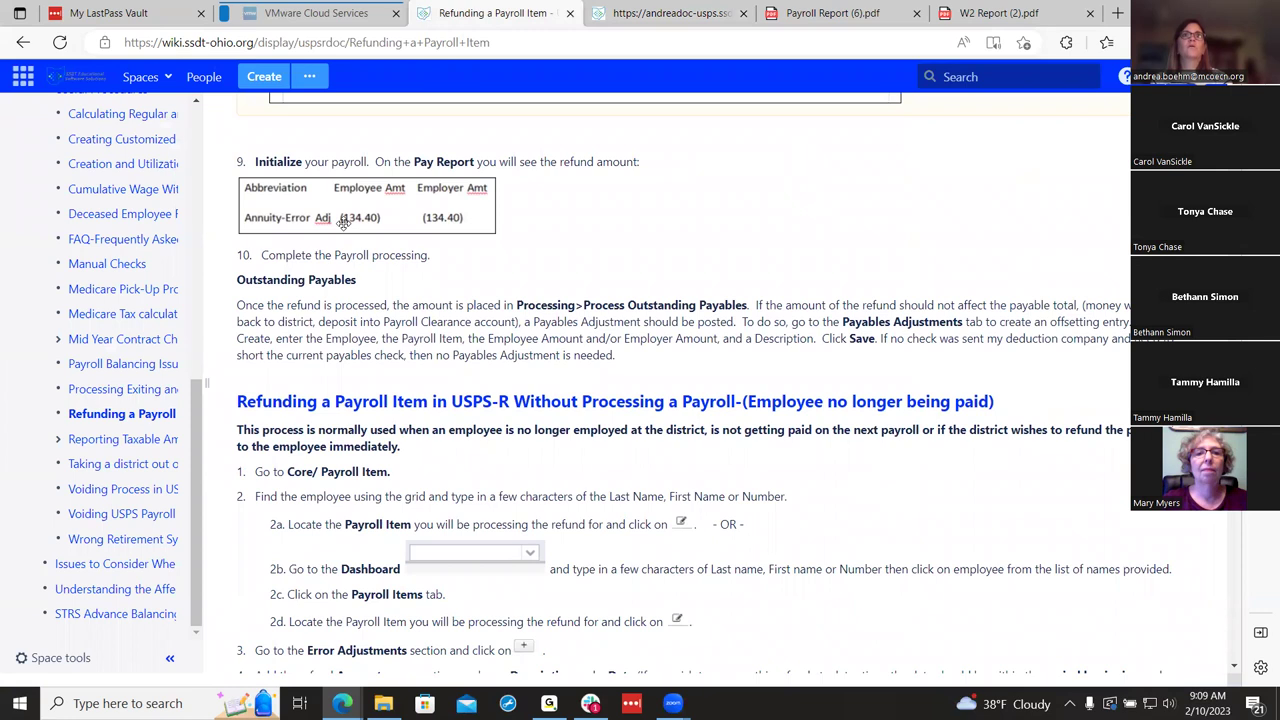
left_click(845, 15)
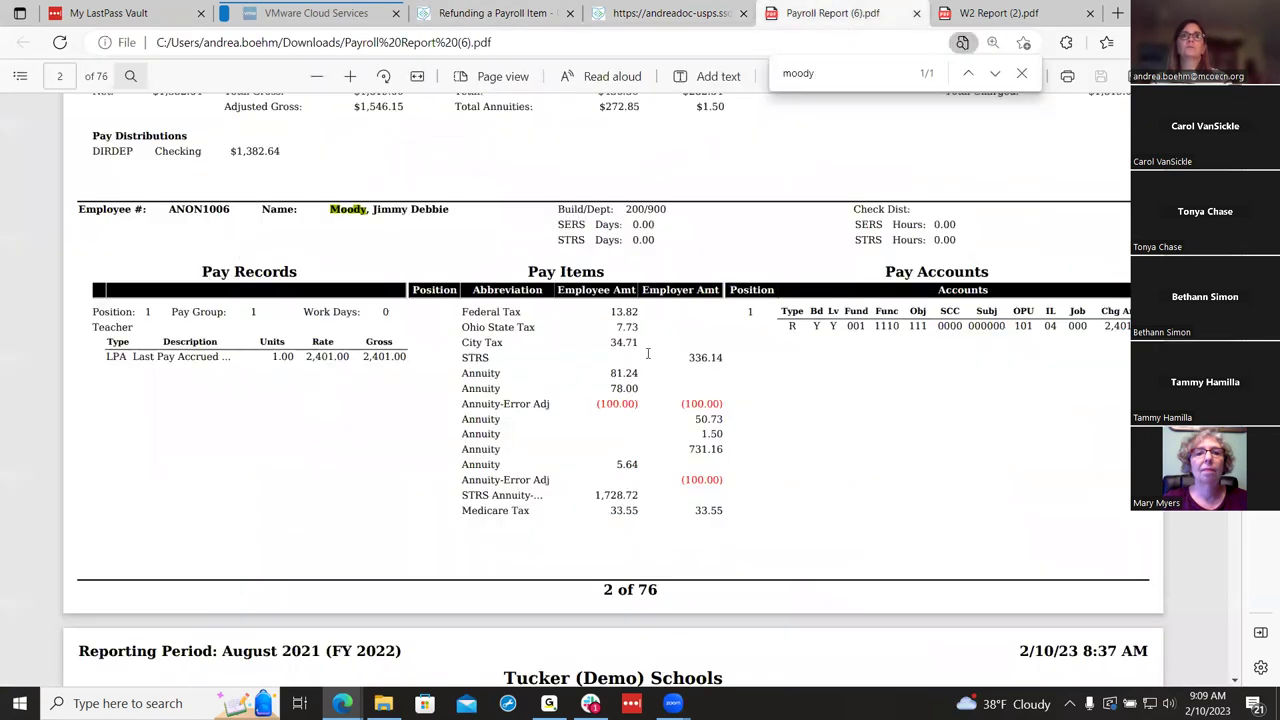
Step: Return to the wiki page and read the Outstanding Payables section about posting a Payables Adjustment for a refund
left_click(490, 13)
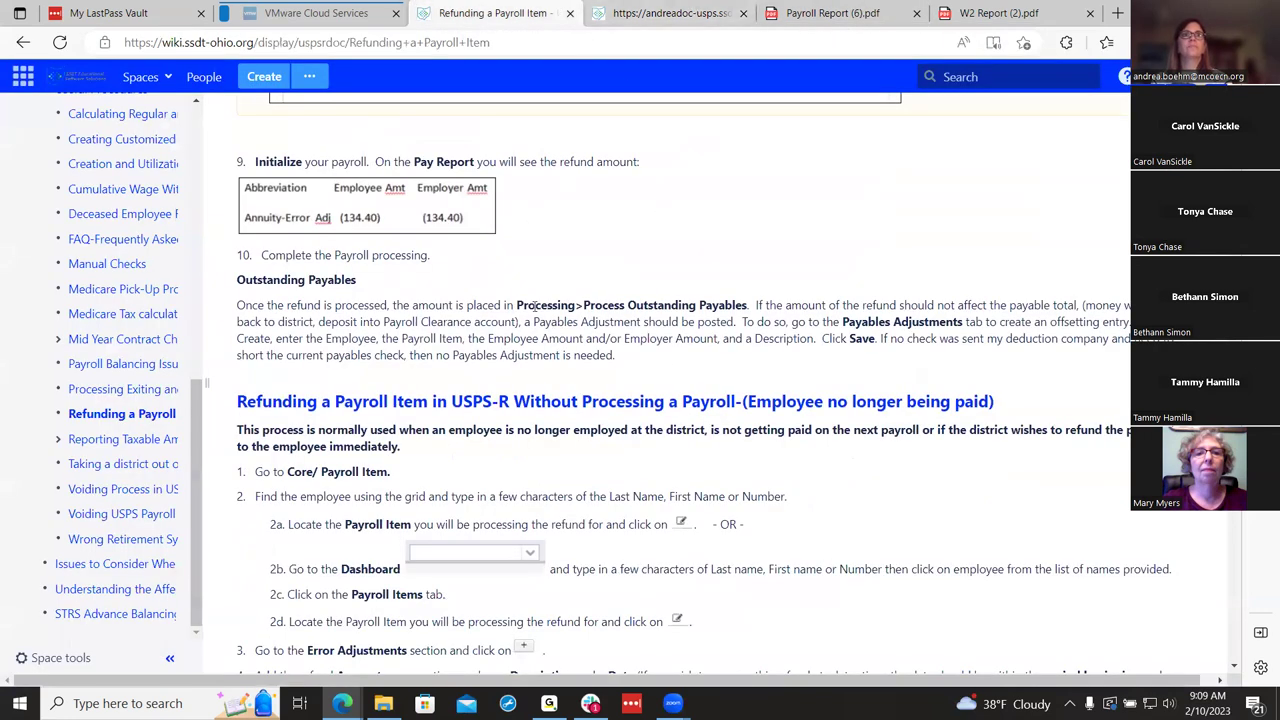
scroll(535, 306, "down", 1)
scroll(531, 308, "up", 1)
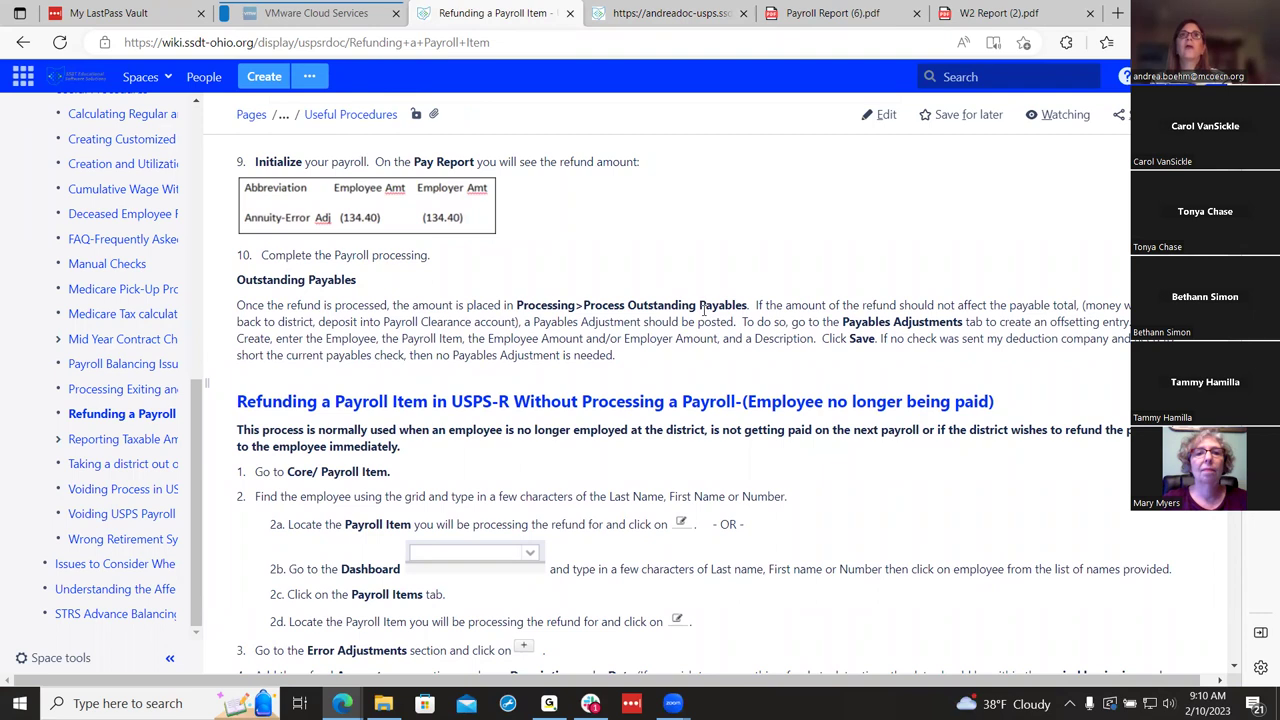
Step: Switch to USPS, close the Medicare Tax item record and open Process Outstanding Payables
left_click(710, 12)
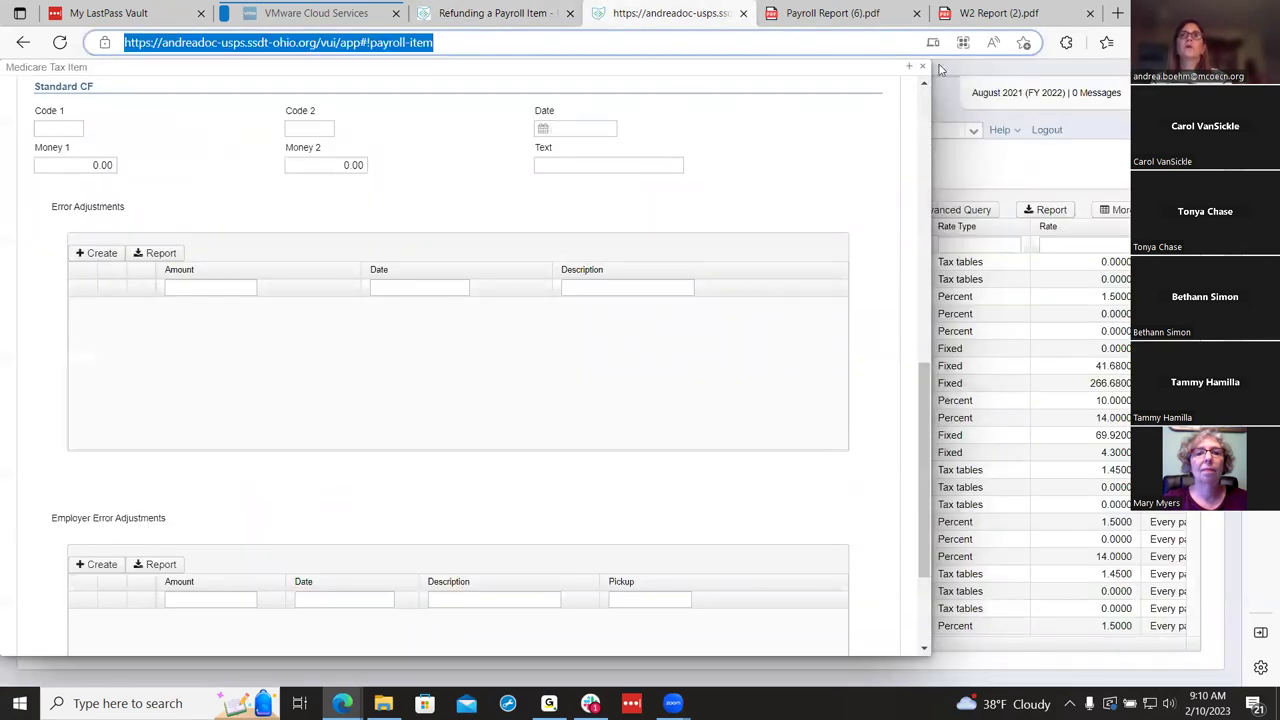
left_click(920, 66)
left_click(242, 132)
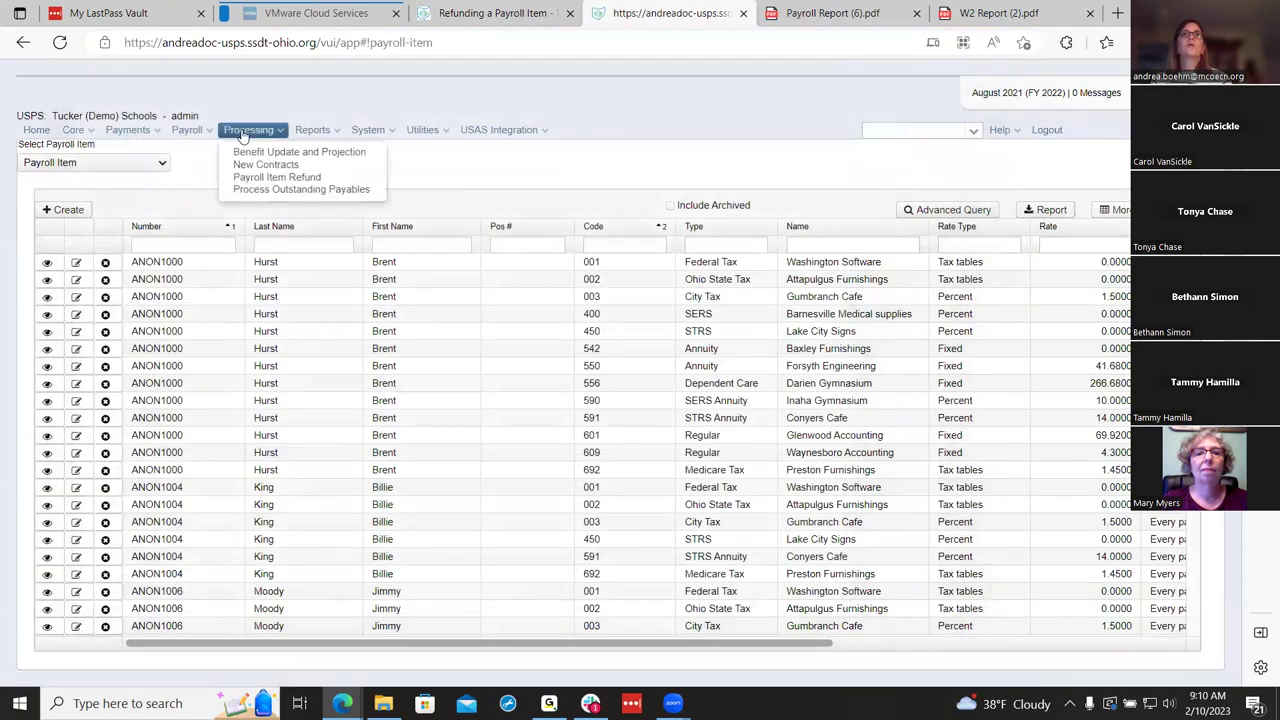
left_click(285, 189)
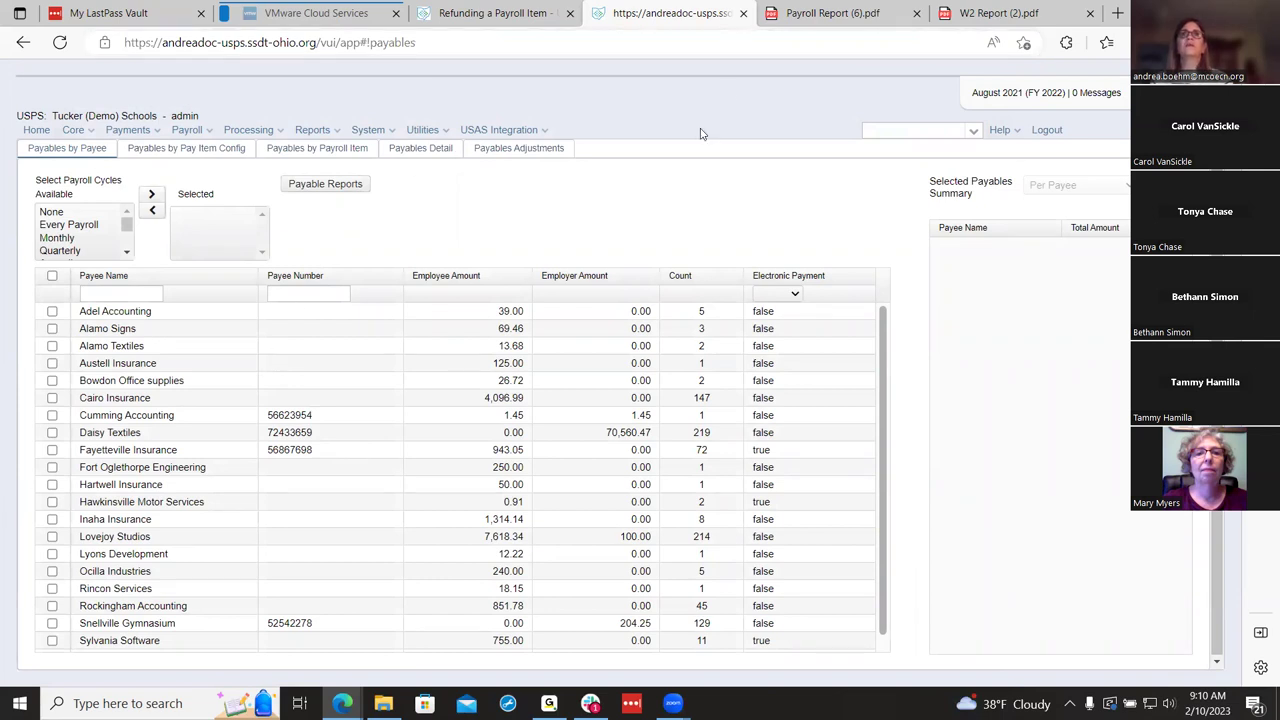
Step: Check the wiki's Outstanding Payables section once more, and open the Payables Adjustments in USPS
left_click(490, 13)
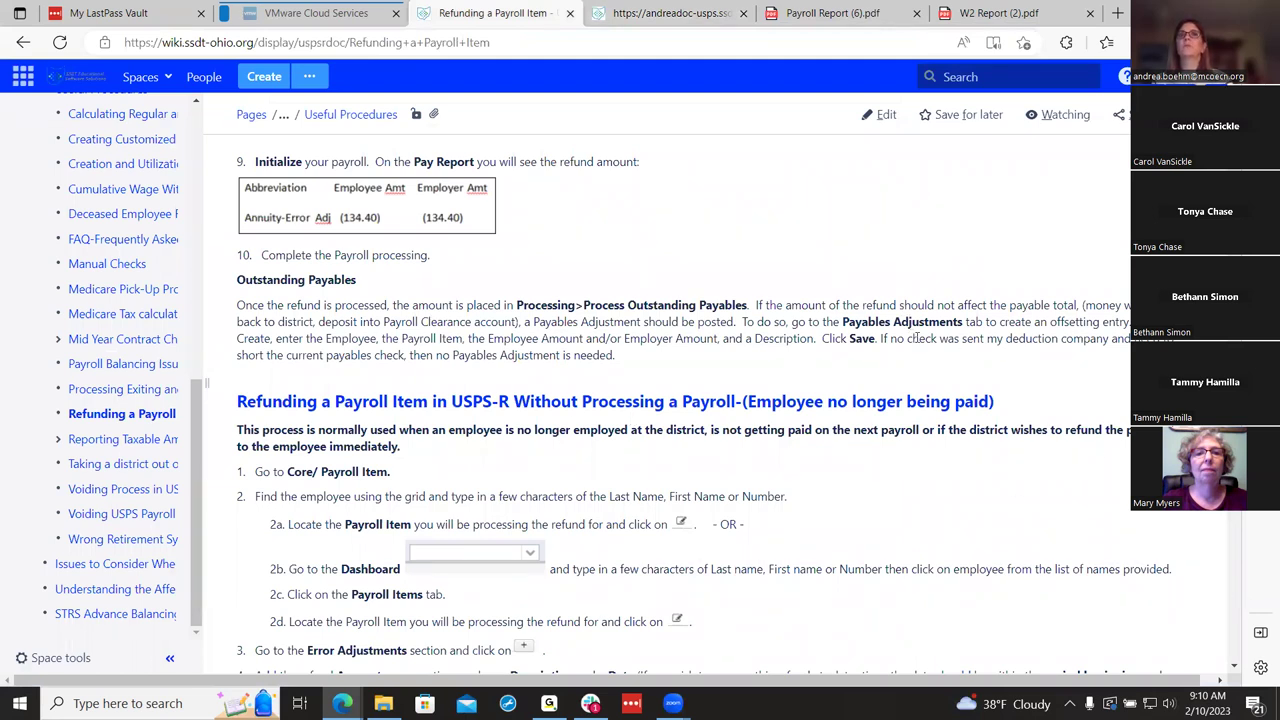
left_click(710, 12)
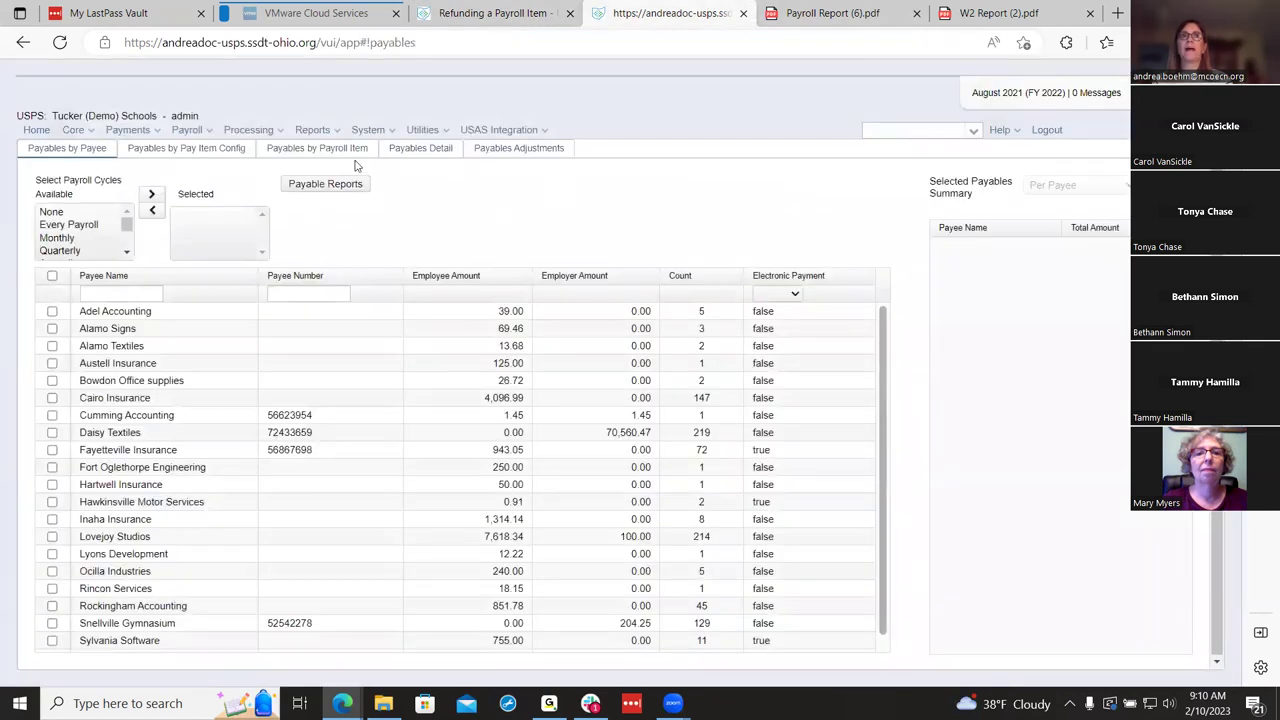
left_click(505, 148)
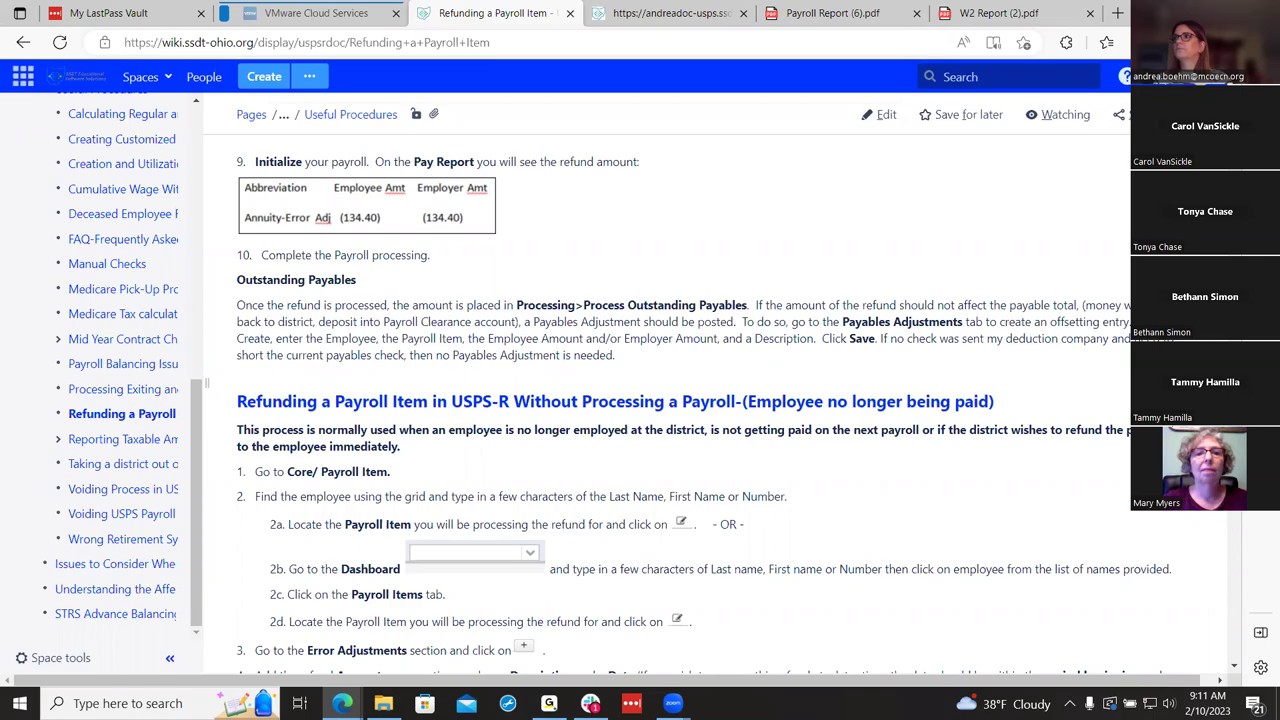
Step: Skim the wiki page's ACH processing, Refund Payment Report and Adjustments examples, returning to the start of the section on refunding without processing a payroll
scroll(920, 460, "down", 10)
scroll(913, 462, "down", 10)
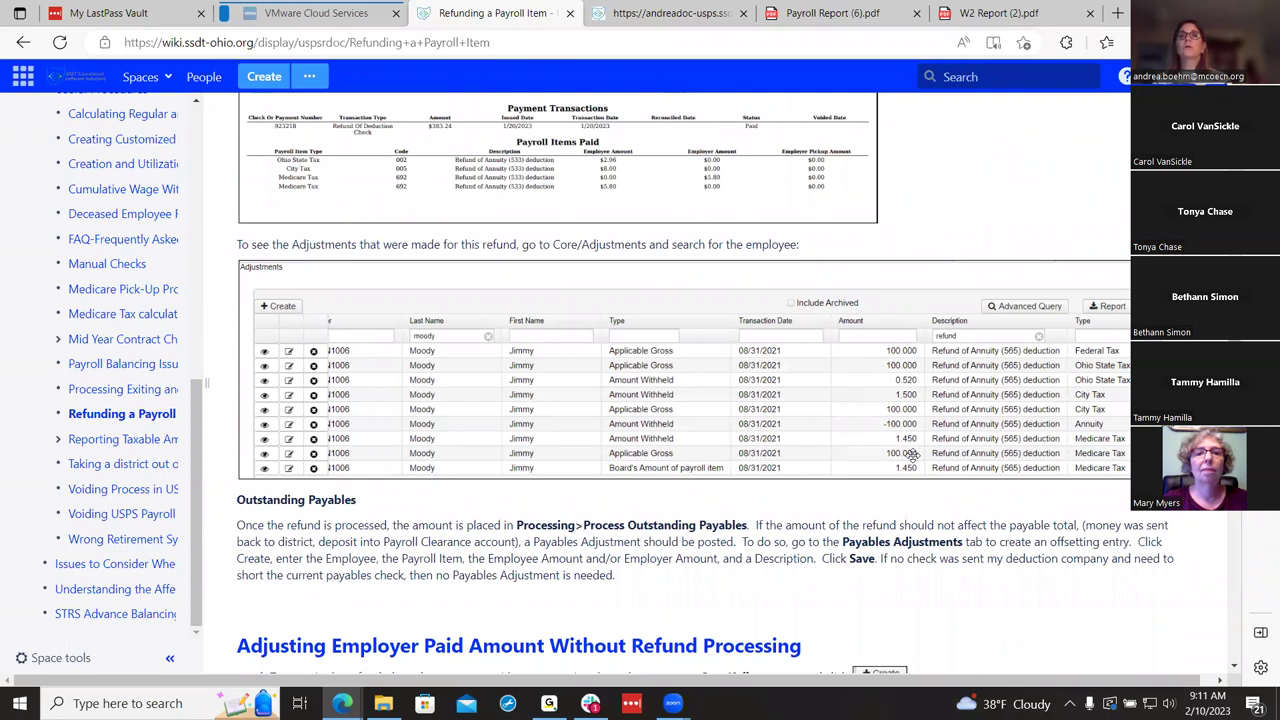
scroll(913, 458, "up", 3)
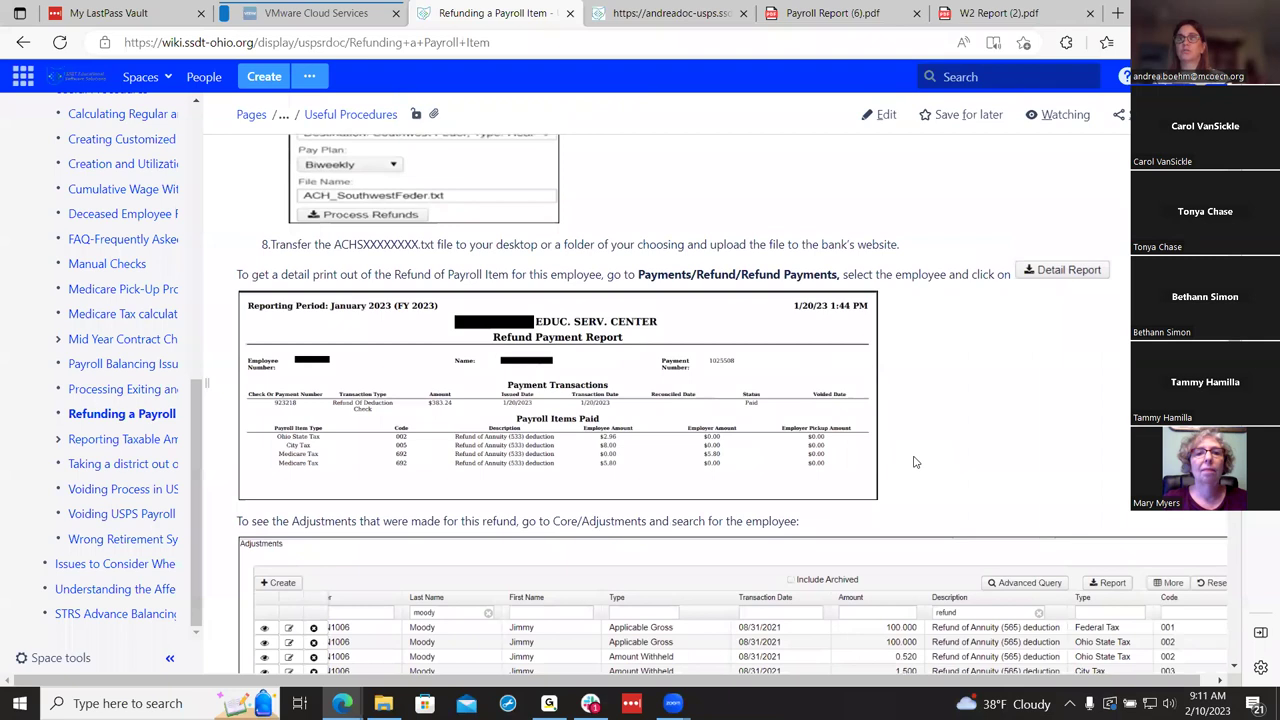
scroll(951, 457, "up", 2)
scroll(951, 457, "up", 3)
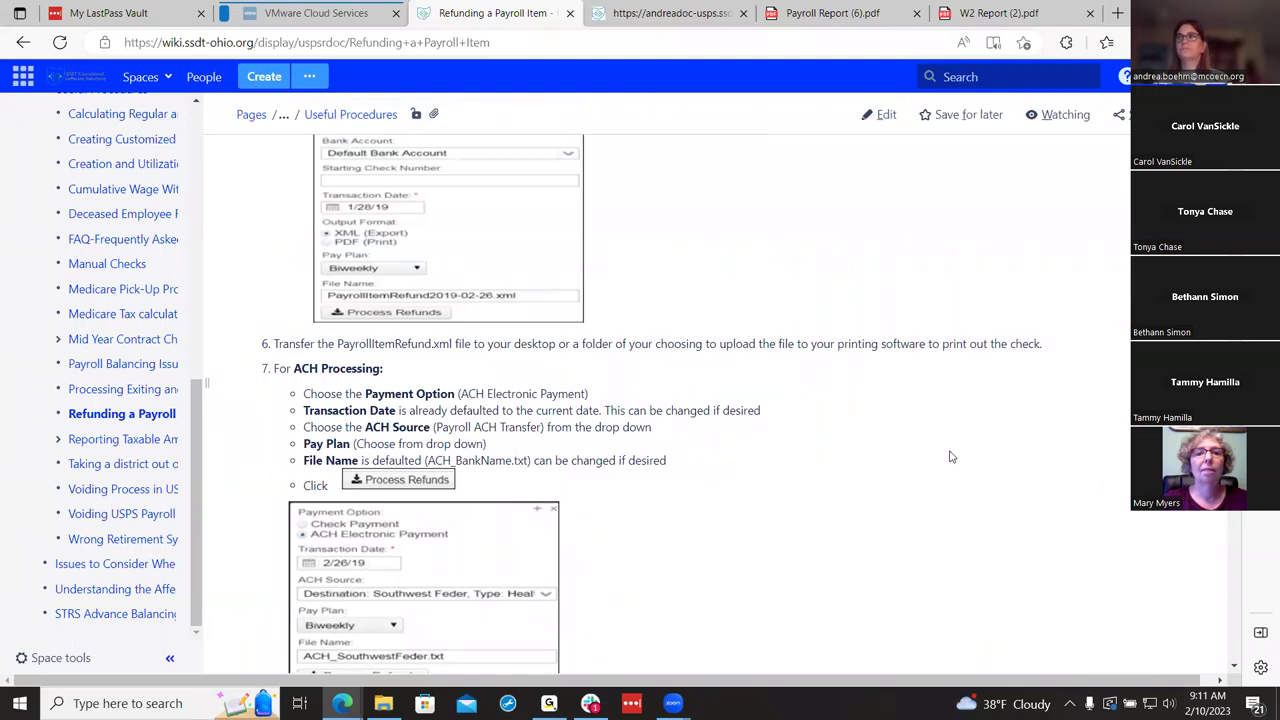
scroll(926, 457, "down", 2)
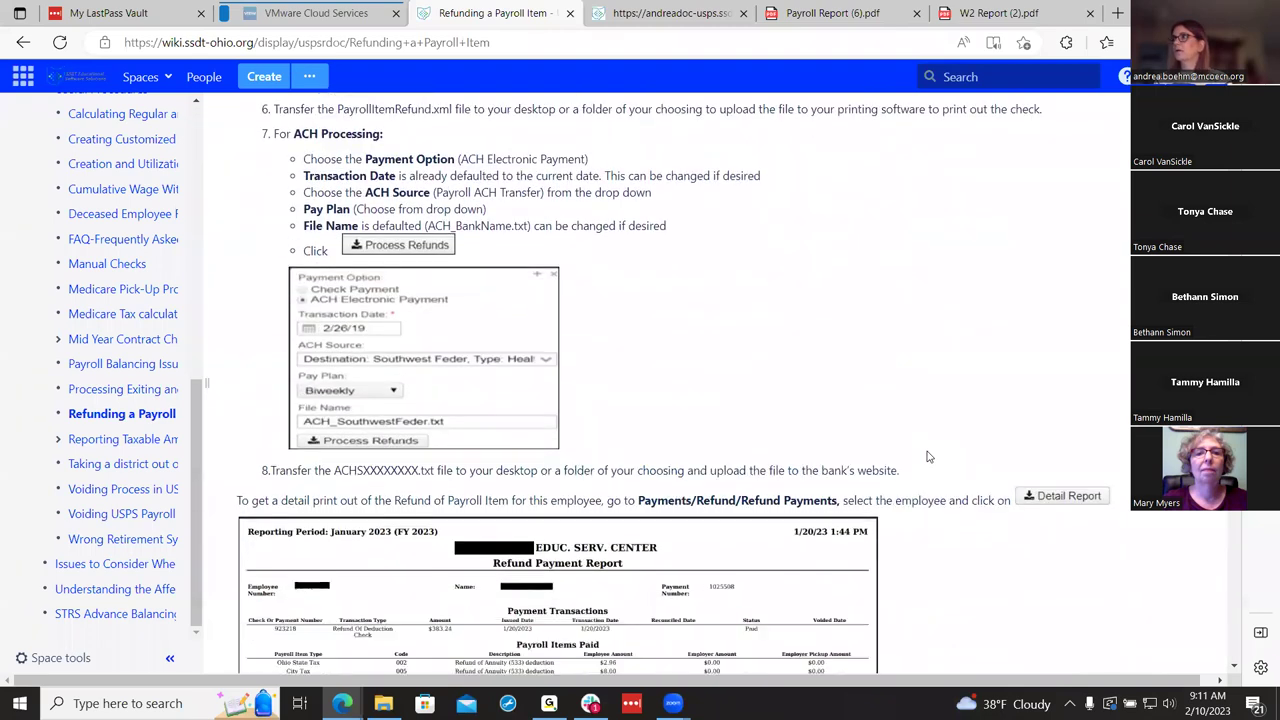
scroll(927, 452, "down", 5)
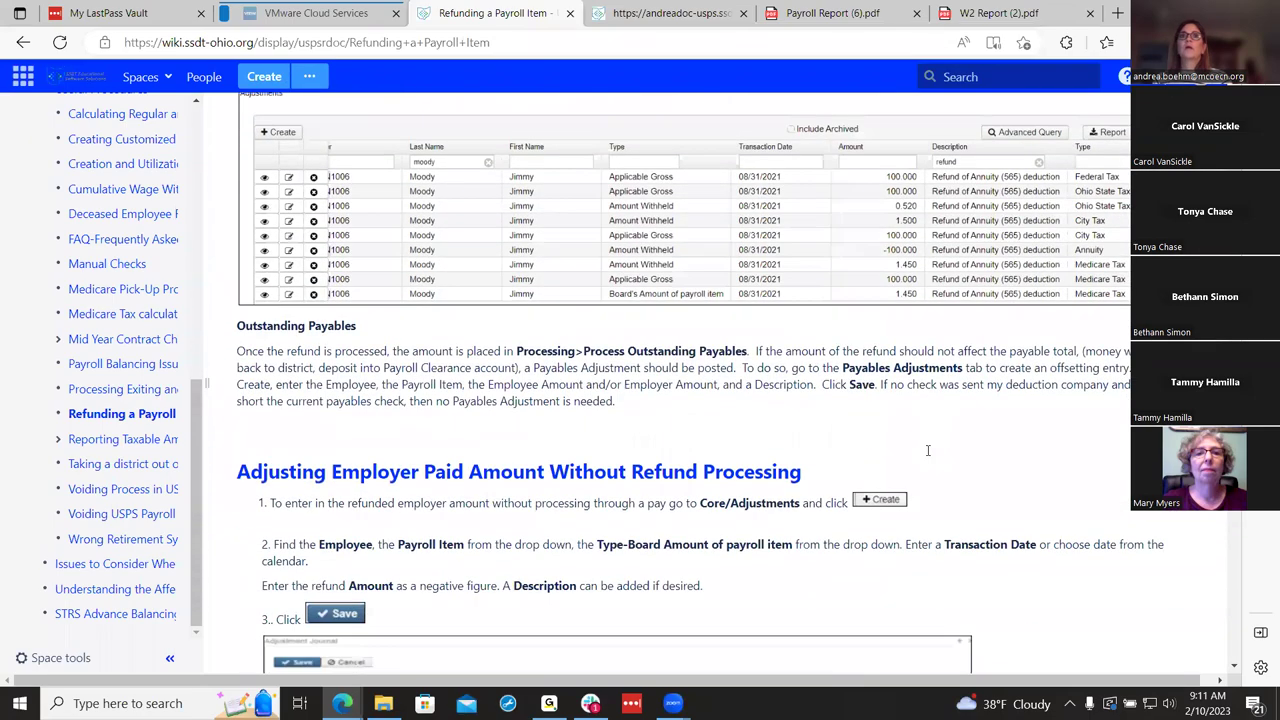
scroll(927, 451, "down", 2)
scroll(927, 451, "up", 8)
scroll(927, 455, "down", 5)
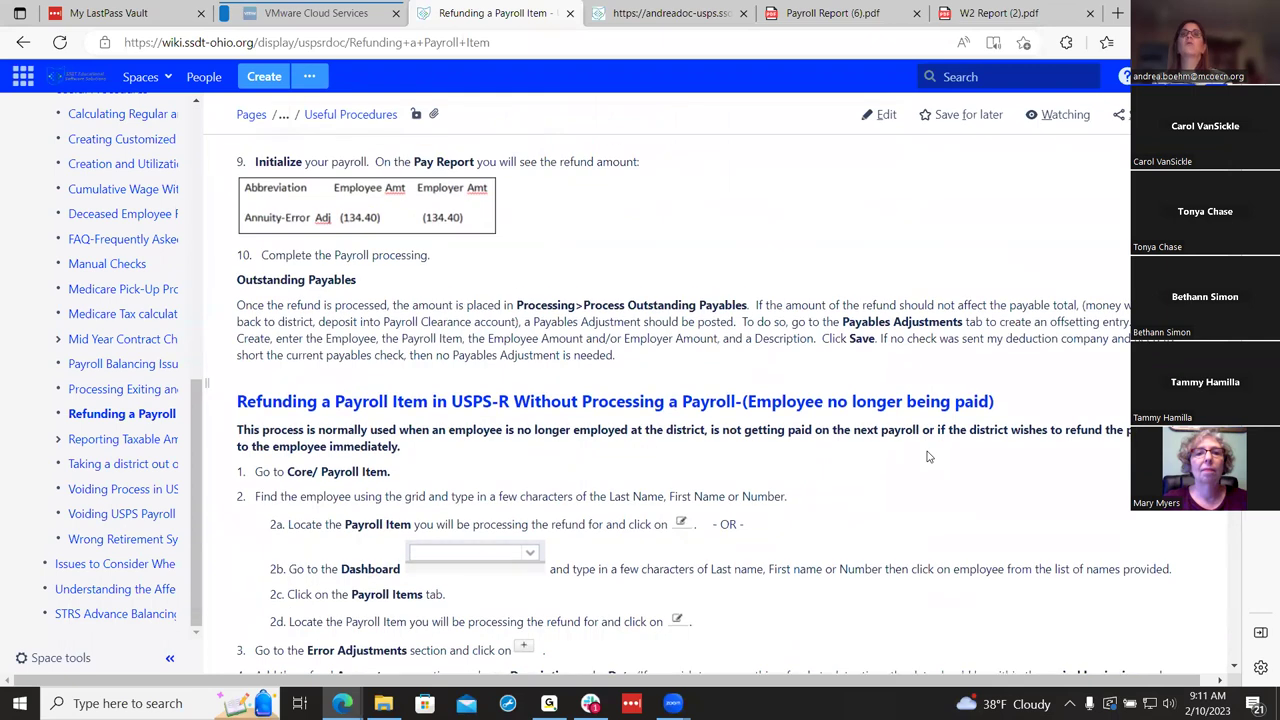
Step: Read the wiki steps for refunding a payroll item without processing a payroll, including the Payroll Item Error Adjustment example
scroll(927, 456, "down", 3)
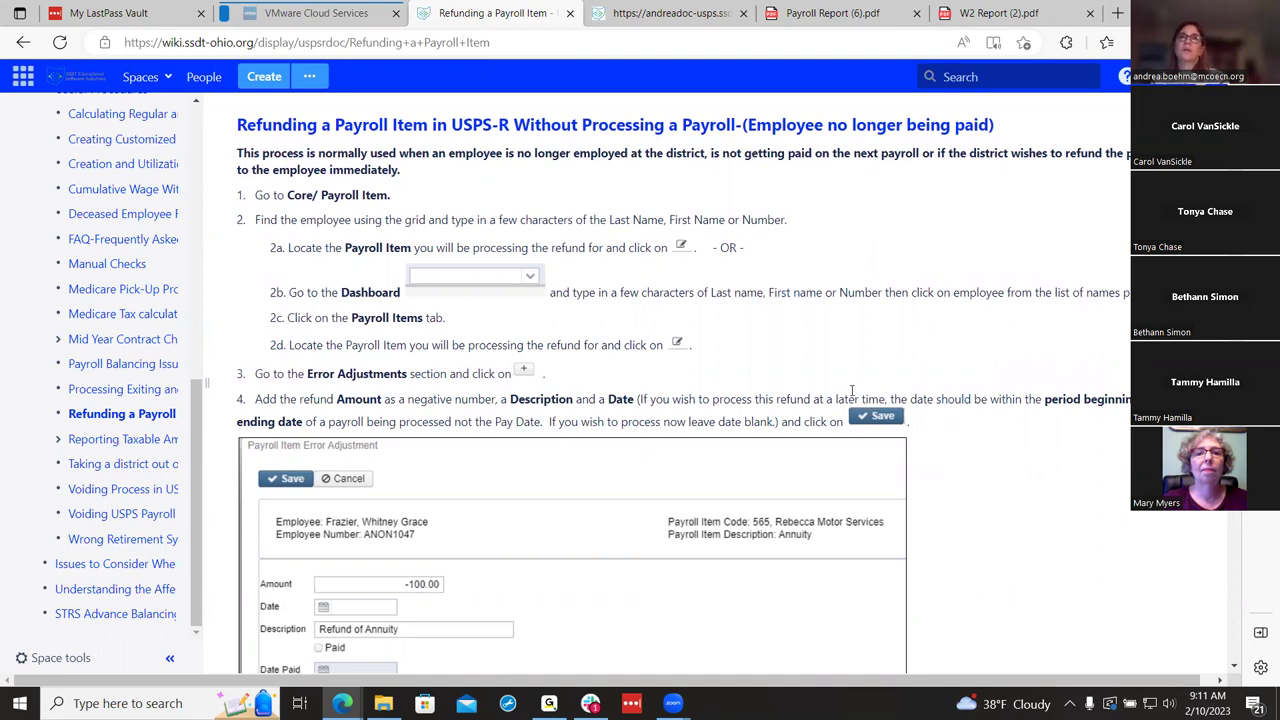
scroll(735, 483, "down", 4)
scroll(735, 483, "up", 2)
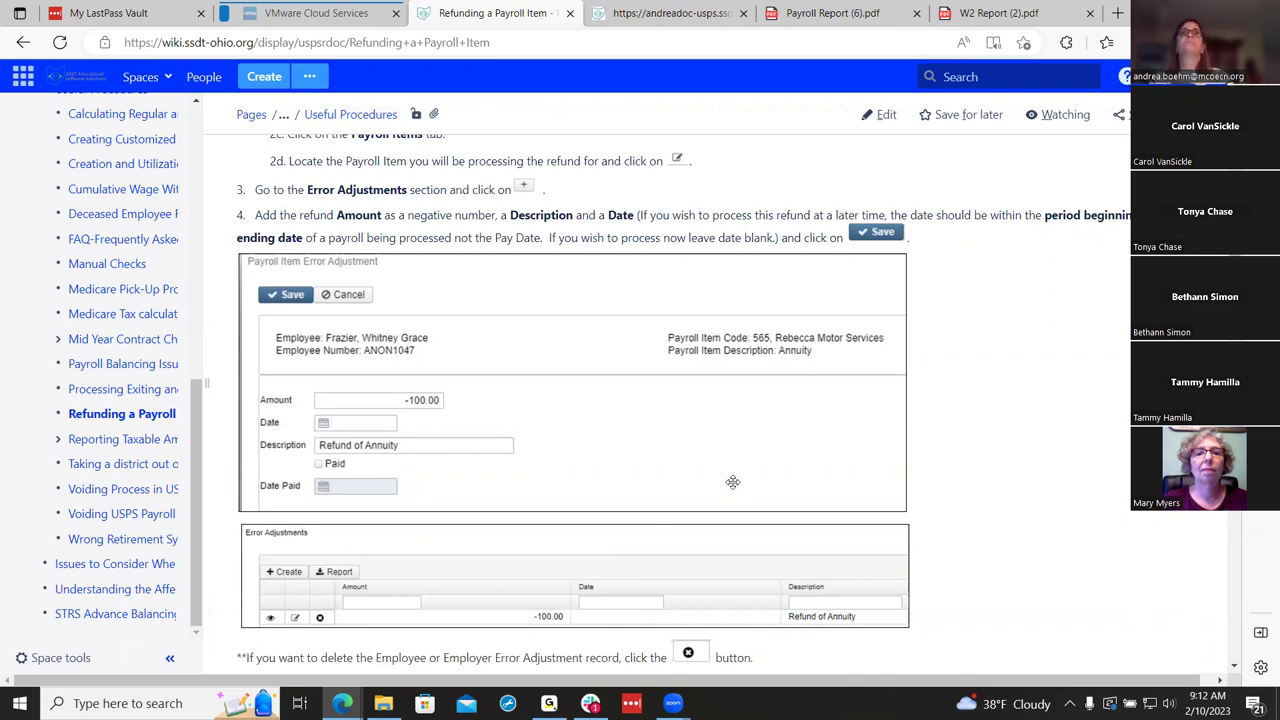
scroll(733, 482, "up", 1)
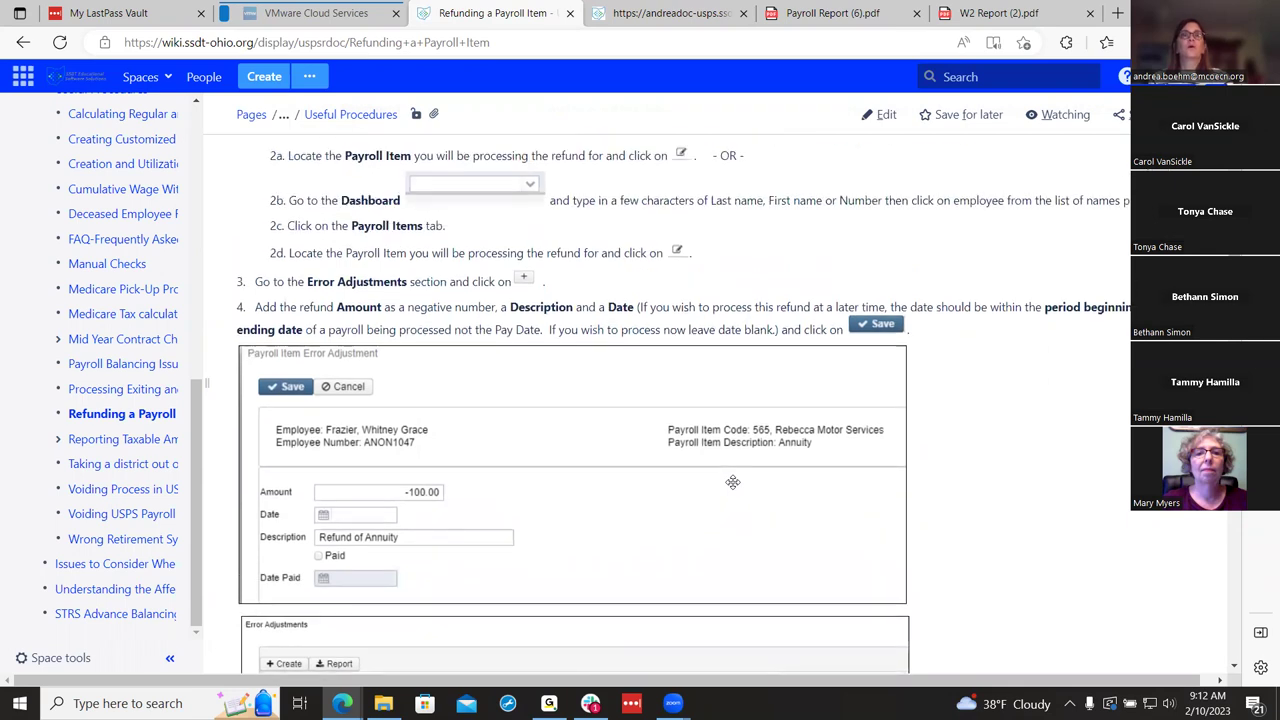
scroll(733, 482, "up", 1)
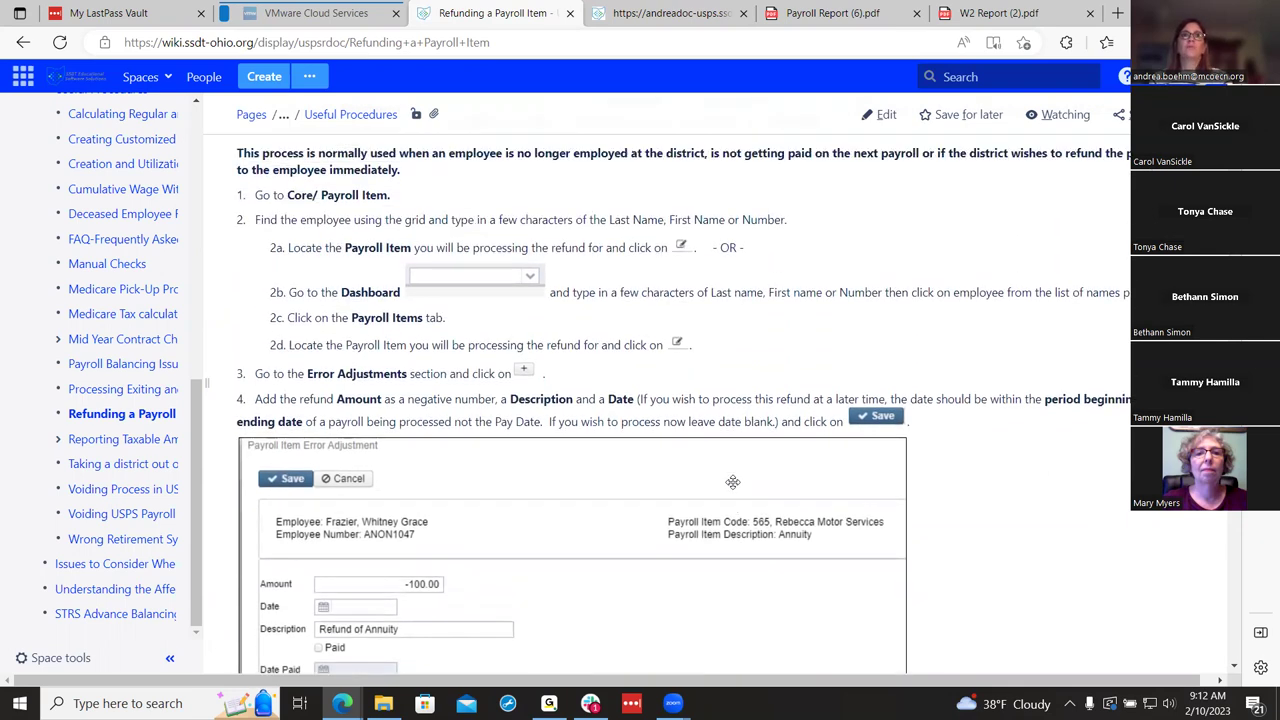
Step: Switch to USPS, open the payroll item error adjustments and save the code 565 "Refund of Annuity" adjustment without a date
left_click(640, 16)
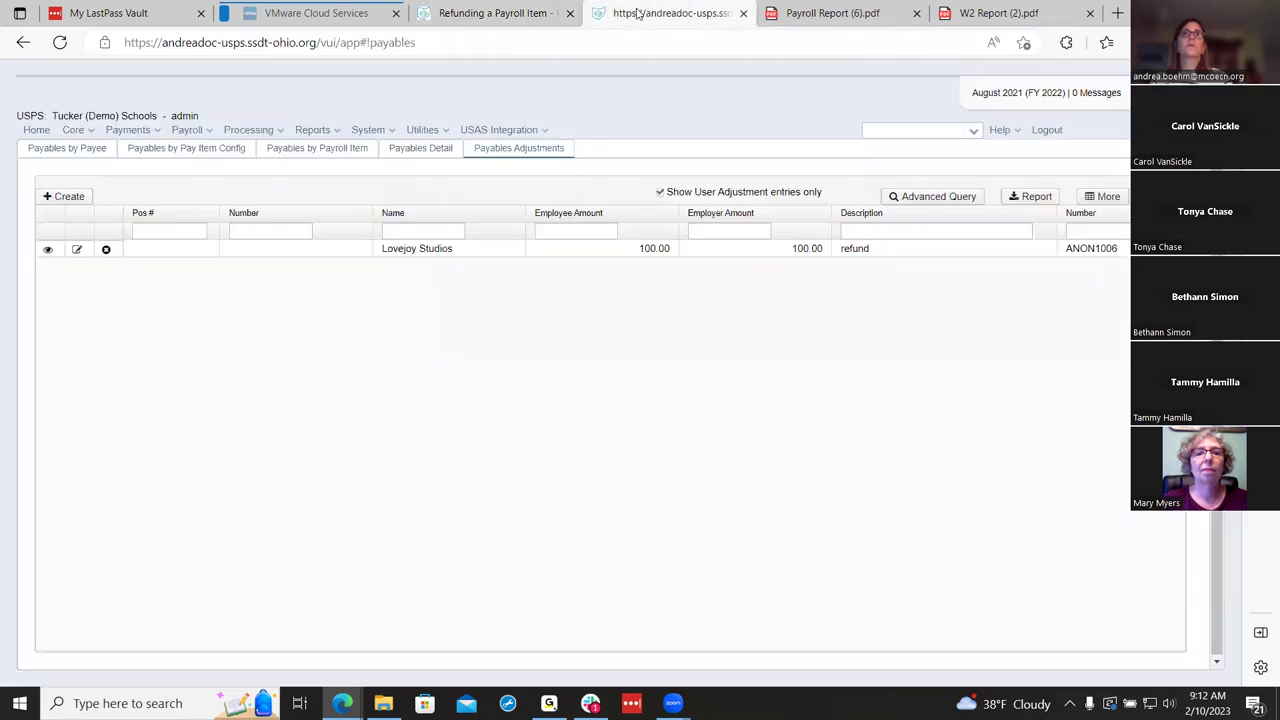
mouse_move(75, 130)
mouse_move(190, 402)
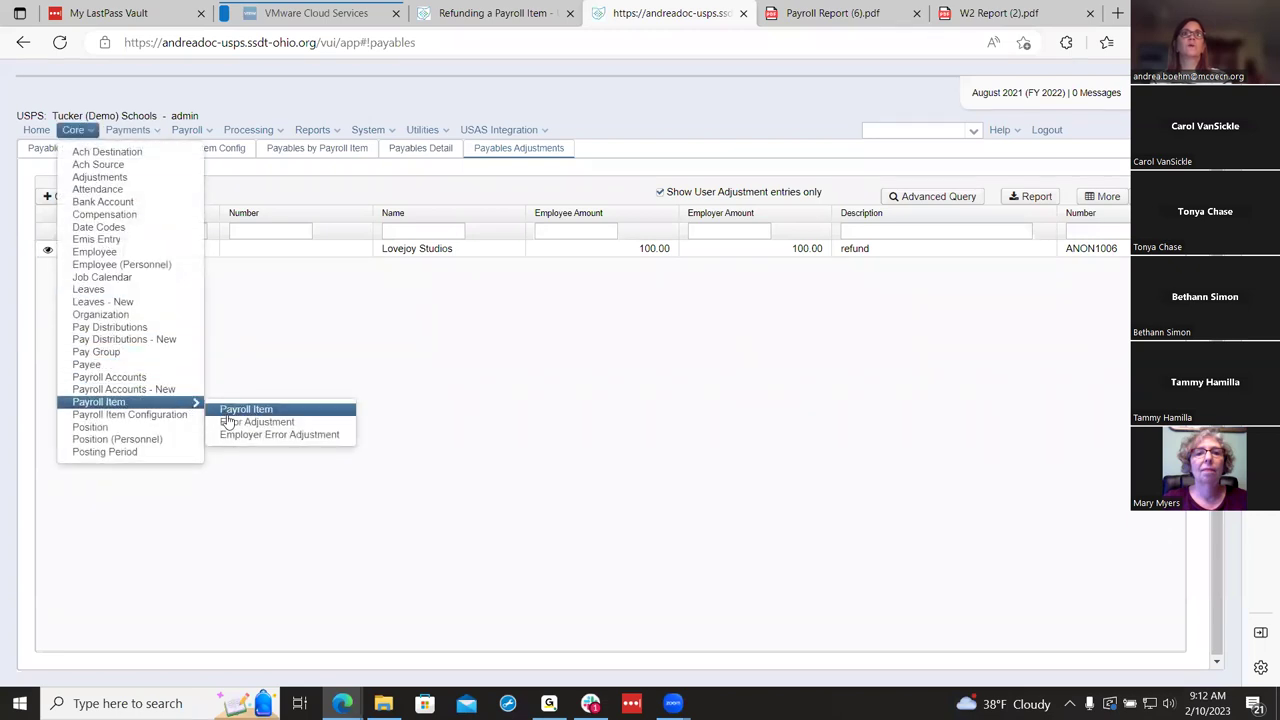
left_click(230, 424)
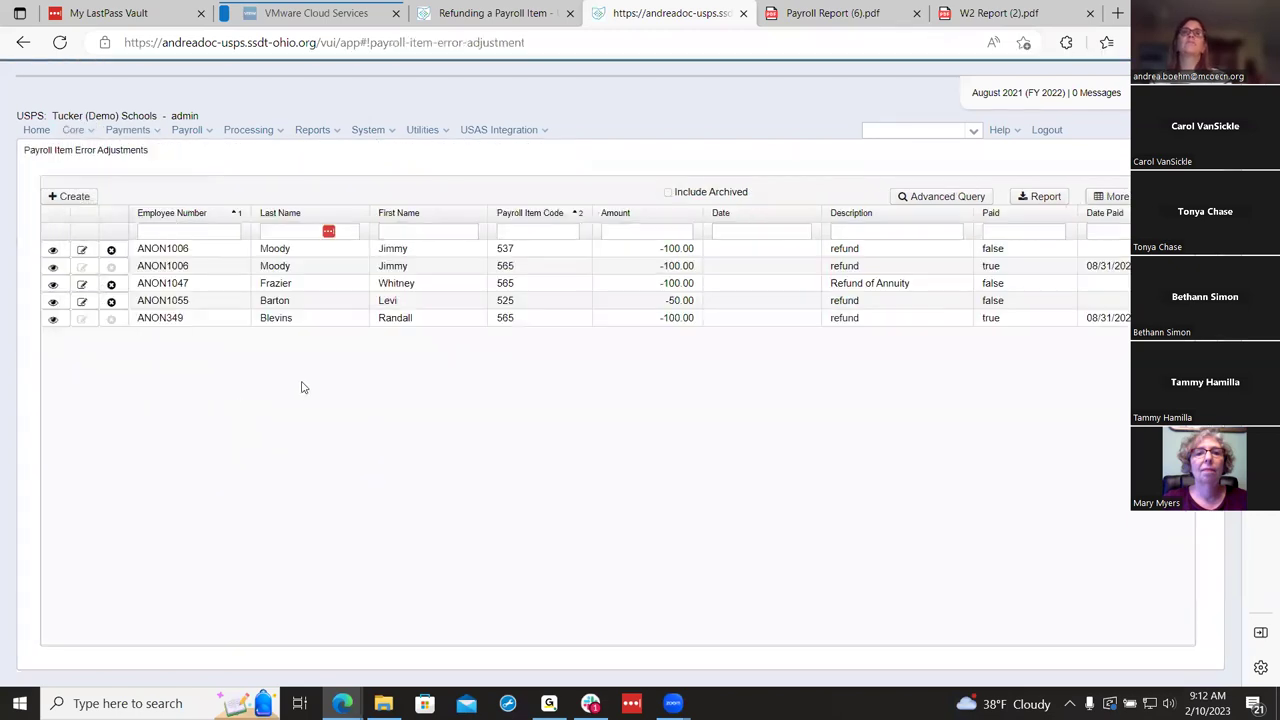
left_click(83, 284)
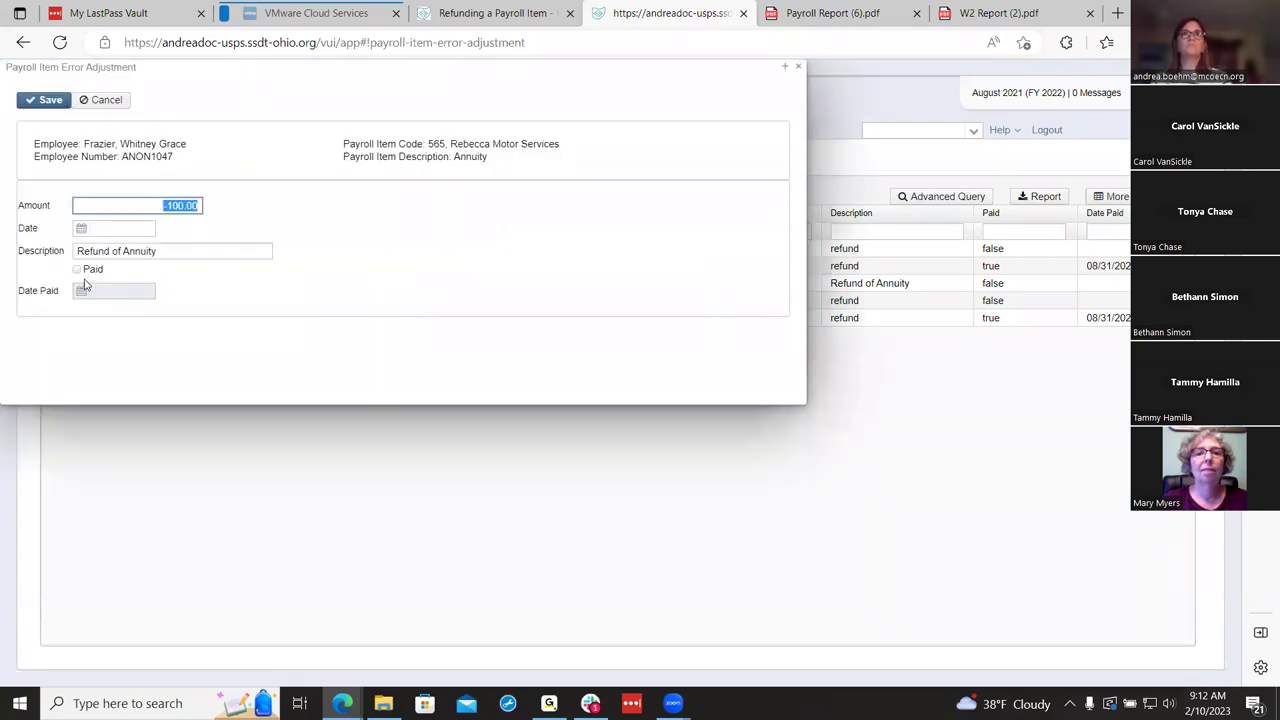
left_click(48, 101)
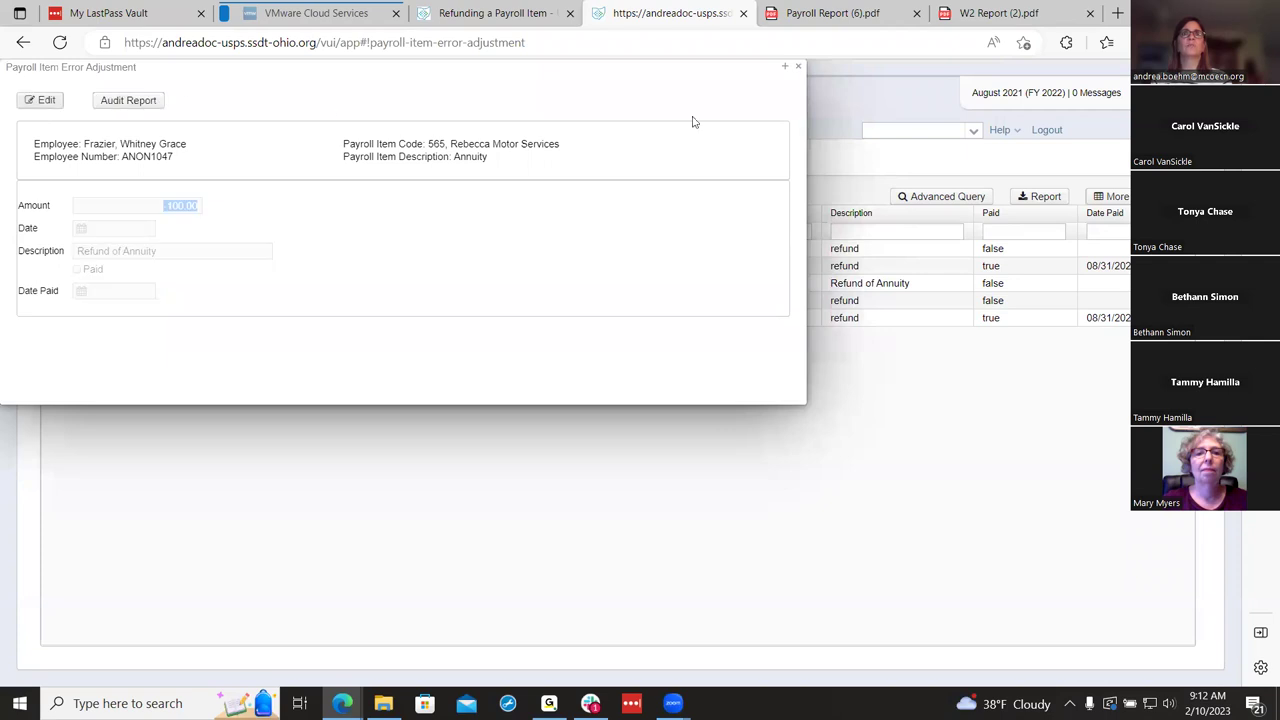
left_click(797, 67)
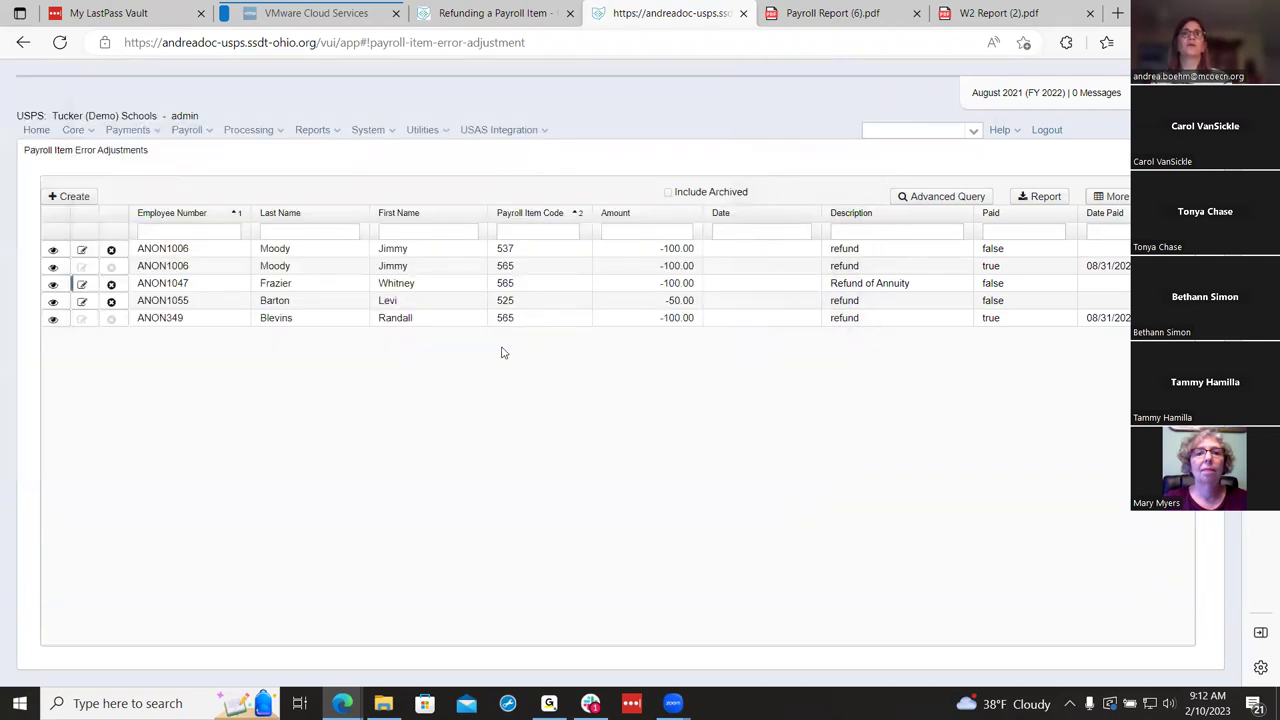
Step: Open Payroll Item Refund, review the editable fields of the Rebecca Motor Services annuity adjustment and close it unsaved
left_click(267, 133)
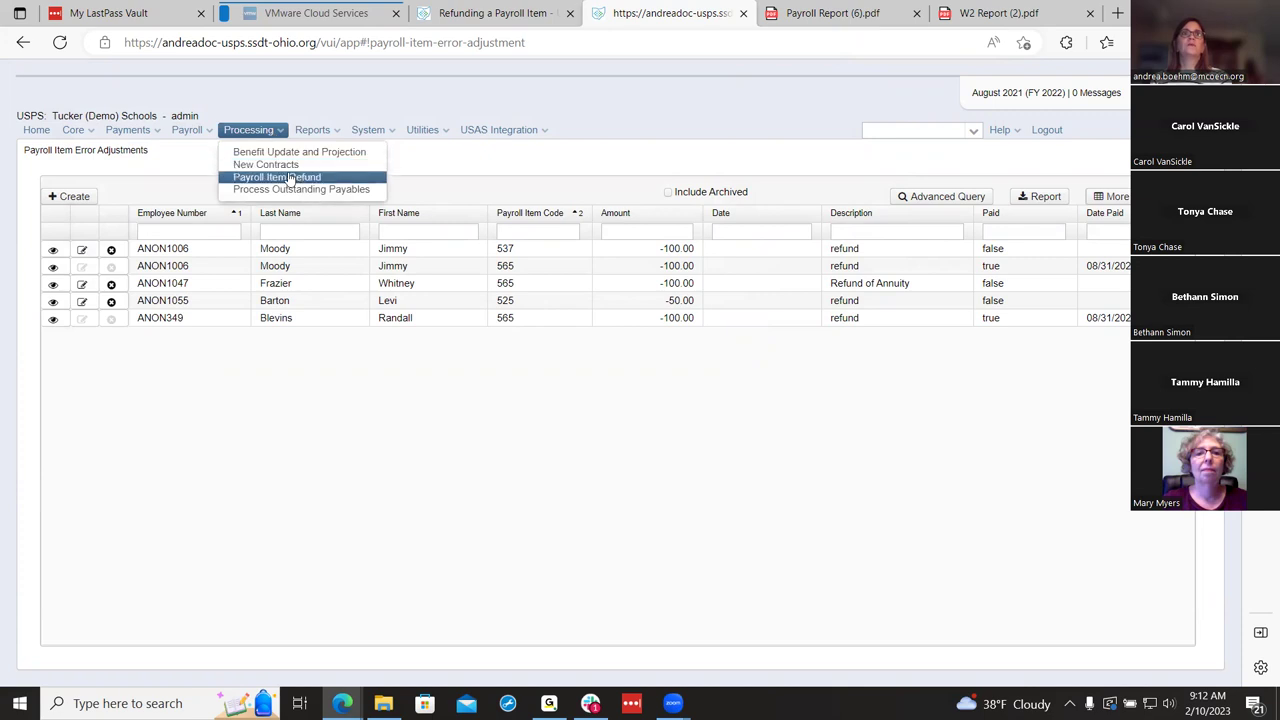
left_click(290, 178)
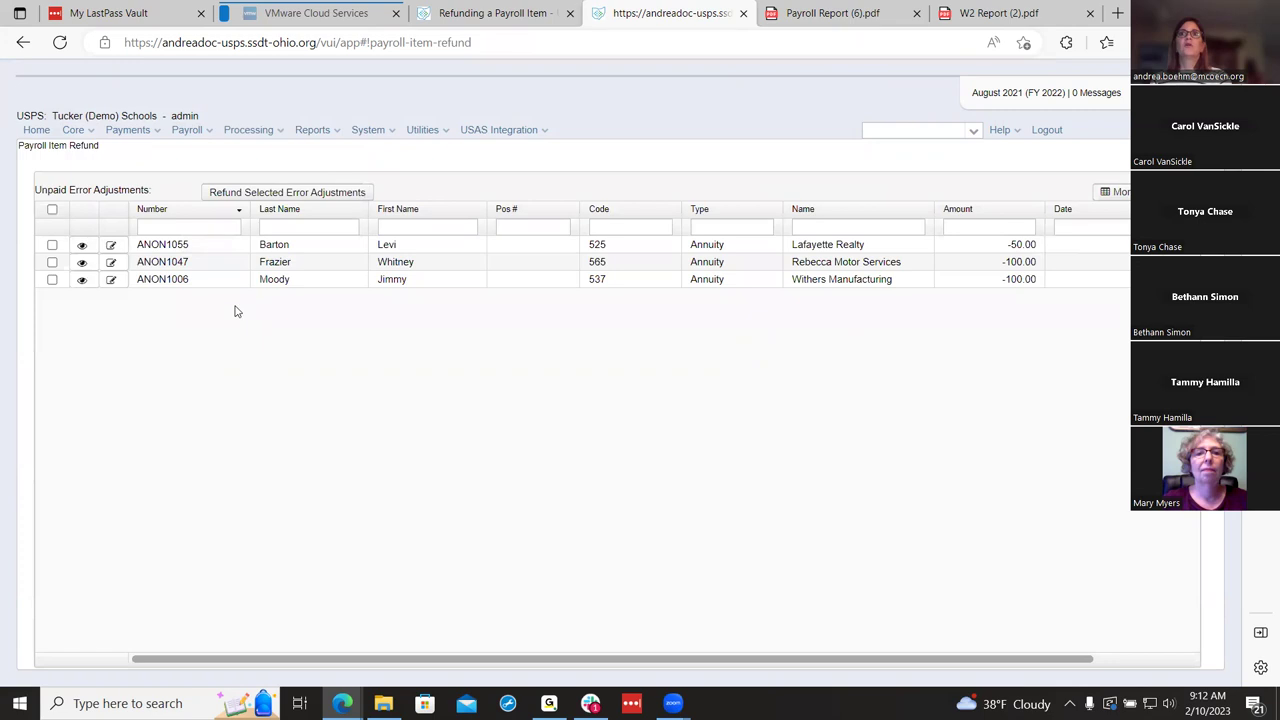
left_click(82, 262)
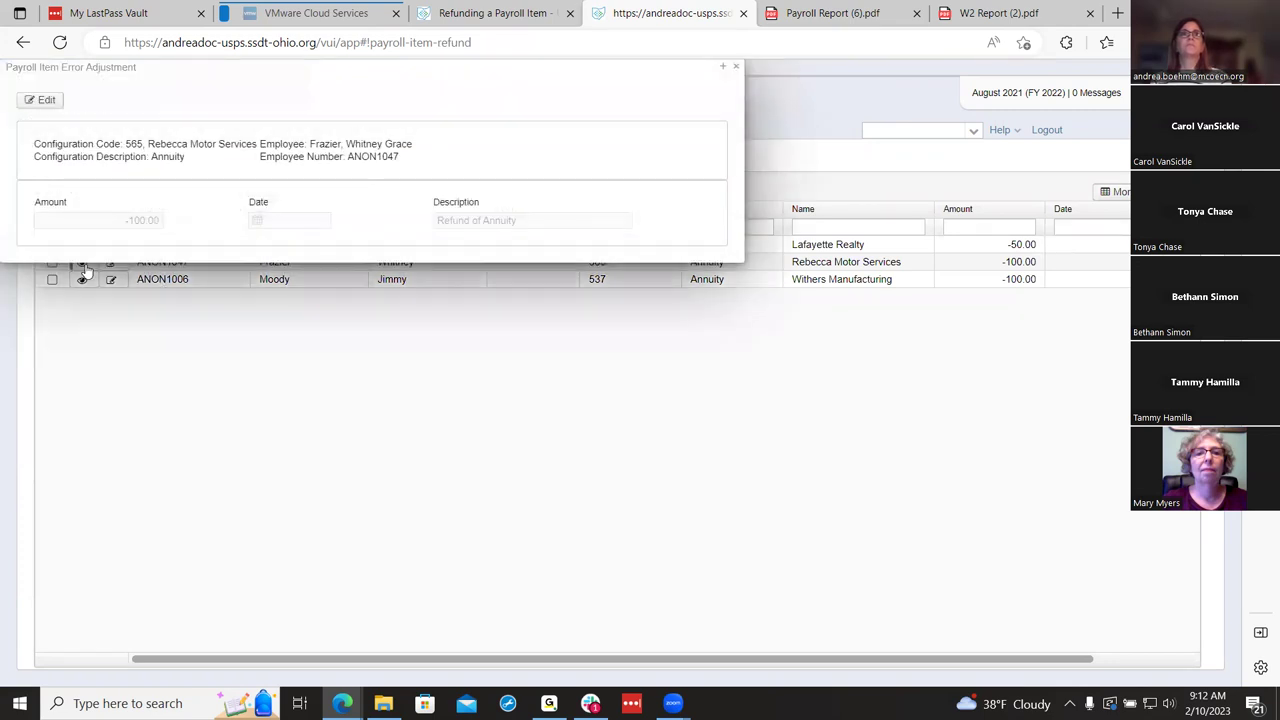
left_click(55, 102)
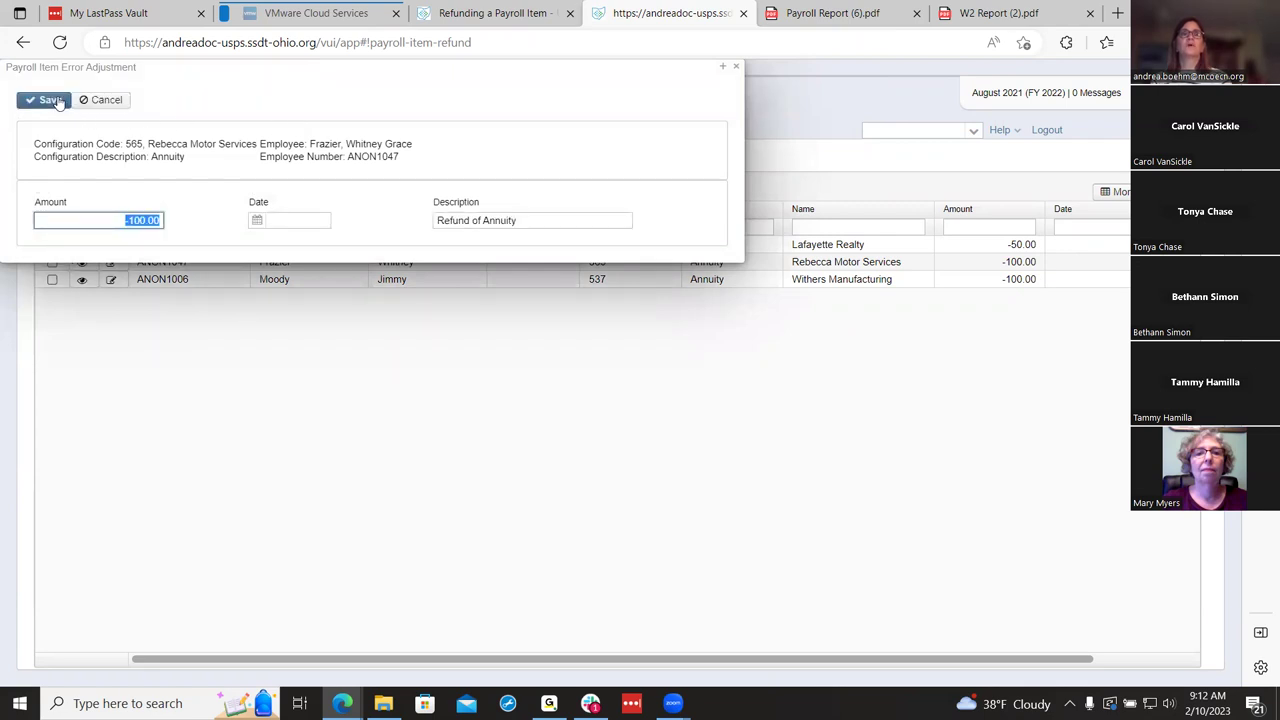
left_click(736, 67)
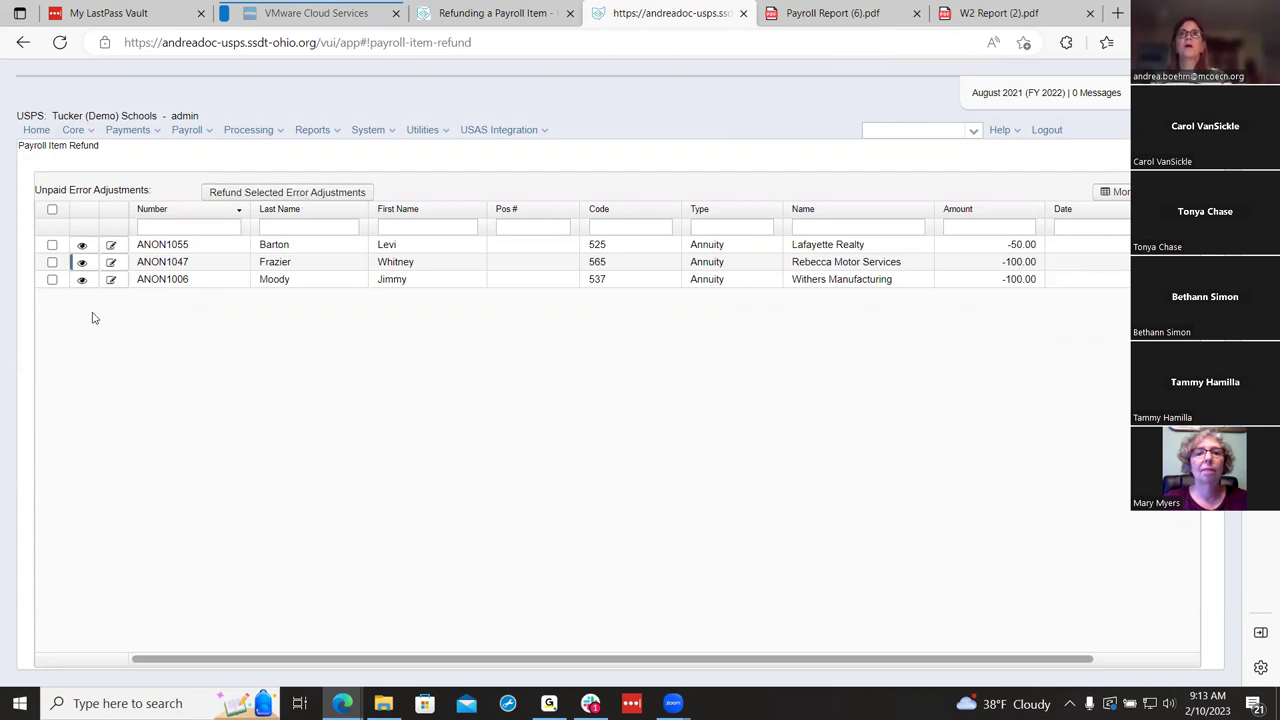
Step: Process the Rebecca Motor Services annuity refund as a check payment with issued date 08/01/2021 and XML output
left_click(52, 262)
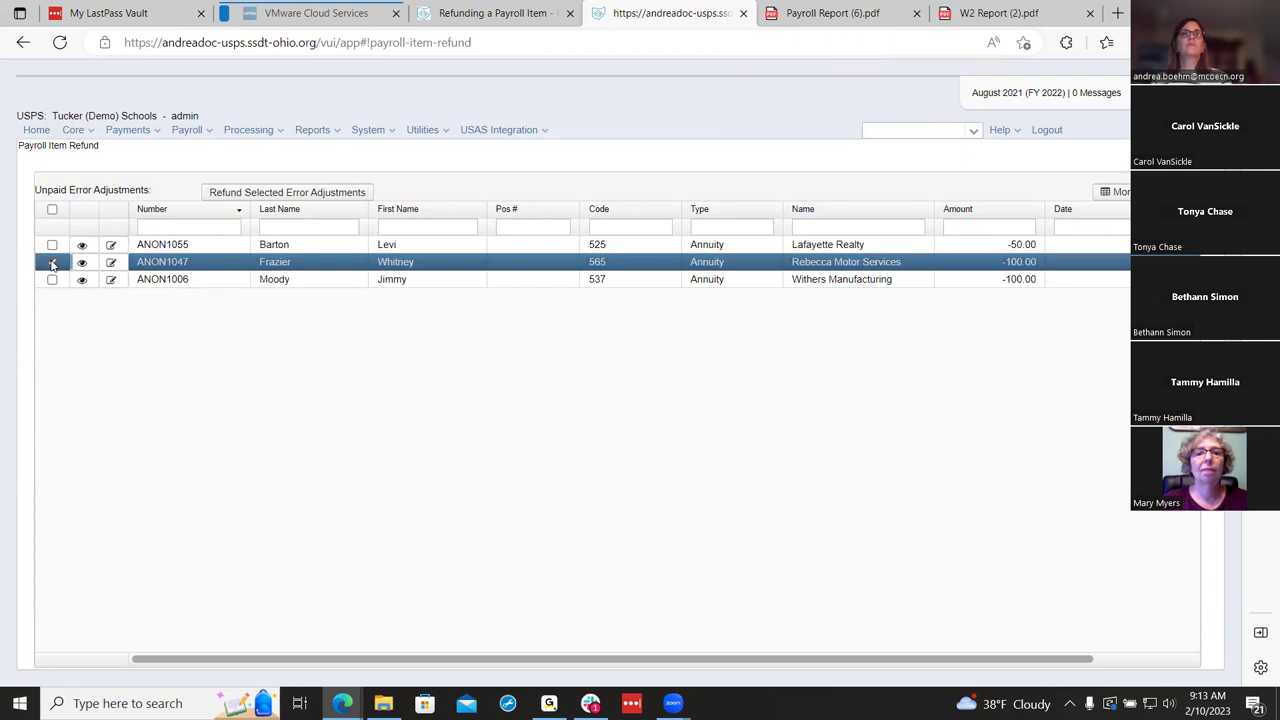
left_click(257, 193)
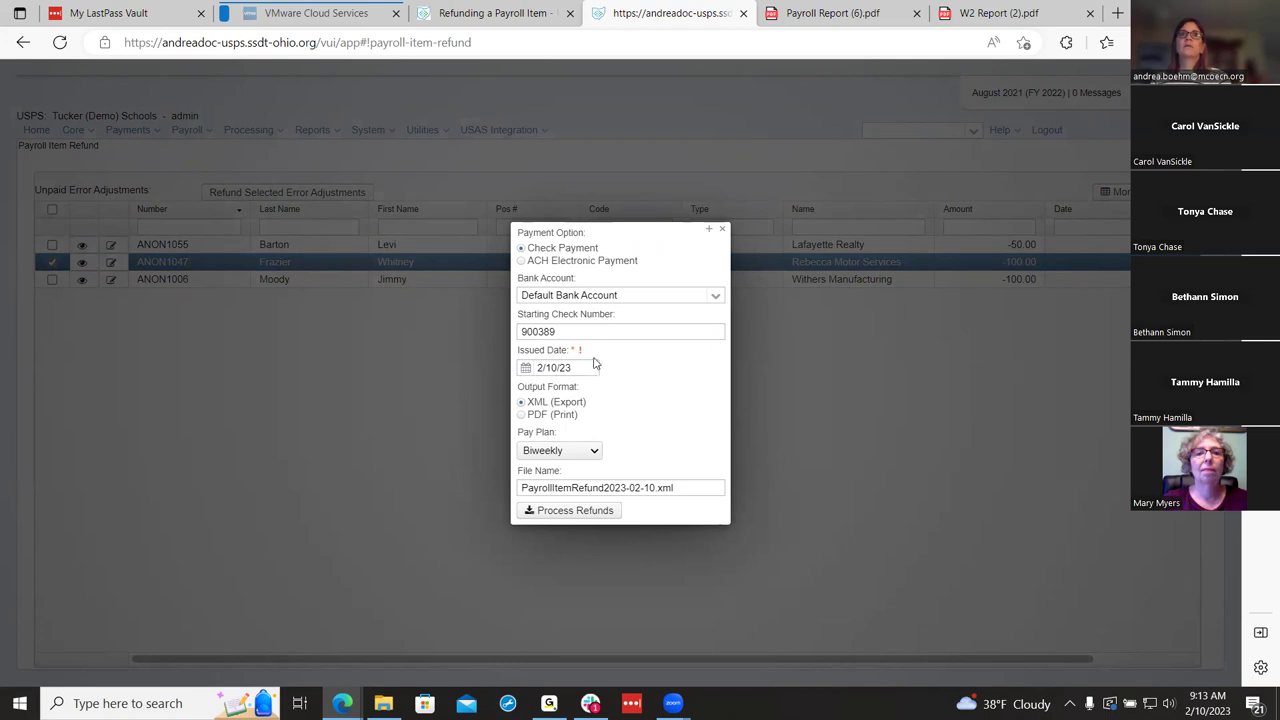
left_click_drag(590, 367, 490, 355)
type("08/01/2021")
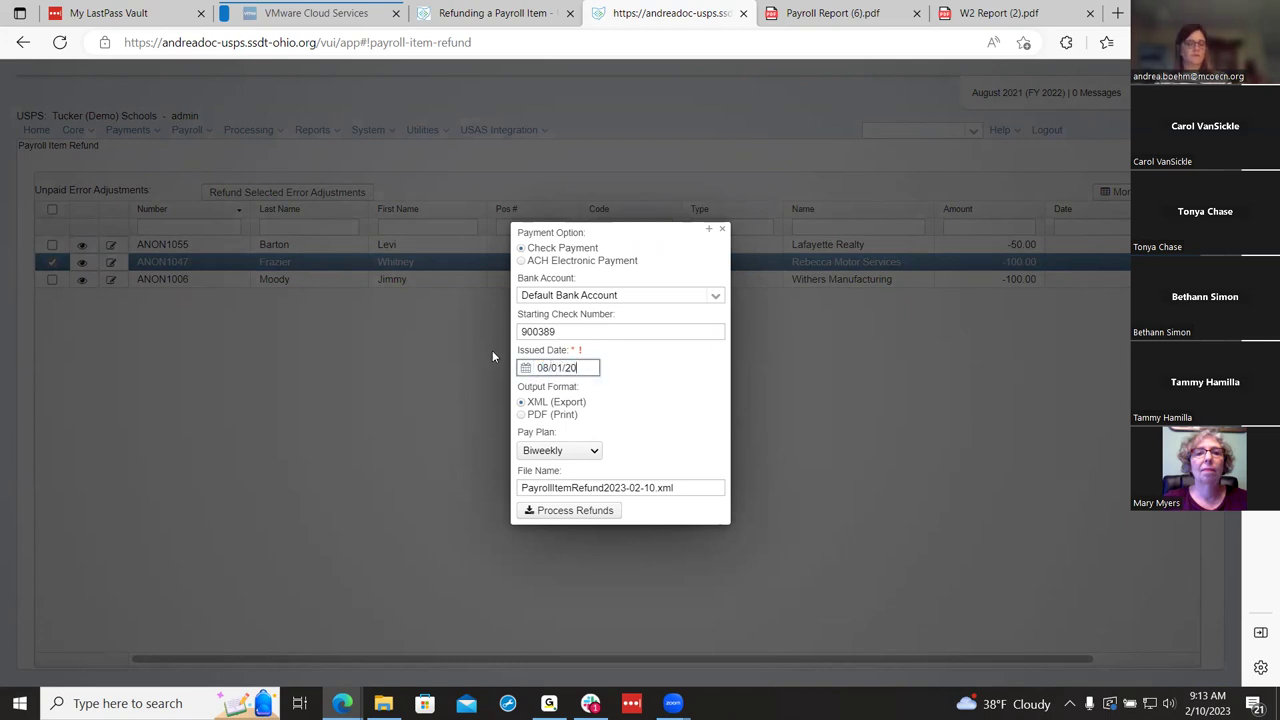
left_click(617, 379)
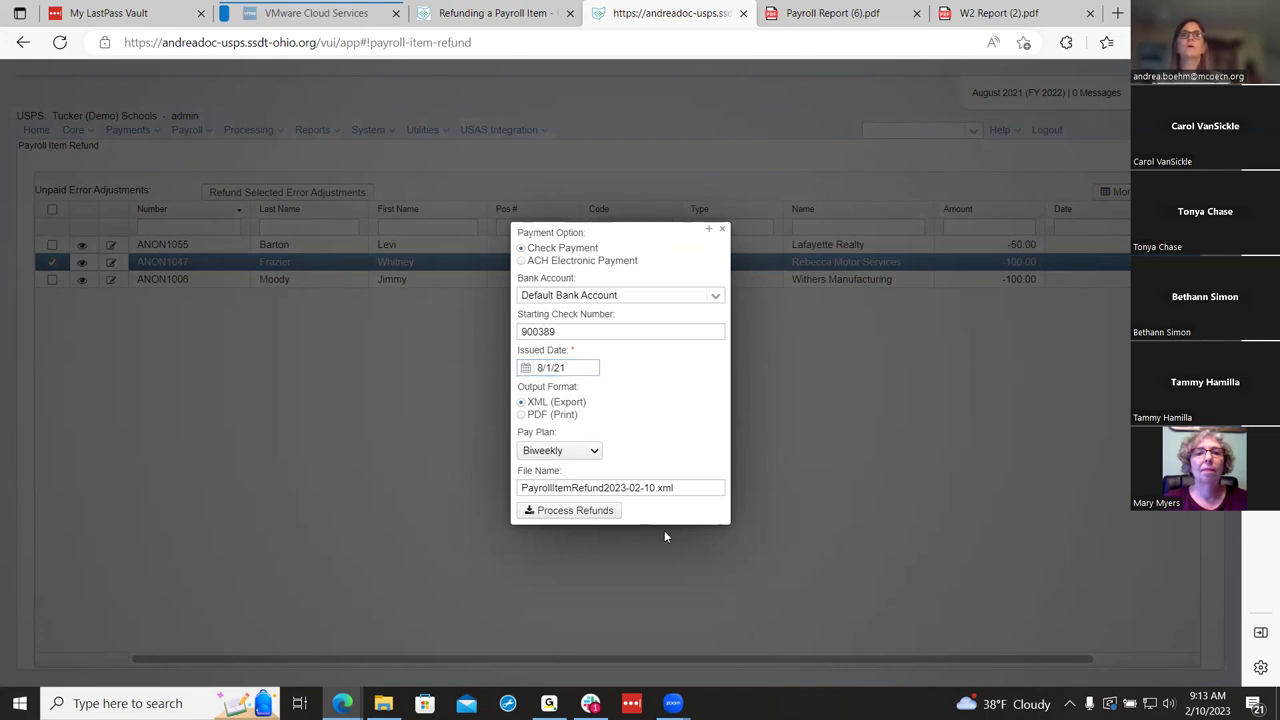
left_click(605, 513)
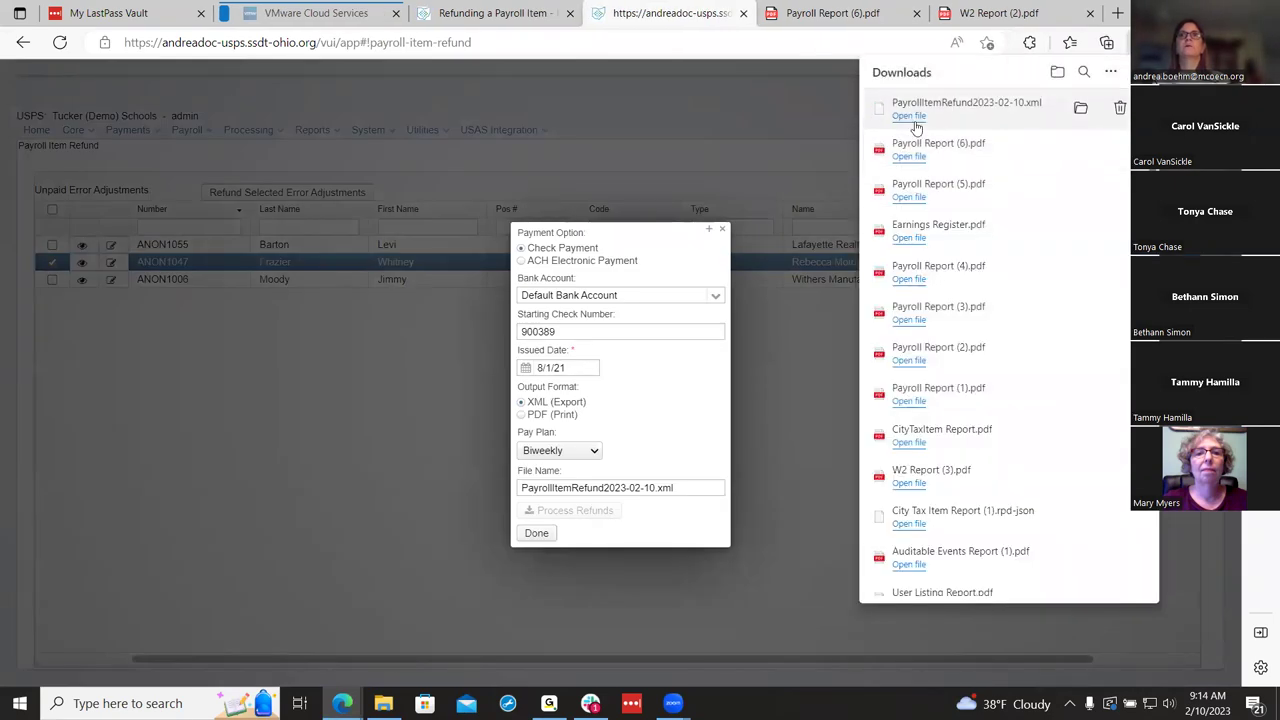
Step: Try to open the downloaded PayrollItemRefund2023-02-10.xml with Office XML Handler, and close the refund processing dialog
left_click(912, 118)
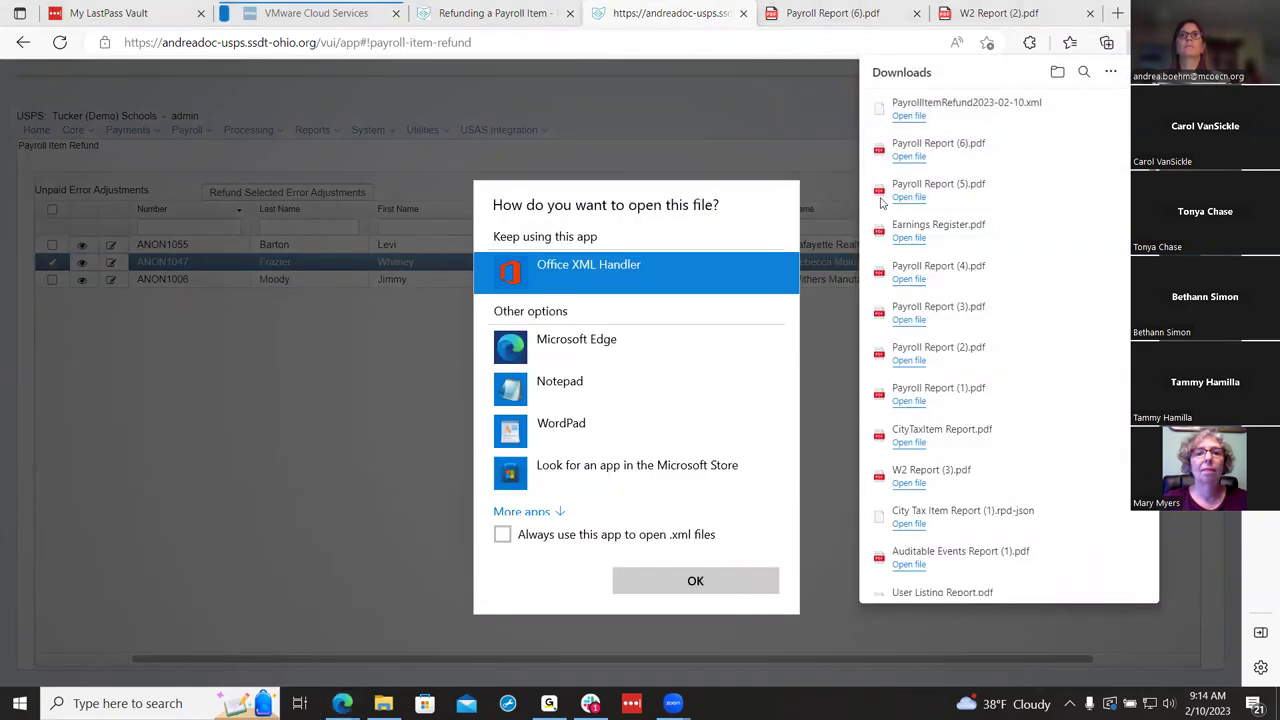
left_click(735, 584)
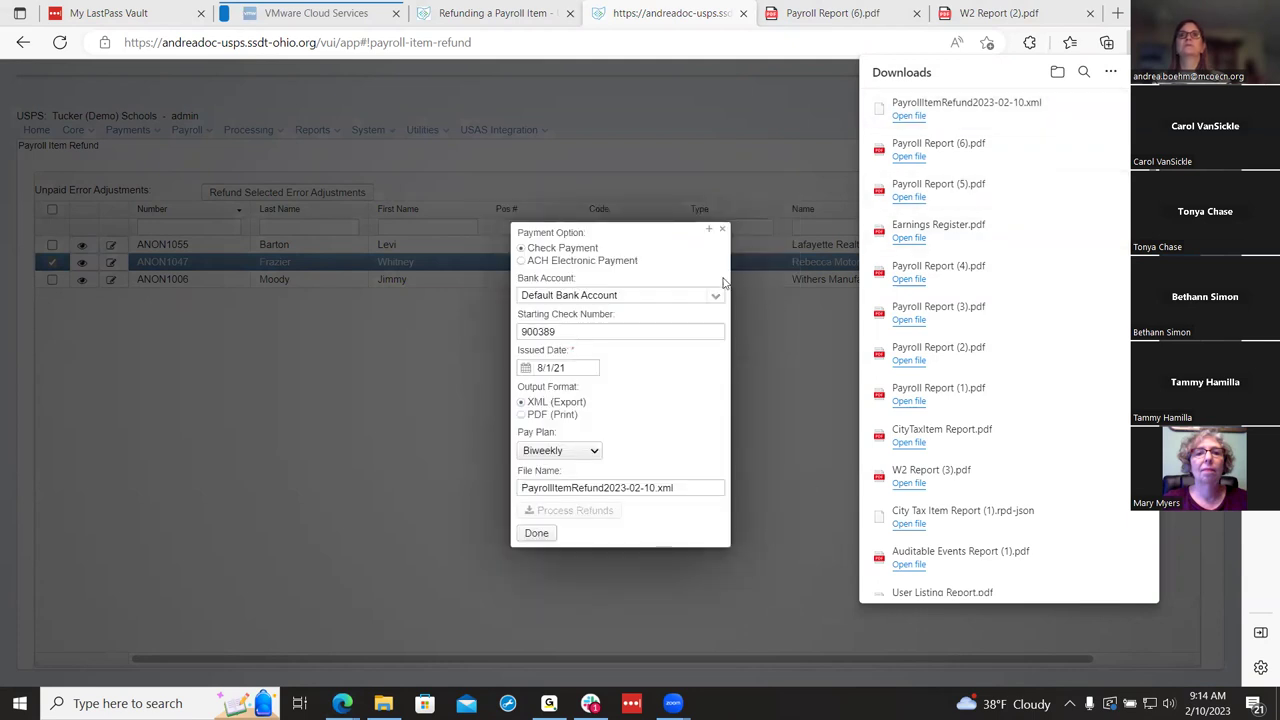
left_click(714, 580)
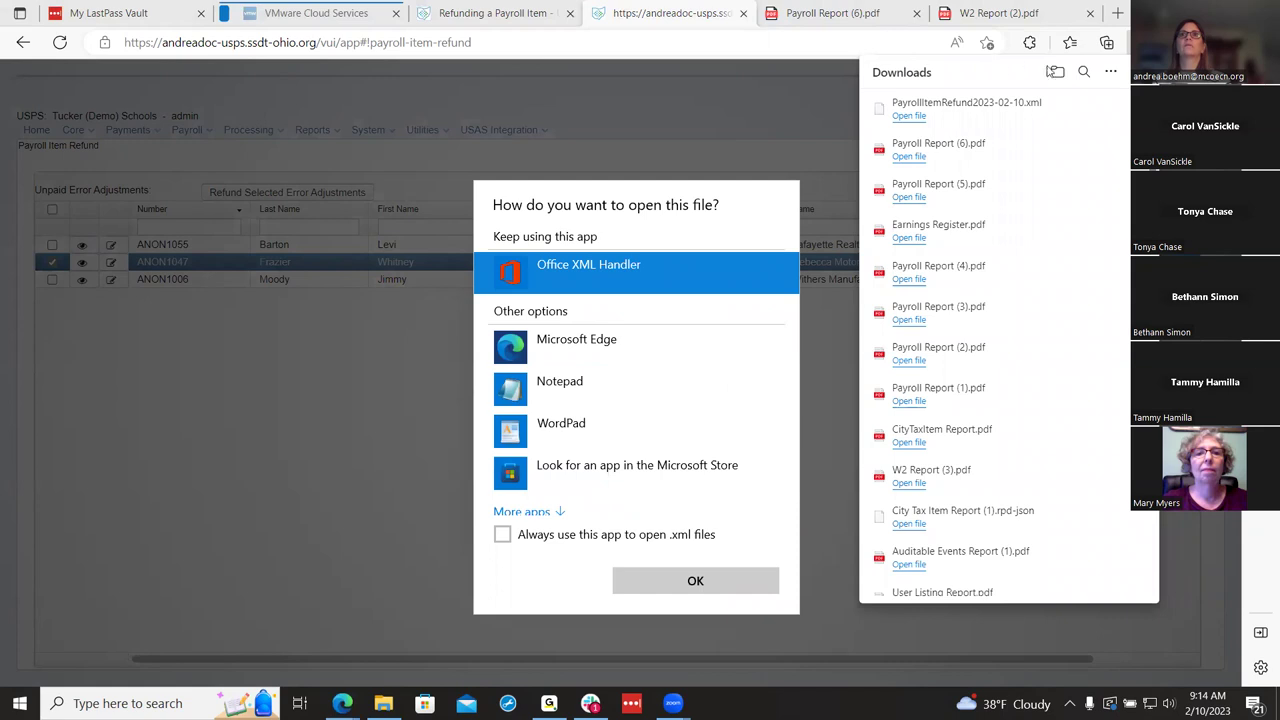
left_click(776, 125)
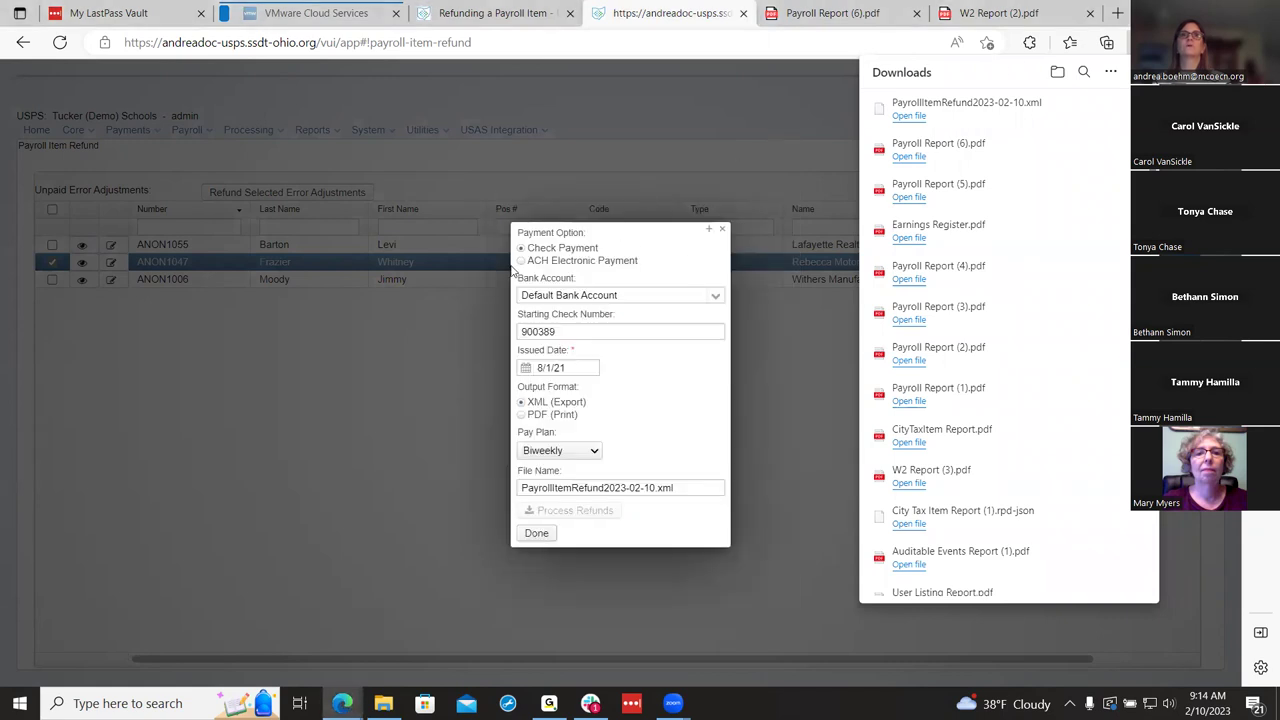
left_click(724, 233)
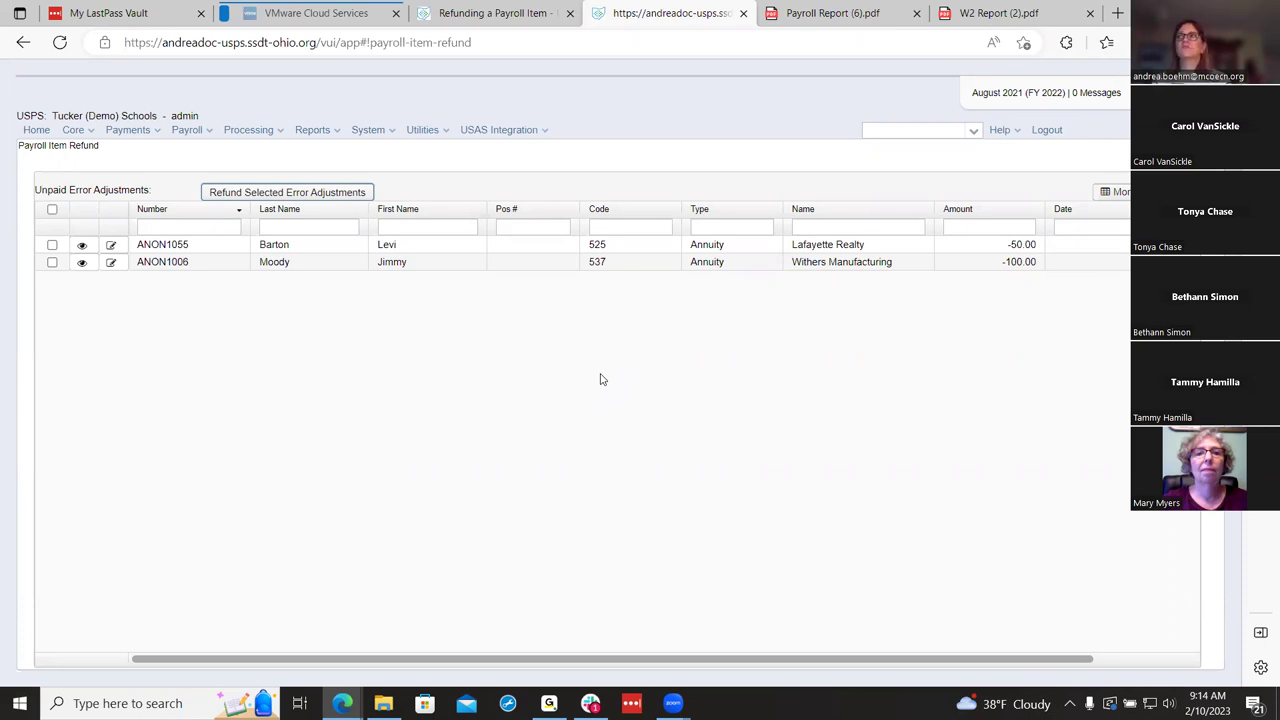
Step: Generate the Detail Report for the most recent refund payment in Refund Payments and open the downloaded PDF
left_click(140, 129)
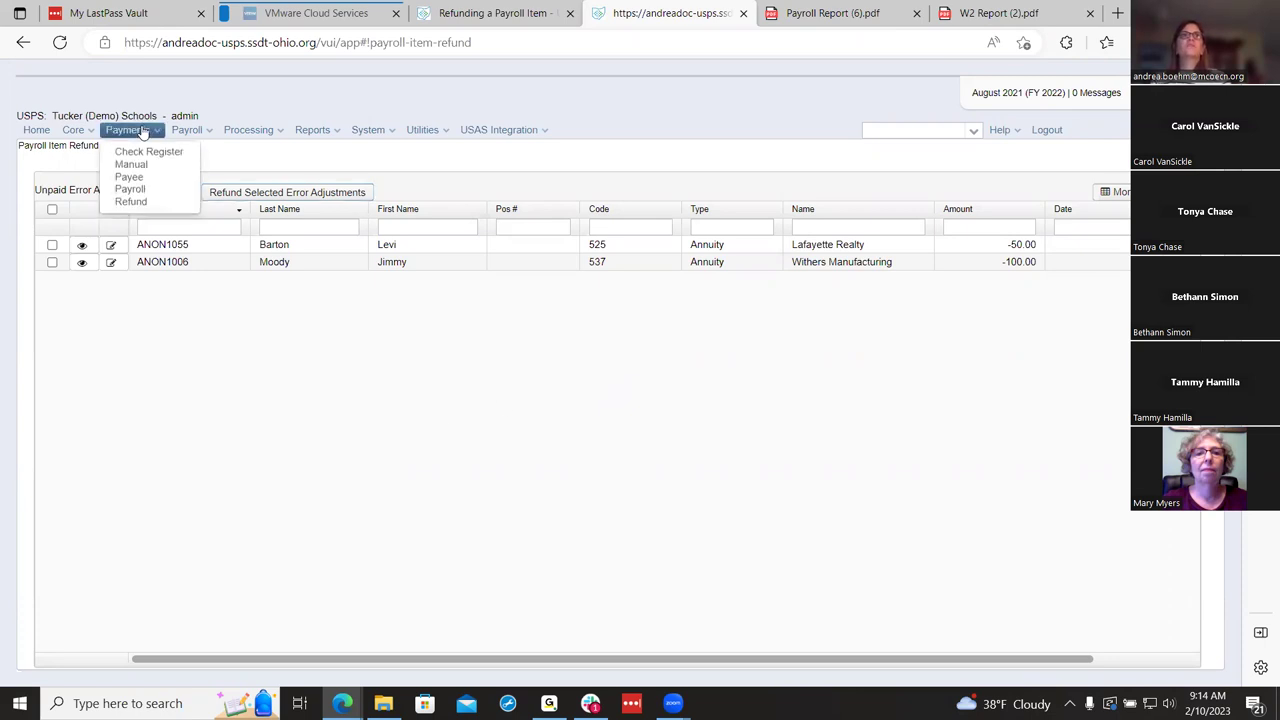
left_click(140, 202)
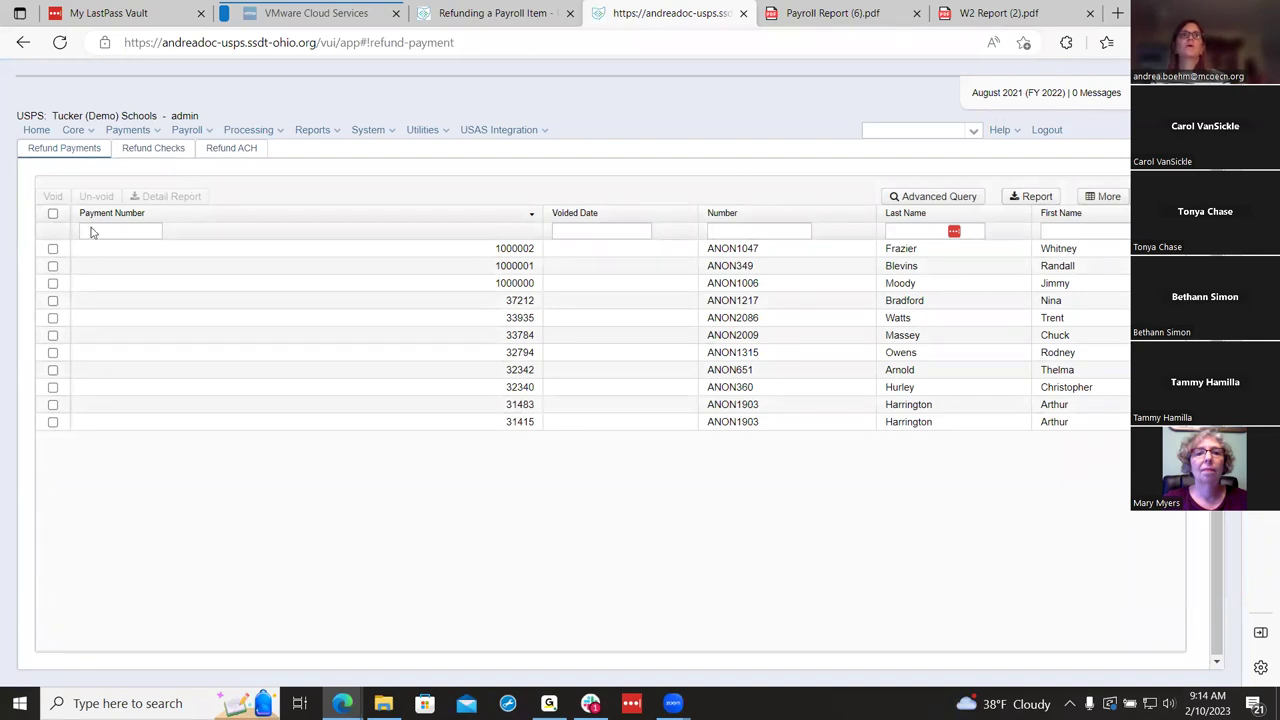
left_click(53, 248)
left_click(146, 197)
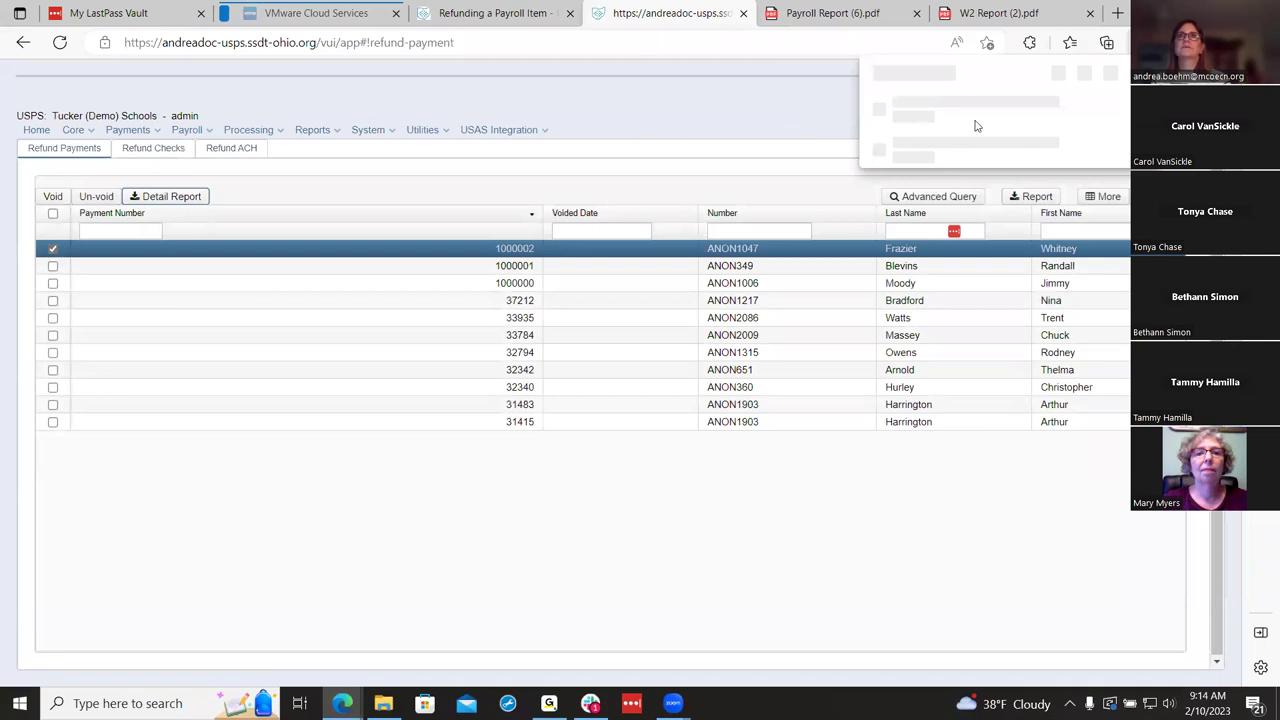
left_click(915, 119)
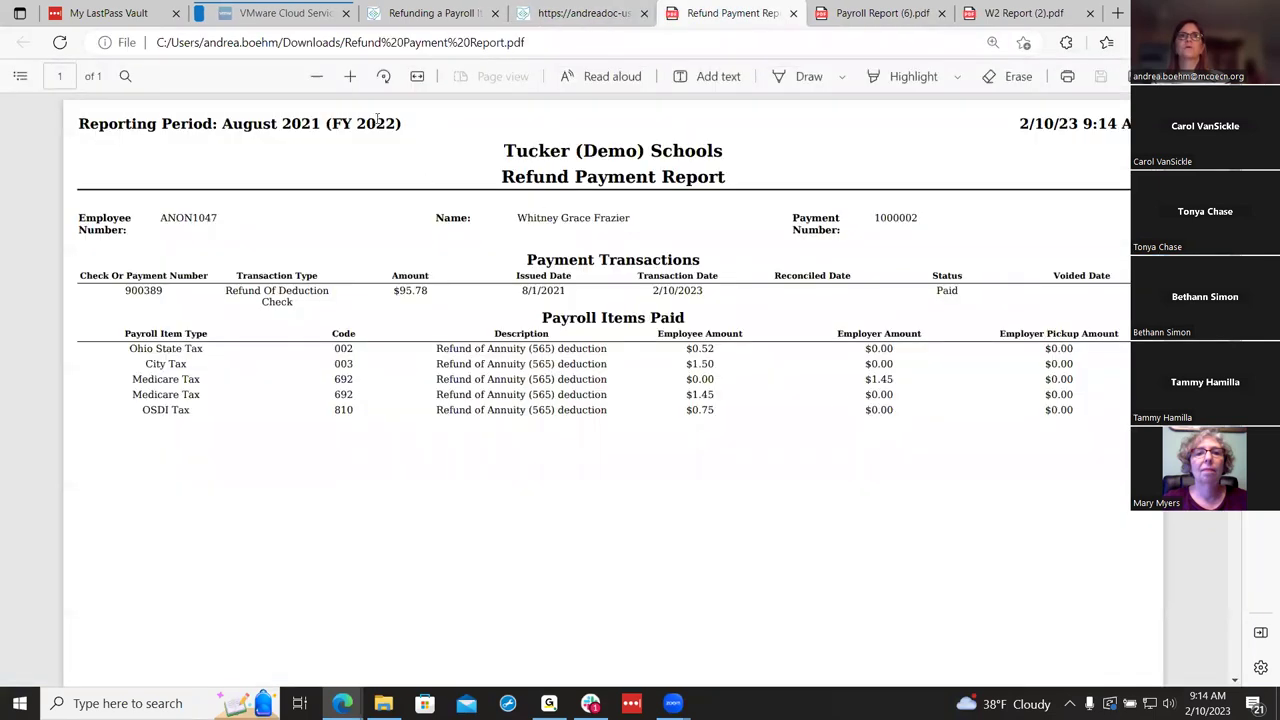
Step: Enlarge the Refund Payment Report and examine its payment transactions and the employee and employer amounts of the payroll items paid
left_click(350, 76)
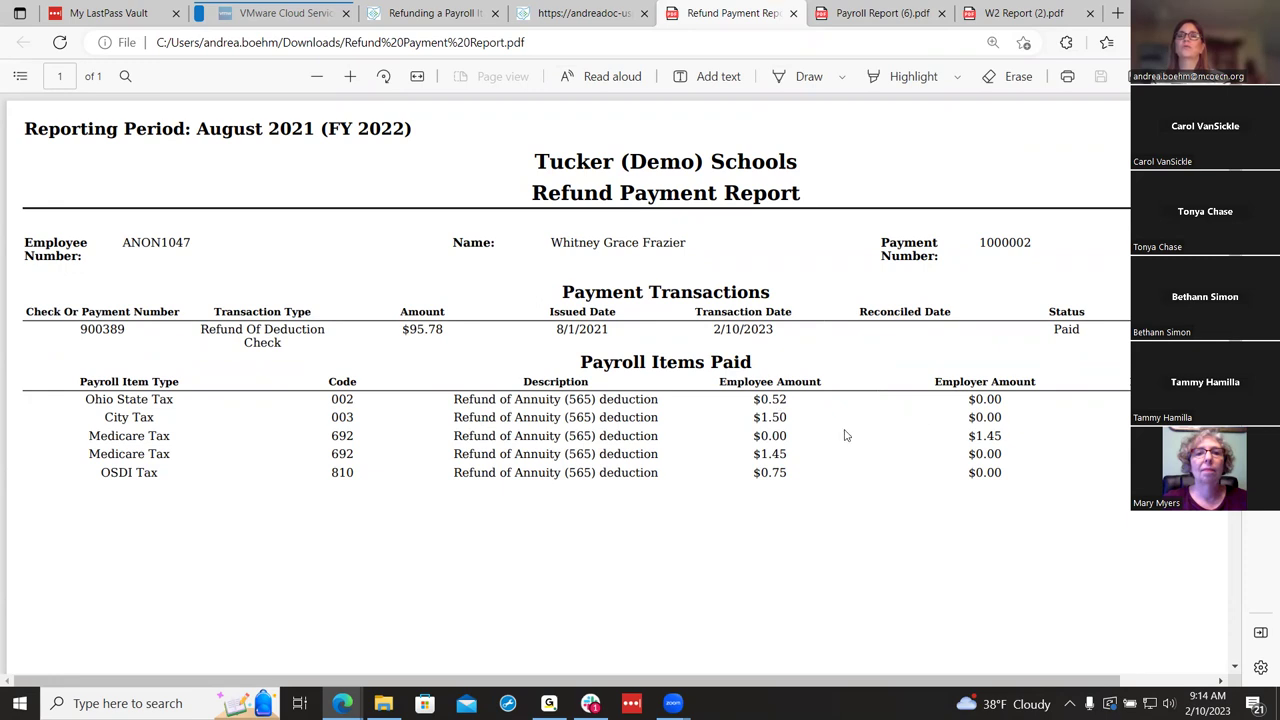
scroll(853, 550, "down", 2)
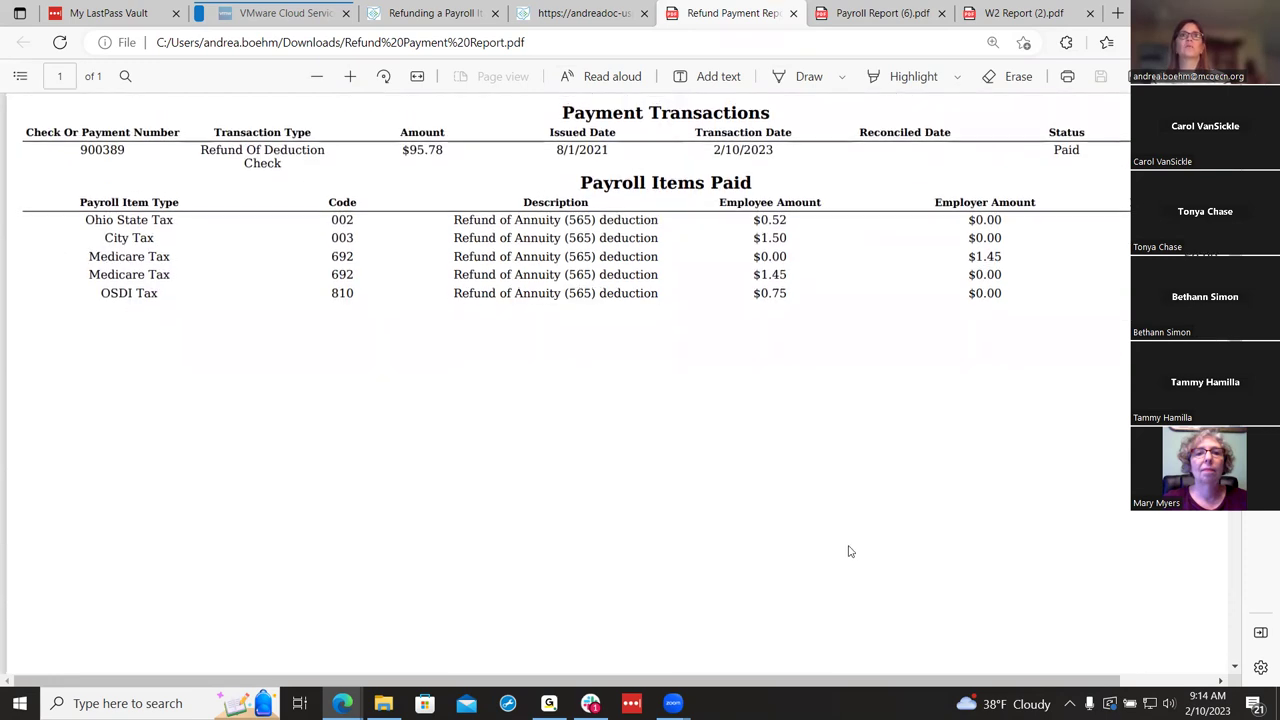
scroll(850, 551, "up", 3)
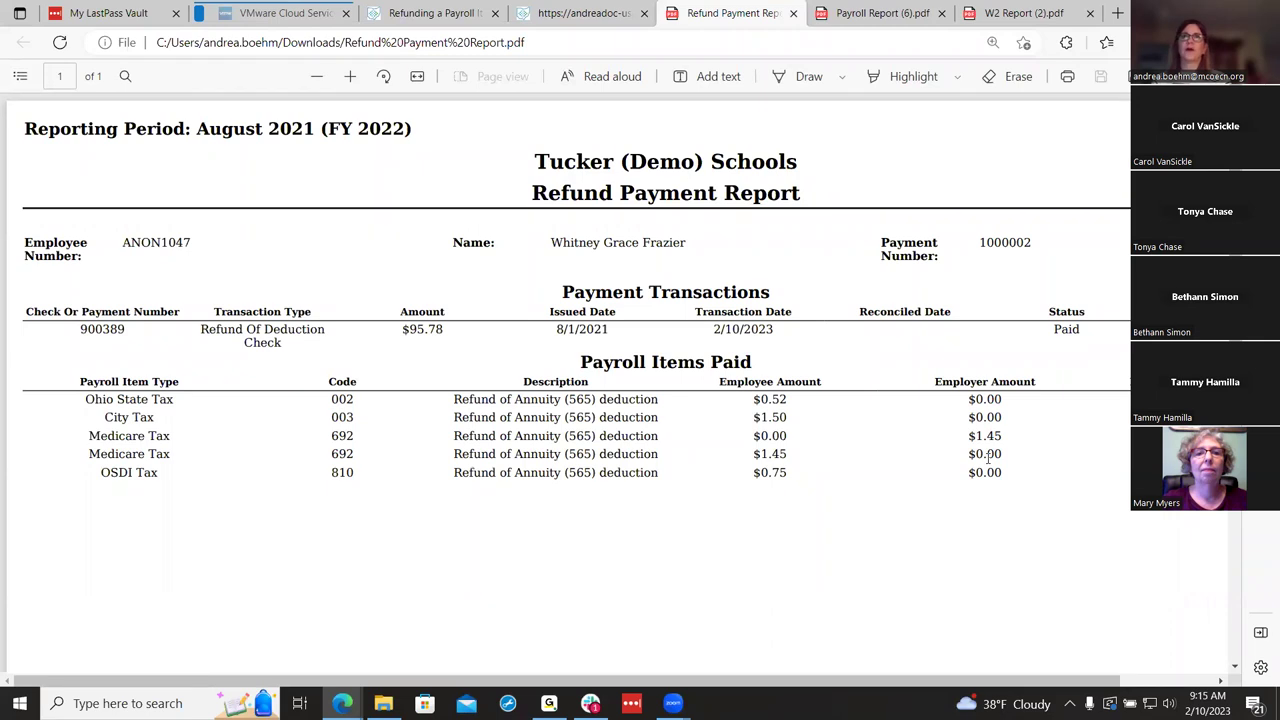
Step: Switch to USPS and filter the core Adjustments by the refunded employee's last and first name and description "refund", sorted by code
left_click(593, 17)
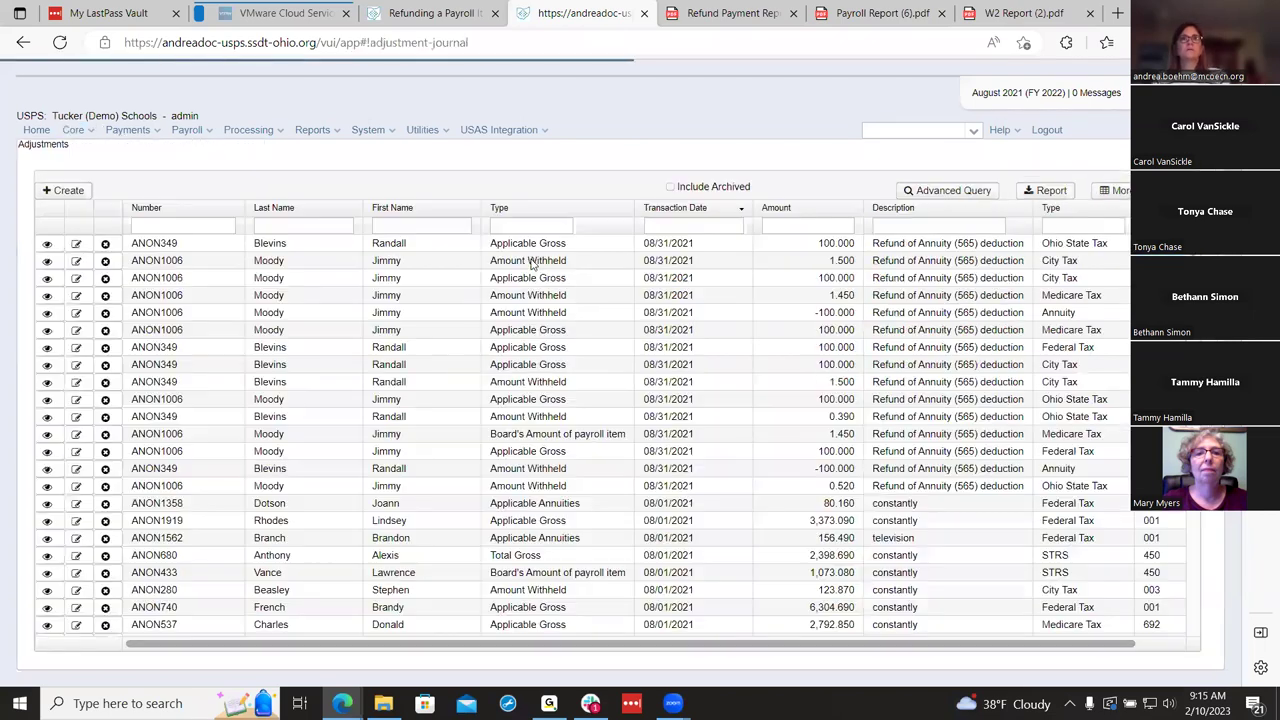
left_click(343, 228)
type("fra")
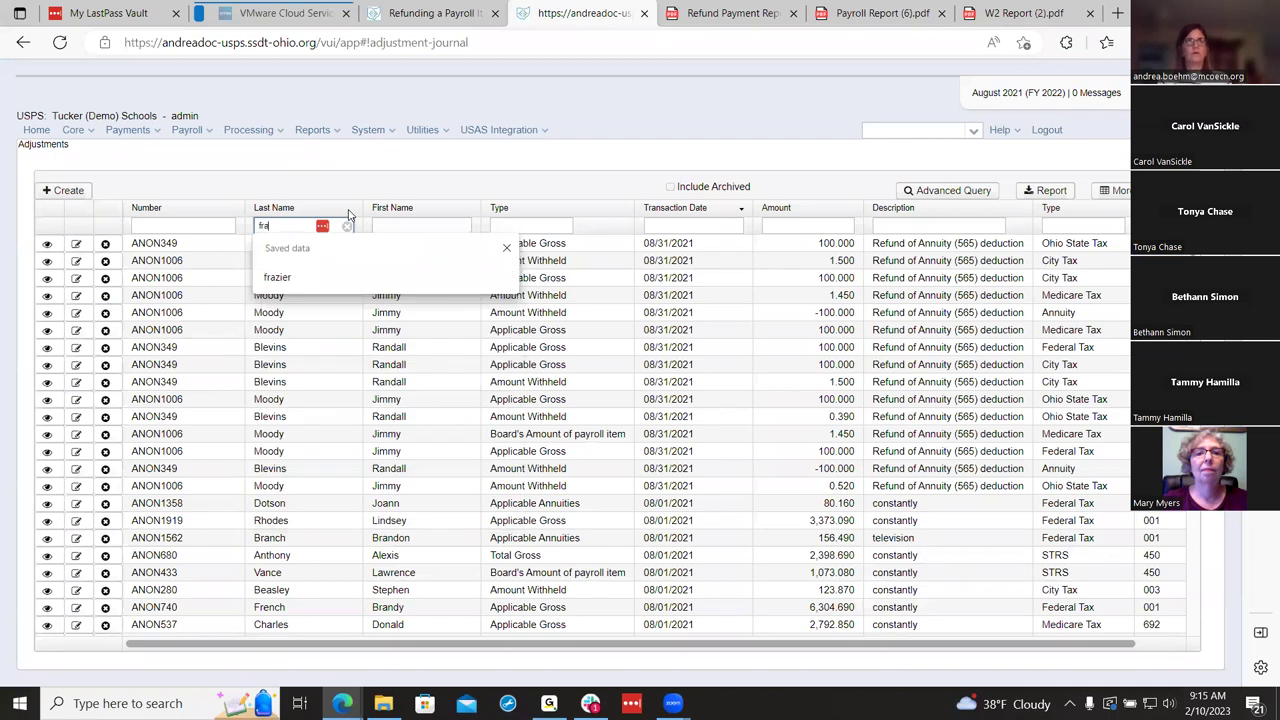
key("Return")
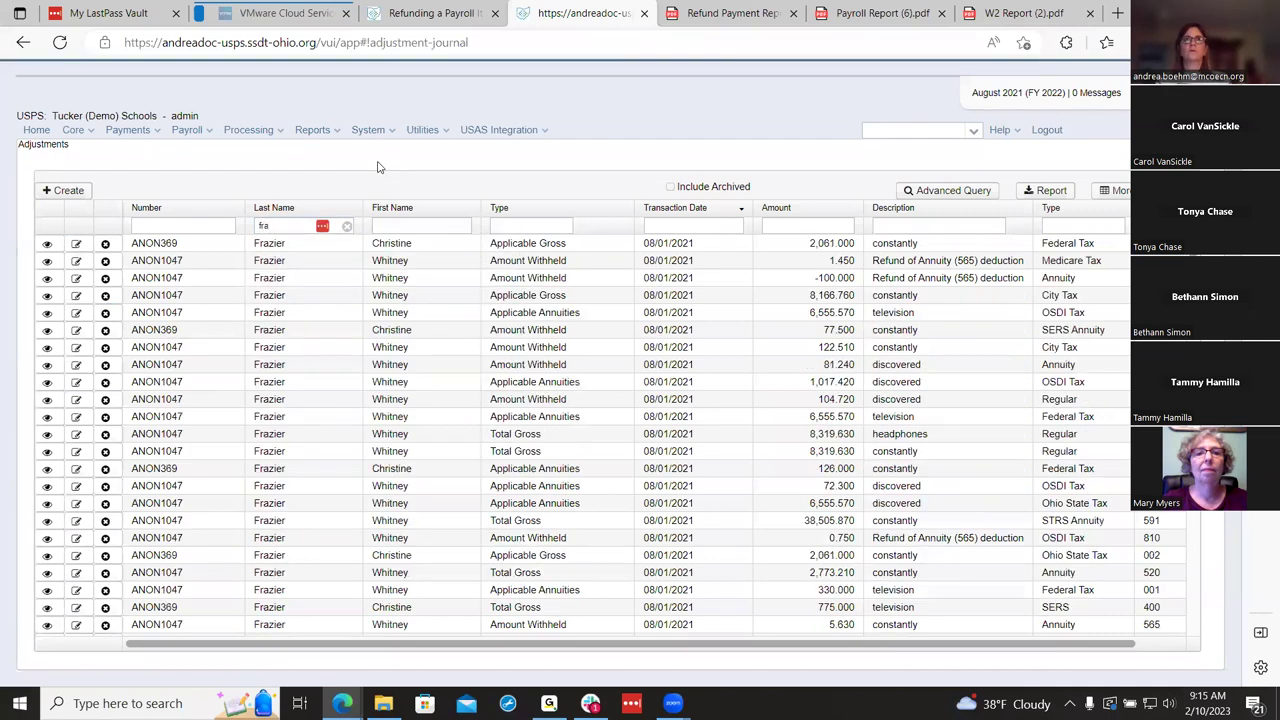
left_click(452, 224)
type("w")
key("Return")
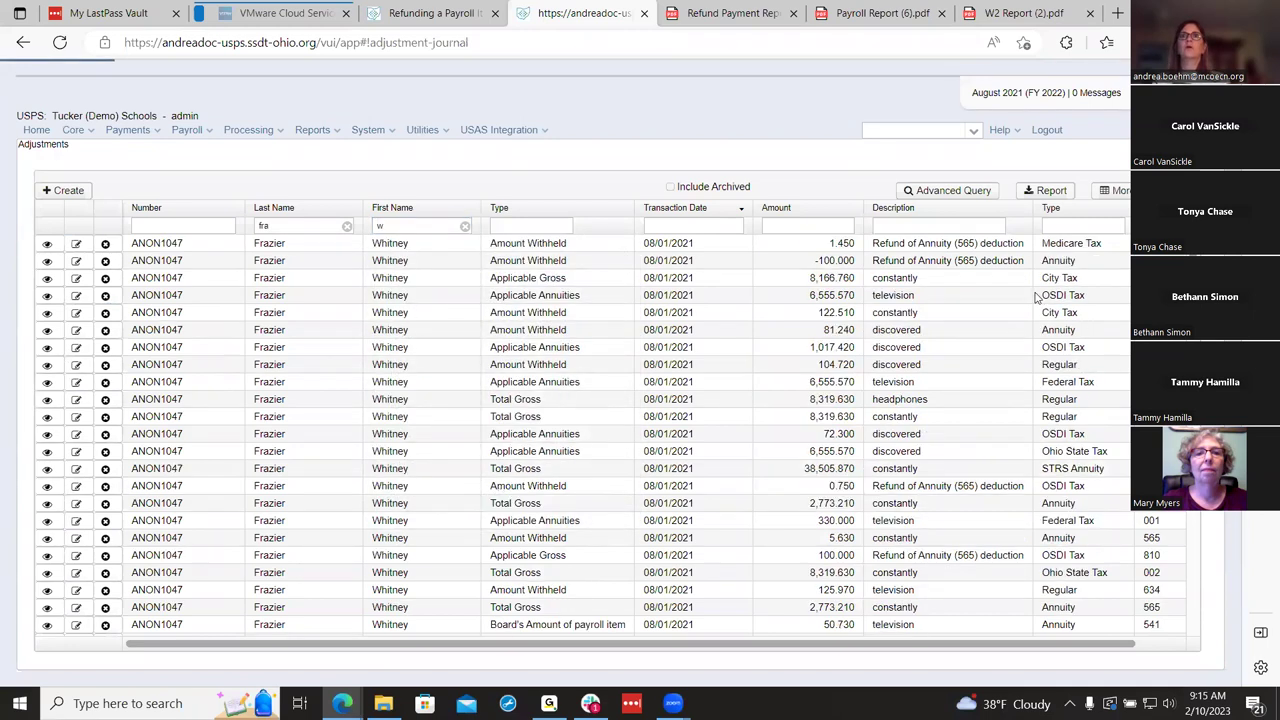
left_click(968, 225)
type("refund")
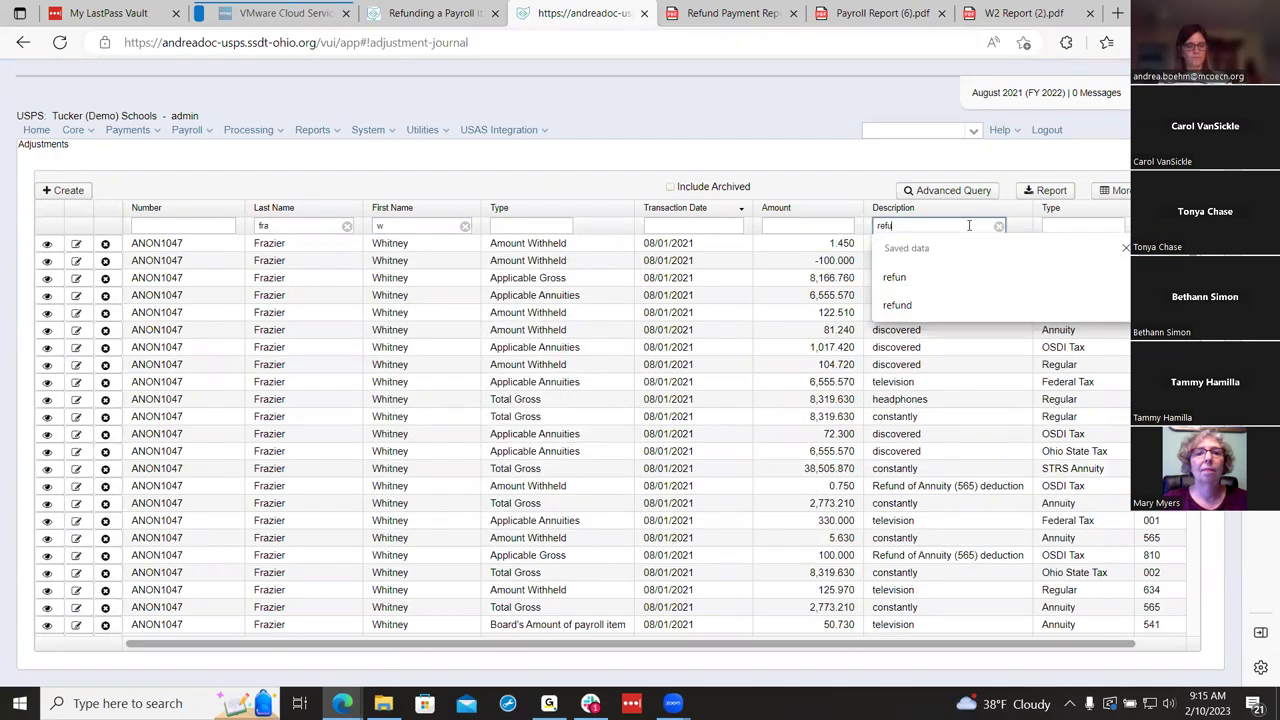
key("Return")
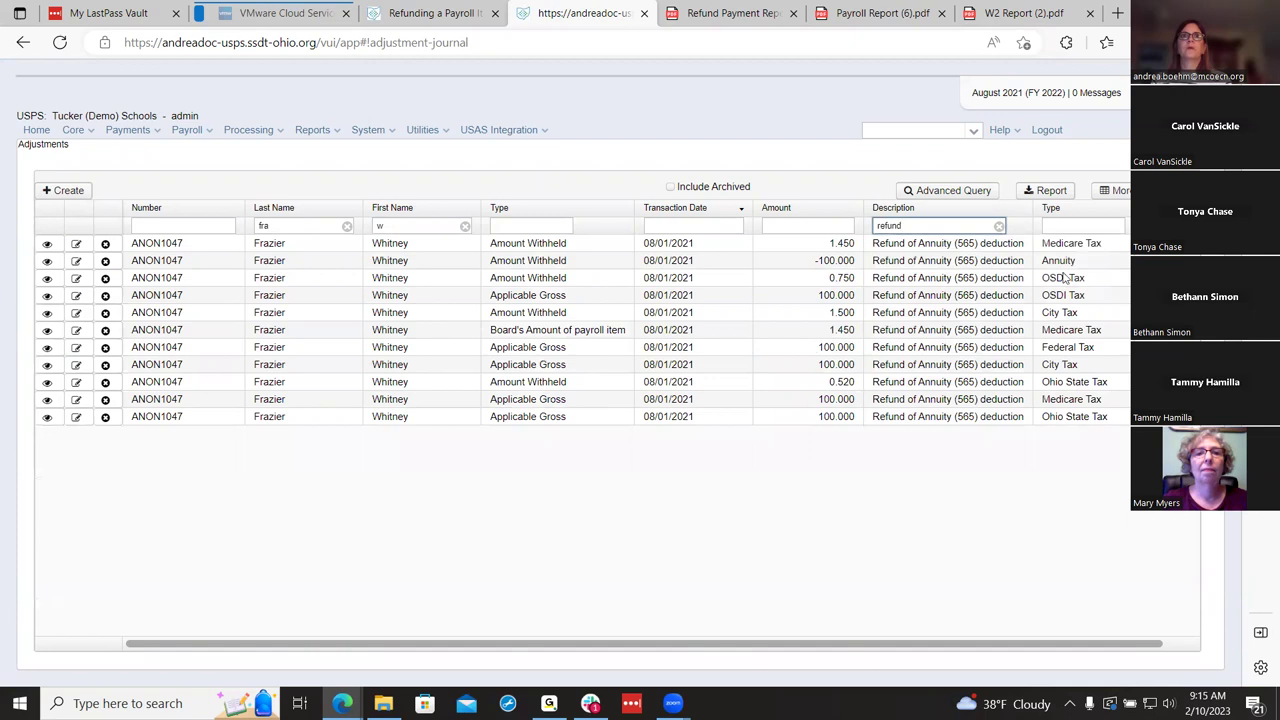
left_click(1150, 207)
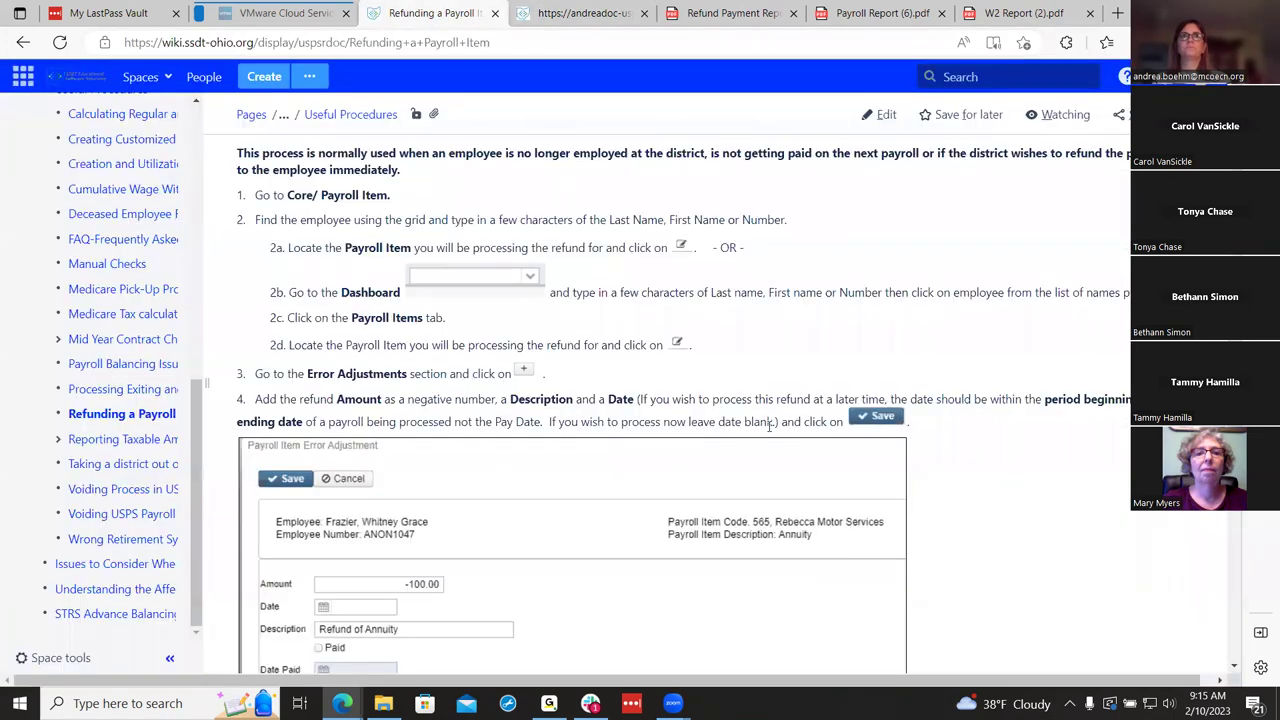
Step: Switch to the Refunding a Payroll Item wiki page and review the instructions for the refund detail report and adjustments
left_click(435, 13)
scroll(768, 426, "down", 10)
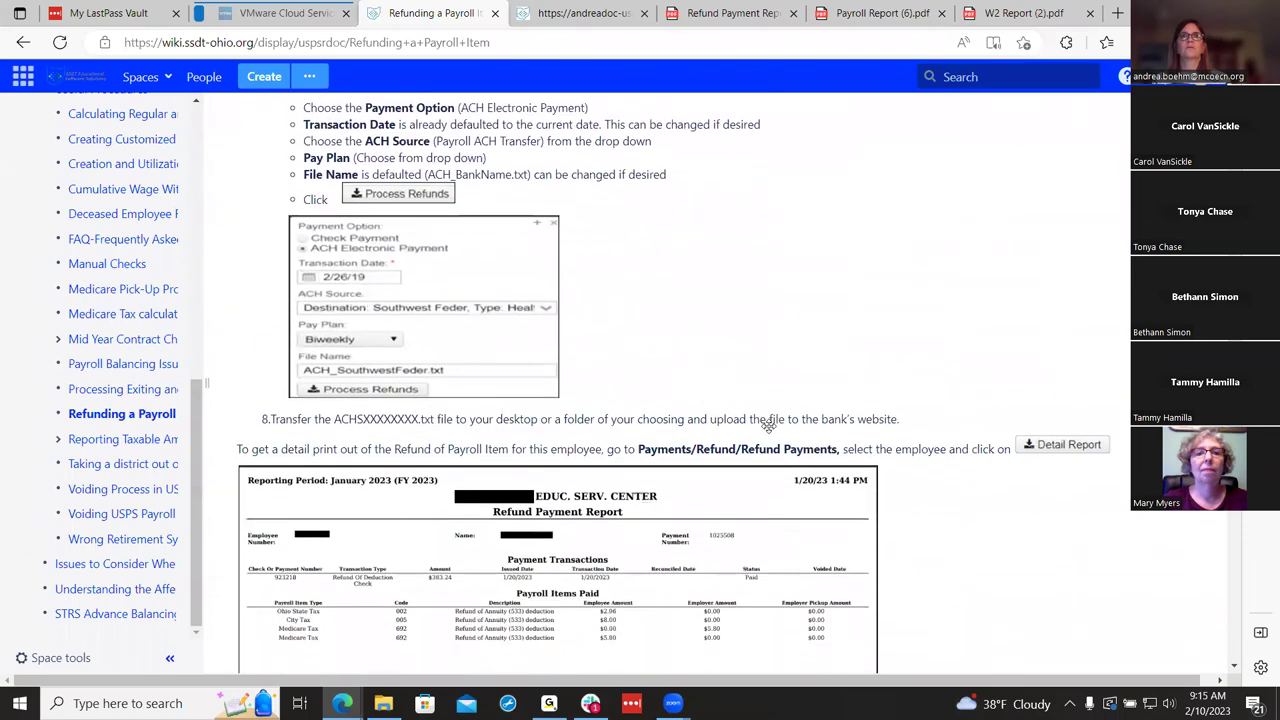
scroll(768, 426, "down", 4)
Step: Return to USPS, open Process Outstanding Payables and view the user entries under Payables Adjustments
left_click(582, 13)
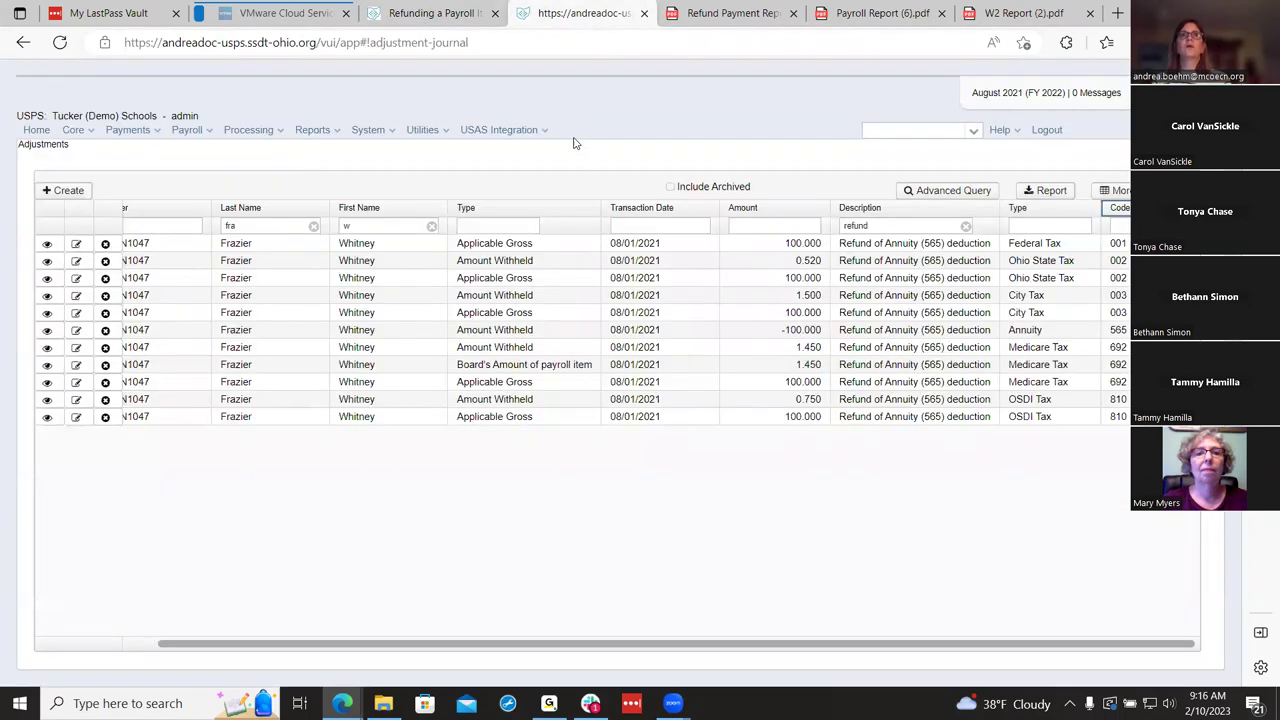
left_click(266, 131)
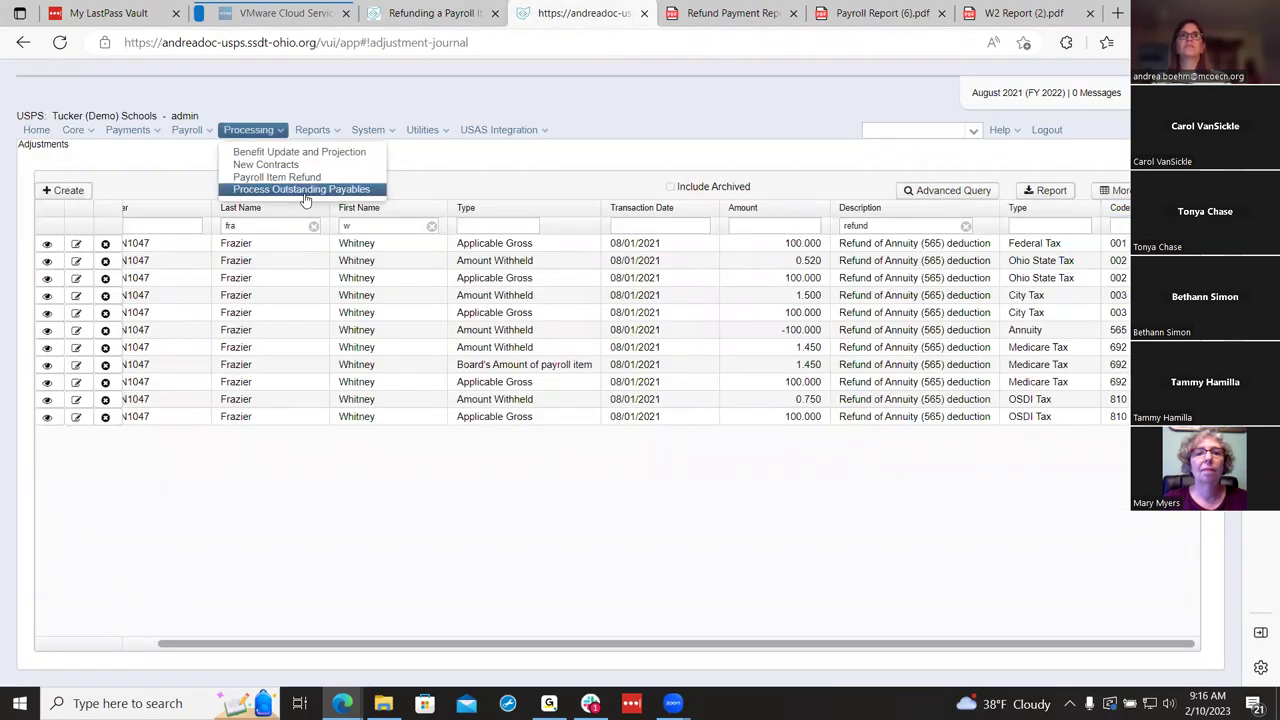
left_click(304, 192)
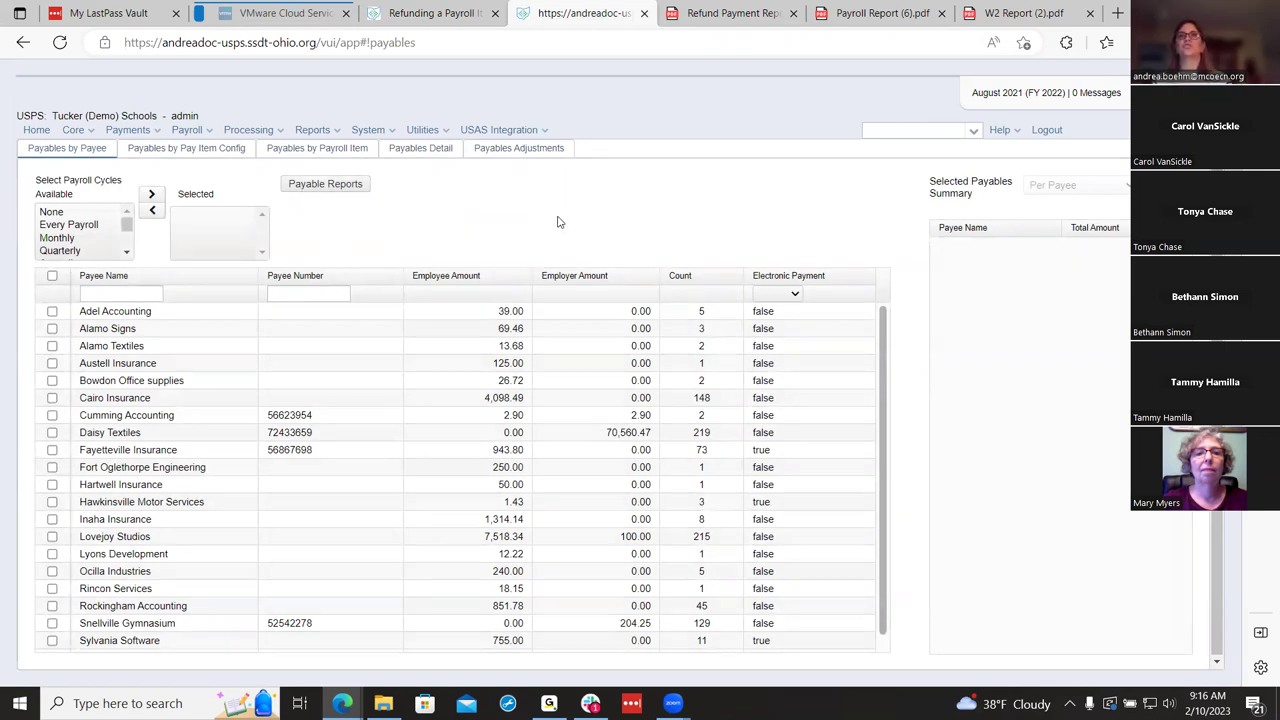
left_click(550, 148)
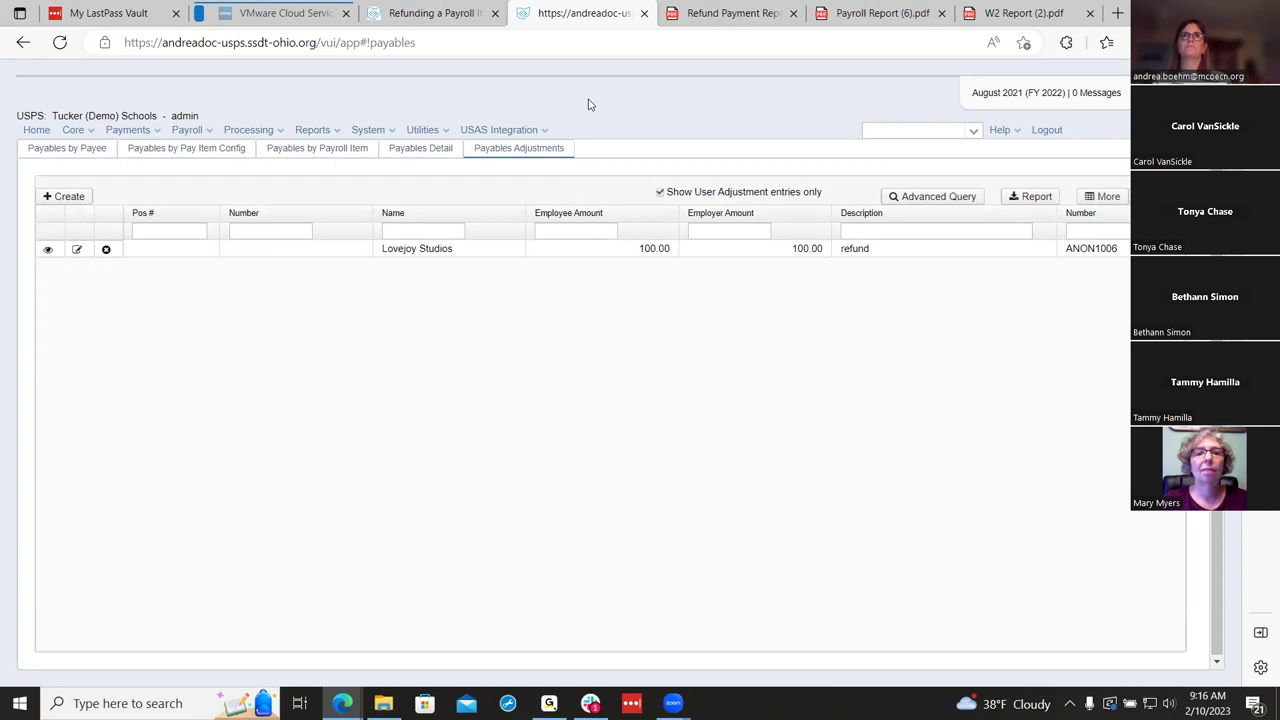
Step: On the wiki page, review the Outstanding Payables guidance and the procedure for refunding a payroll item without processing a payroll
left_click(478, 10)
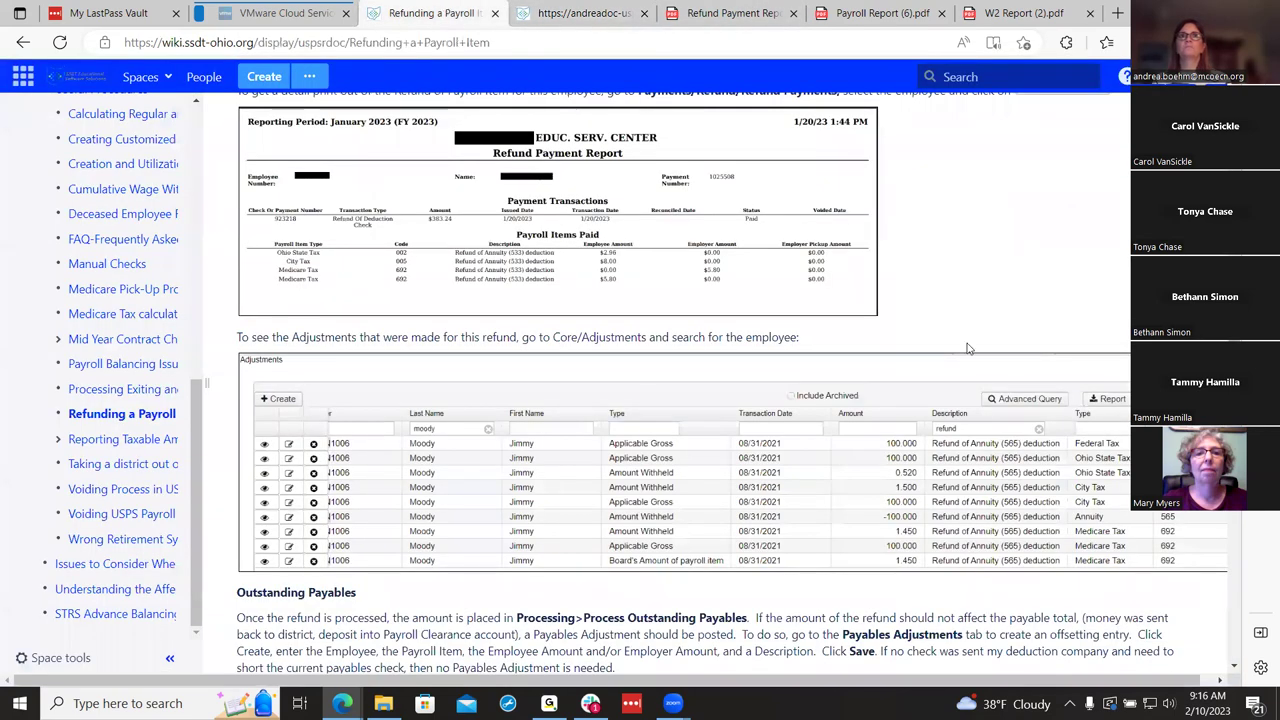
scroll(1058, 450, "down", 2)
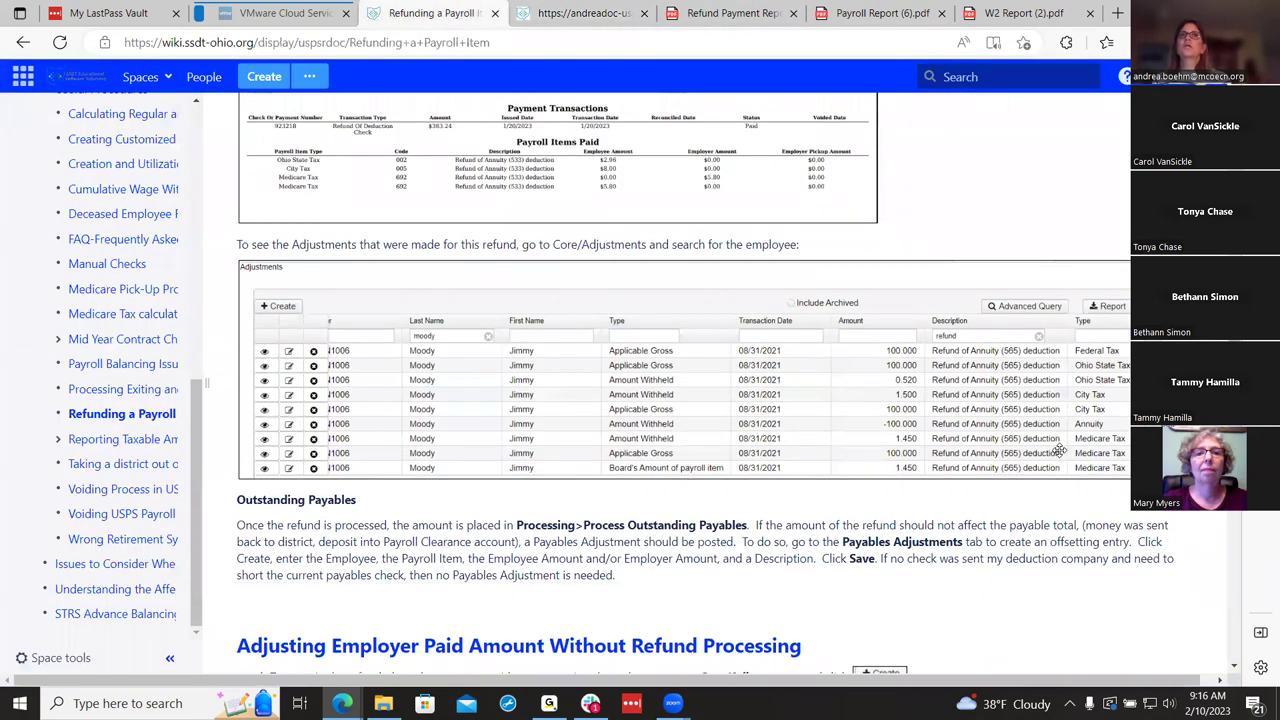
scroll(1058, 450, "up", 15)
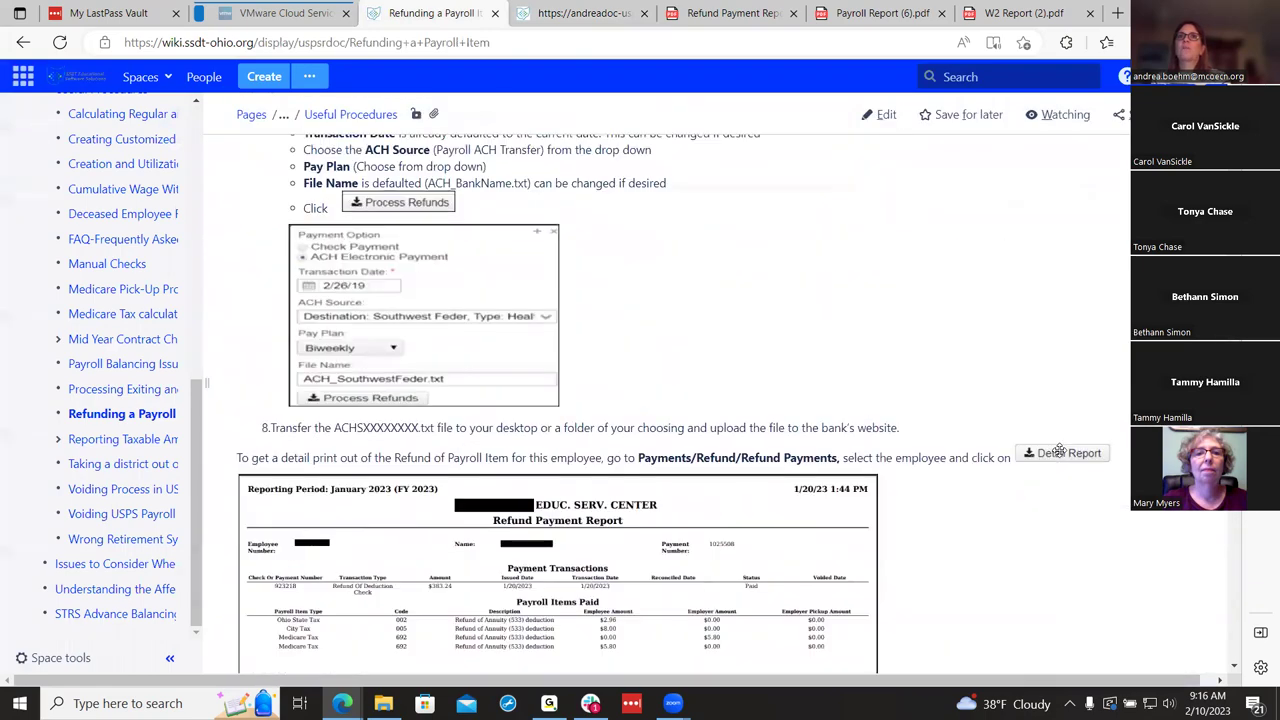
scroll(1059, 450, "up", 10)
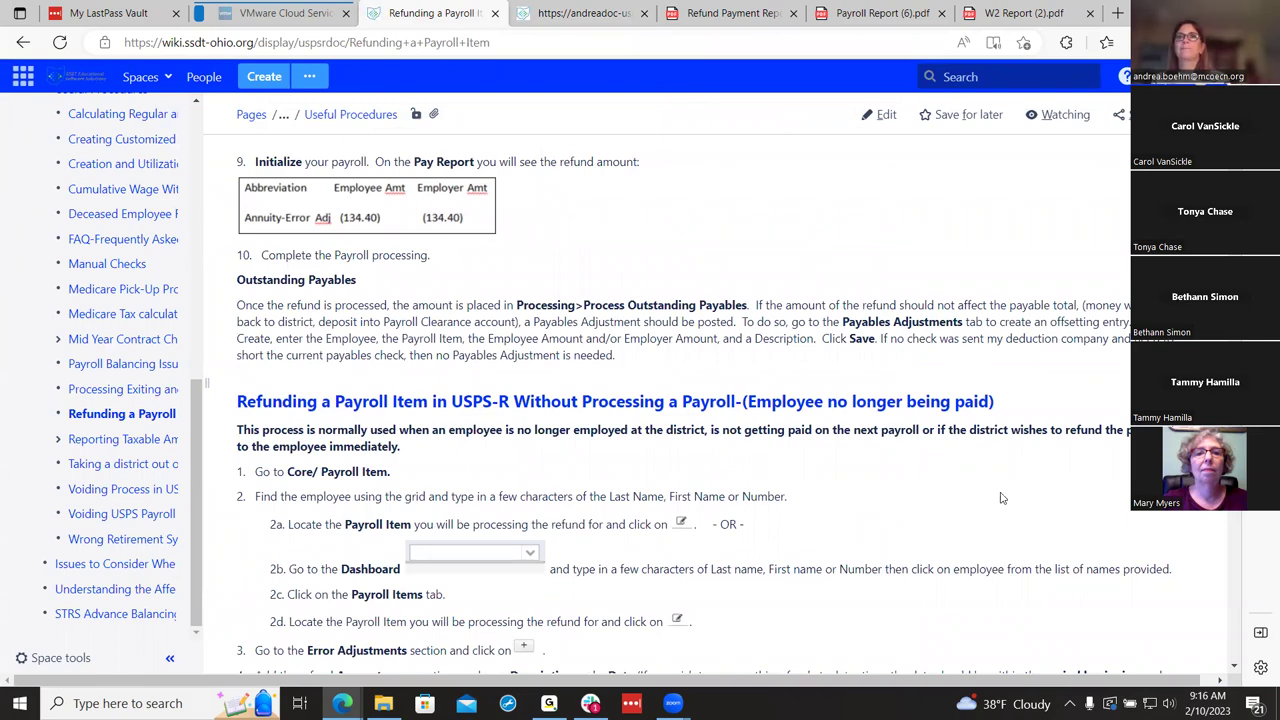
scroll(1003, 498, "down", 15)
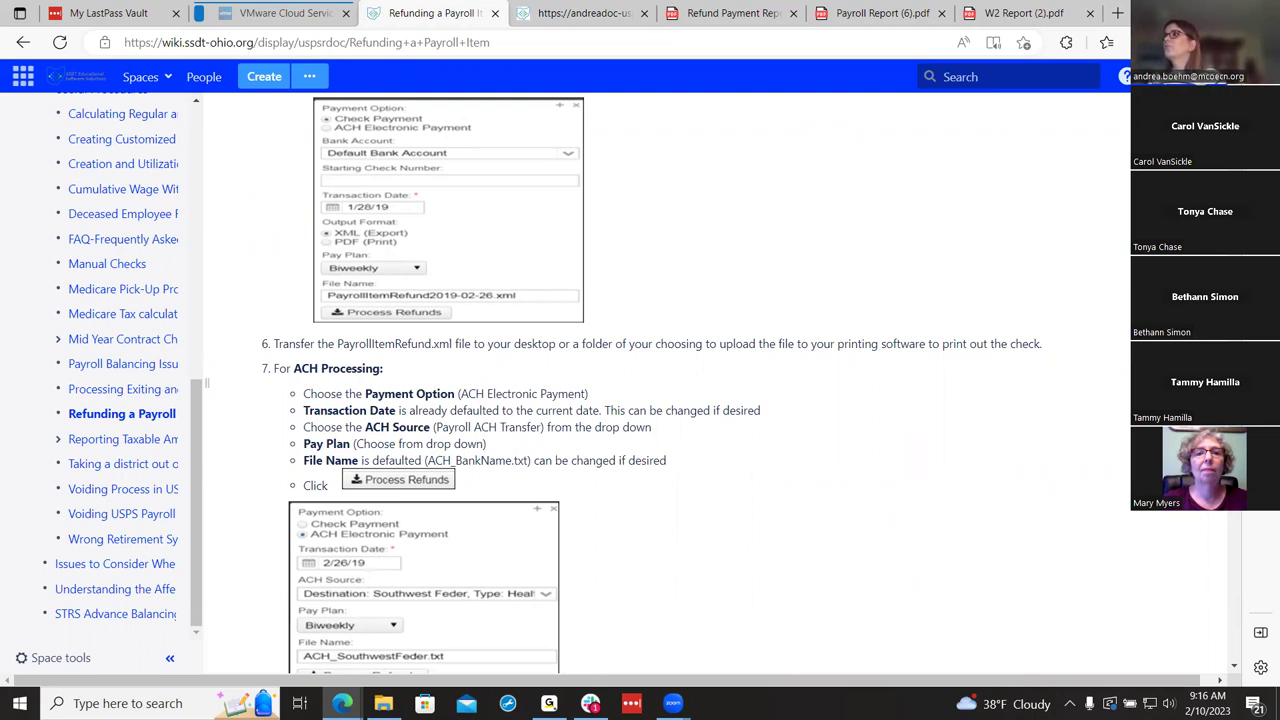
scroll(1099, 437, "up", 10)
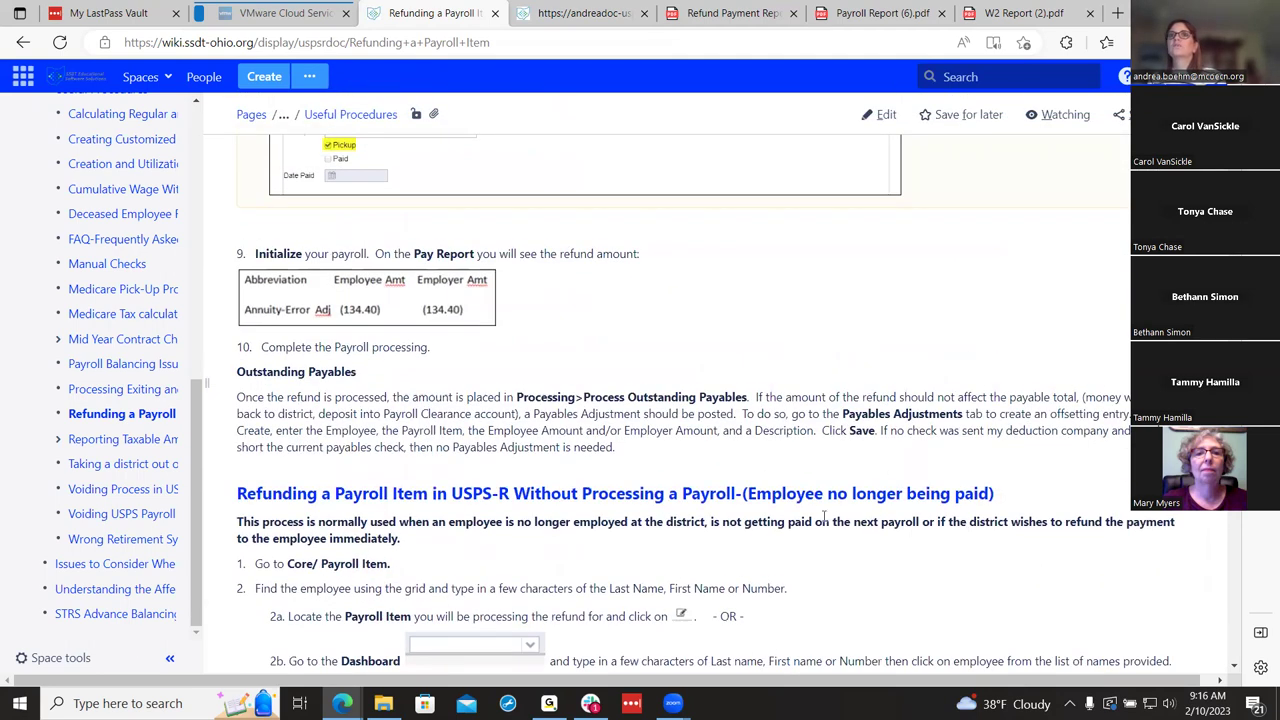
Step: Return to USPS and open Payroll Item Refund to review the unpaid error adjustments
left_click(580, 13)
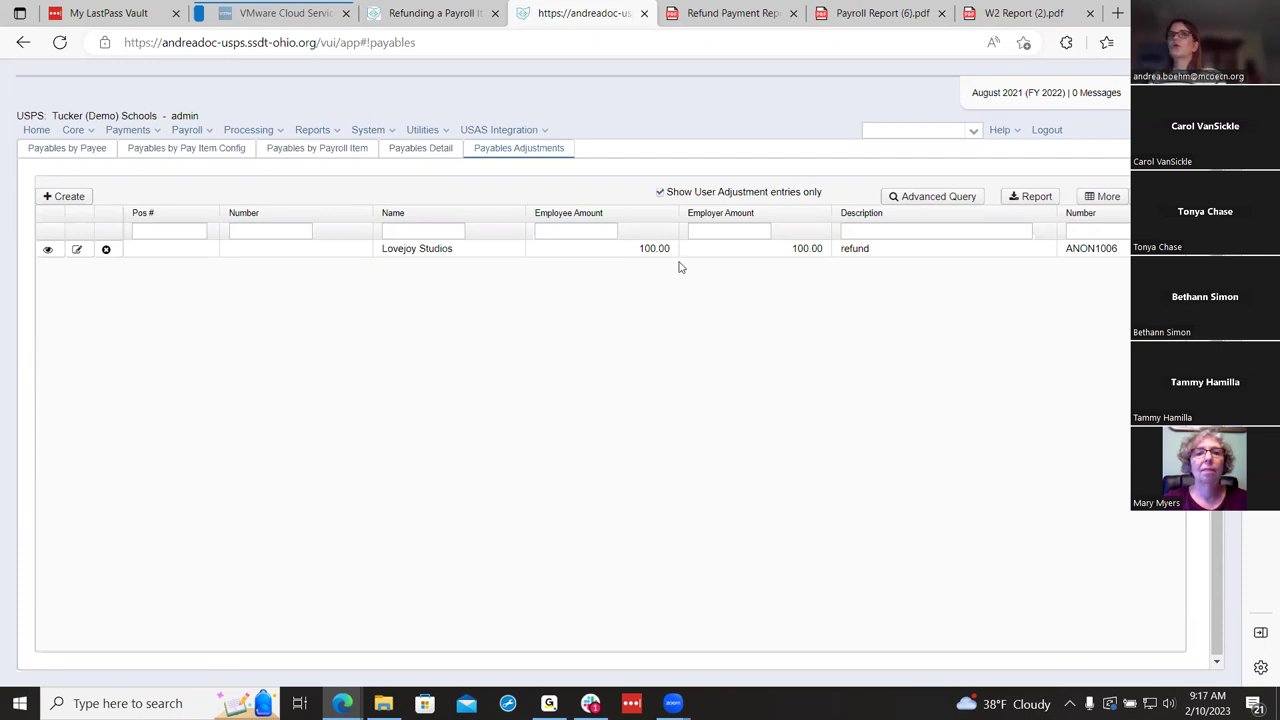
left_click(268, 132)
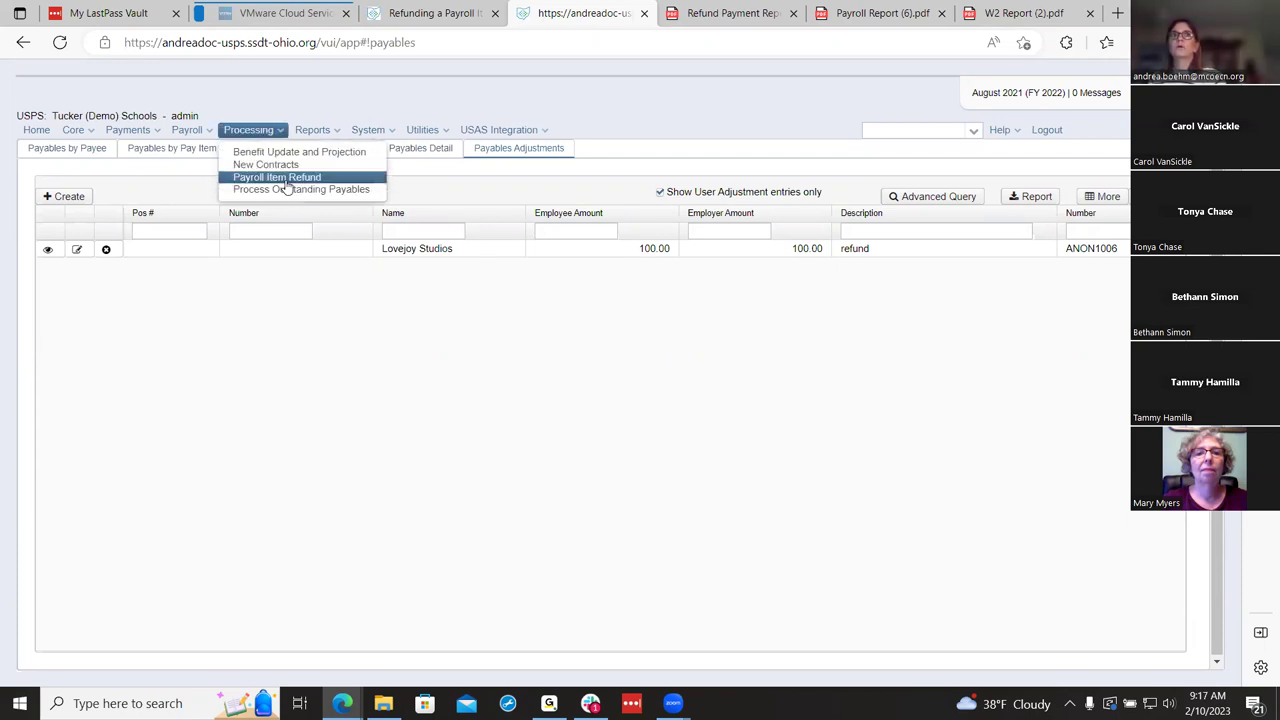
left_click(285, 177)
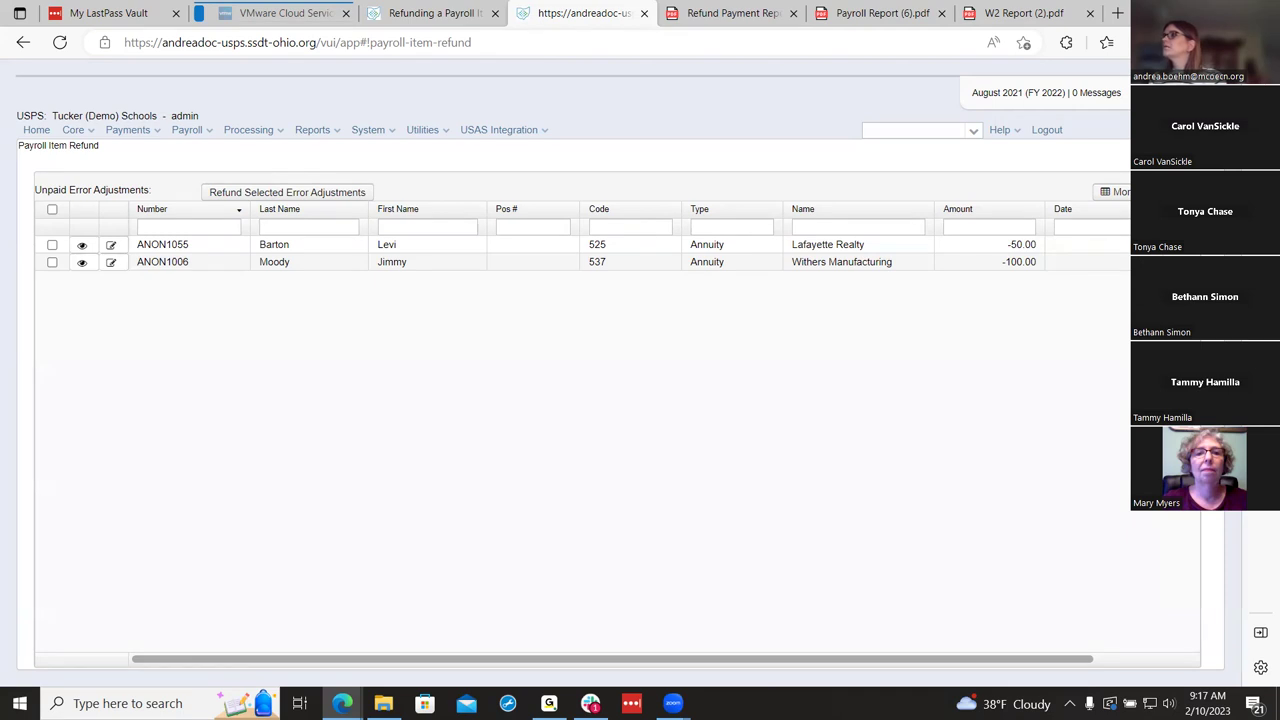
Step: Open the payroll item Error Adjustment list to check which refund entries are marked paid
left_click(88, 133)
mouse_move(185, 402)
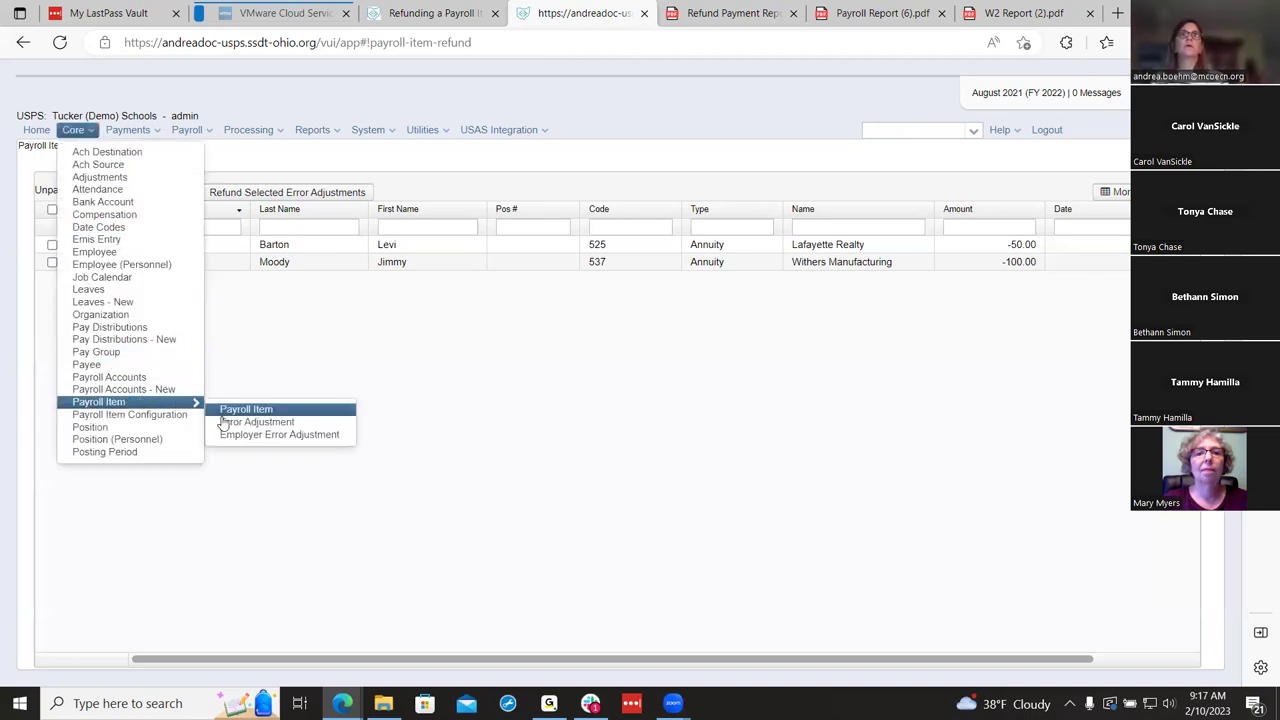
left_click(225, 425)
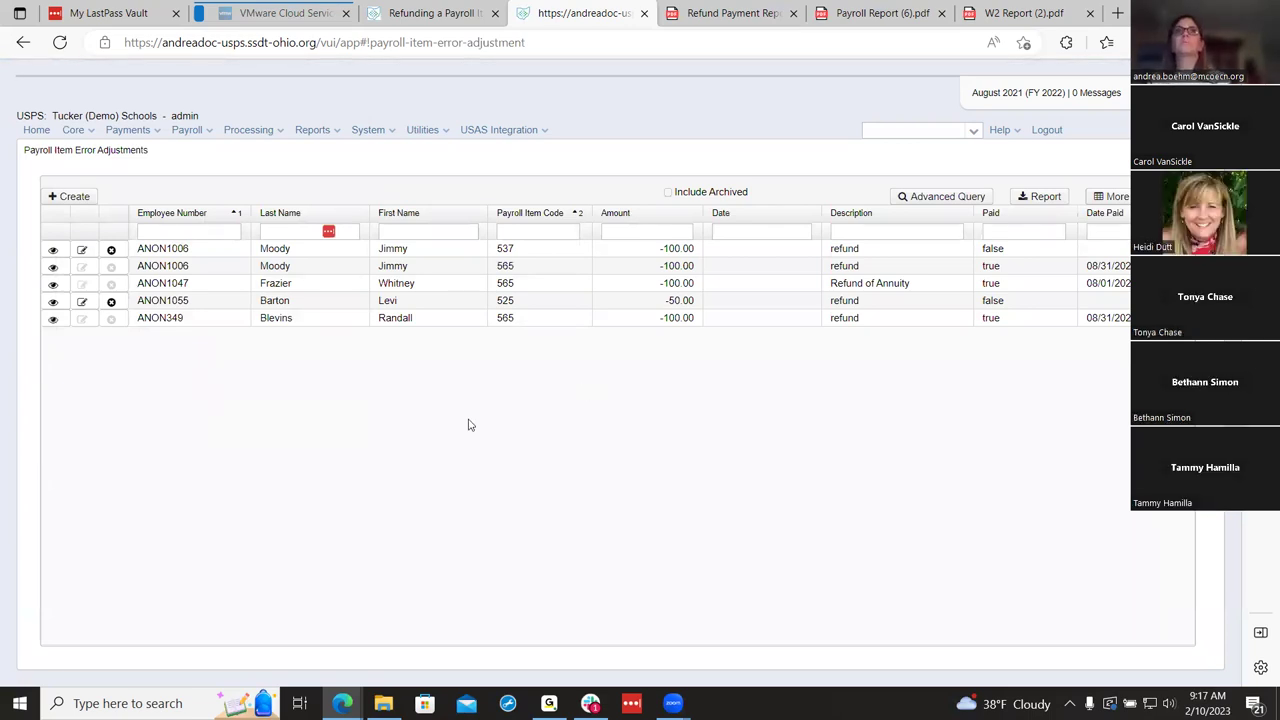
Step: Open the core Adjustments list to review the refund of annuity entries
left_click(124, 130)
left_click(88, 132)
left_click(112, 175)
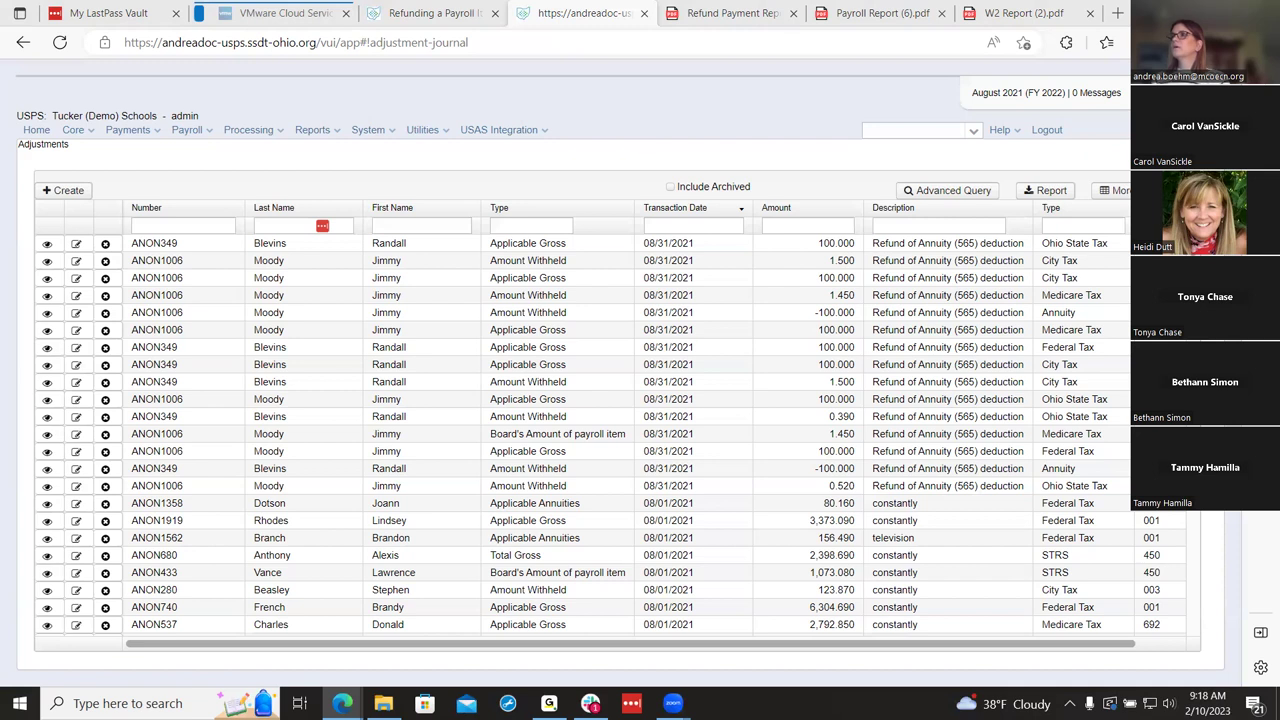
Step: Switch to the wiki page and read the section Adjusting Employer Paid Amount Without Refund Processing
left_click(430, 13)
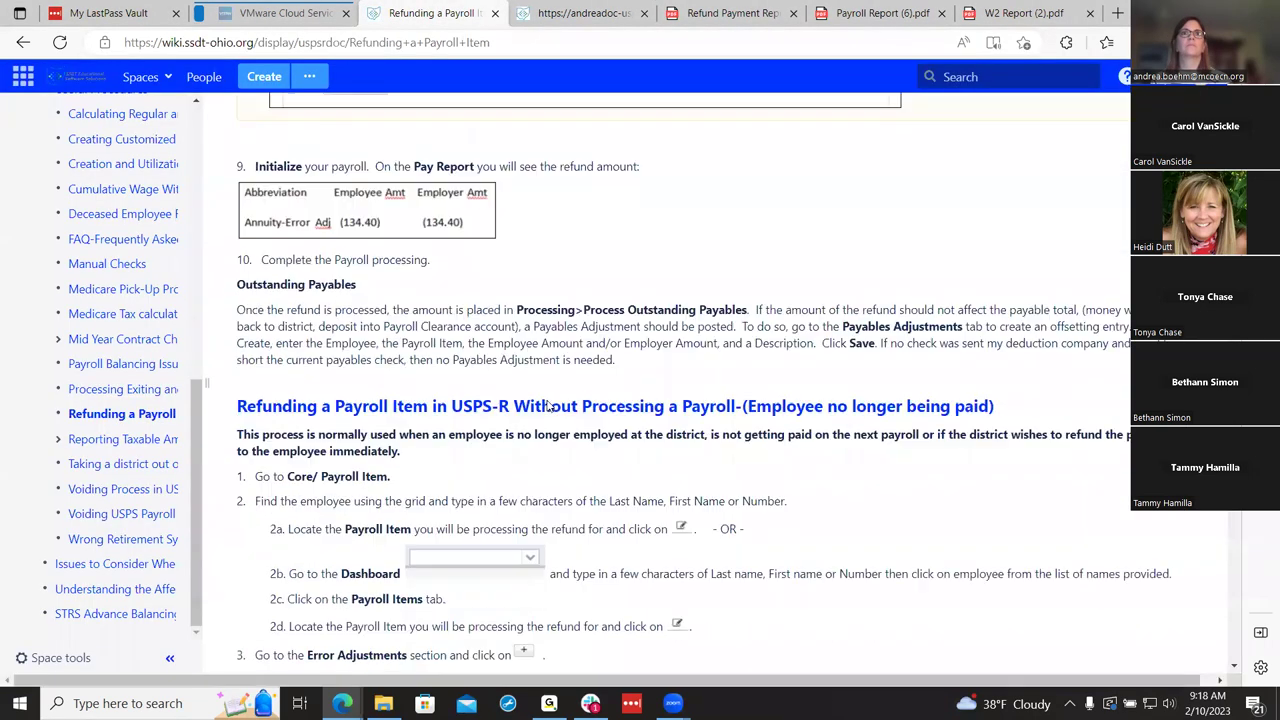
scroll(548, 405, "down", 1)
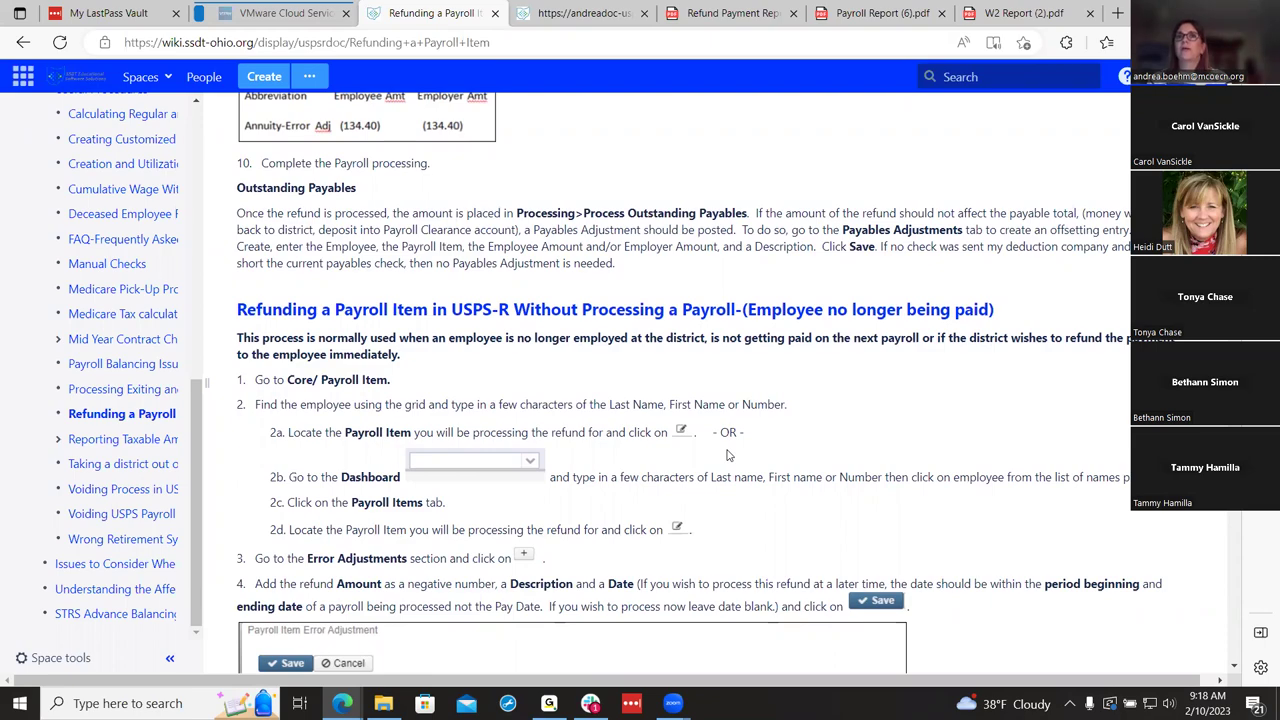
scroll(830, 517, "down", 20)
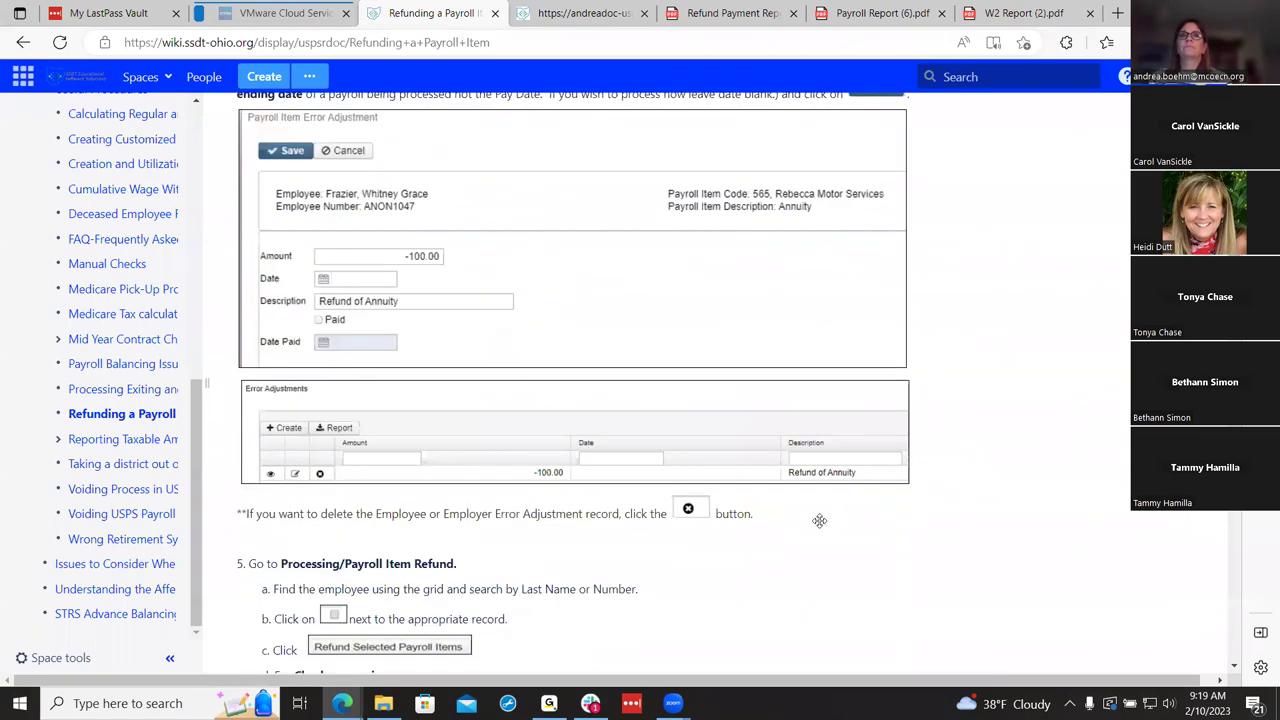
scroll(819, 519, "down", 5)
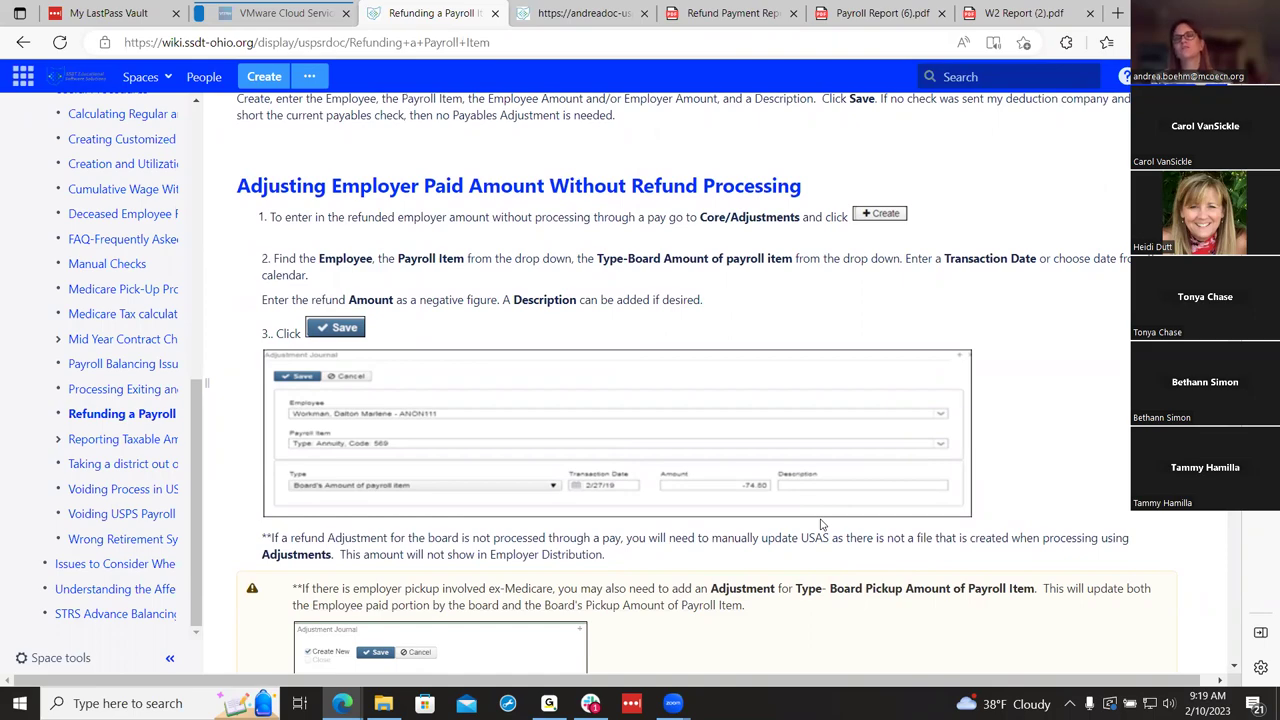
Step: Review the wiki notes on Outstanding Payables and the instructions for adjusting an employer-paid amount without refund processing
scroll(820, 524, "up", 6)
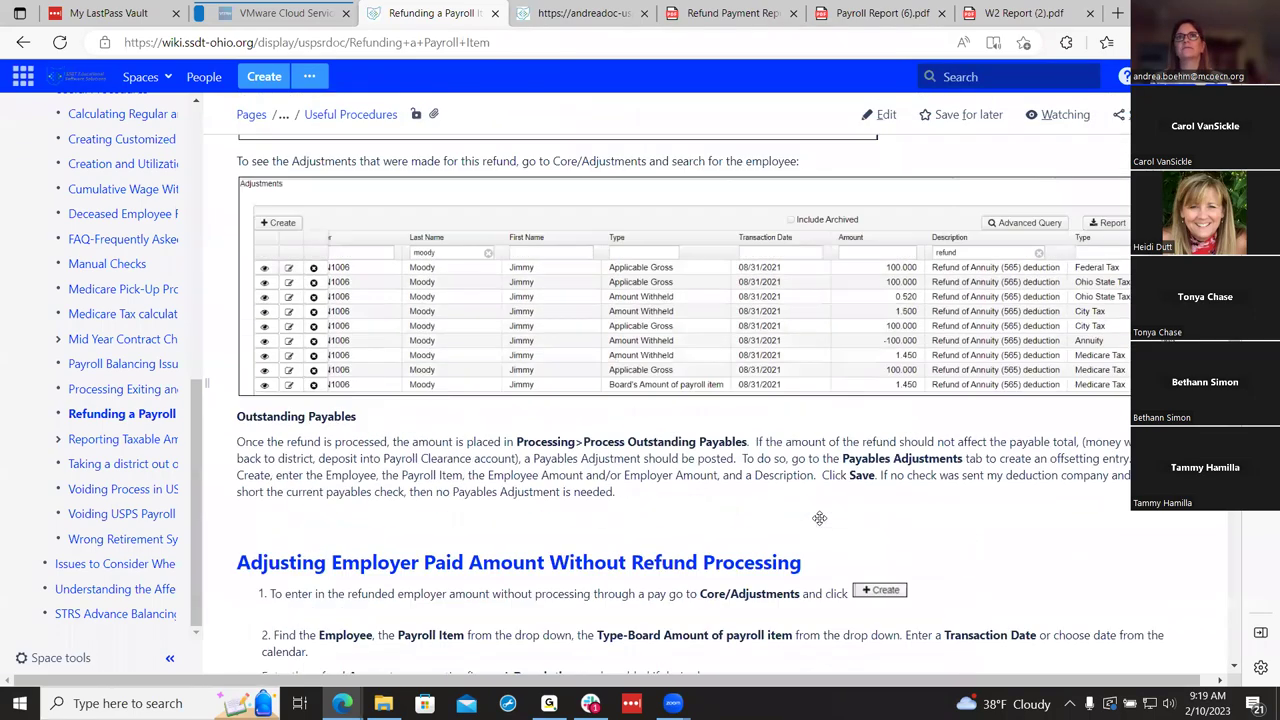
scroll(819, 518, "down", 5)
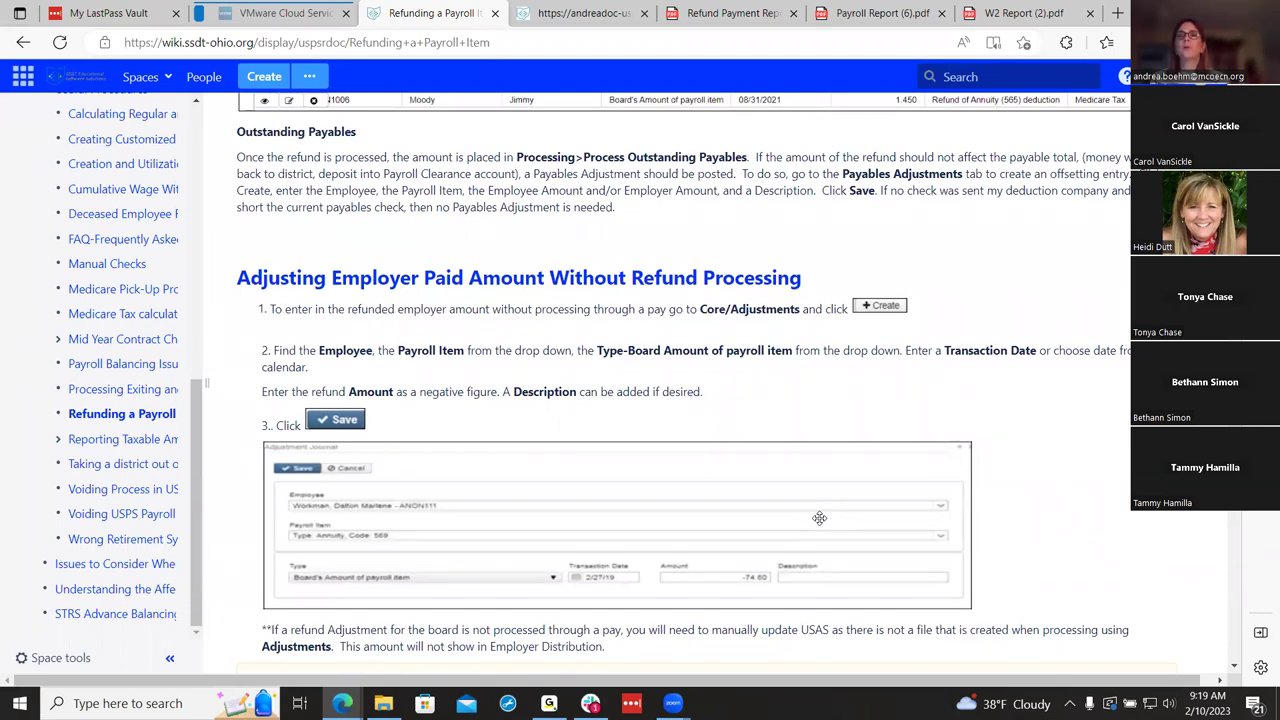
scroll(819, 518, "down", 2)
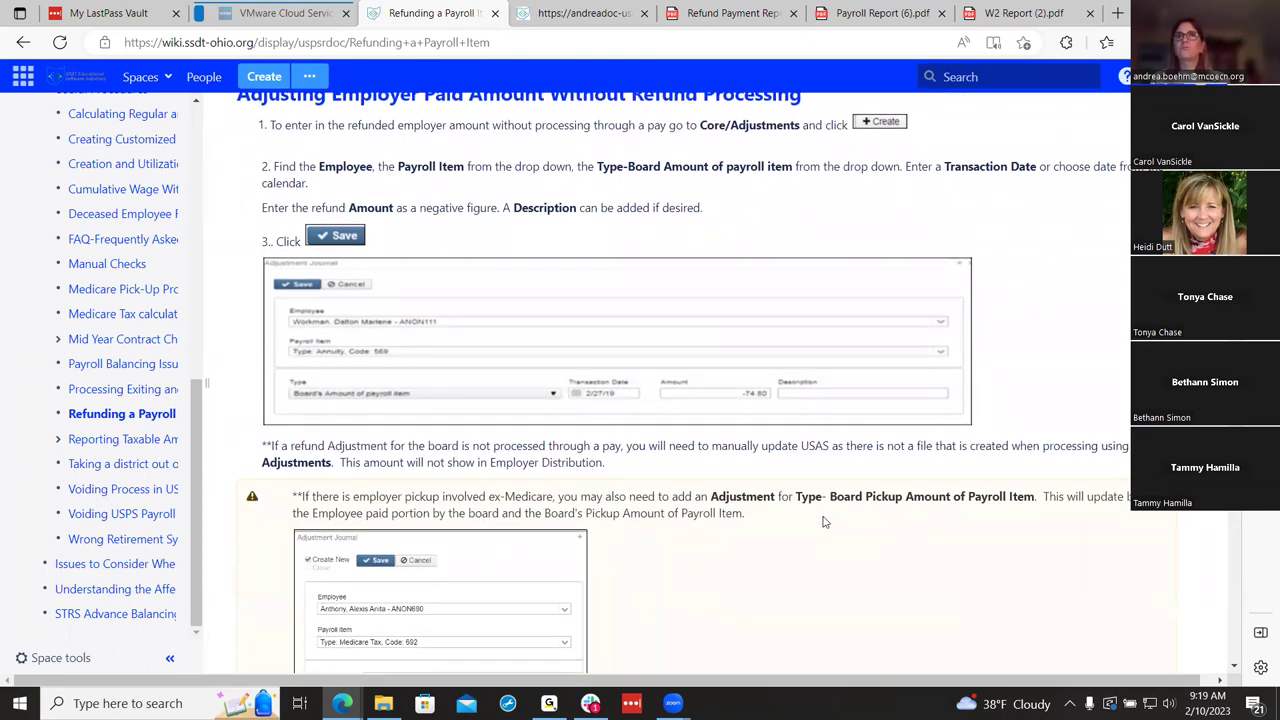
scroll(826, 518, "up", 1)
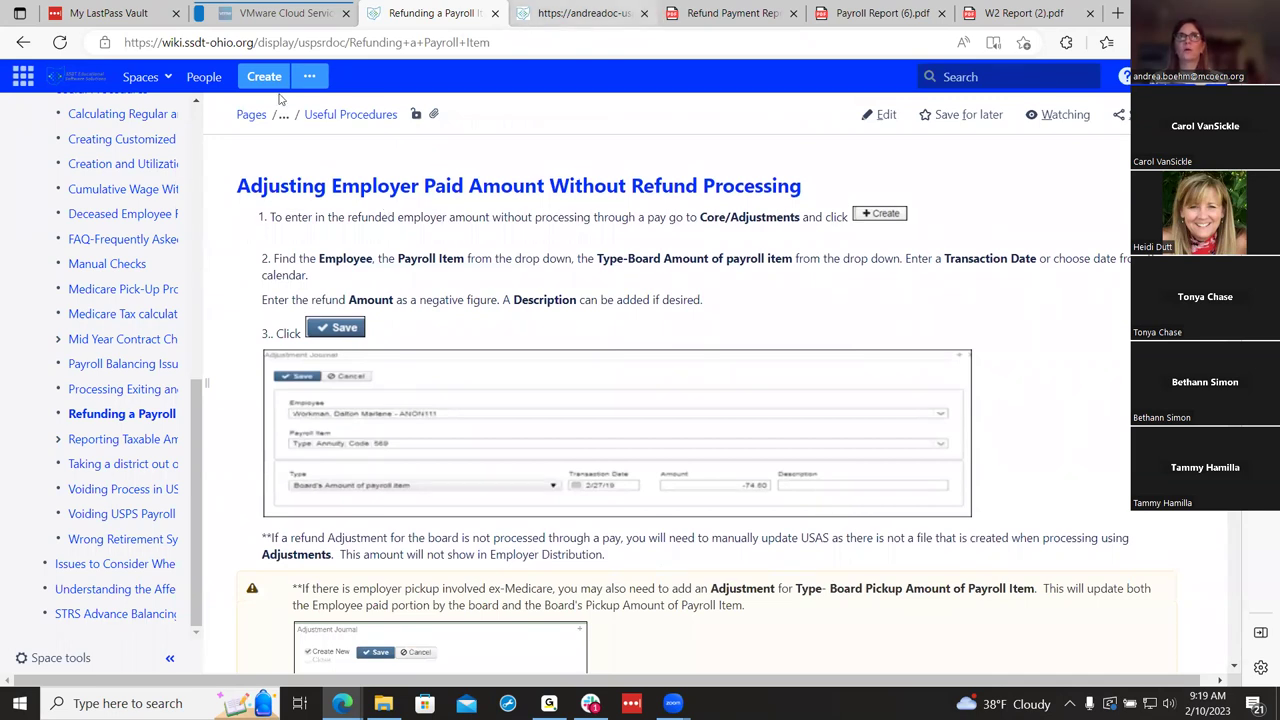
Step: Switch to USPS, create a new entry in the core Adjustments list, and select the employee
key("ctrl+Tab")
left_click(84, 131)
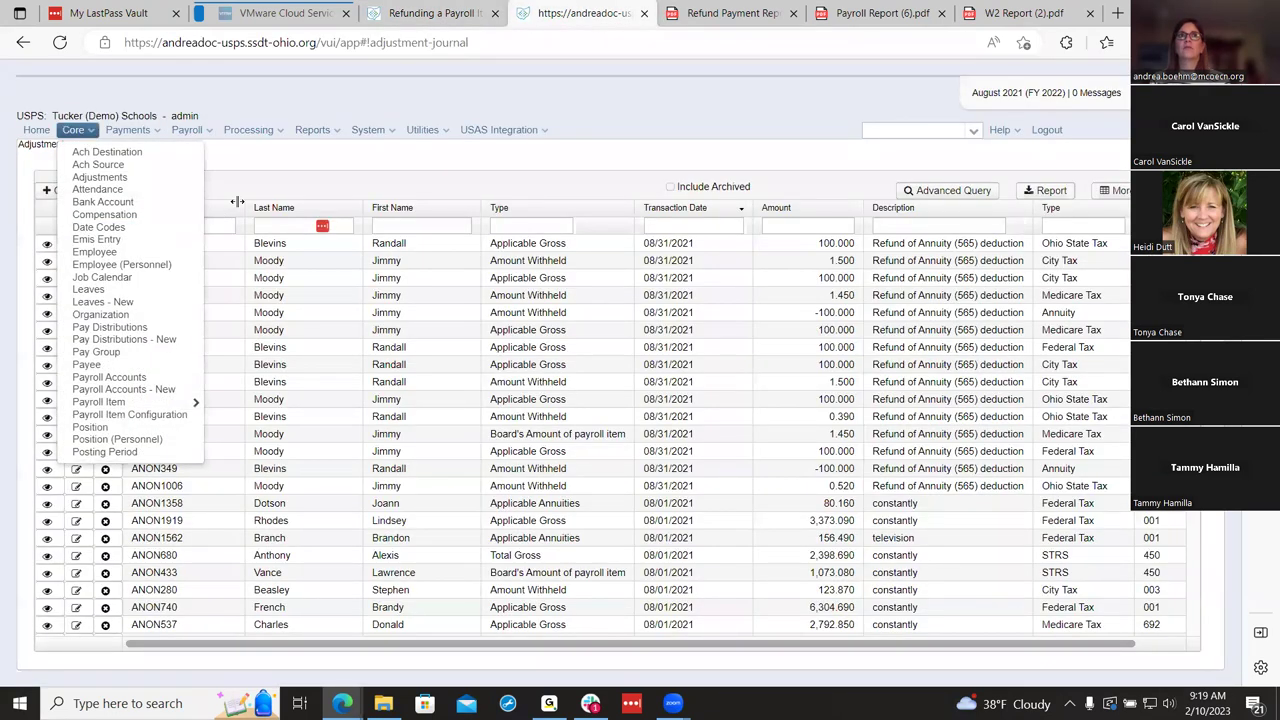
left_click(63, 190)
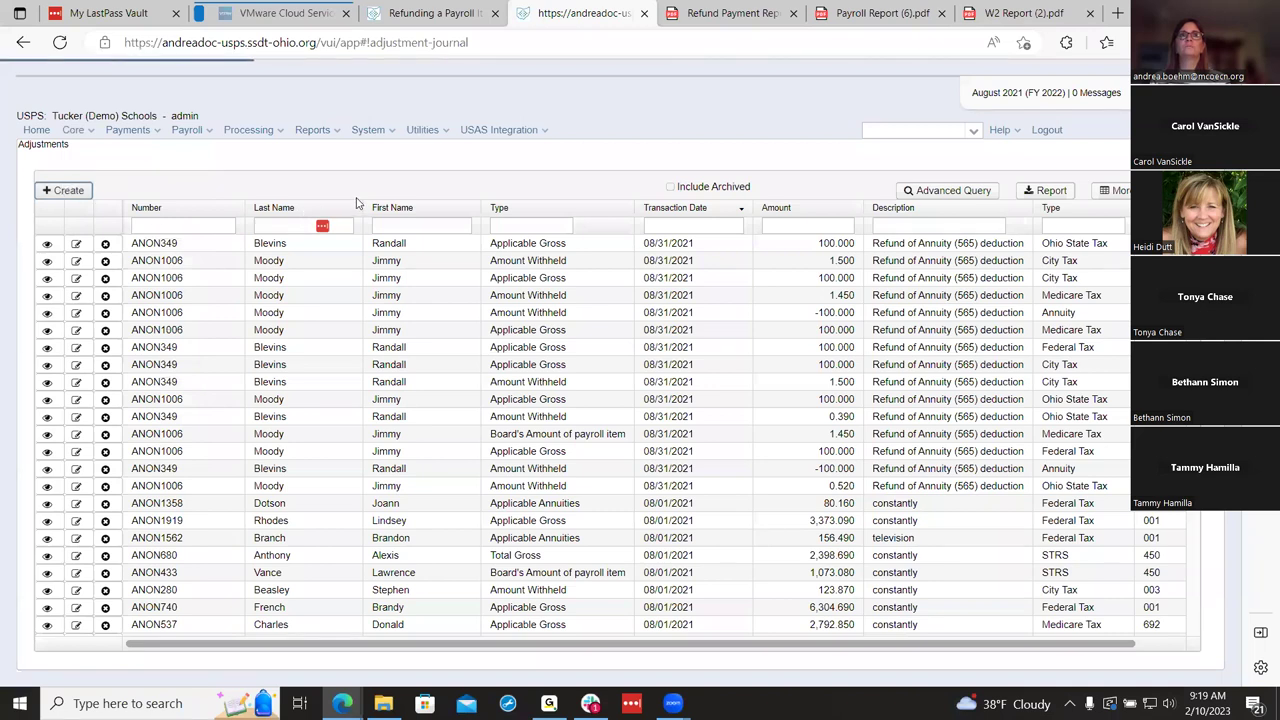
left_click(387, 170)
left_click(381, 214)
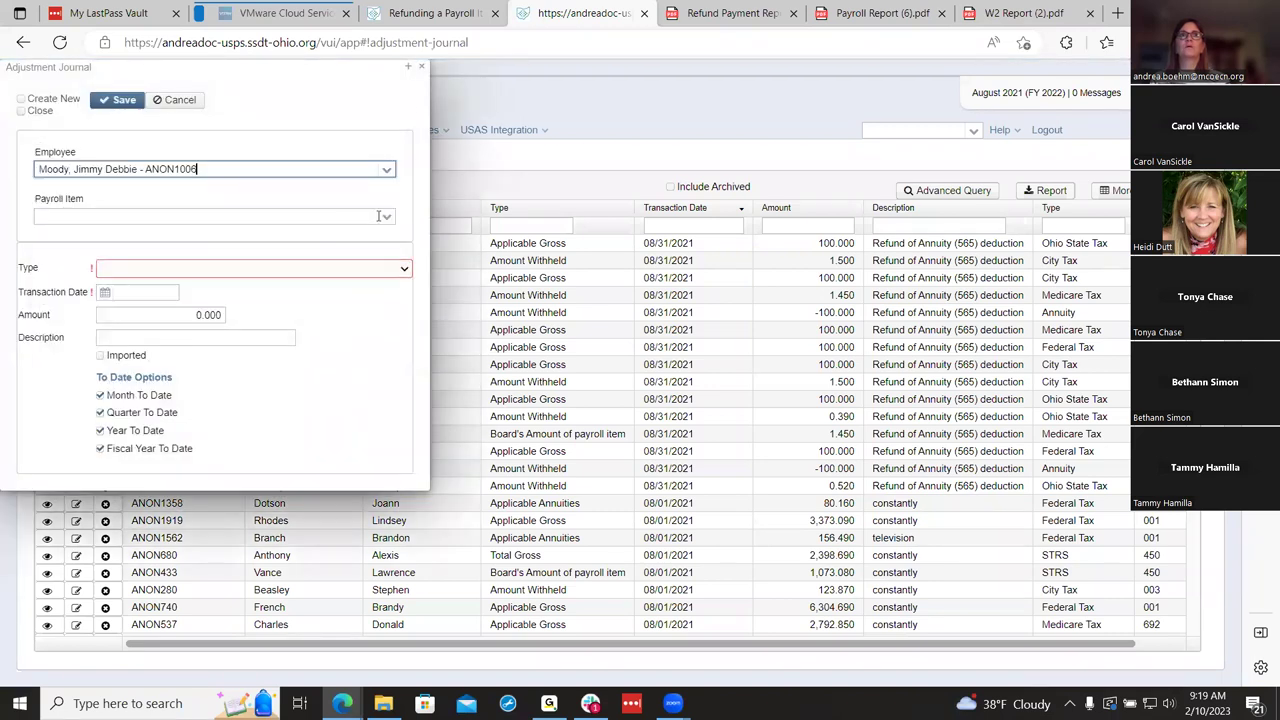
Step: Set the adjustment's payroll item to Annuity, code 520, and its type to Board's Amount of payroll item
left_click(384, 216)
left_click(369, 302)
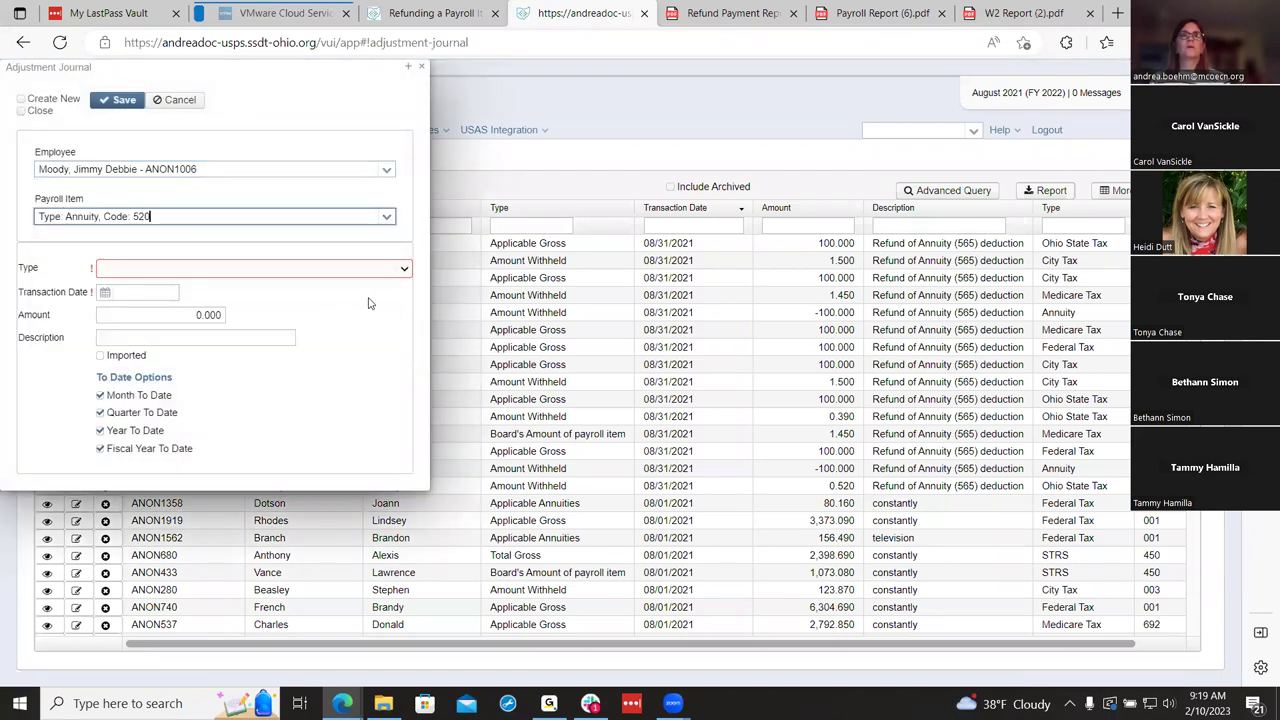
left_click(381, 271)
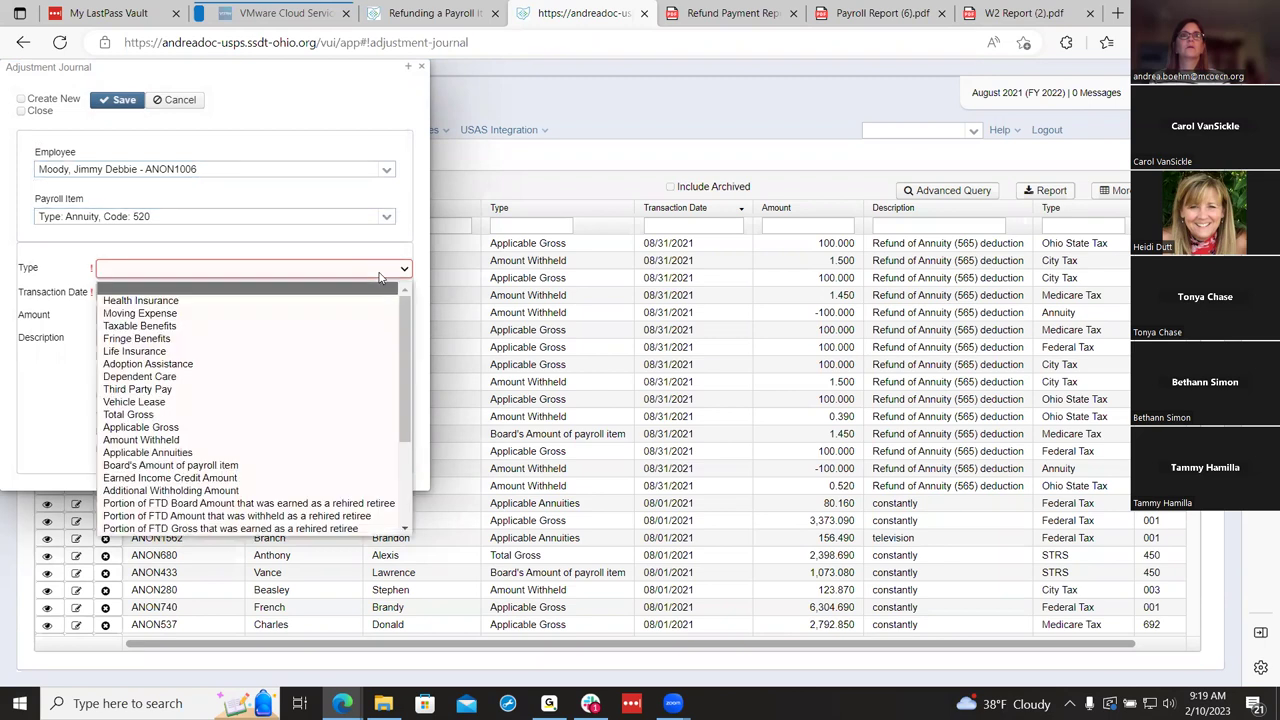
left_click(239, 466)
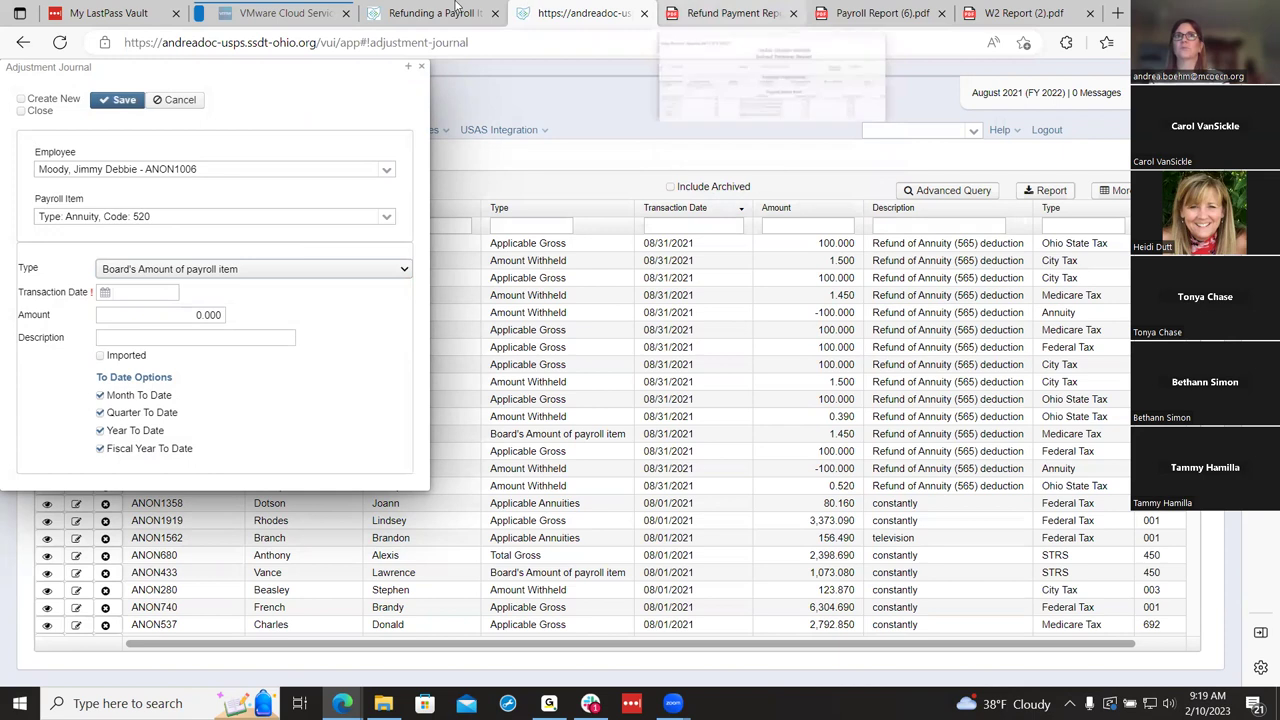
Step: Return to the wiki page and read the notes on manually updating USAS and adjusting the Board Pickup Amount of Payroll Item
left_click(727, 18)
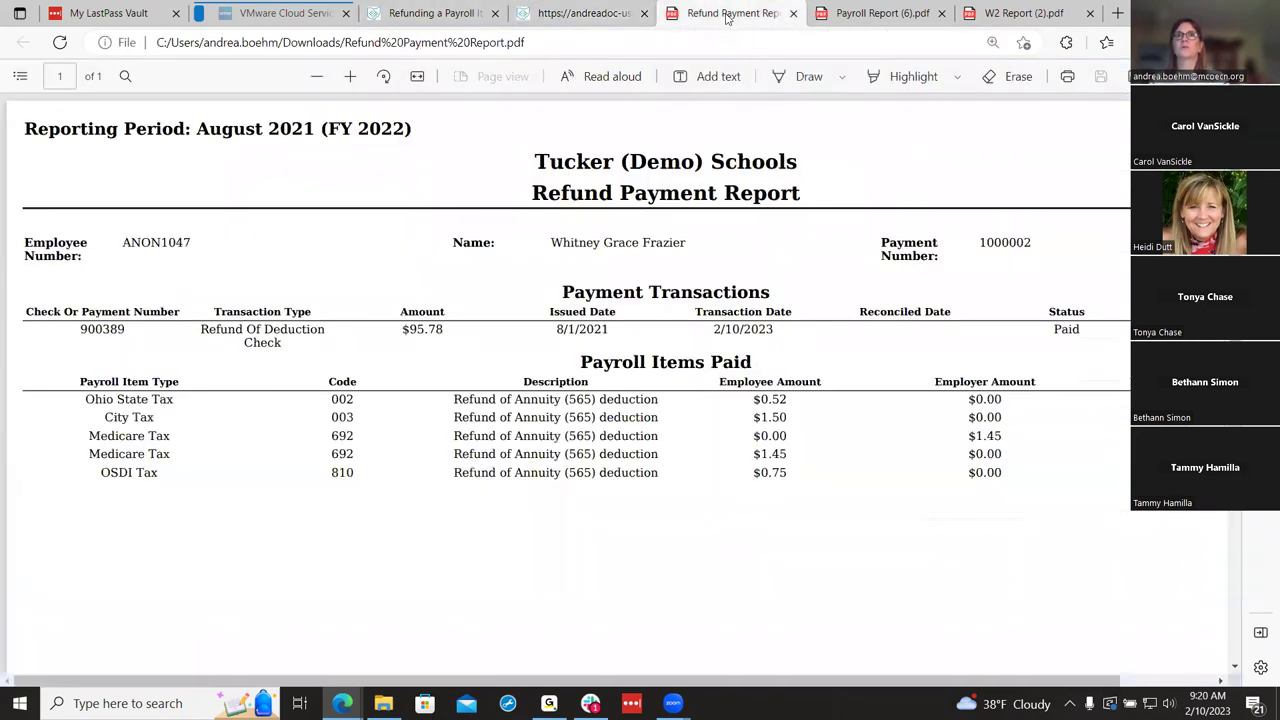
left_click(580, 13)
left_click(380, 14)
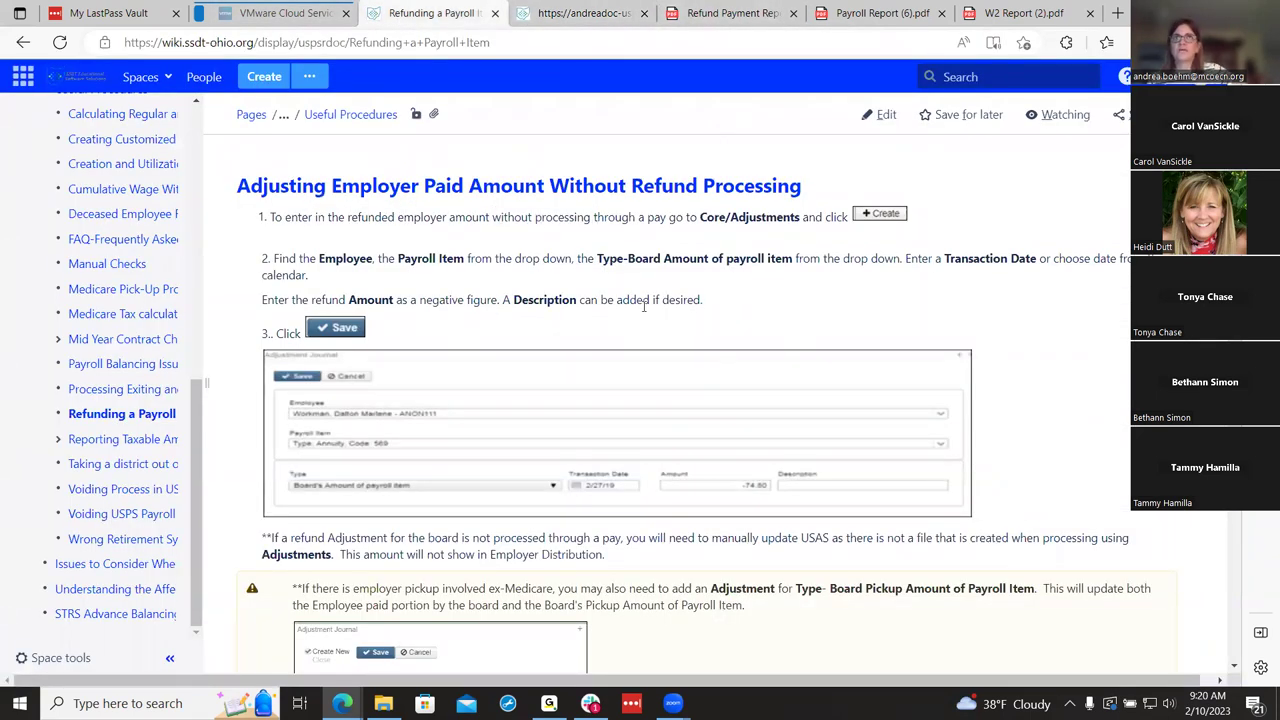
scroll(647, 352, "down", 1)
scroll(647, 353, "up", 1)
scroll(650, 314, "down", 3)
scroll(534, 361, "down", 1)
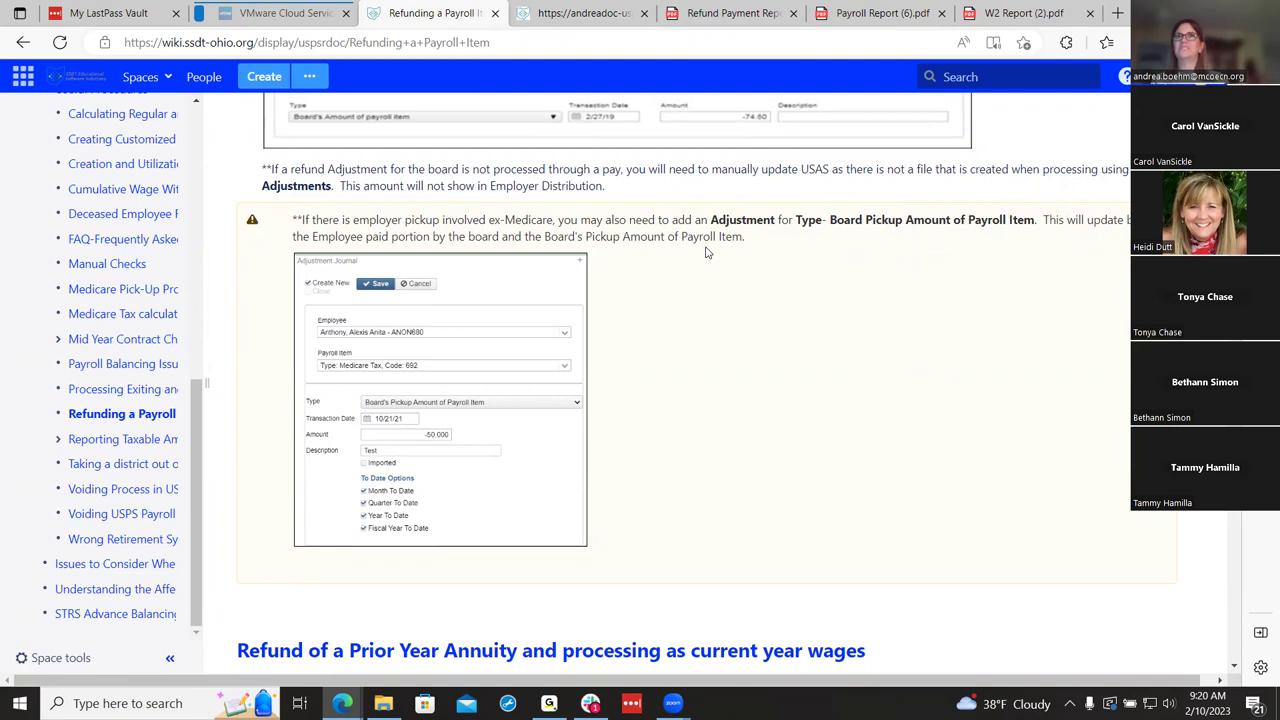
scroll(816, 387, "down", 2)
scroll(816, 387, "up", 2)
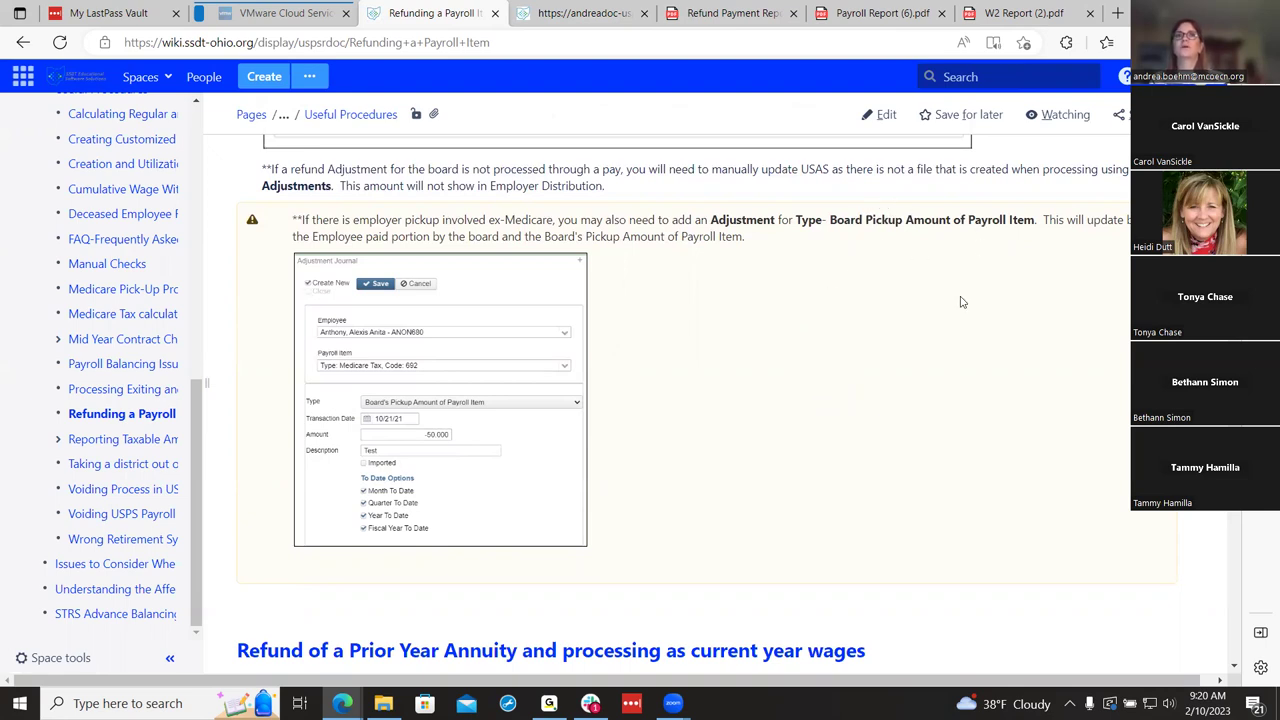
scroll(960, 343, "down", 1)
scroll(960, 343, "up", 1)
Step: Read the payroll item steps in the wiki section Refund of a Prior Year Annuity and processing as current year wages
scroll(960, 348, "down", 3)
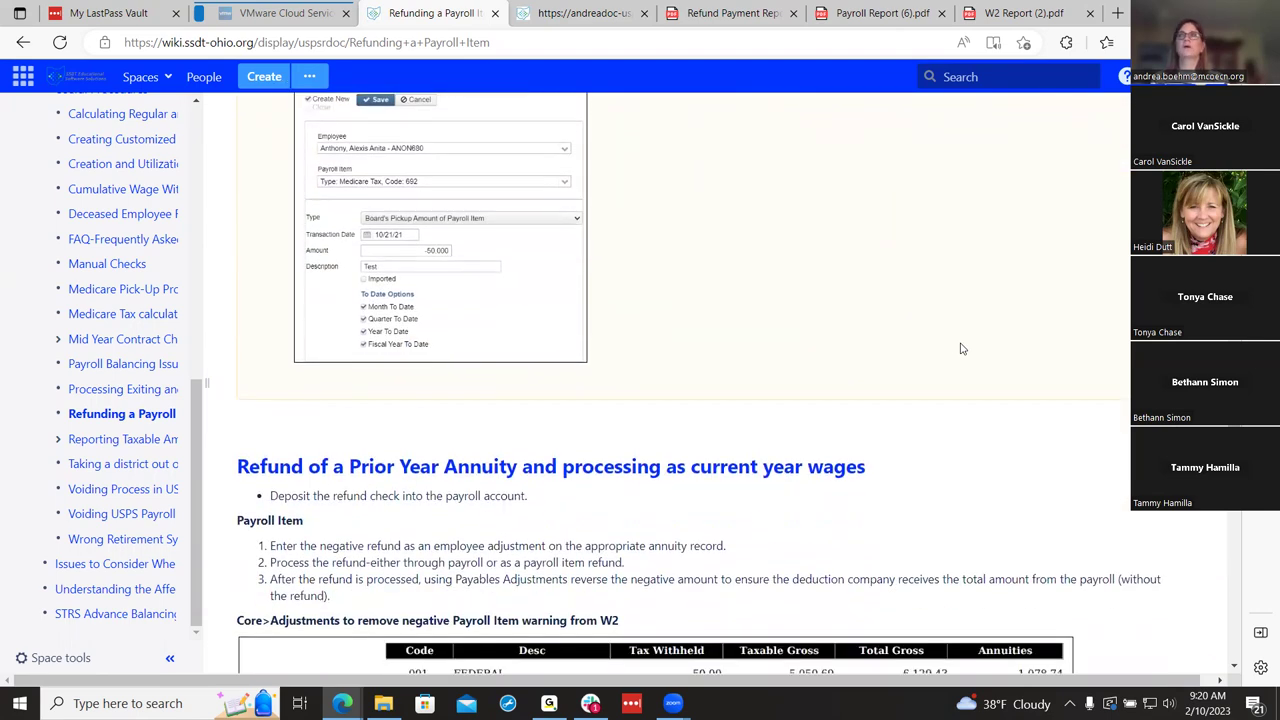
scroll(960, 348, "down", 6)
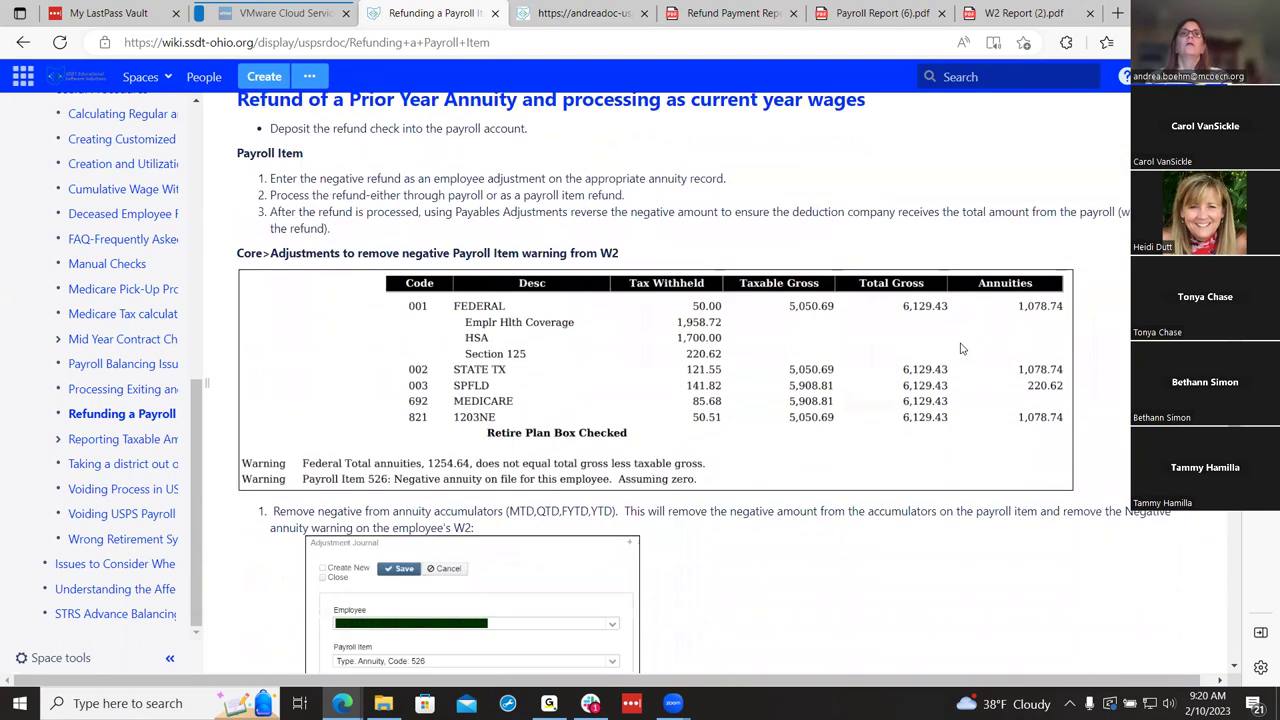
scroll(960, 348, "up", 3)
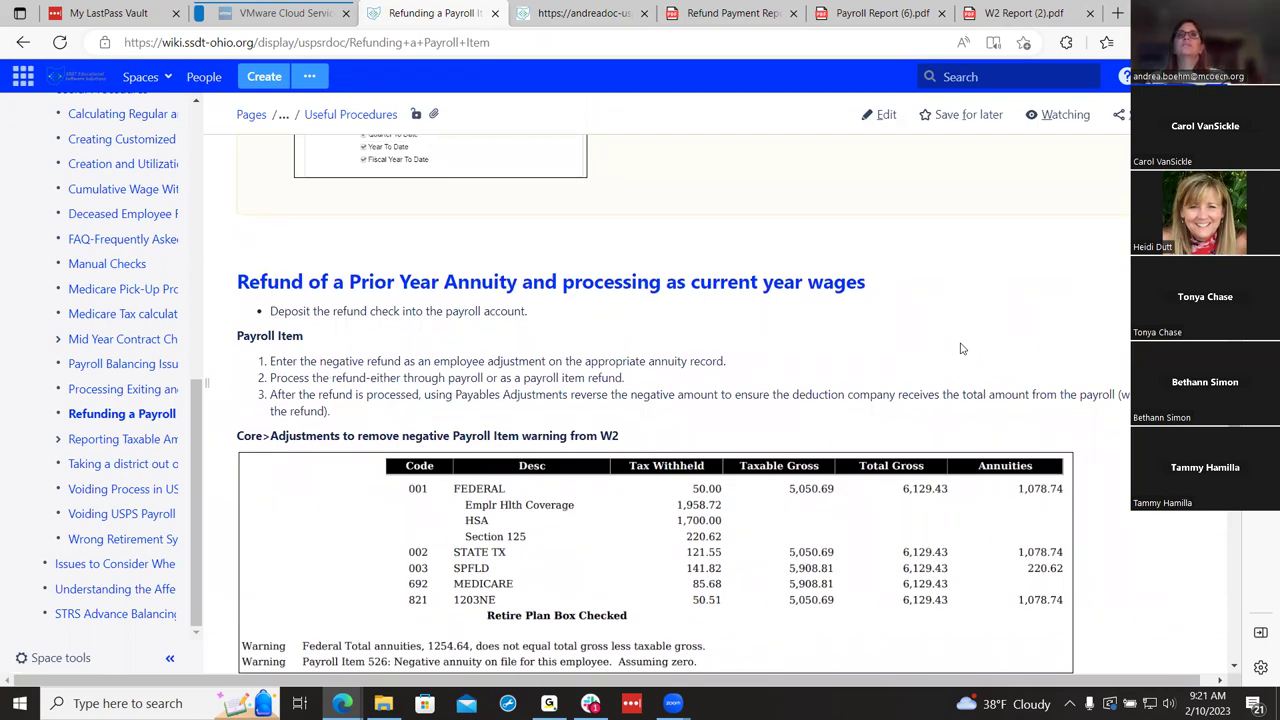
scroll(960, 348, "down", 2)
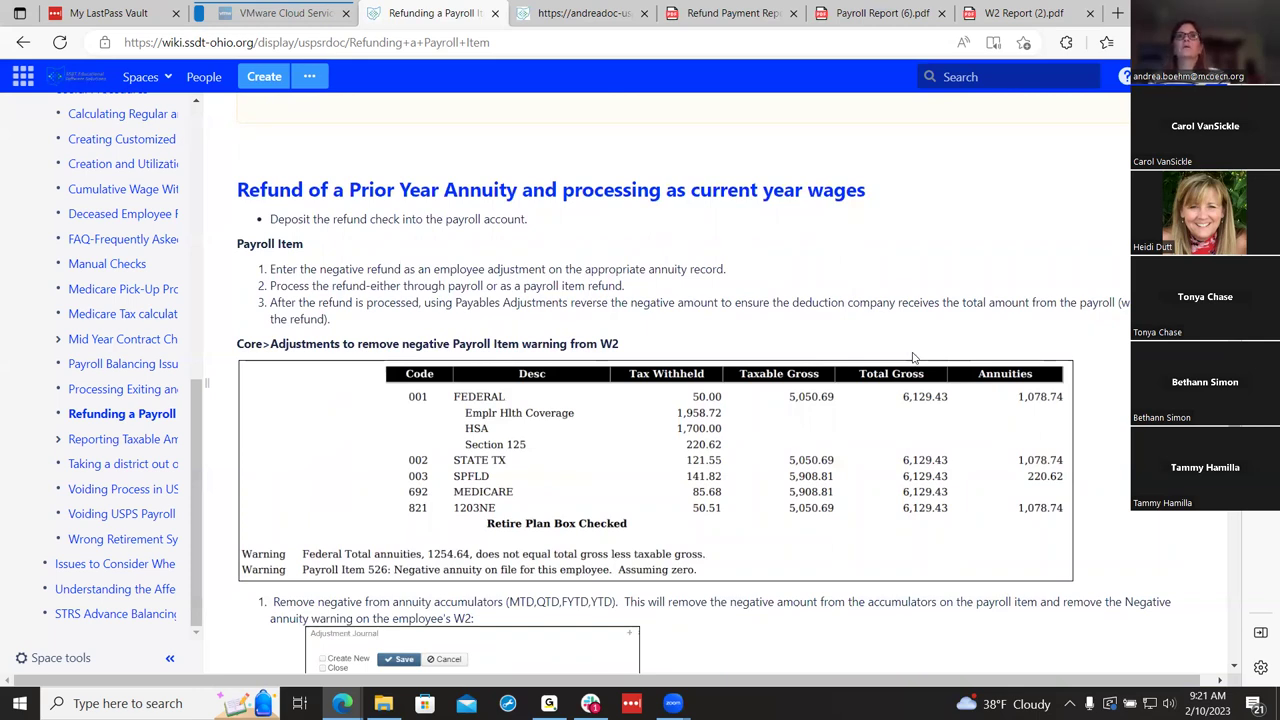
scroll(912, 351, "down", 1)
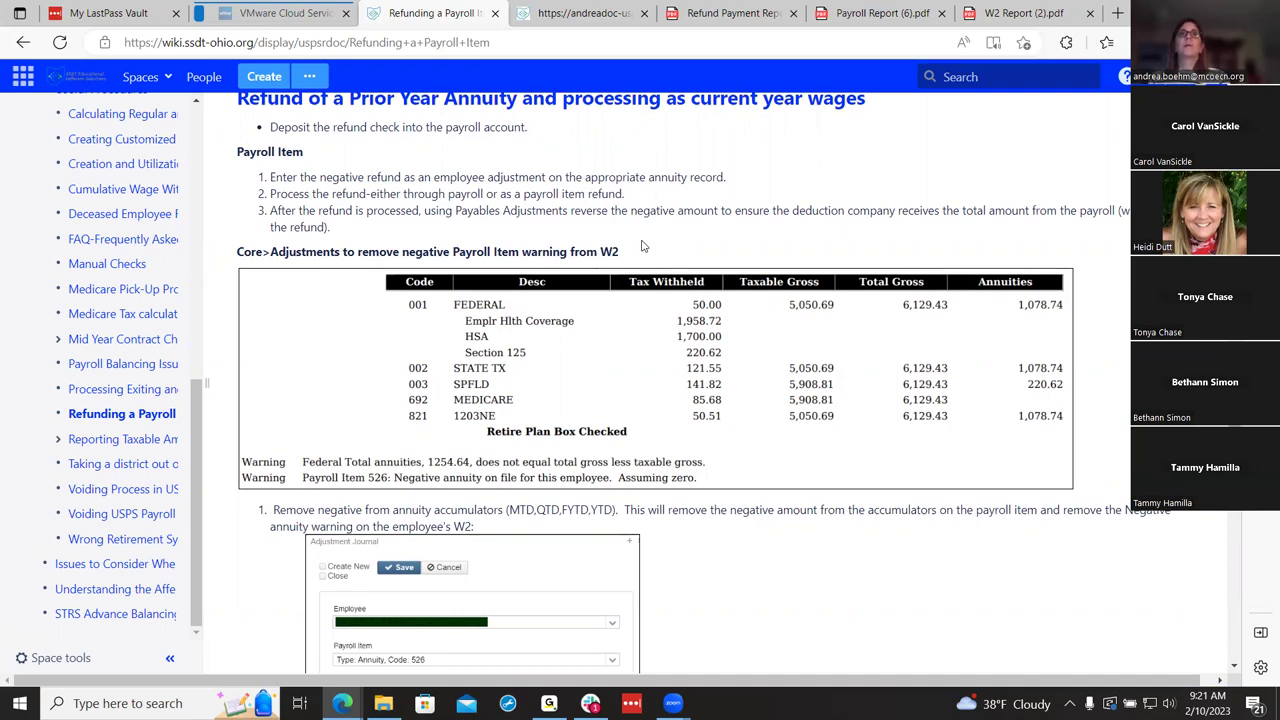
scroll(642, 246, "down", 1)
scroll(642, 246, "up", 1)
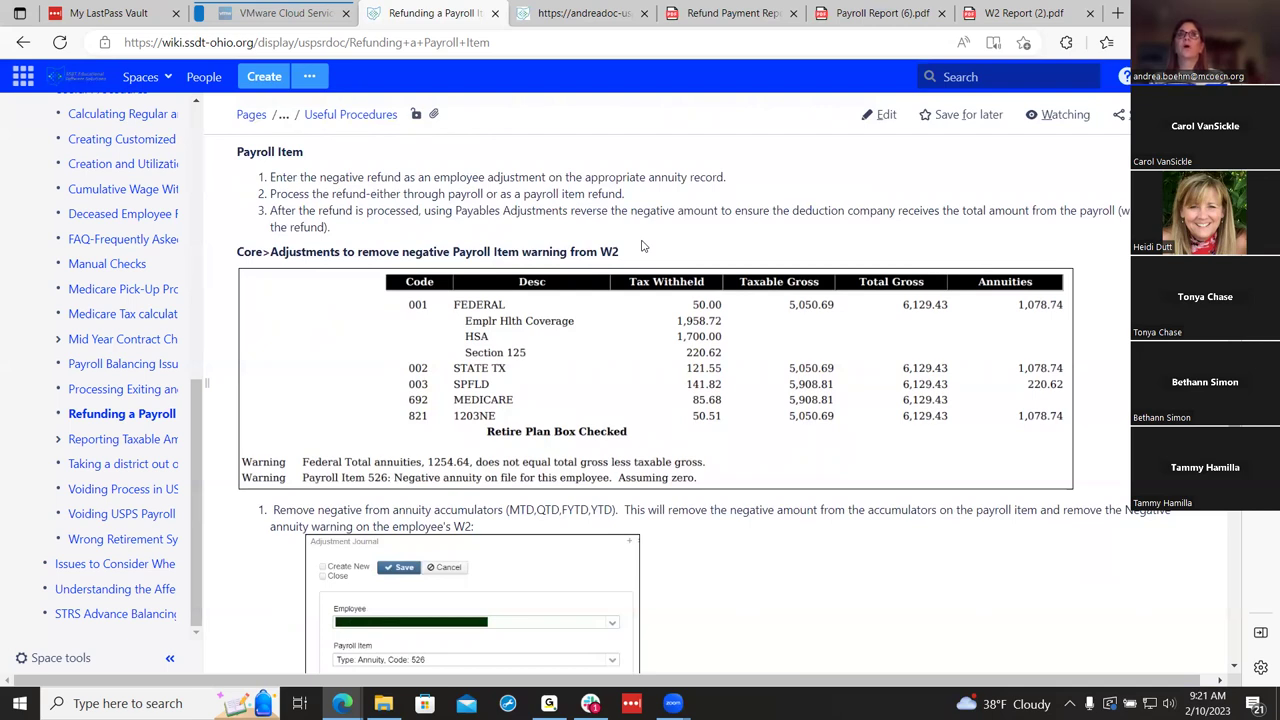
Step: Return to USPS, discard the unsaved adjustment, and open the Processing options
left_click(585, 13)
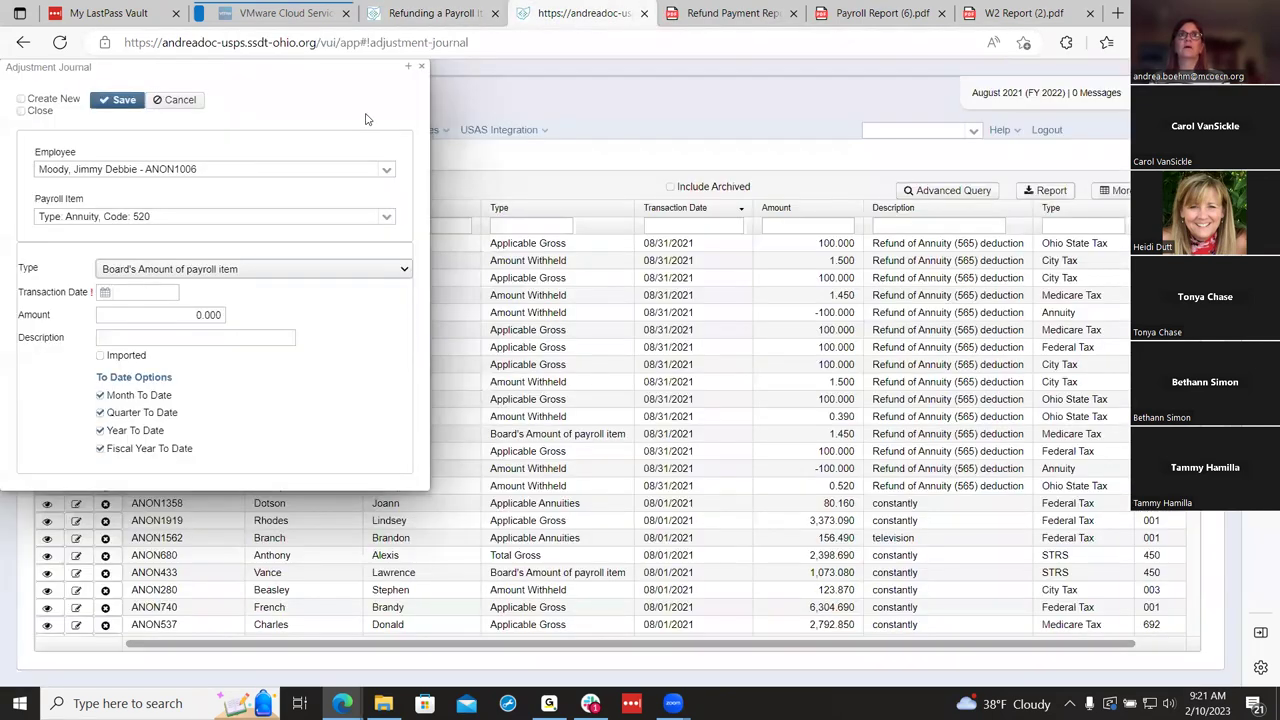
left_click(421, 67)
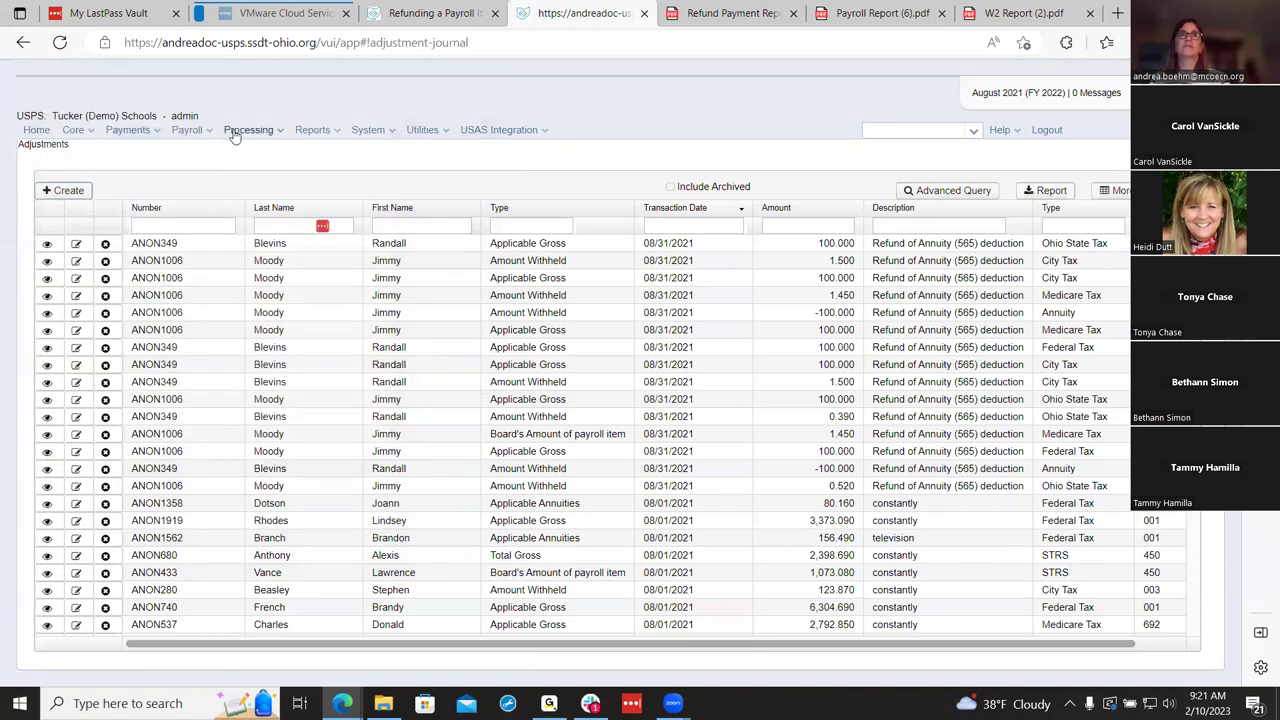
left_click(240, 131)
Step: Go back to the wiki and read how to remove the negative payroll item warning from the W2 through Core Adjustments
left_click(432, 13)
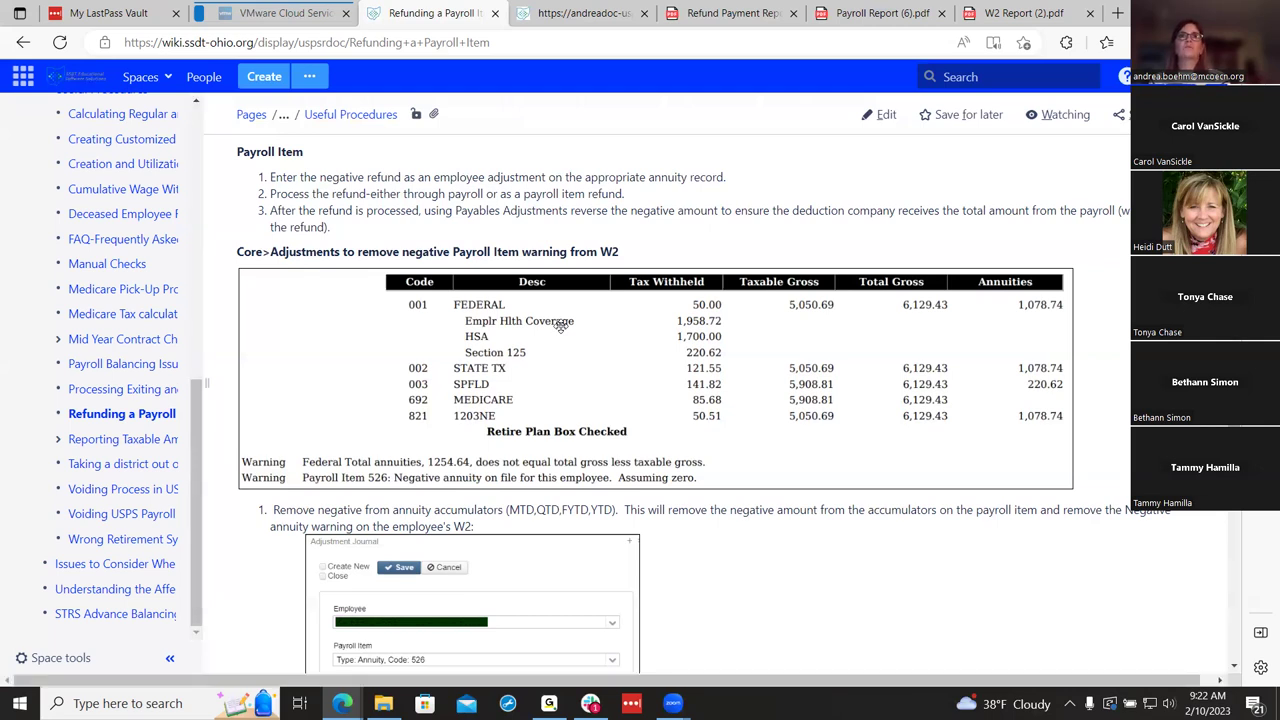
scroll(597, 359, "down", 1)
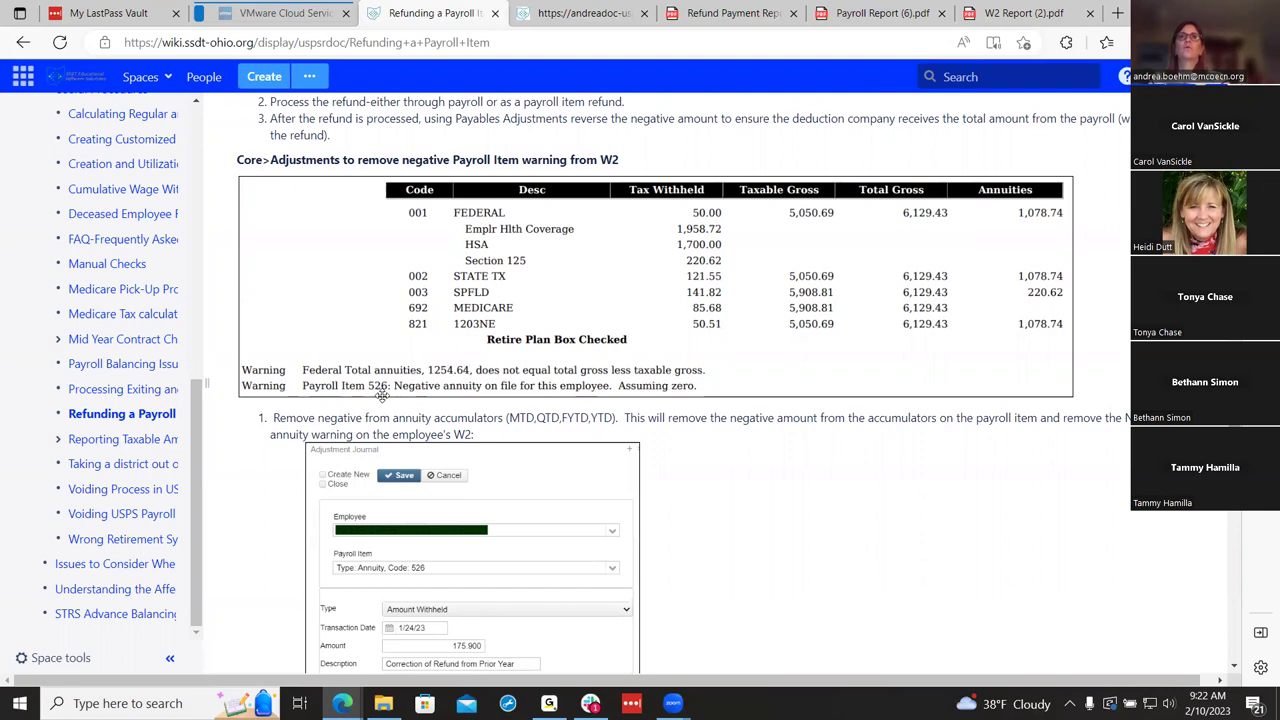
scroll(382, 395, "down", 1)
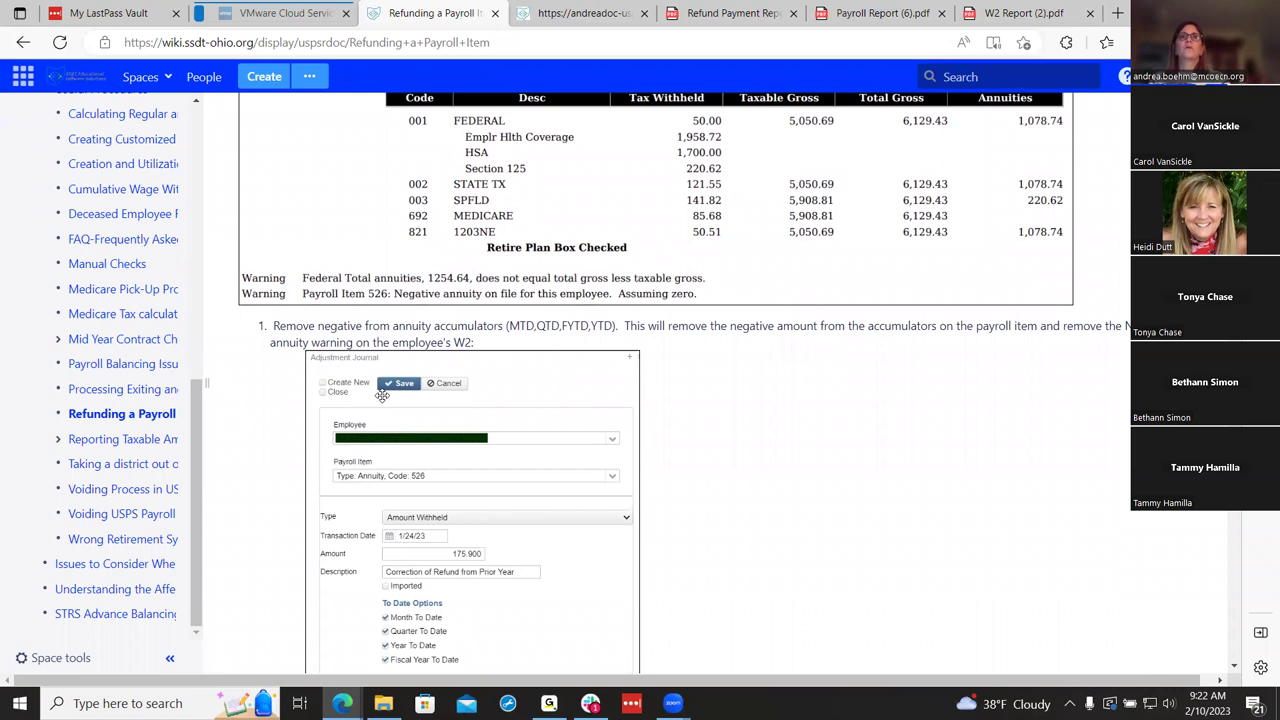
scroll(382, 395, "down", 1)
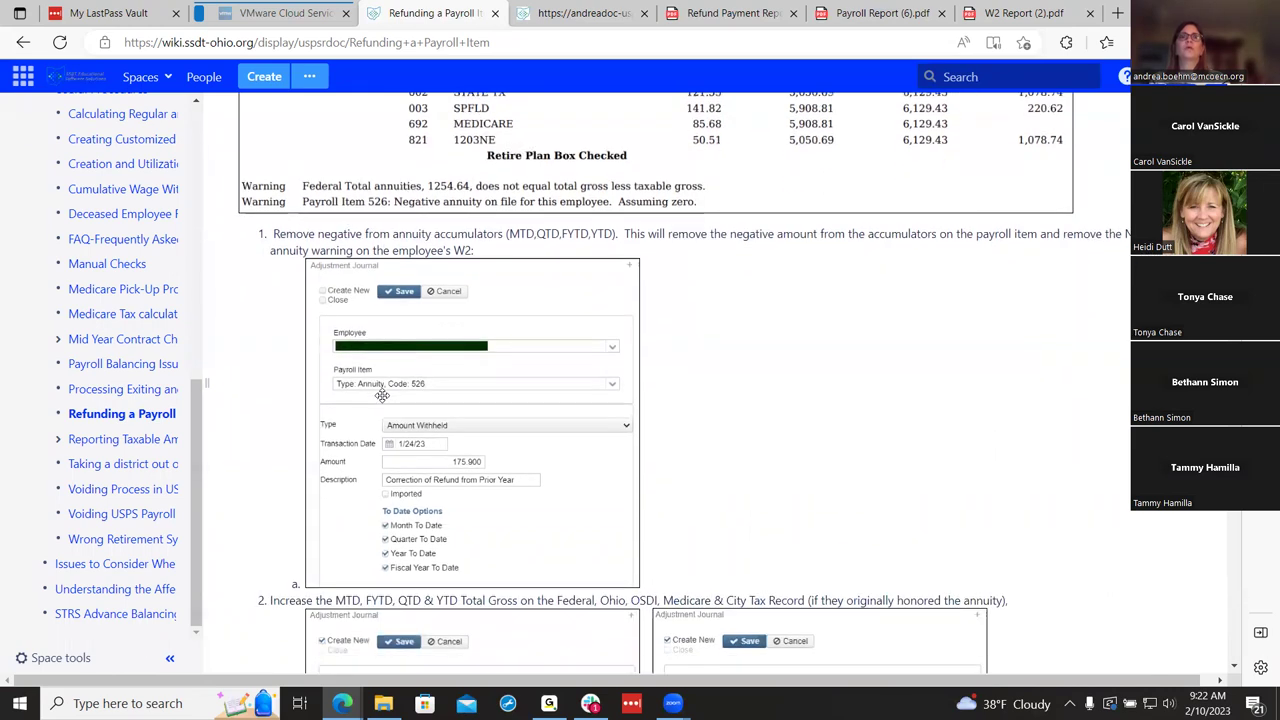
scroll(382, 395, "down", 1)
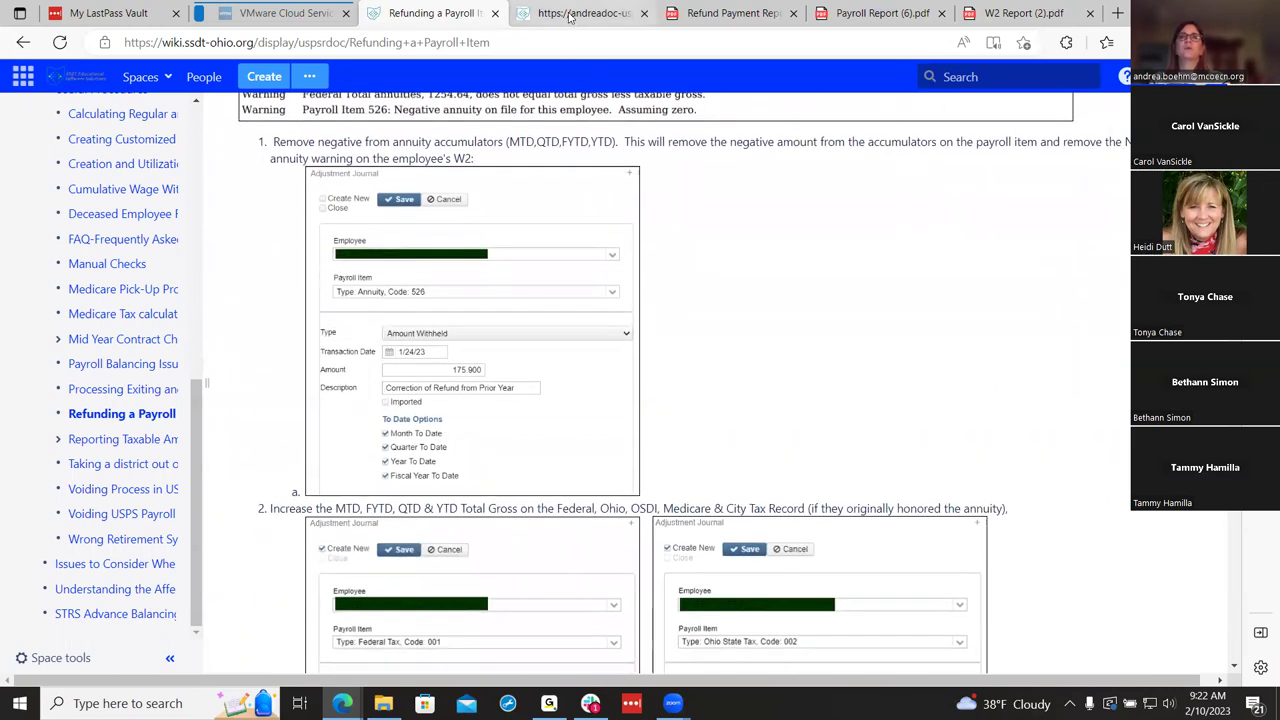
Step: Check the USPS Adjustments list and the Refund Payment Report
left_click(519, 28)
left_click(187, 130)
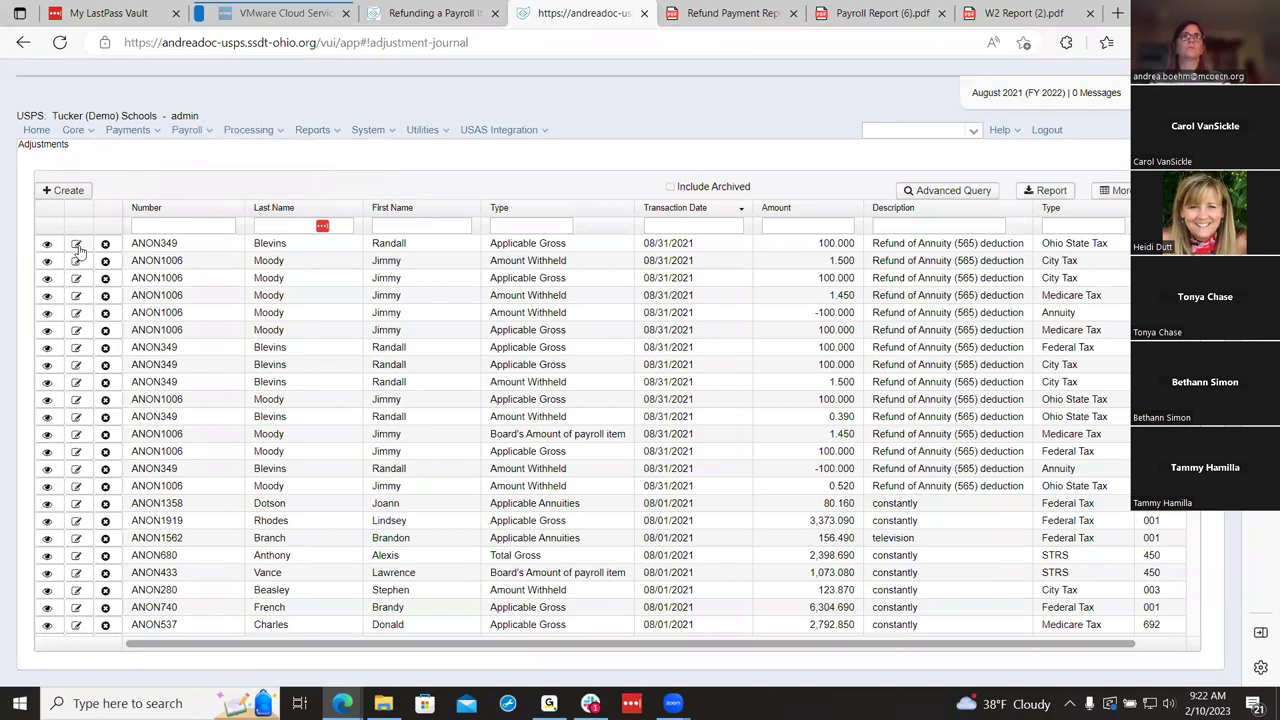
left_click(733, 15)
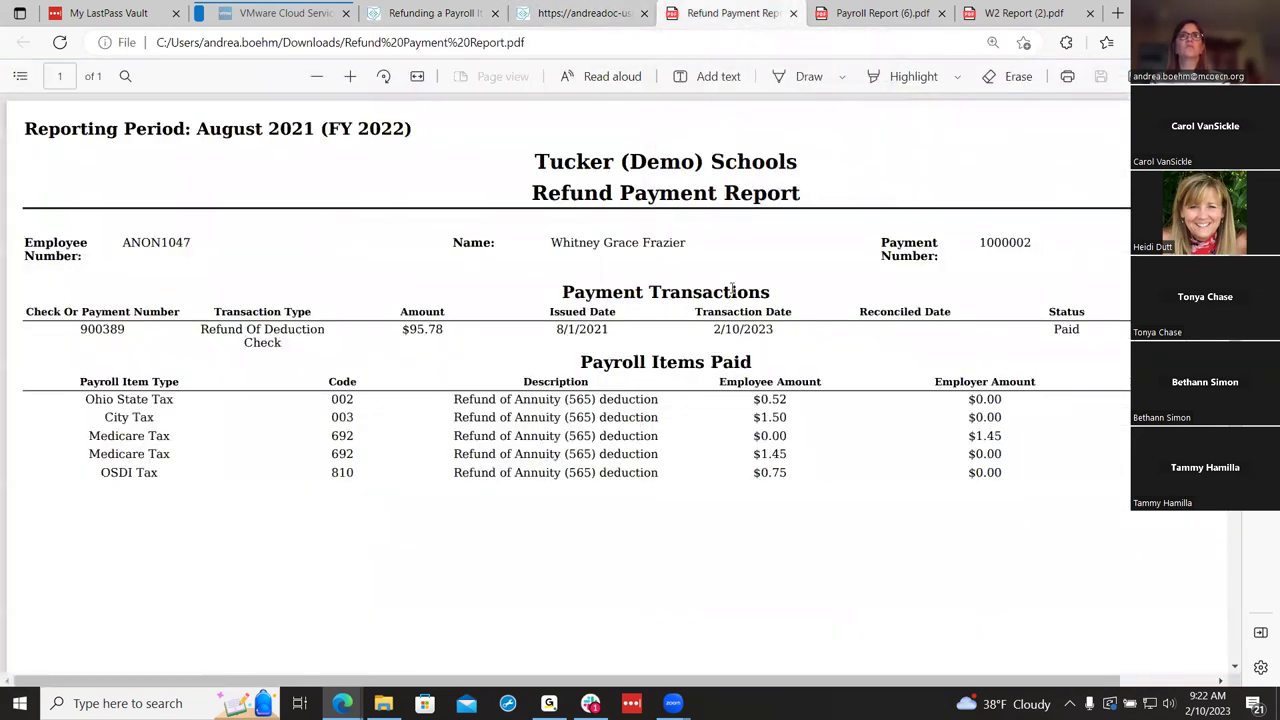
left_click(597, 10)
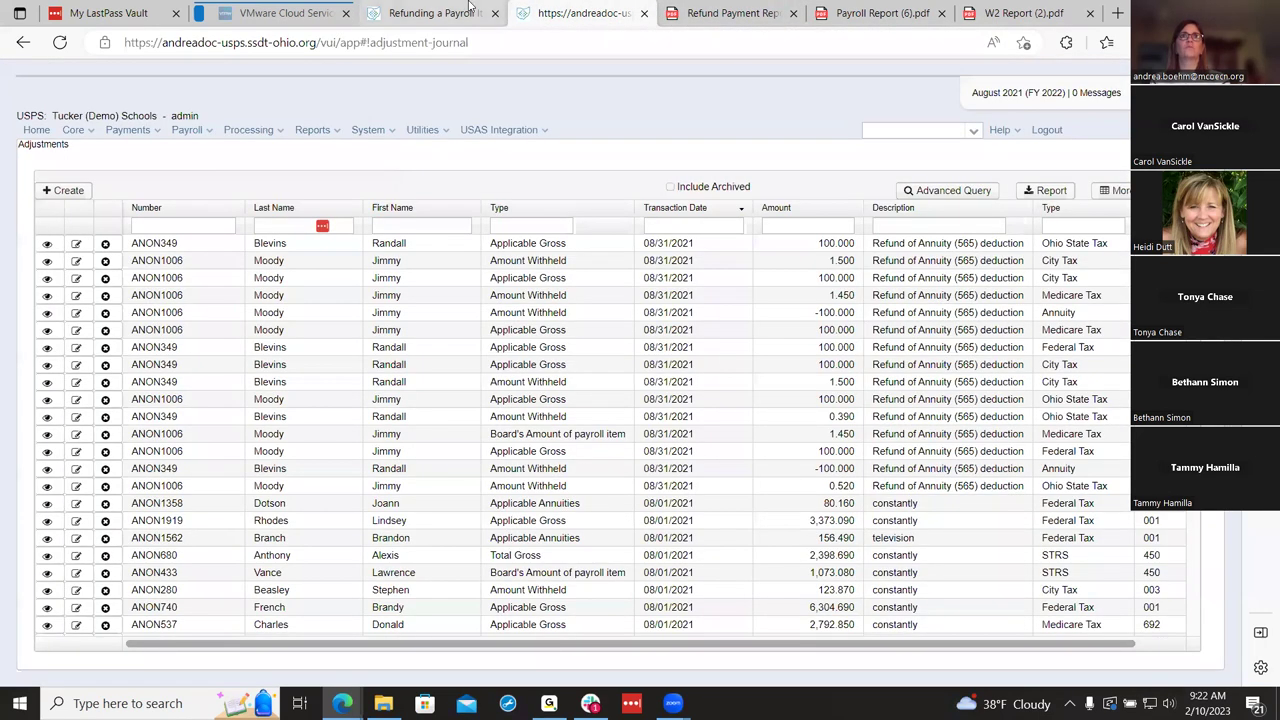
Step: Return to the wiki and examine the example Amount Withheld adjustment that removes the negative from the annuity accumulators
left_click(432, 13)
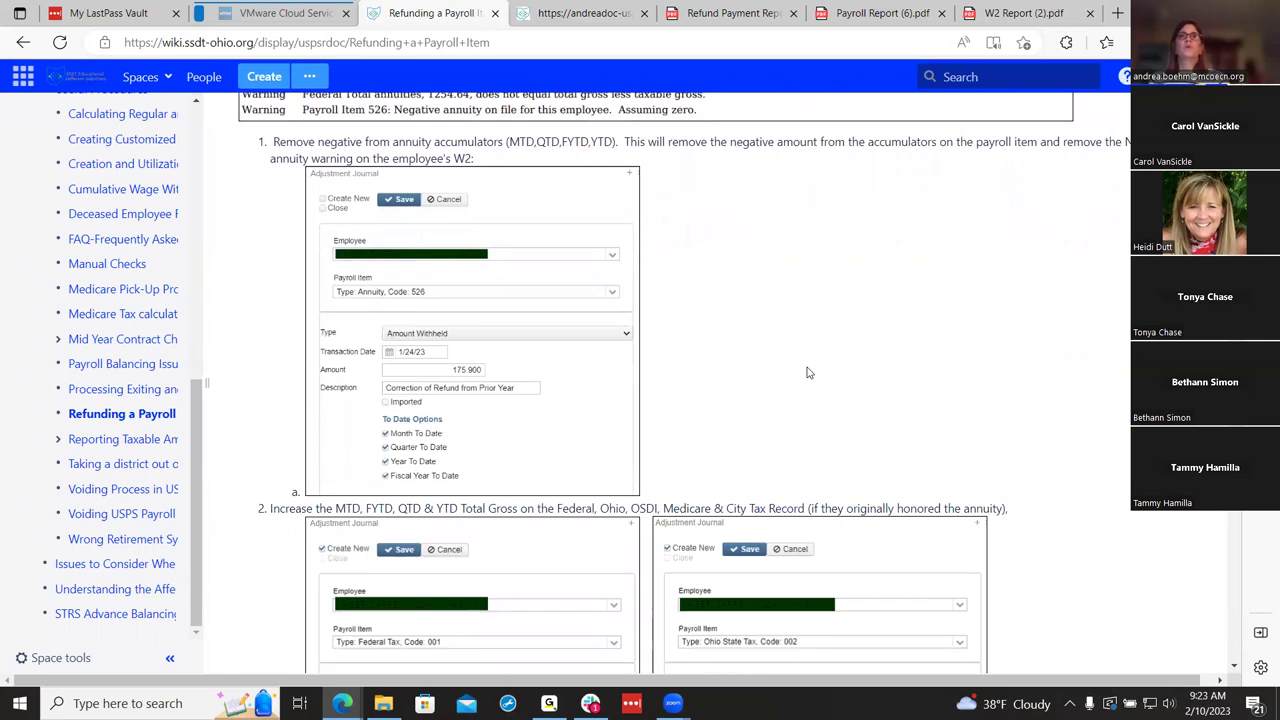
scroll(791, 357, "up", 1)
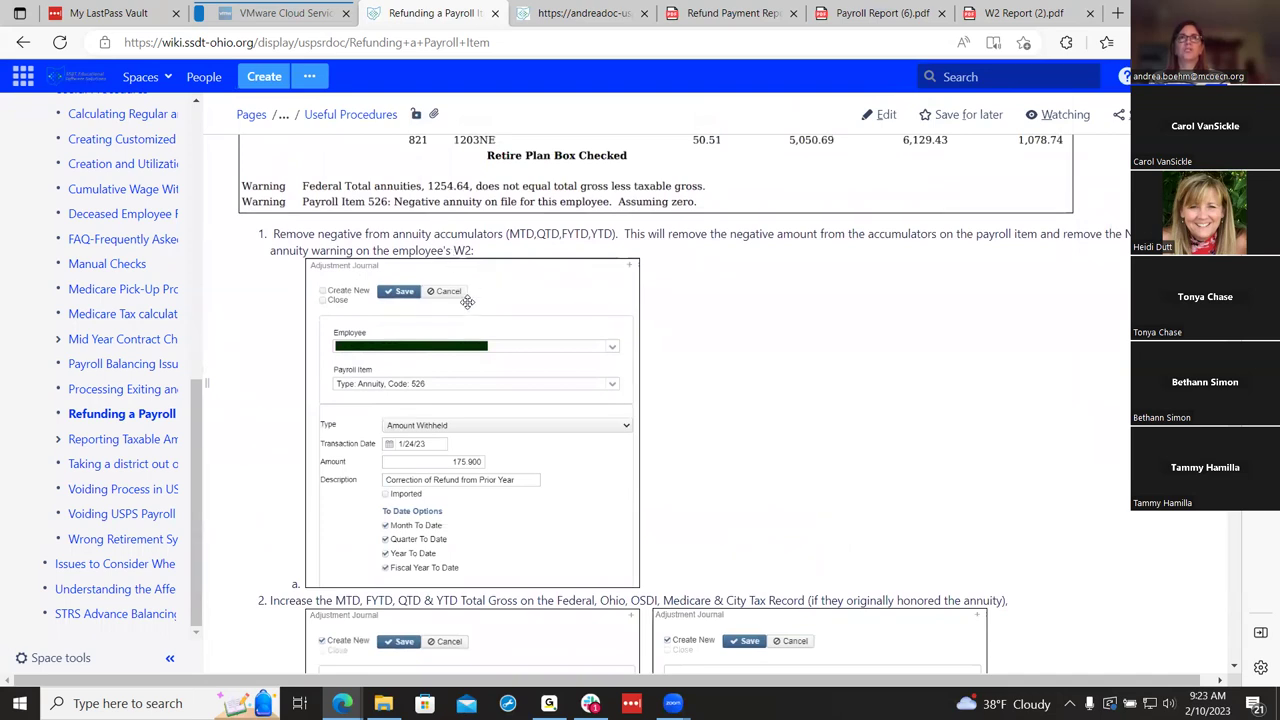
scroll(523, 379, "down", 1)
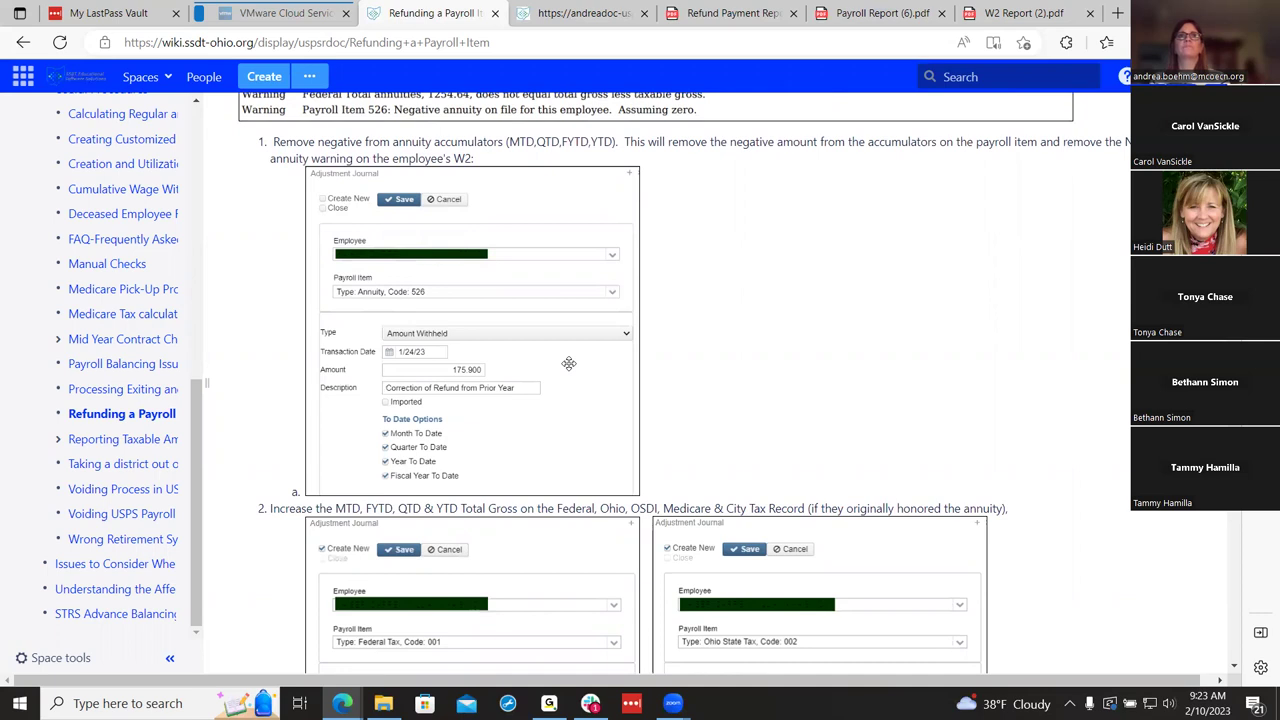
scroll(568, 363, "up", 1)
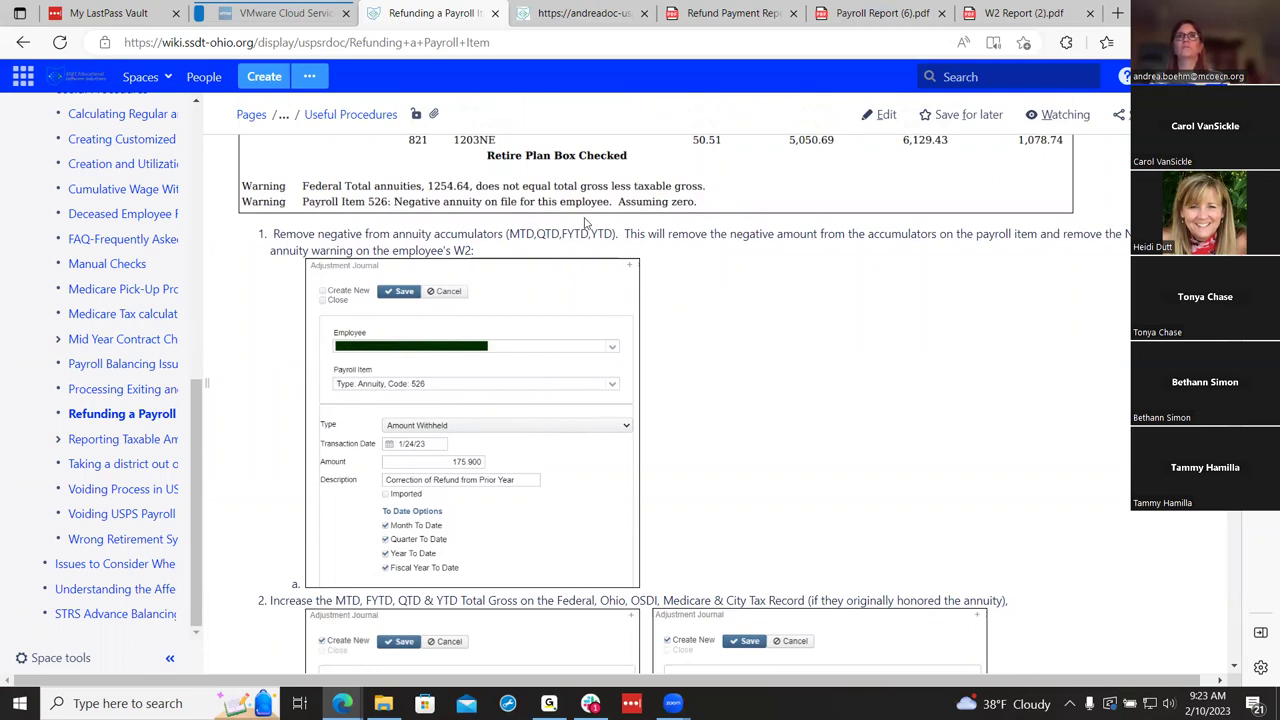
scroll(730, 413, "down", 1)
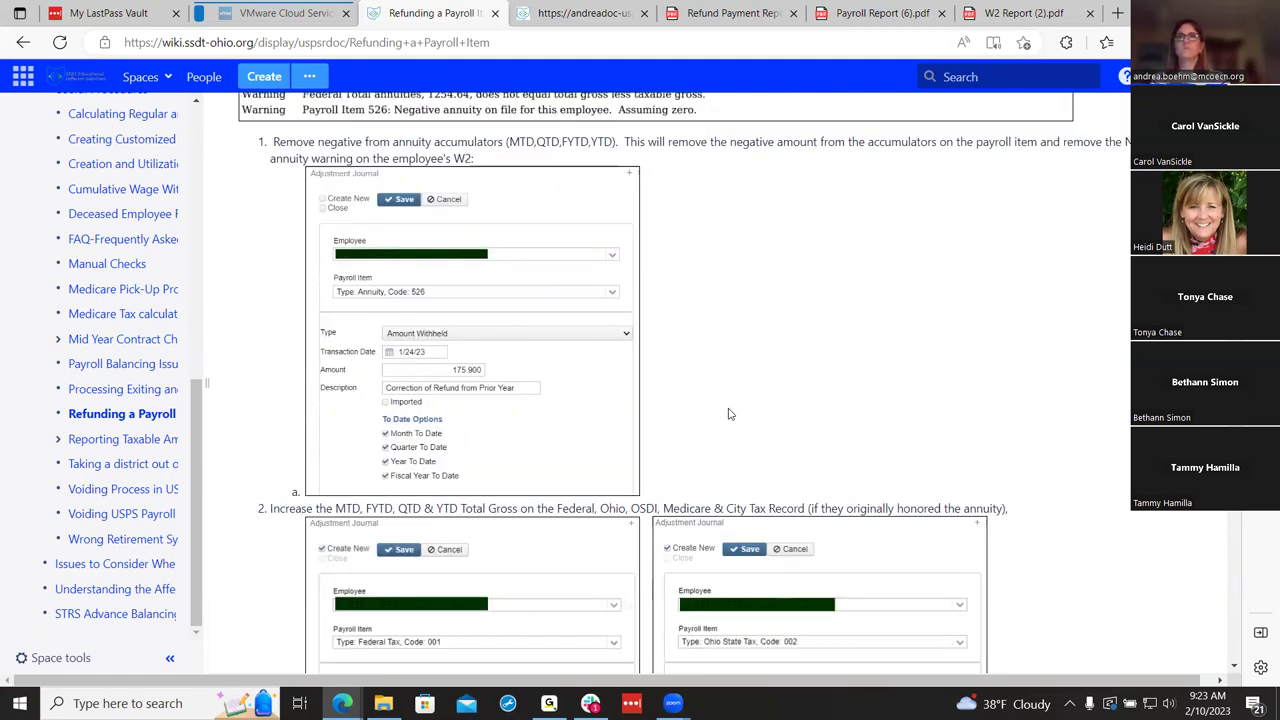
Step: Read the wiki's W2 warnings and example Total Gross adjustments for the Federal, Ohio, OSDI and Medicare tax records, through the city annuity rules
scroll(730, 413, "down", 1)
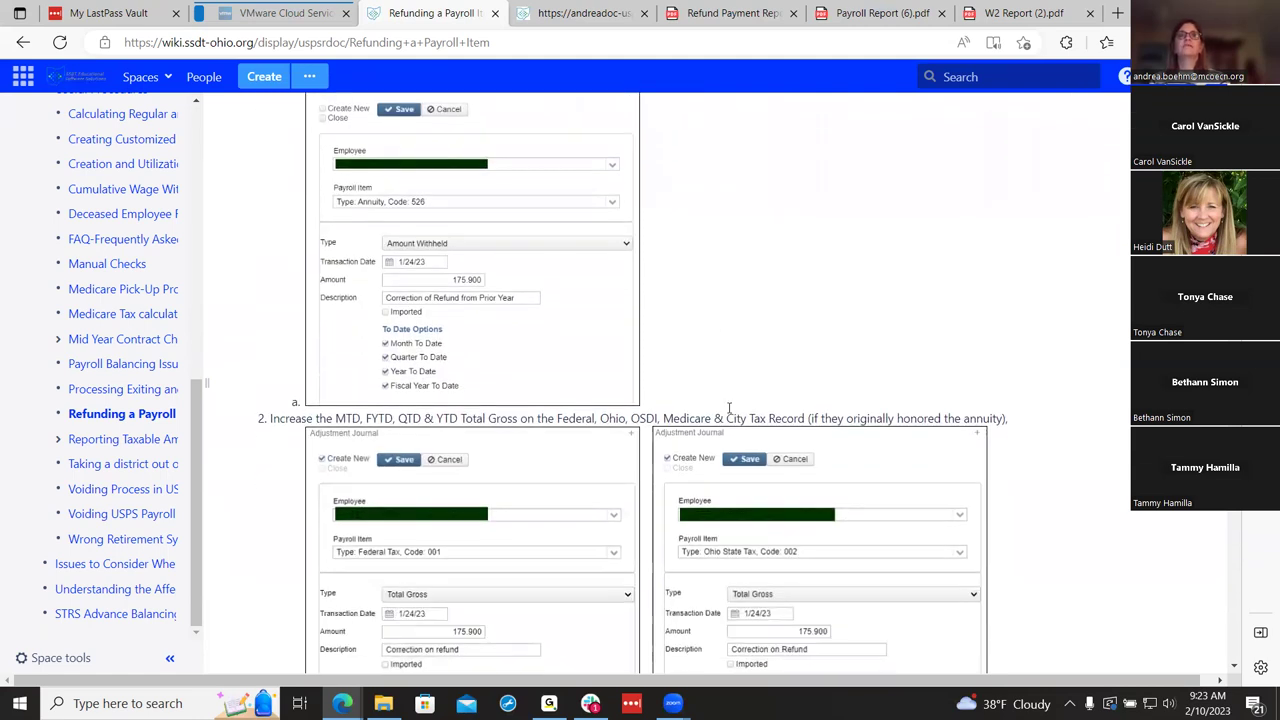
scroll(729, 413, "up", 3)
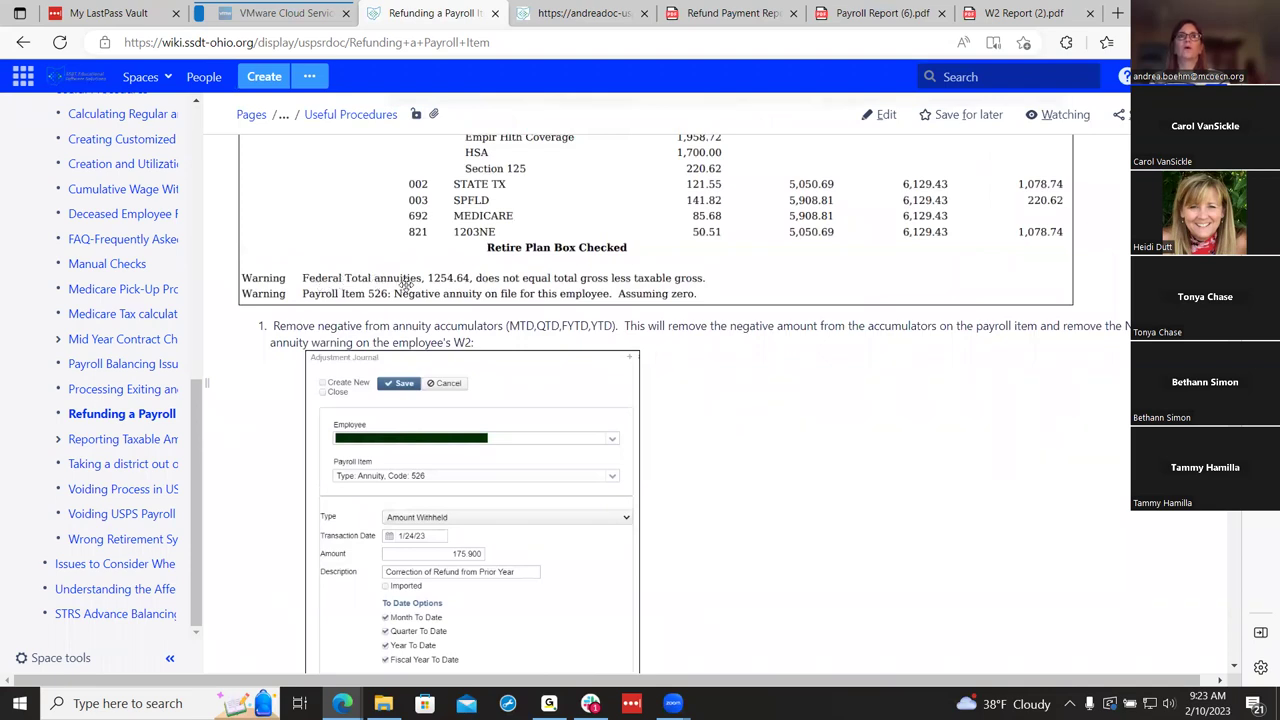
scroll(888, 498, "down", 3)
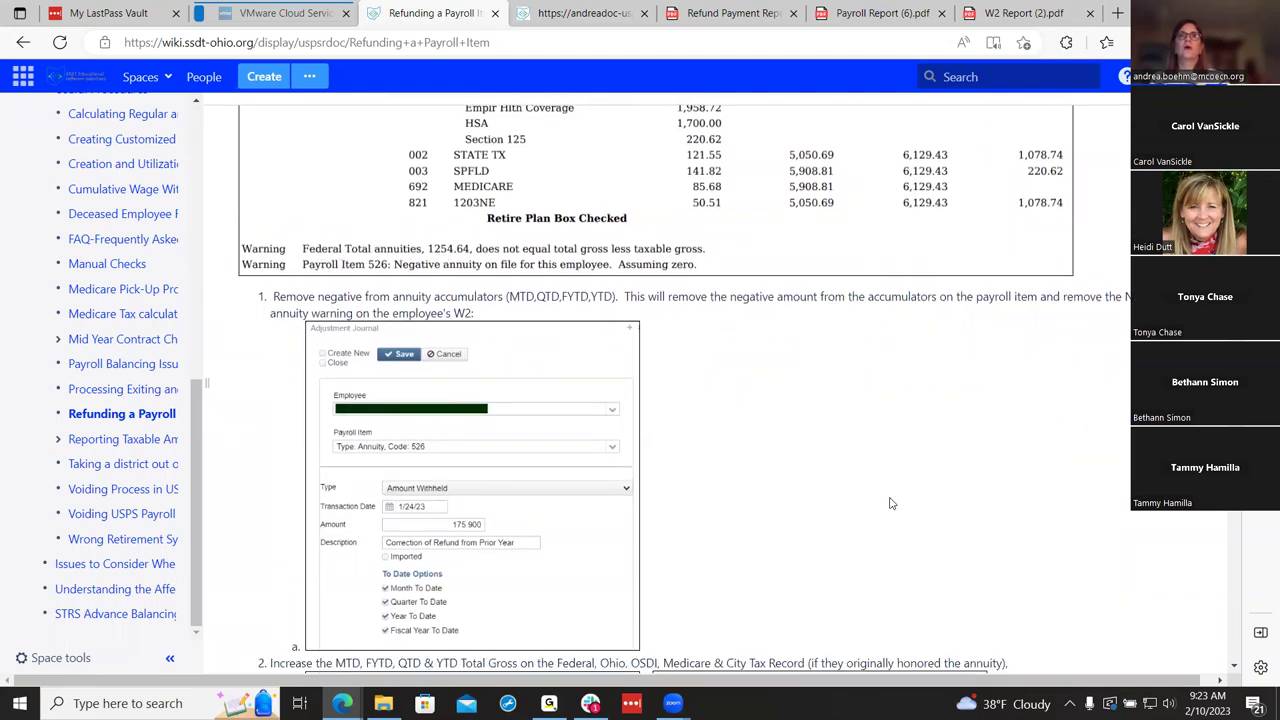
scroll(887, 497, "down", 1)
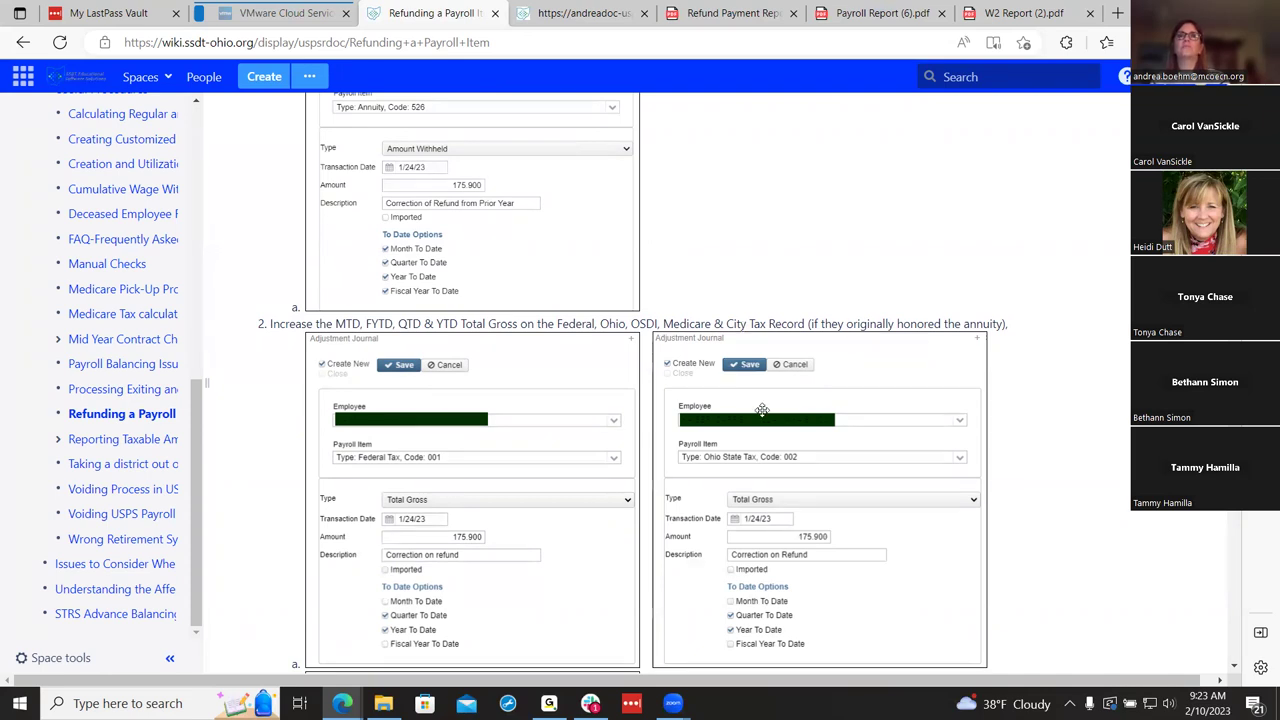
scroll(762, 410, "down", 3)
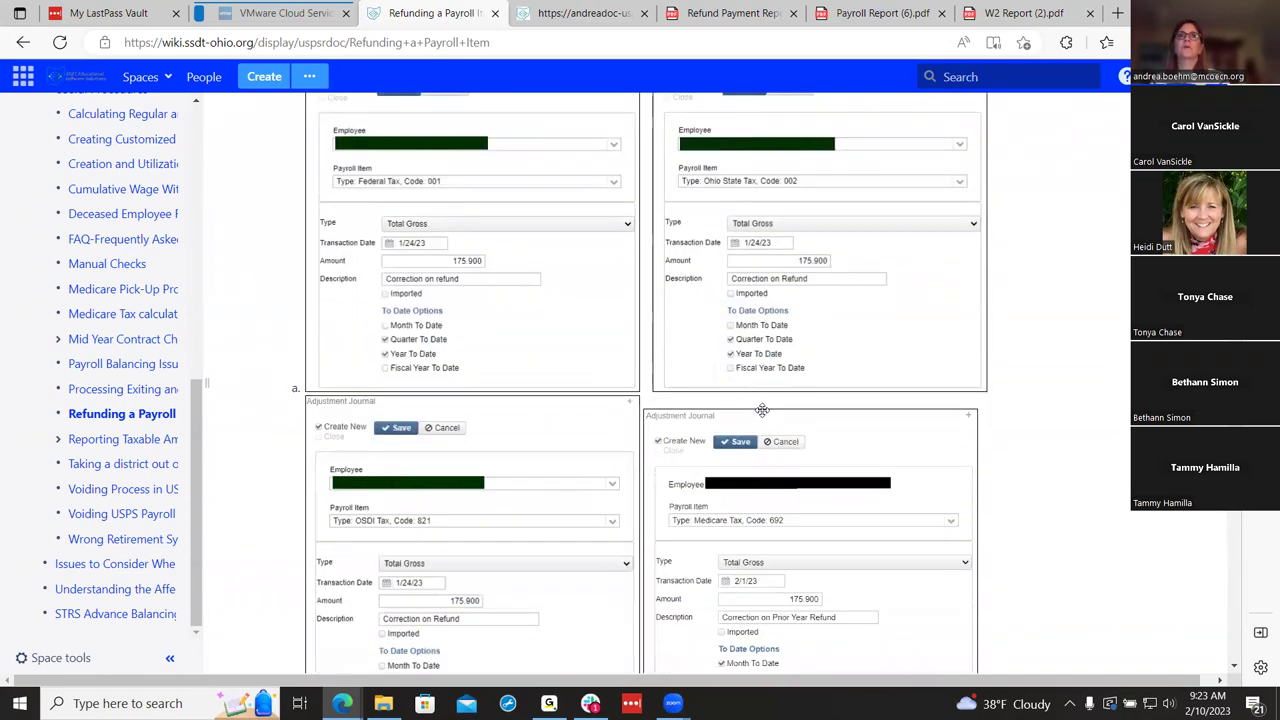
scroll(762, 410, "down", 1)
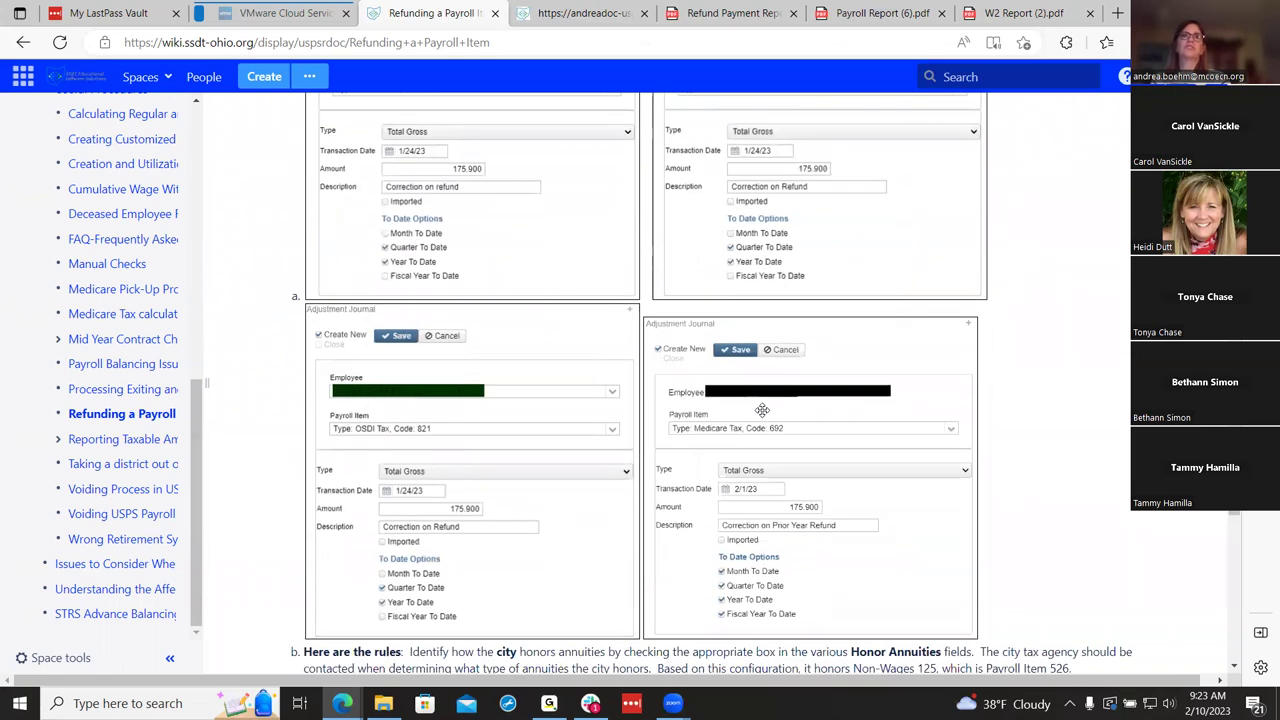
scroll(762, 410, "down", 4)
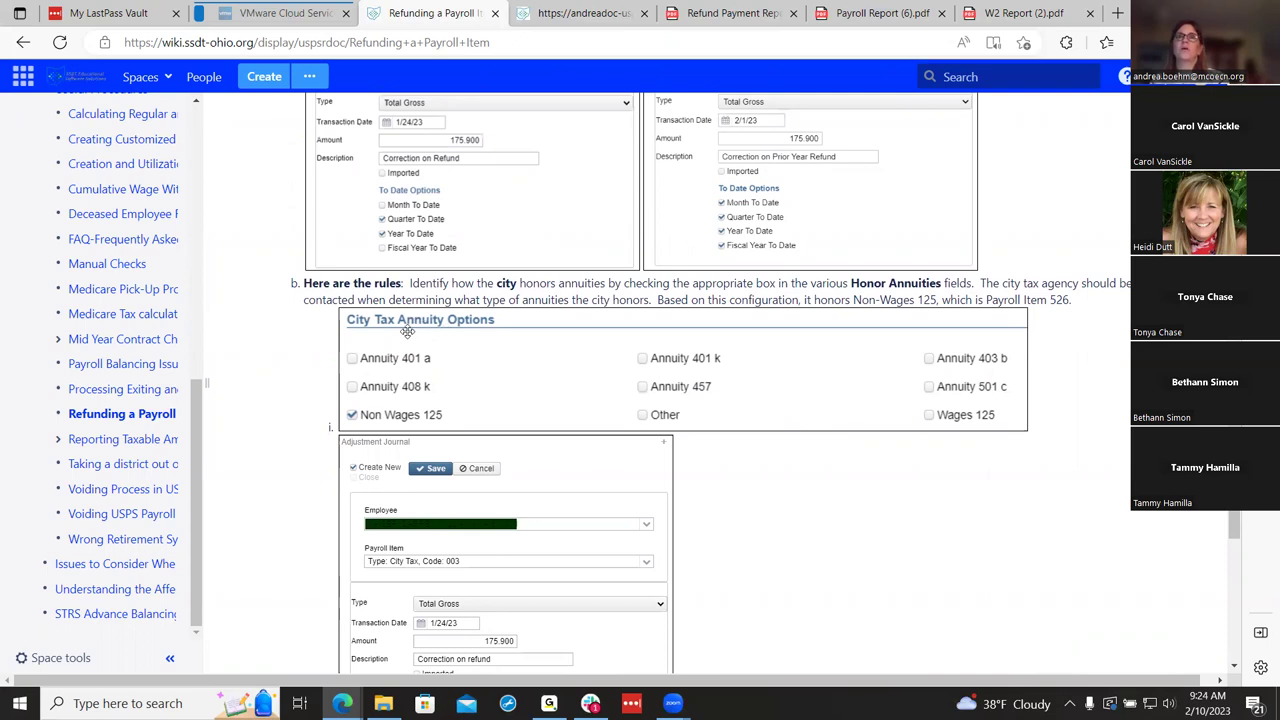
Step: Switch to USPS, open the 003 City Tax record in Payroll Item Configuration for editing and review its City Tax Annuity Options
left_click(550, 12)
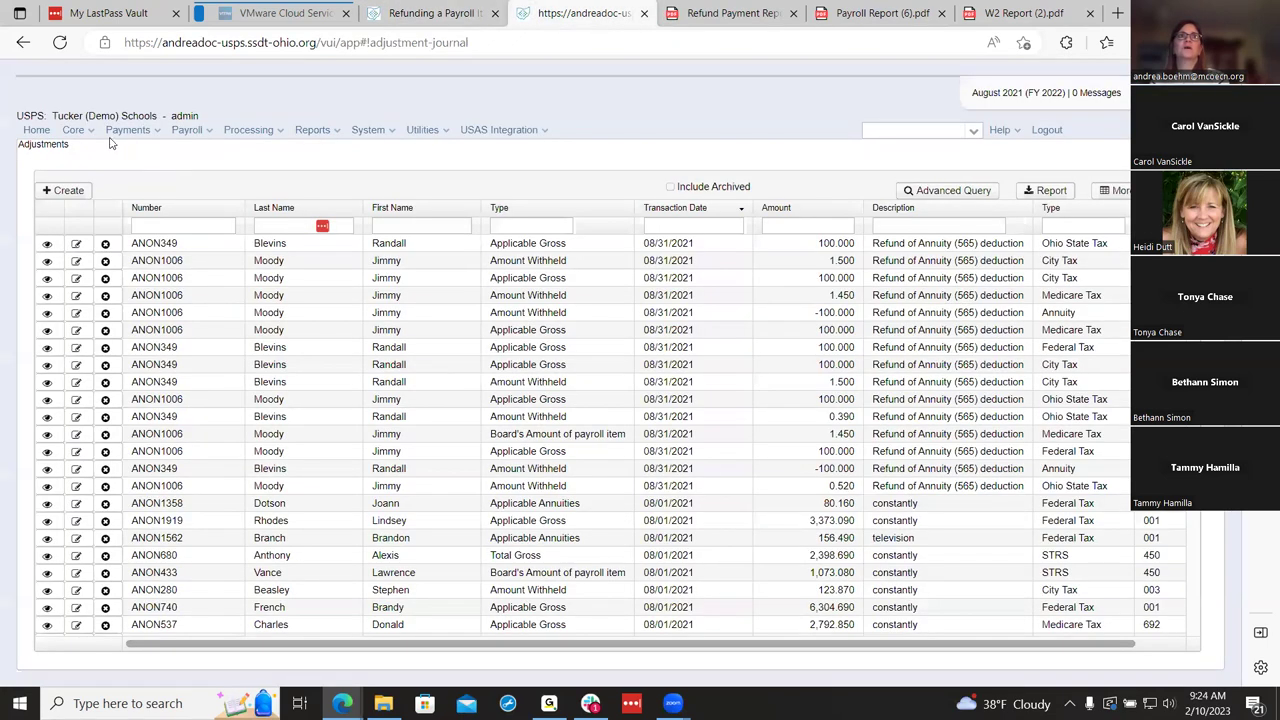
left_click(88, 132)
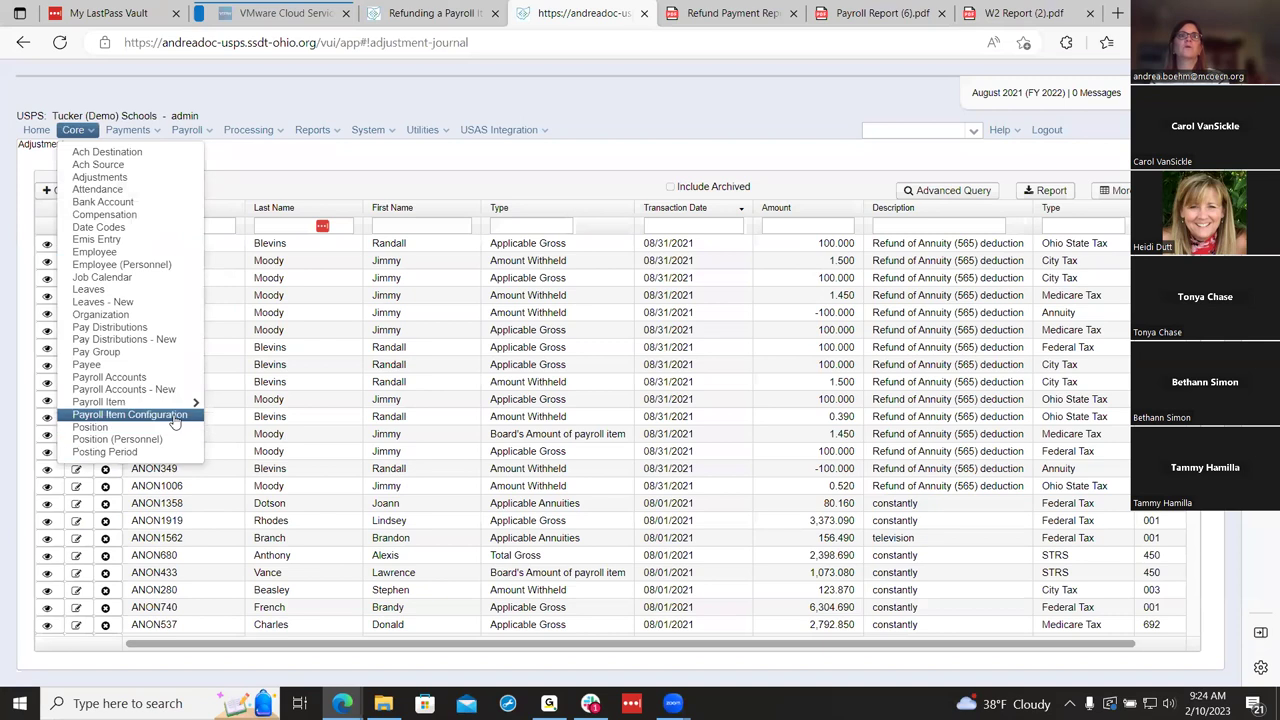
left_click(175, 418)
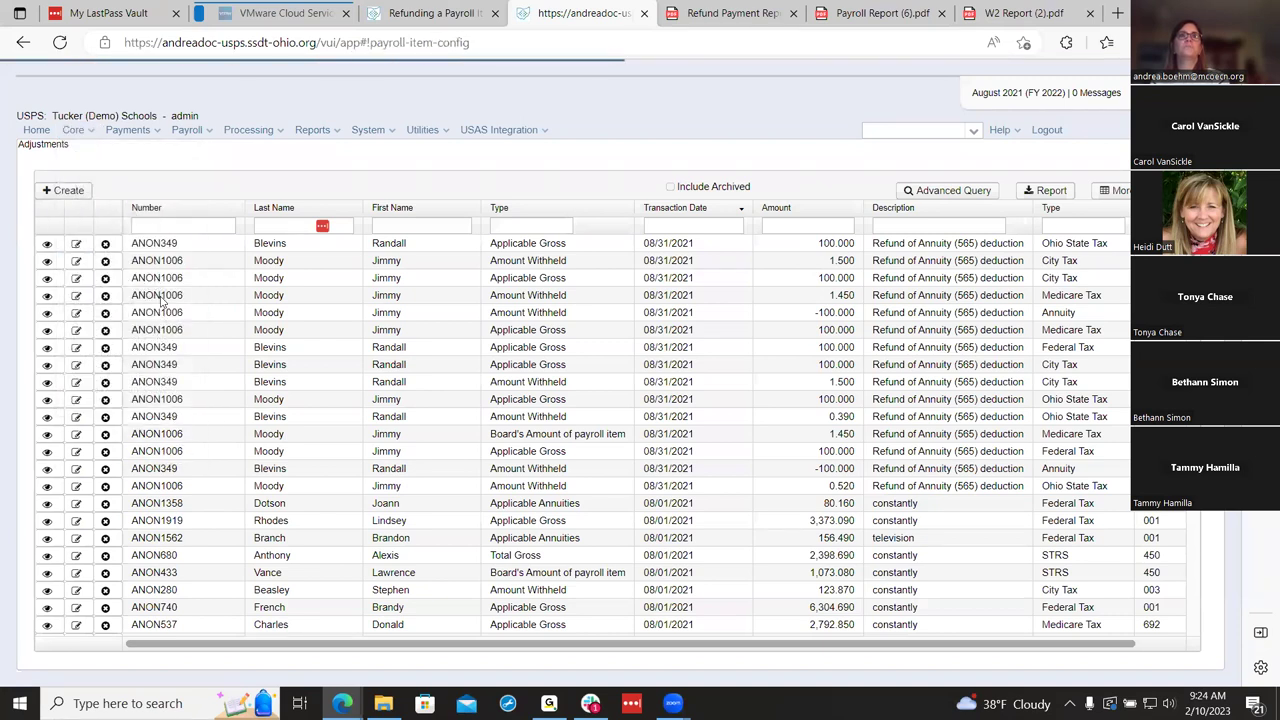
left_click(78, 279)
scroll(347, 362, "down", 2)
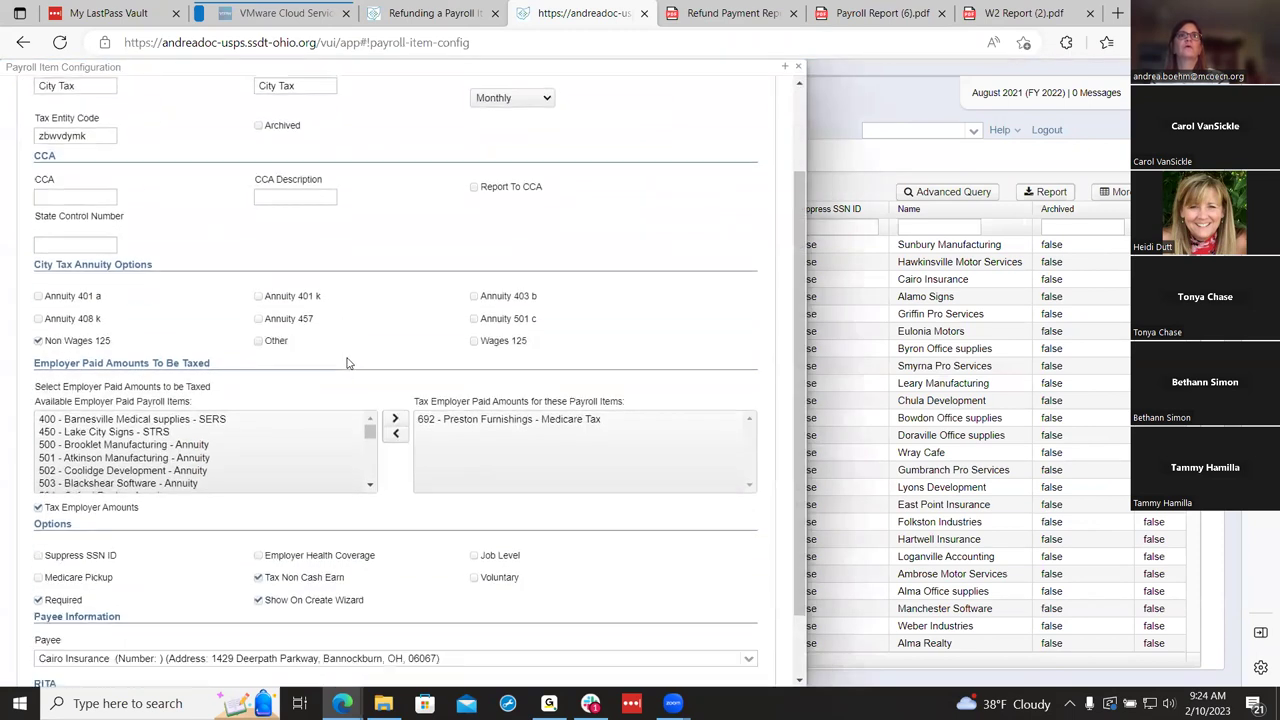
scroll(347, 362, "down", 1)
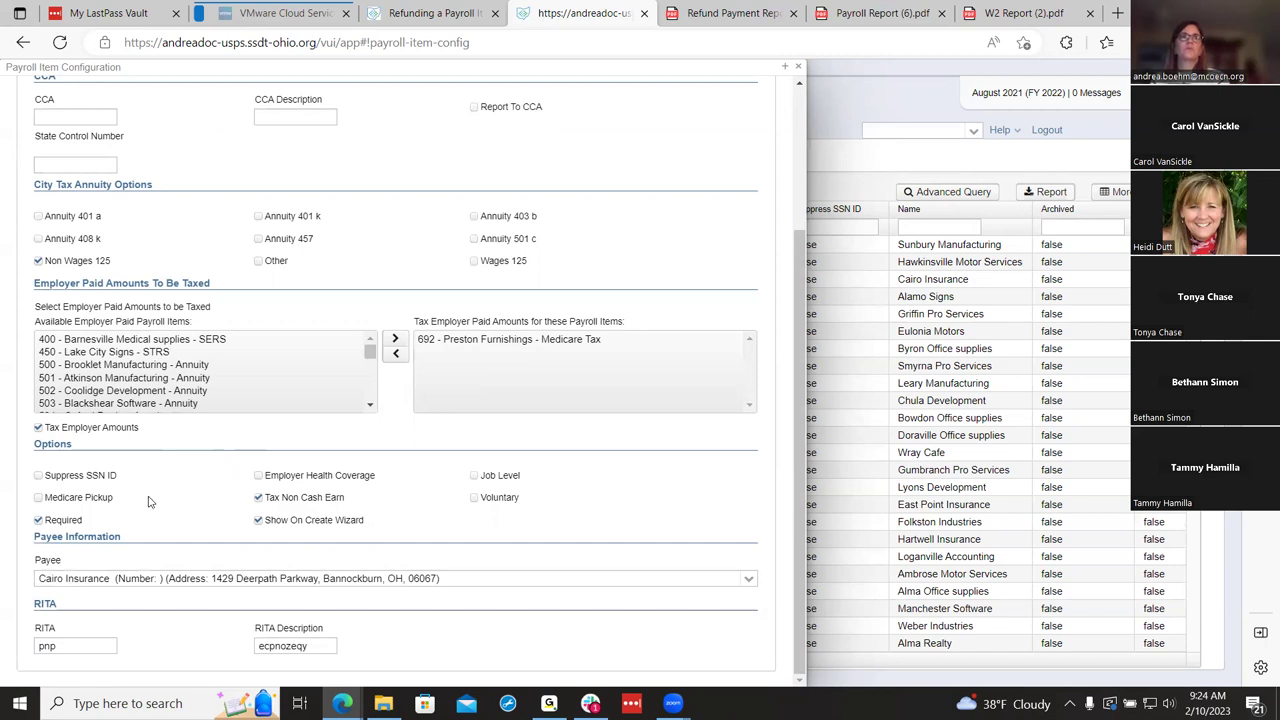
scroll(150, 500, "up", 3)
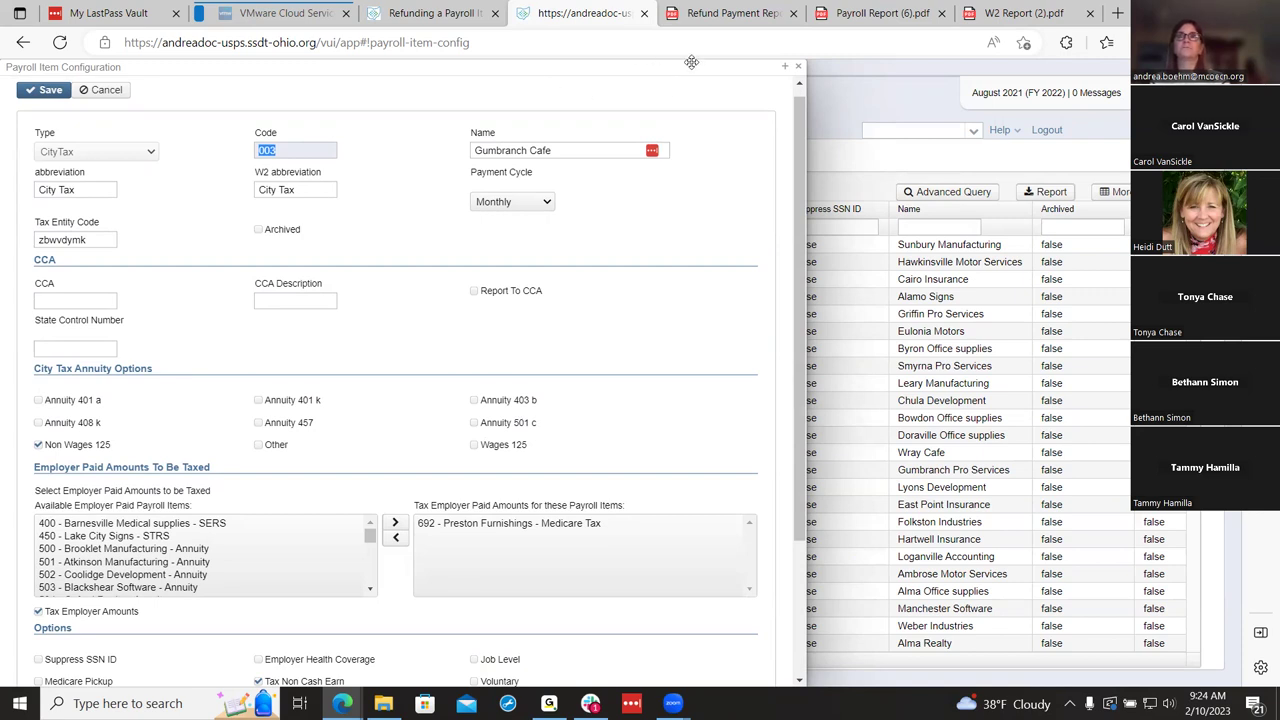
Step: Return to the wiki and read the city annuity rules and the example Total Gross adjustment for City Tax 003
left_click(440, 14)
scroll(487, 300, "up", 10)
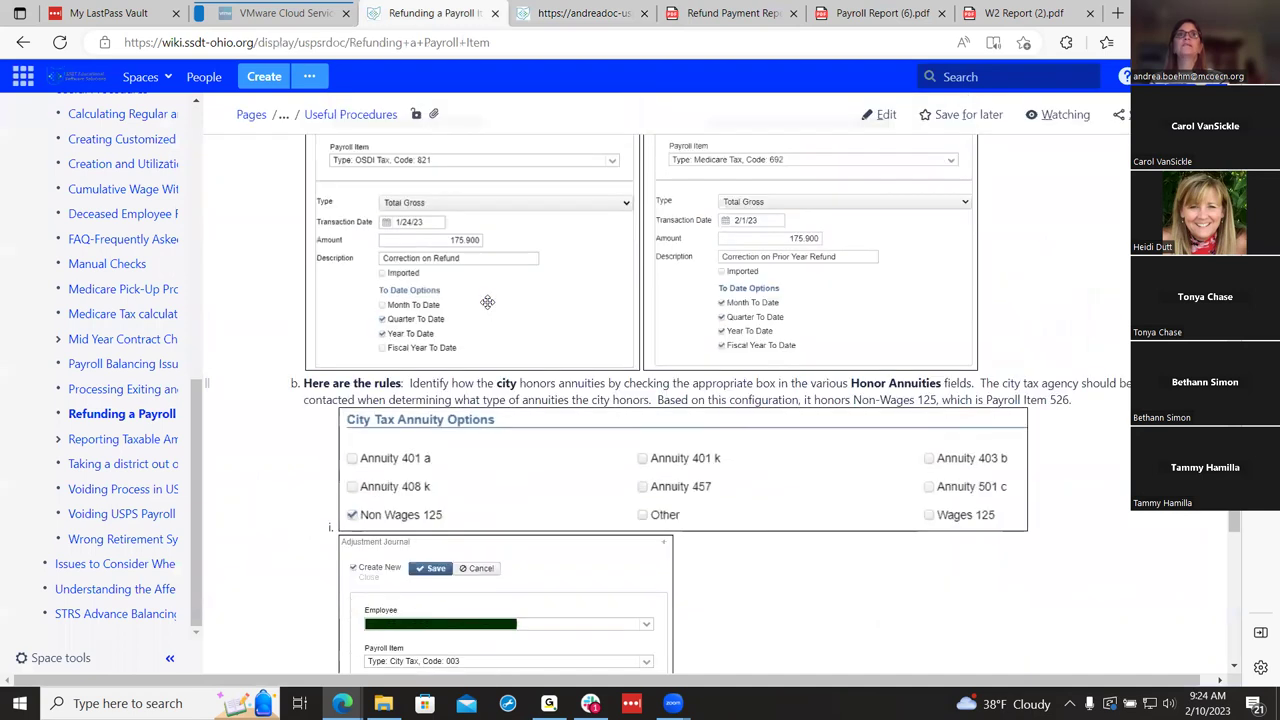
scroll(487, 300, "down", 5)
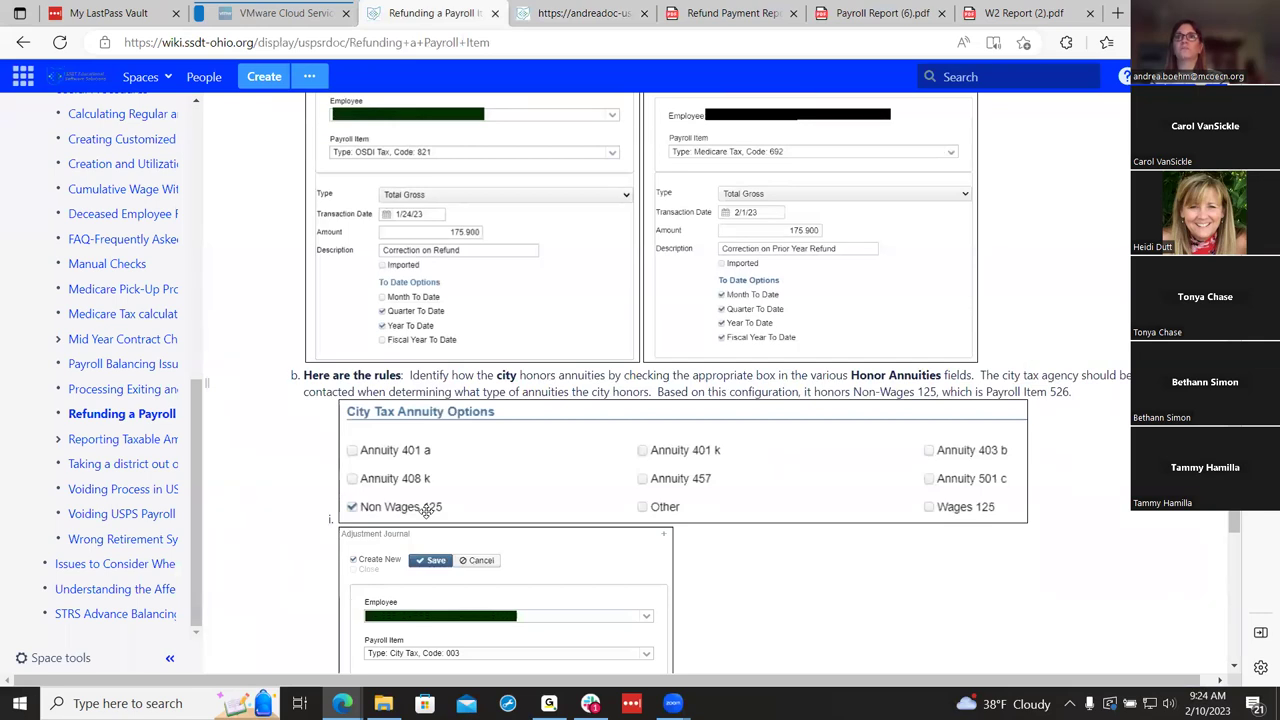
scroll(427, 510, "down", 3)
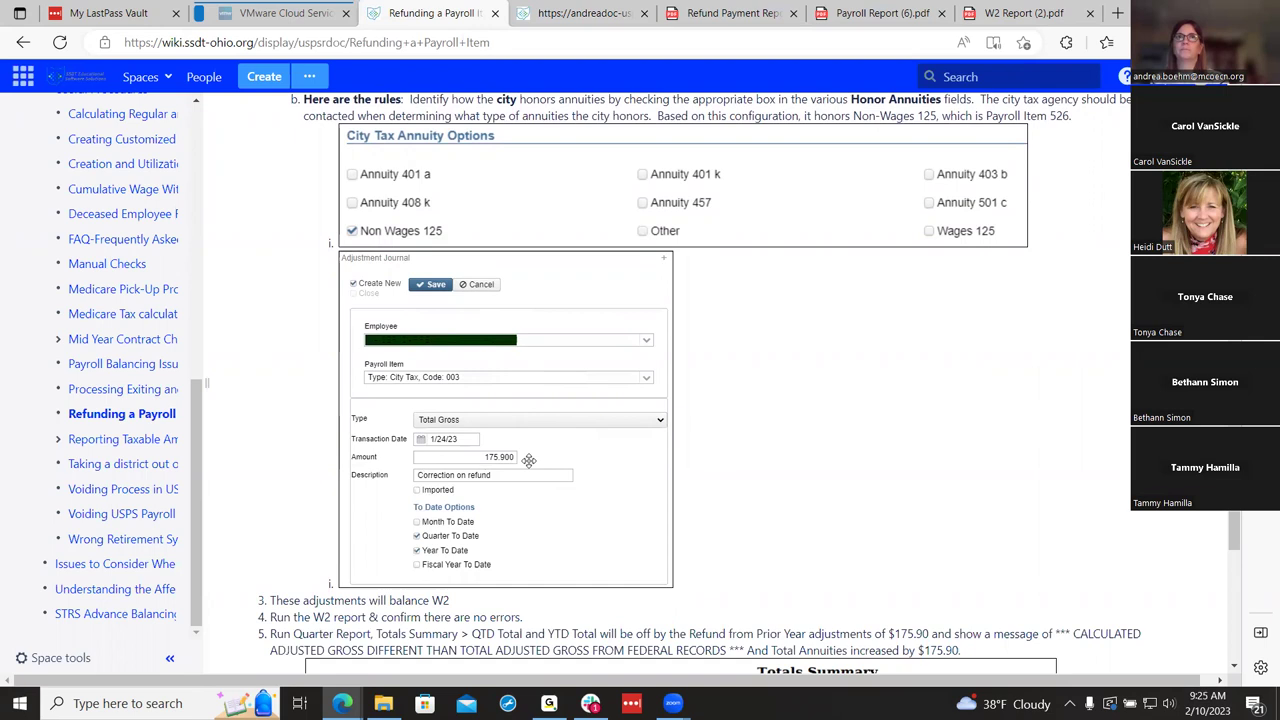
scroll(528, 459, "down", 1)
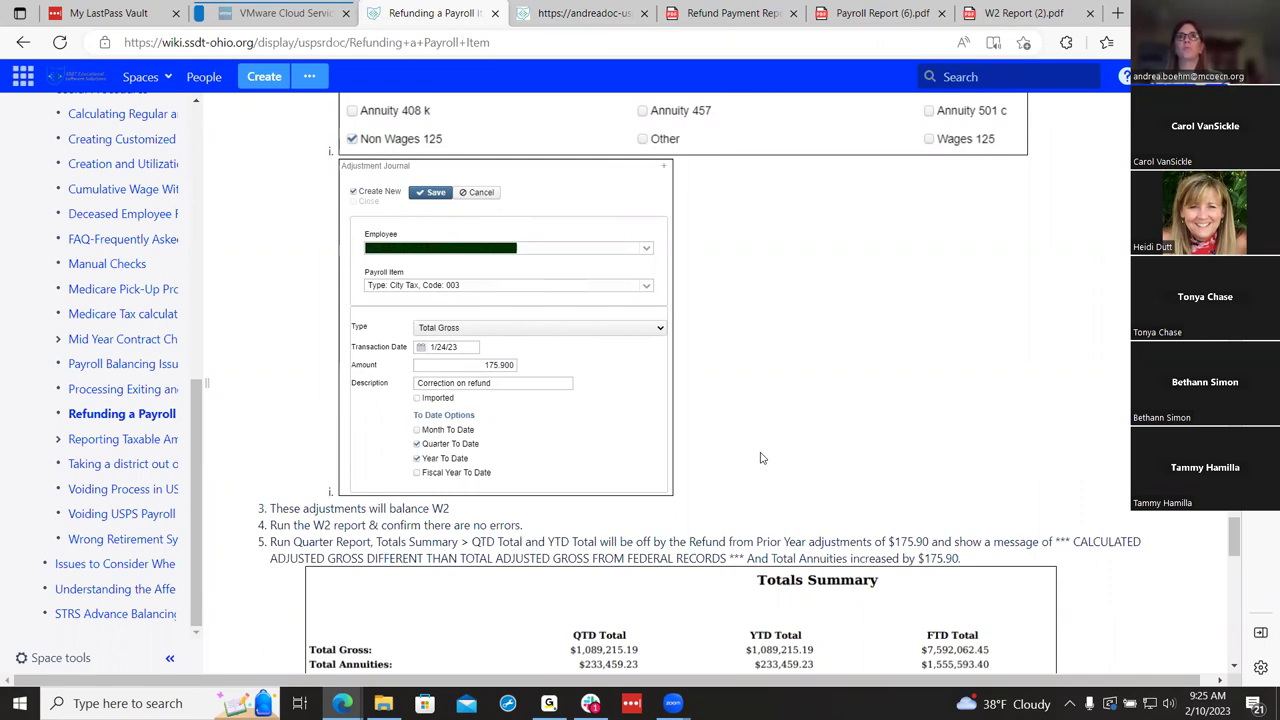
Step: Recheck the example W2 totals and warnings against the adjustments that balance the W2
scroll(760, 458, "up", 10)
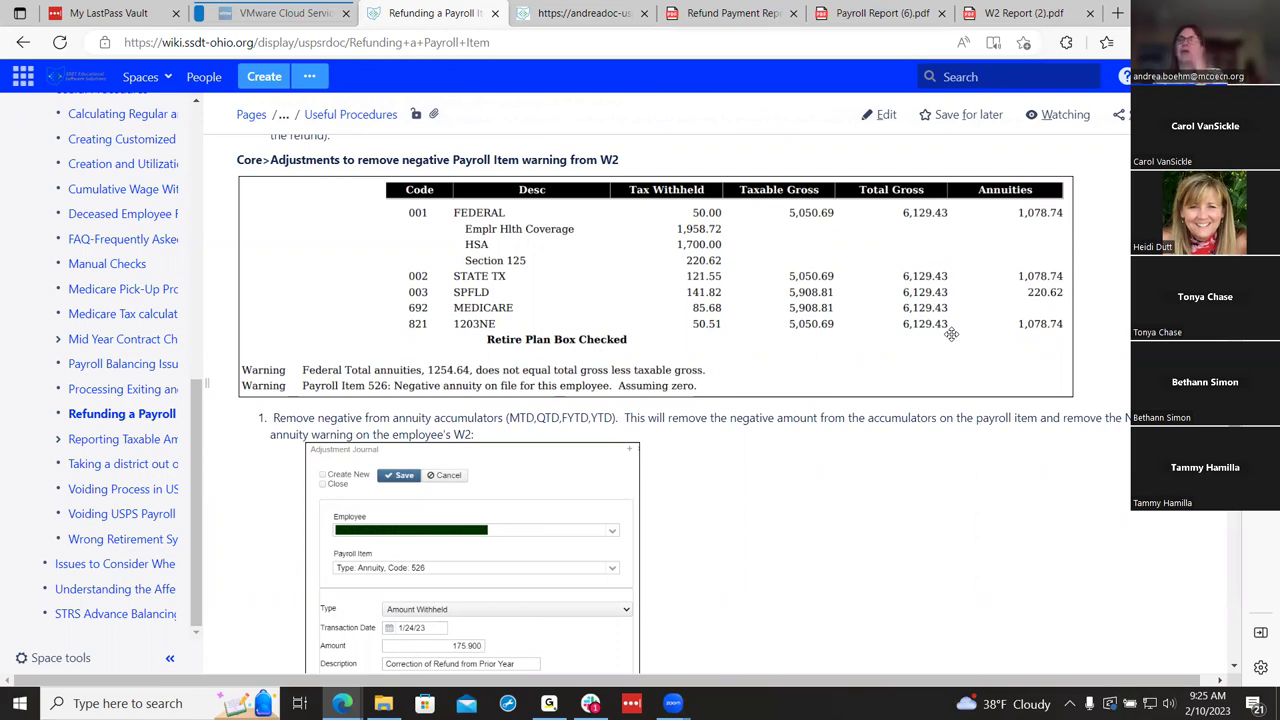
scroll(963, 383, "down", 10)
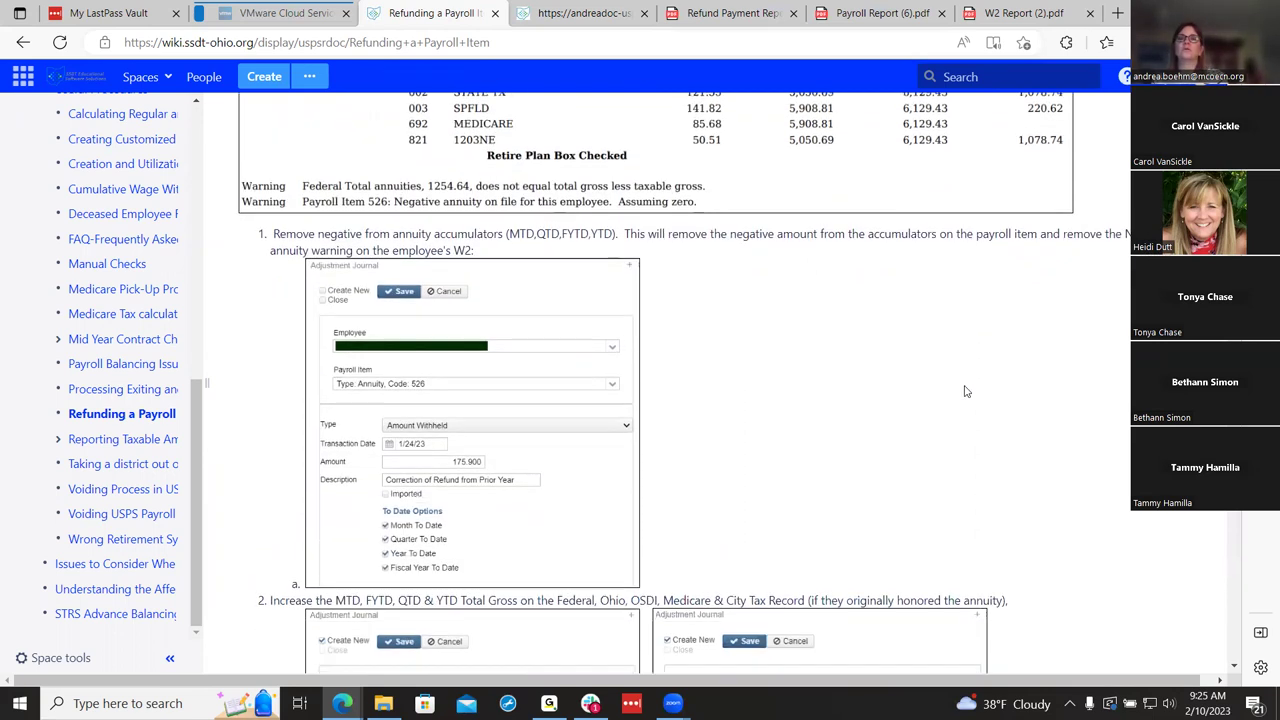
scroll(966, 390, "down", 5)
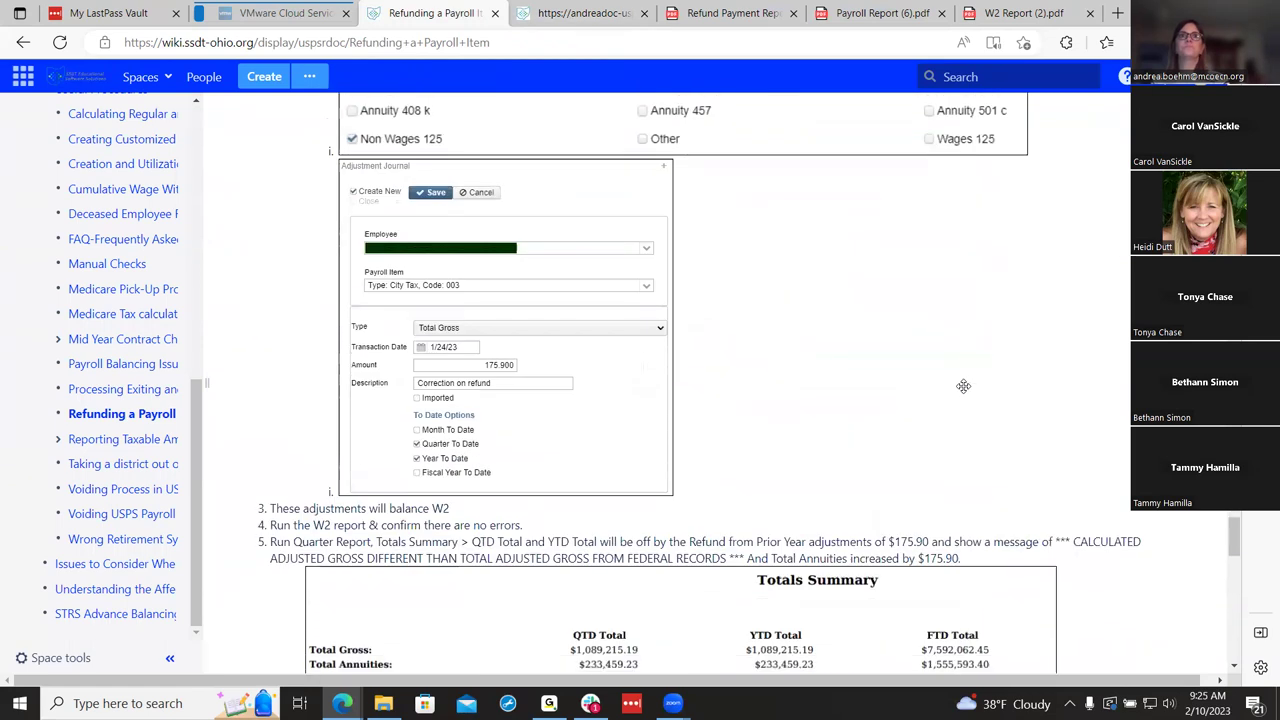
Step: Read how the prior year refund adjustments affect the Quarter Report, examining the QTD and YTD columns of the Totals Summary
scroll(966, 391, "down", 1)
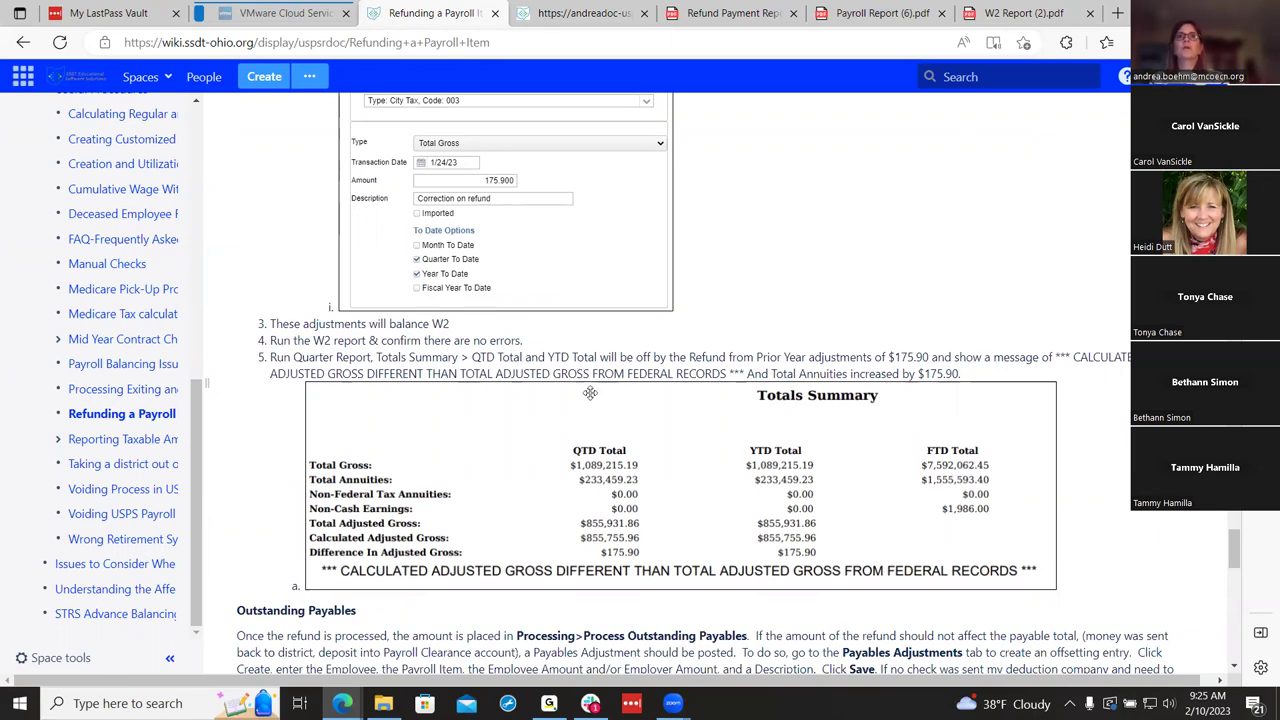
scroll(590, 394, "down", 1)
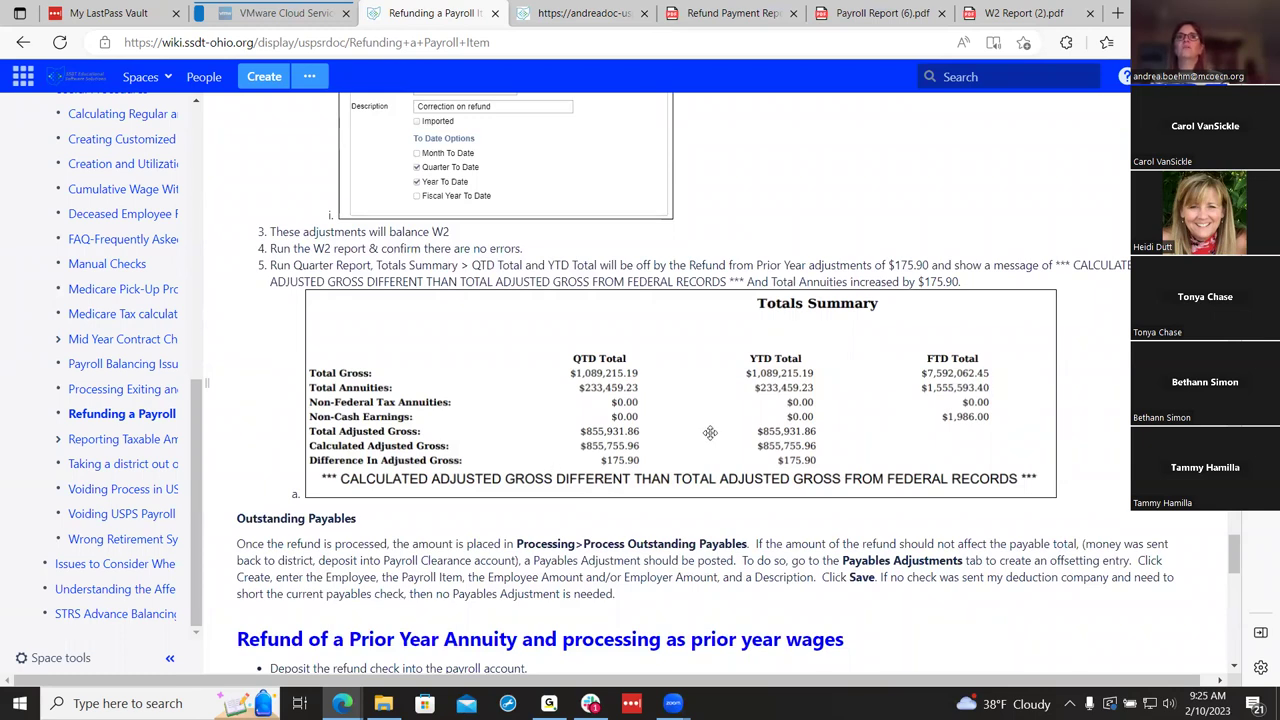
scroll(655, 497, "up", 2)
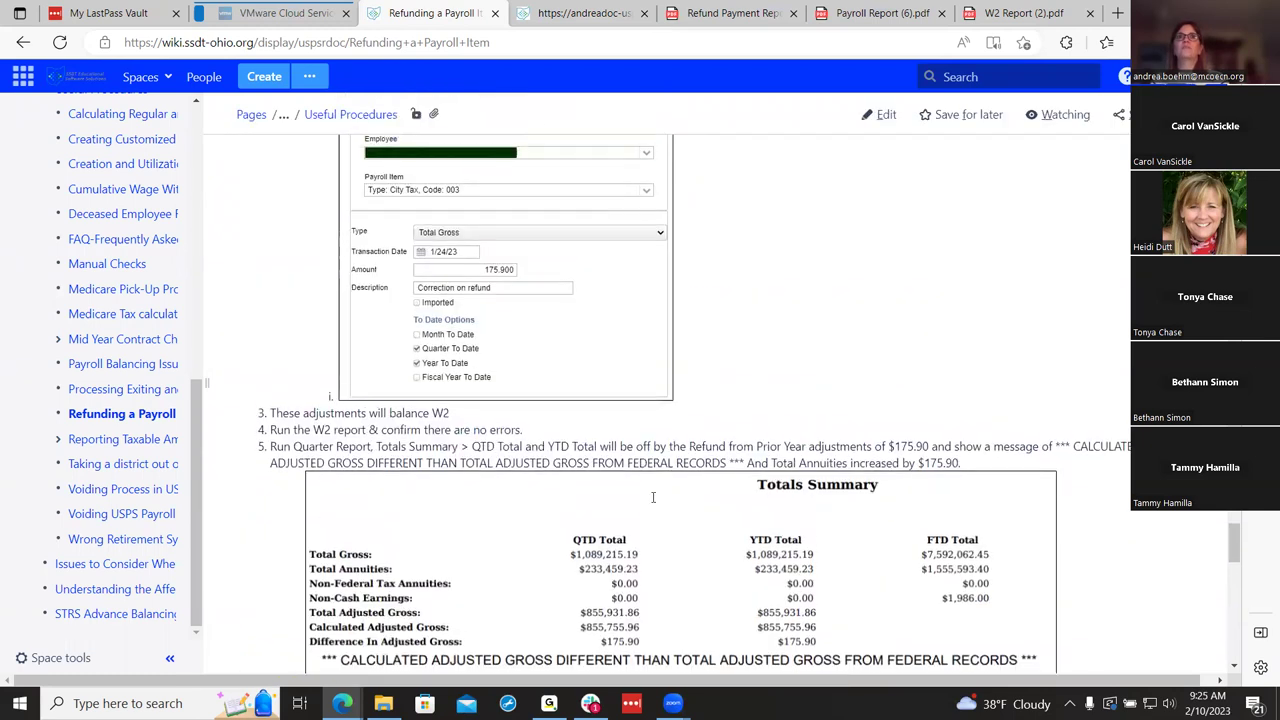
scroll(675, 447, "down", 2)
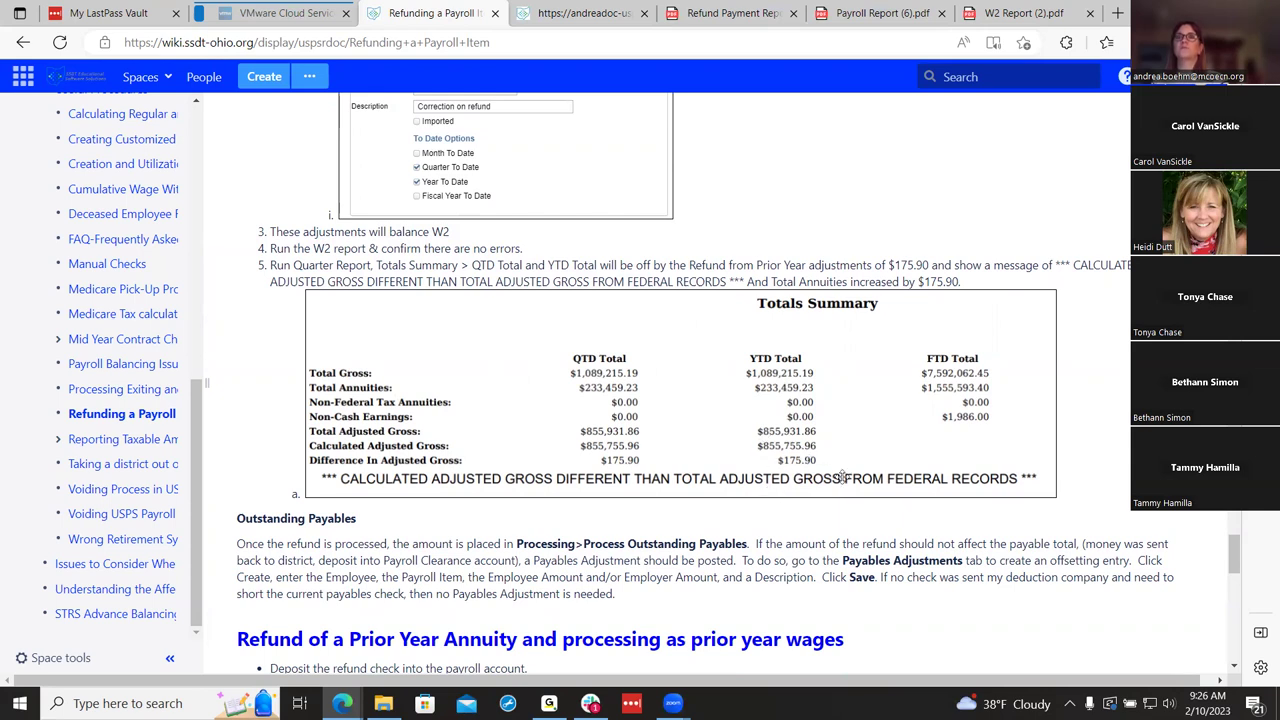
scroll(843, 478, "up", 1)
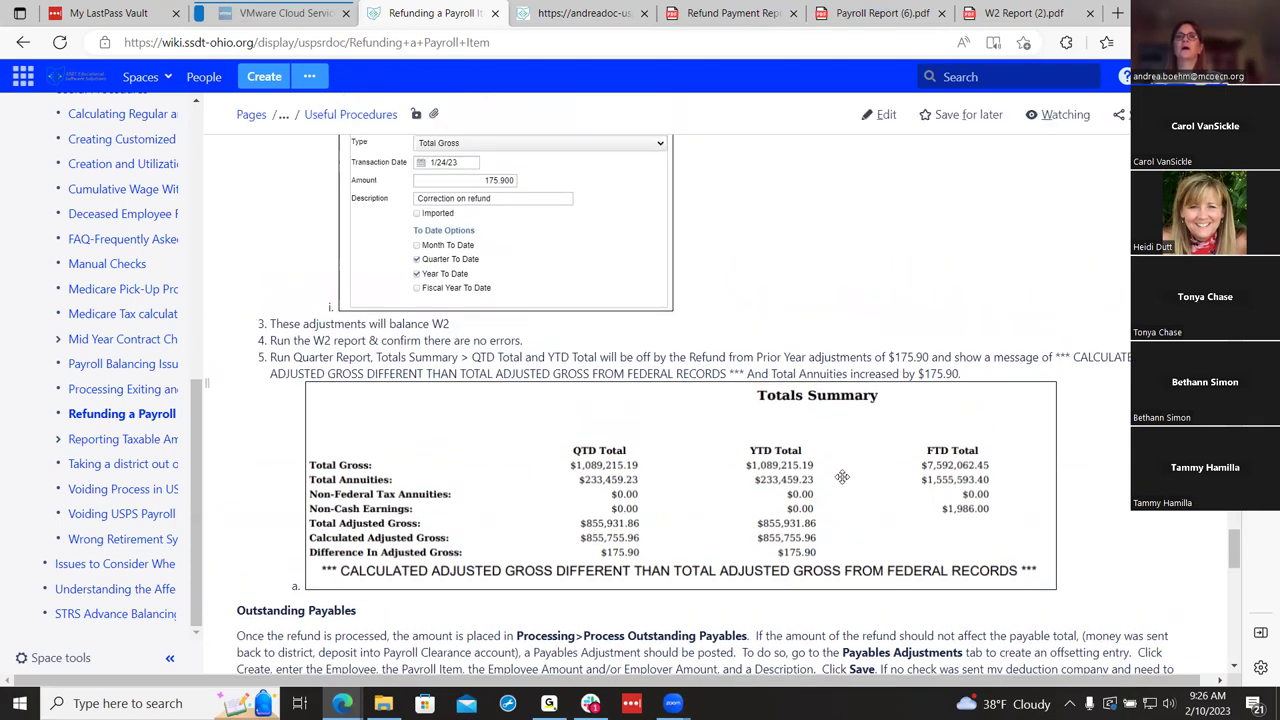
scroll(830, 450, "down", 2)
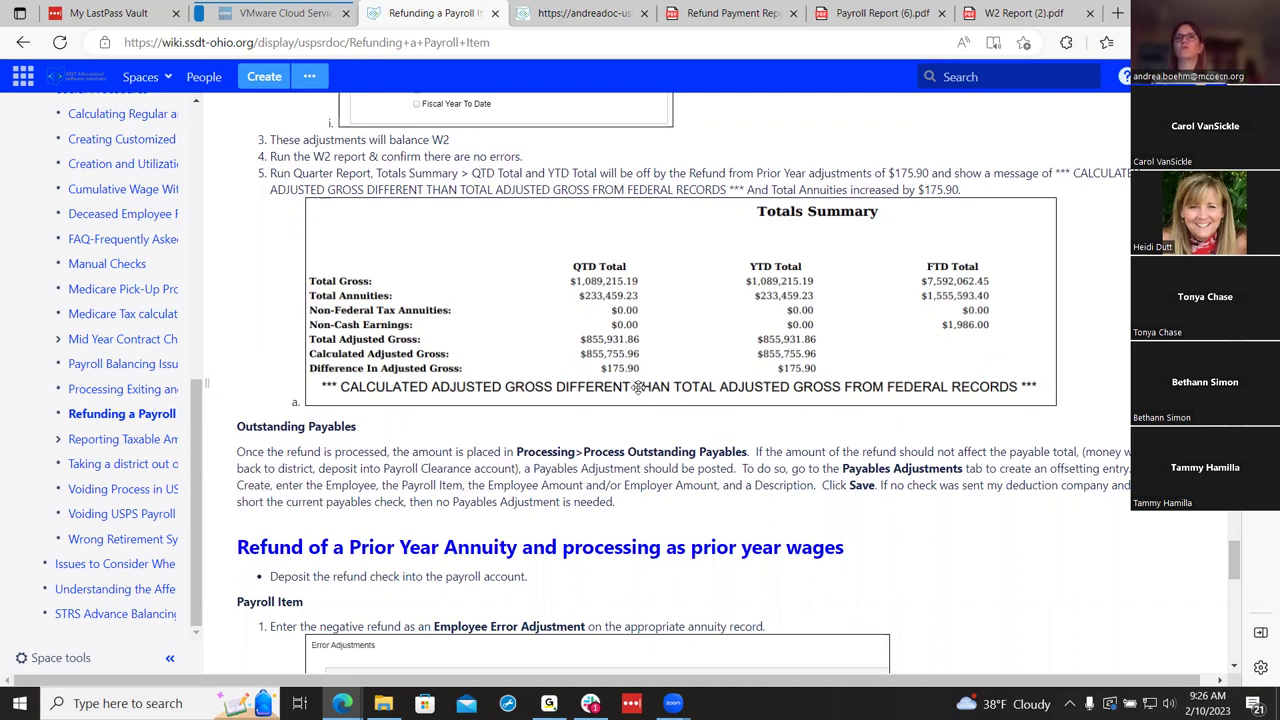
scroll(638, 387, "down", 1)
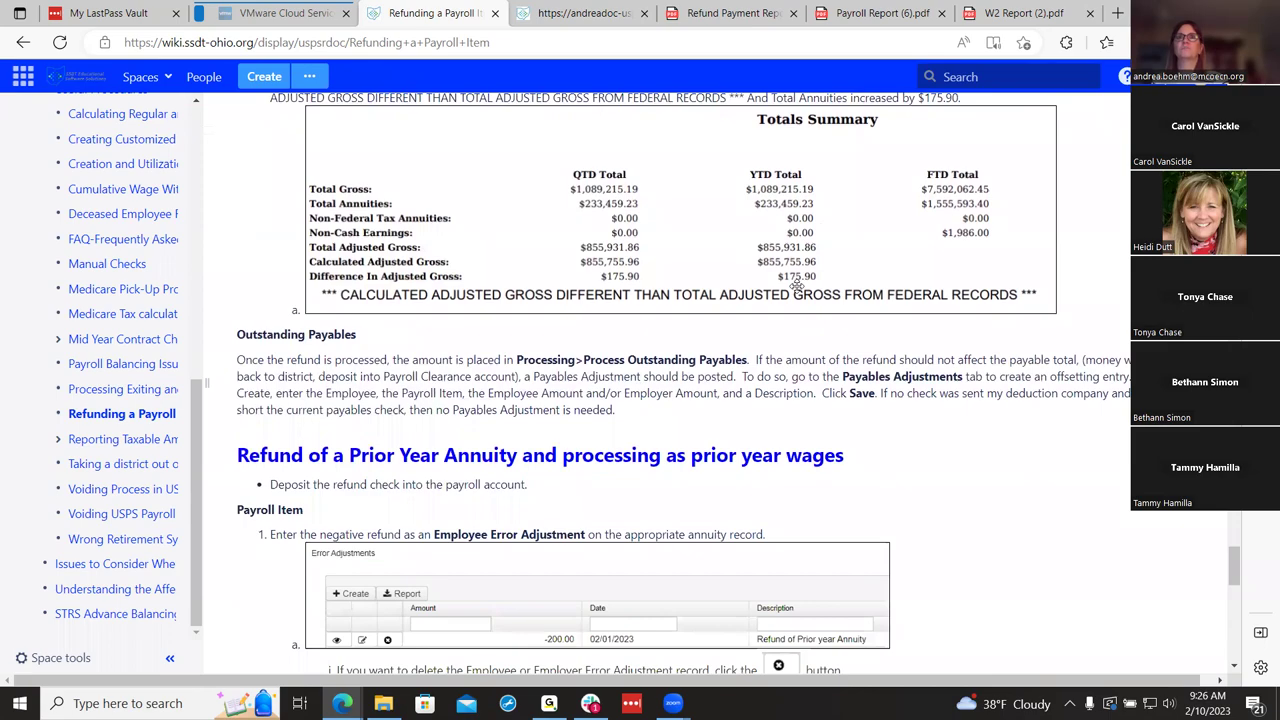
Step: Revisit the start of the section on processing a prior year annuity refund as current year wages, returning to its Totals Summary
scroll(797, 286, "up", 15)
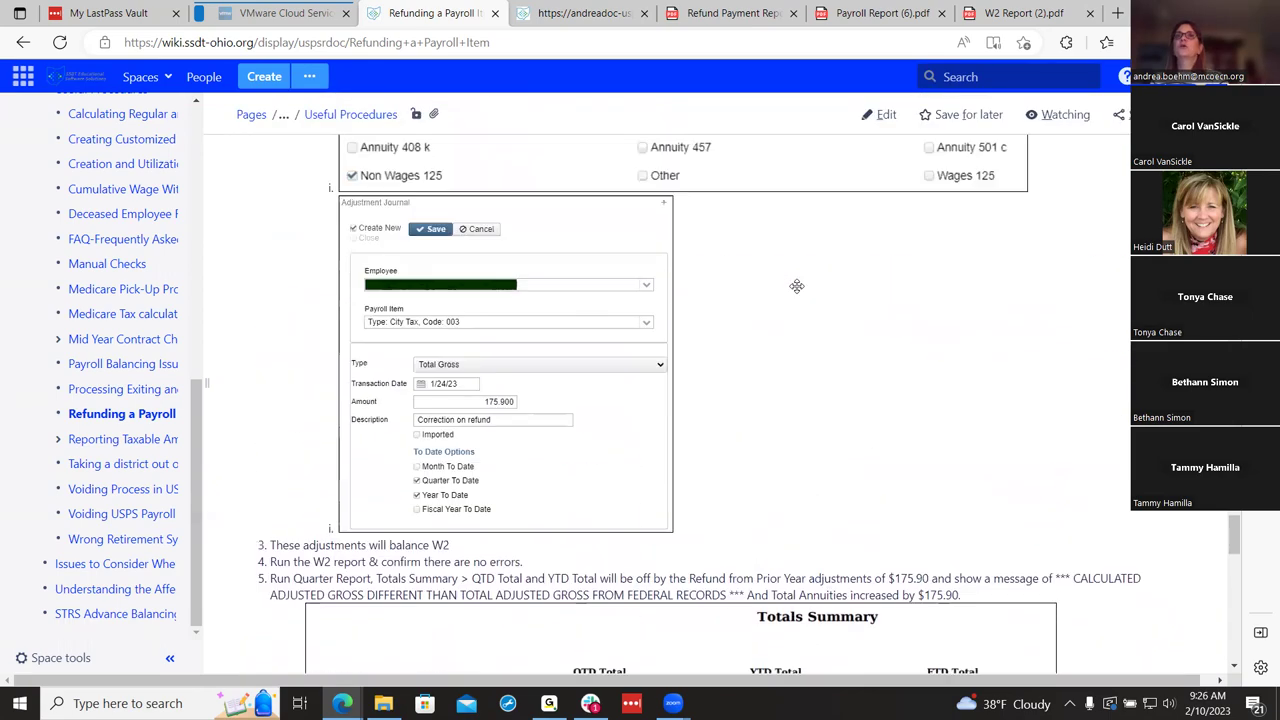
scroll(797, 286, "up", 5)
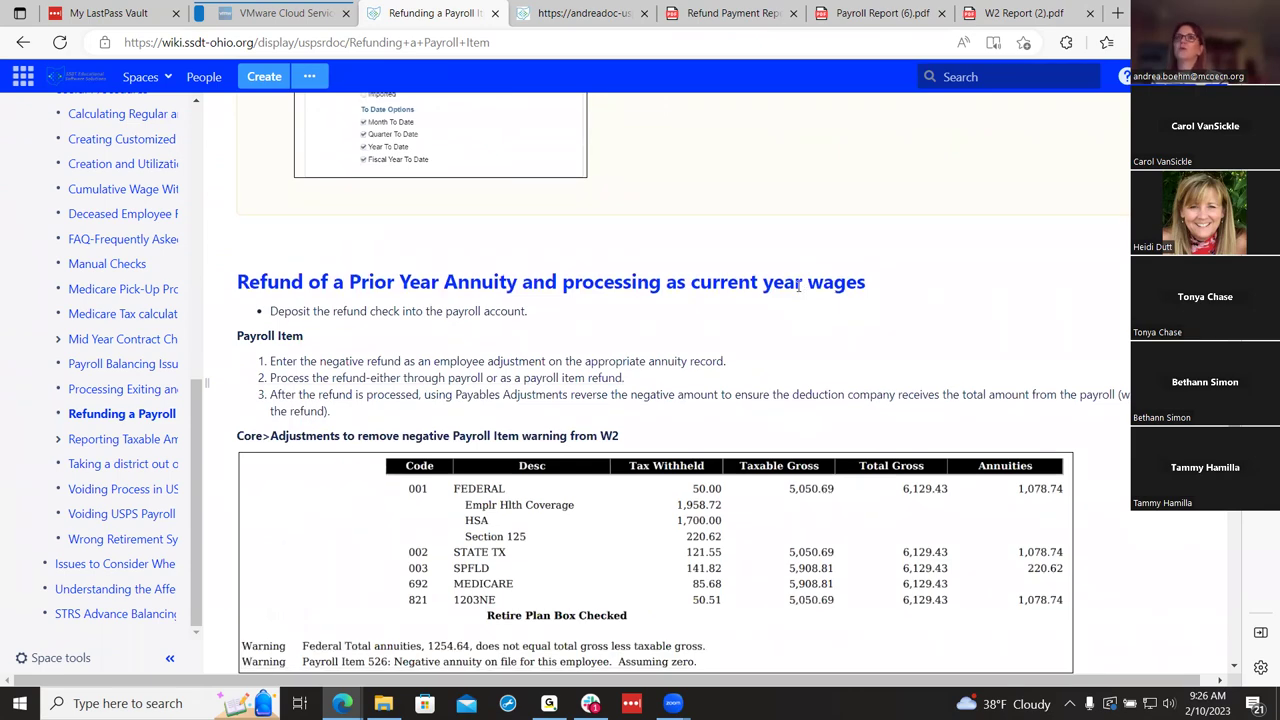
scroll(815, 374, "down", 10)
scroll(815, 374, "down", 7)
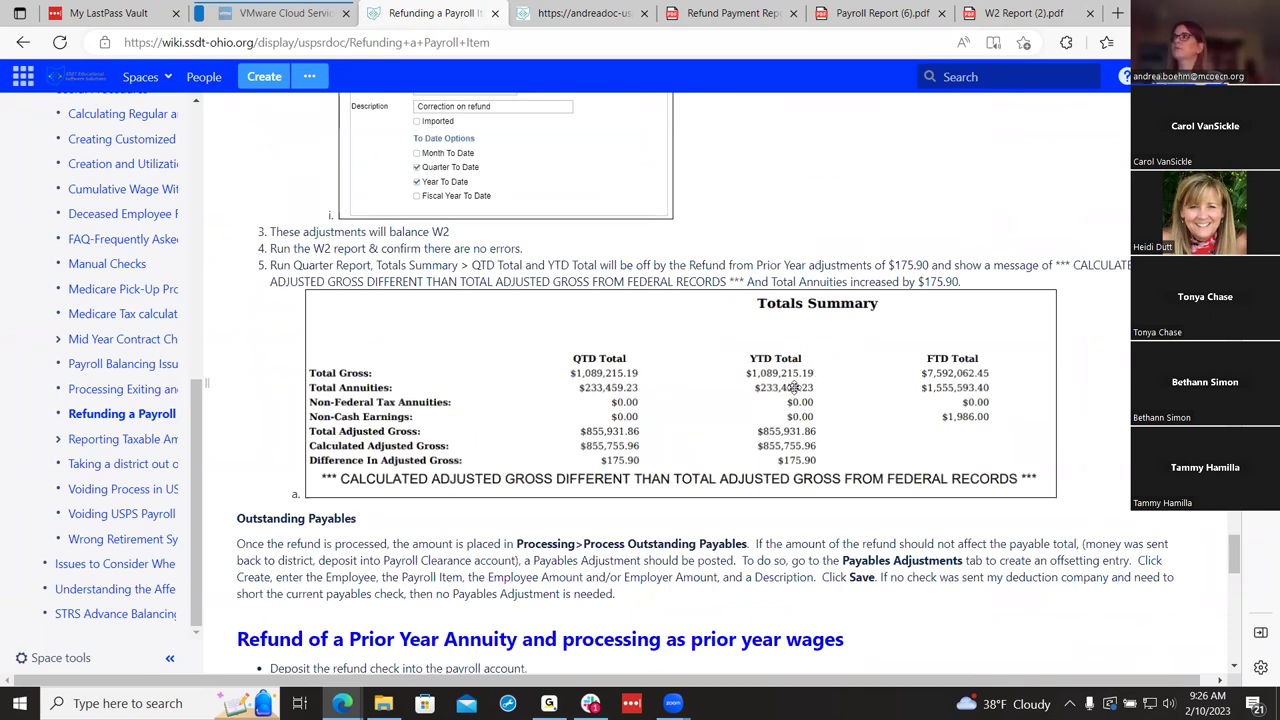
Step: Read the Outstanding Payables notes and the first Payroll Item instructions for refunding a prior year annuity as prior year wages
scroll(790, 390, "down", 2)
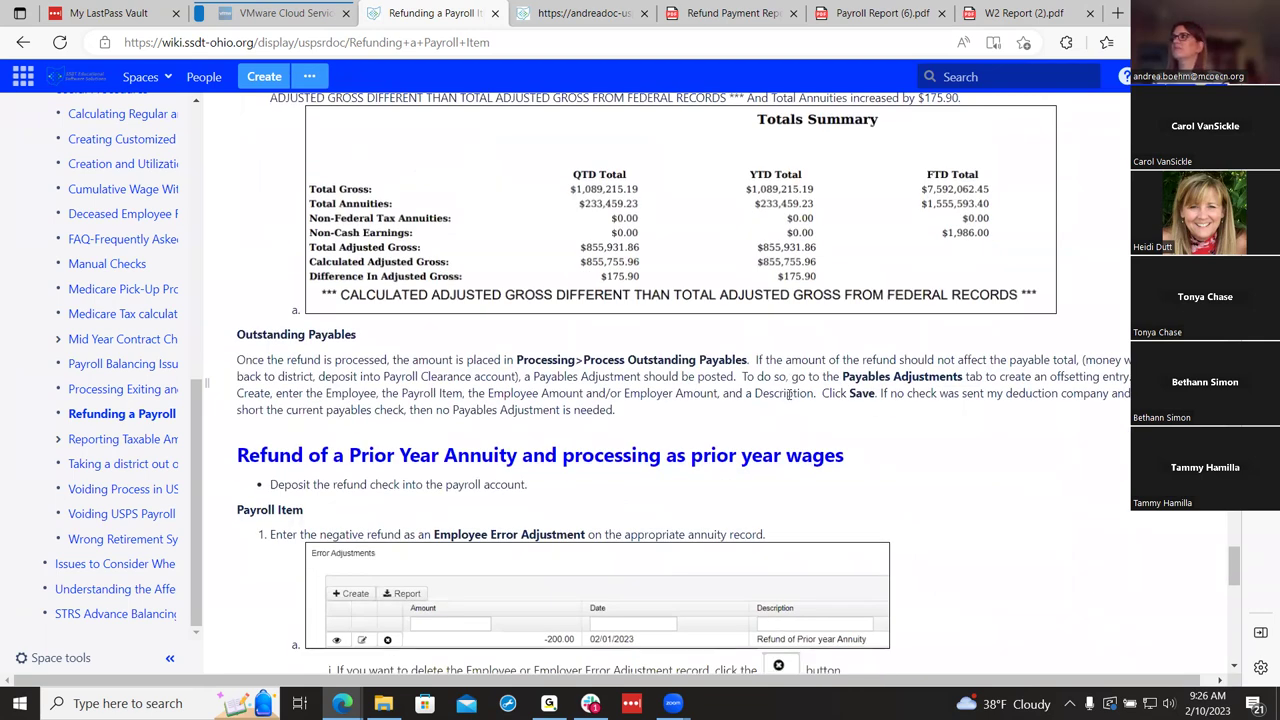
scroll(790, 395, "up", 3)
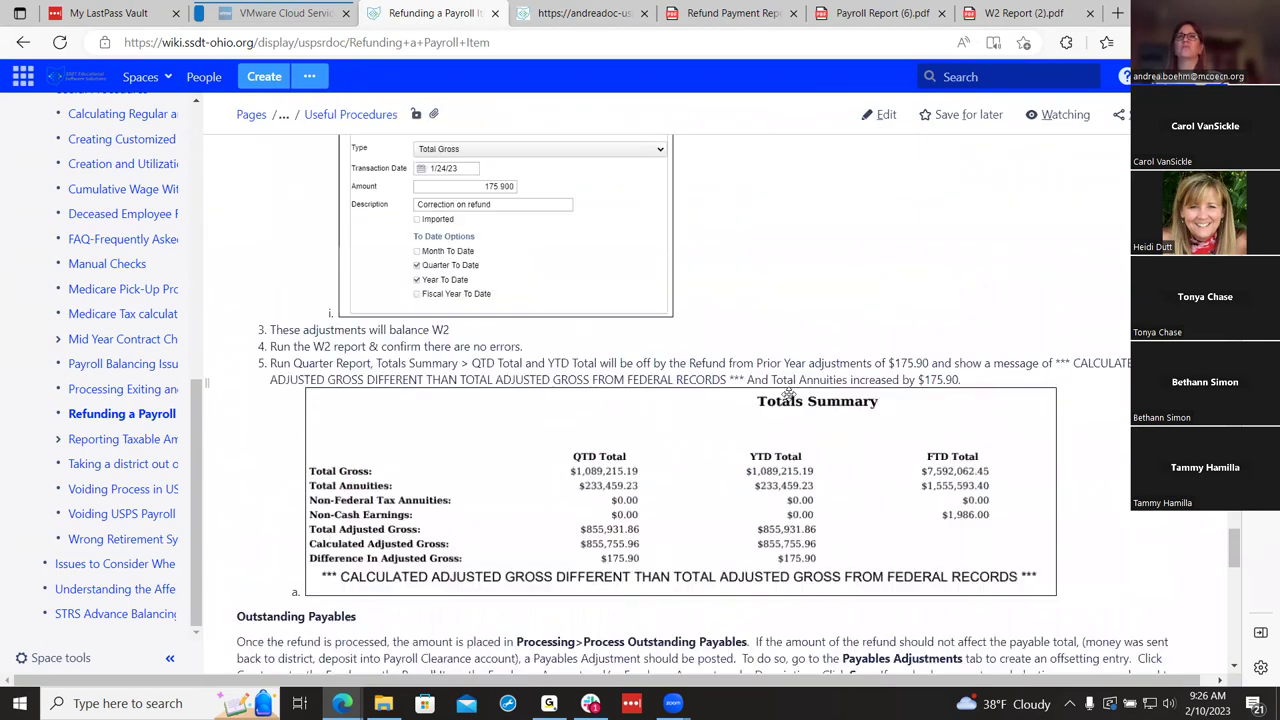
scroll(788, 399, "down", 1)
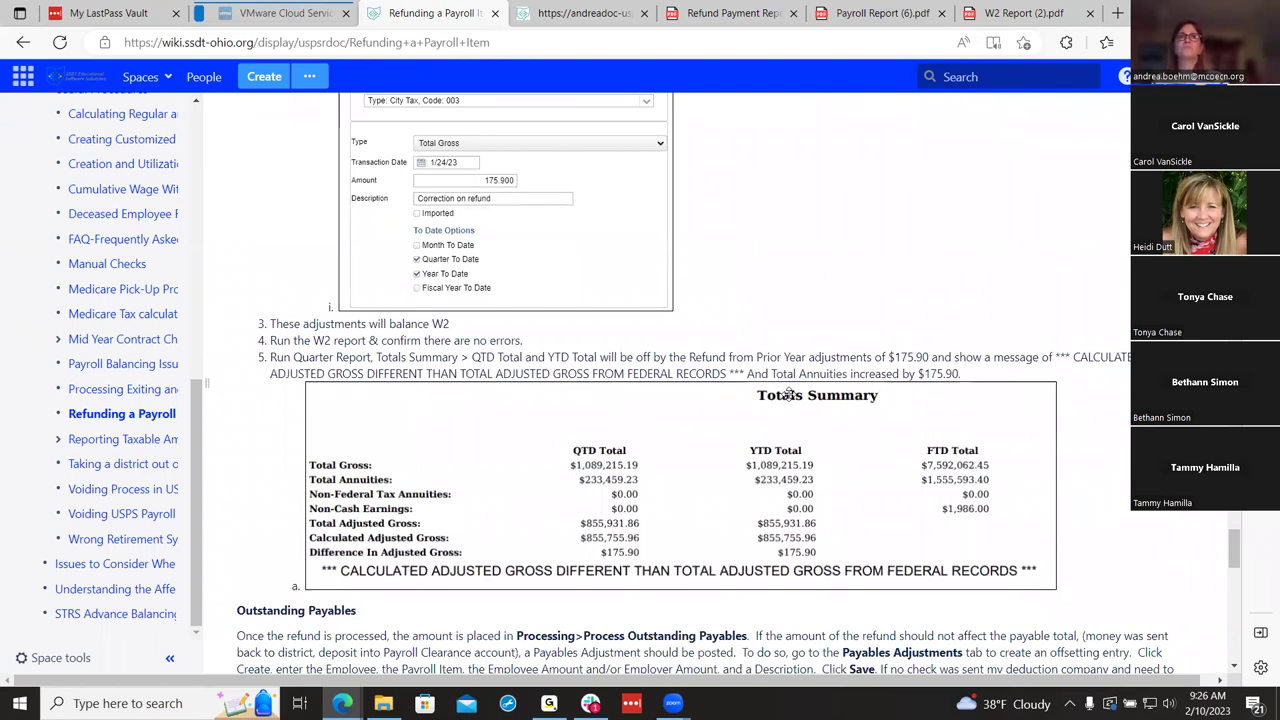
scroll(789, 395, "down", 2)
scroll(788, 395, "down", 1)
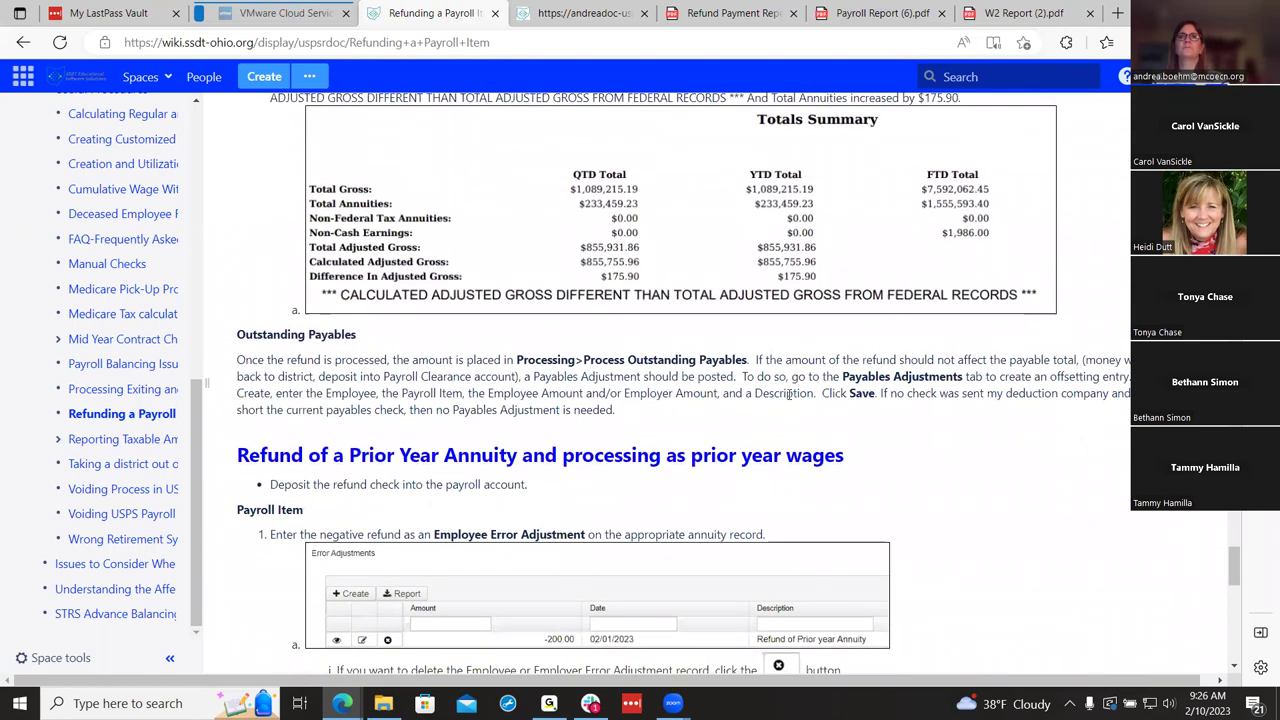
scroll(788, 397, "down", 1)
scroll(788, 399, "down", 2)
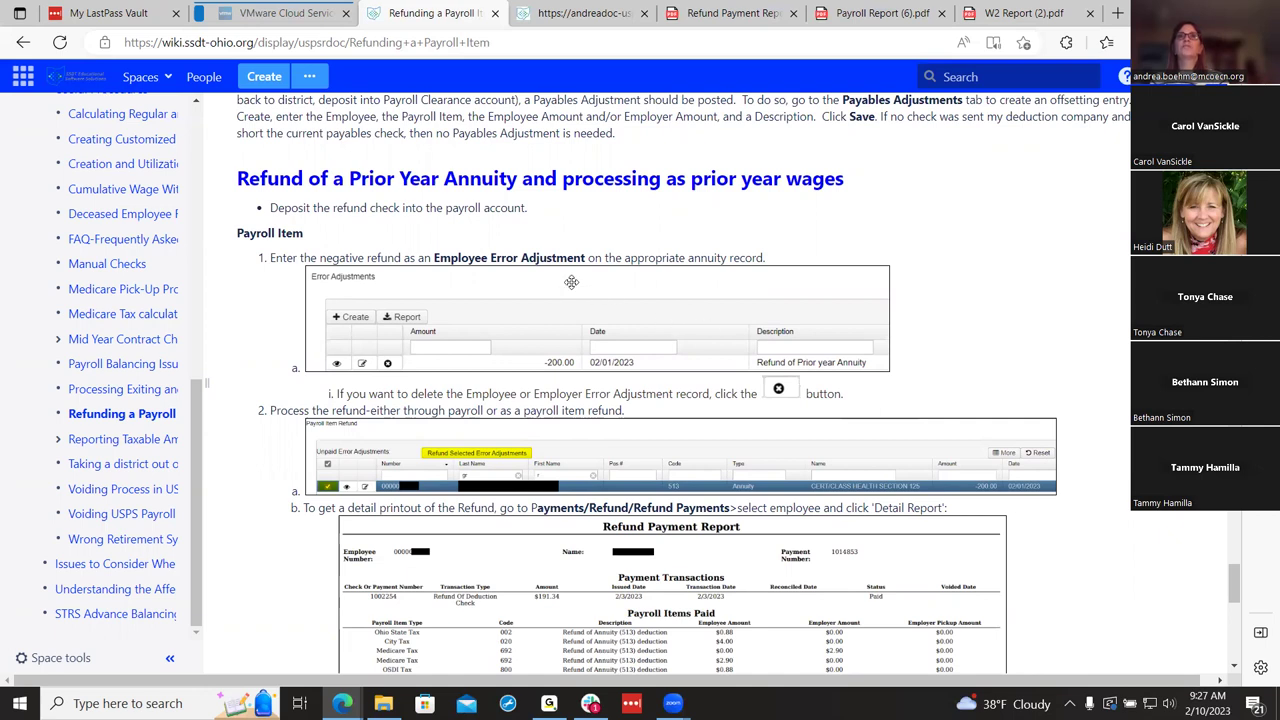
Step: Review the refund processing instructions, switch to USPS, close the City Tax payroll item configuration, and open the refund payments list
scroll(571, 282, "down", 1)
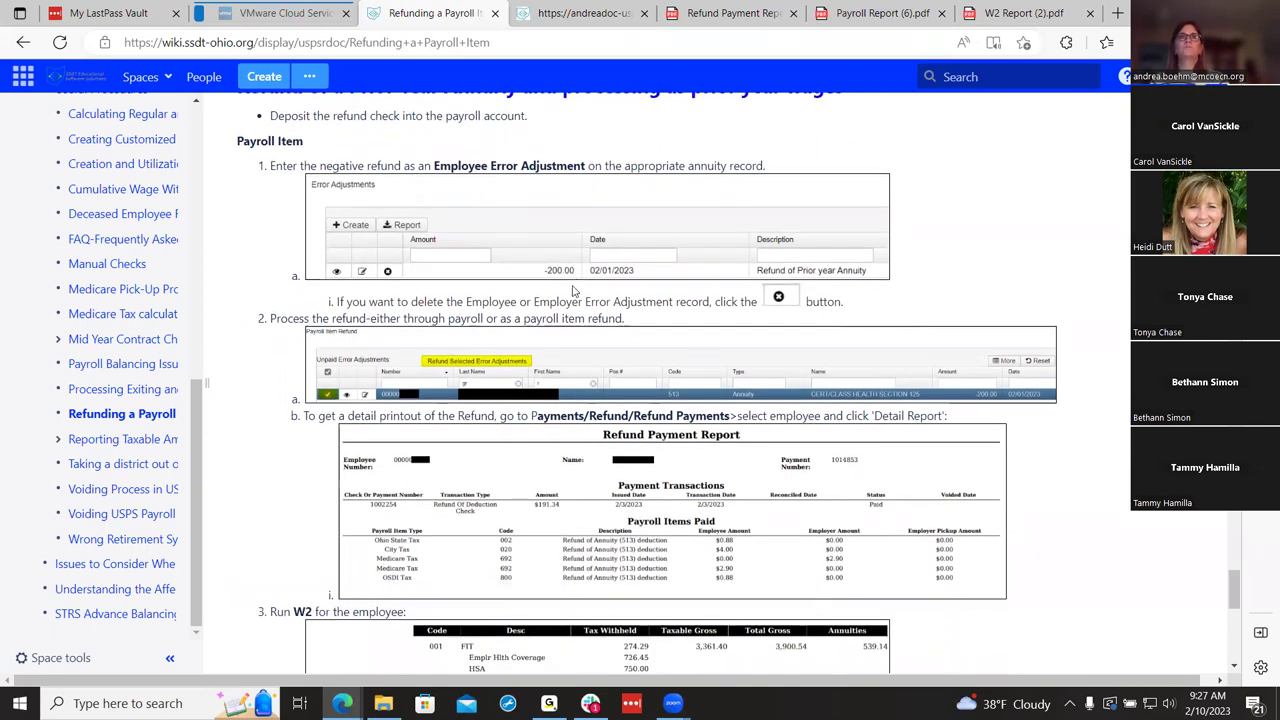
scroll(591, 316, "down", 1)
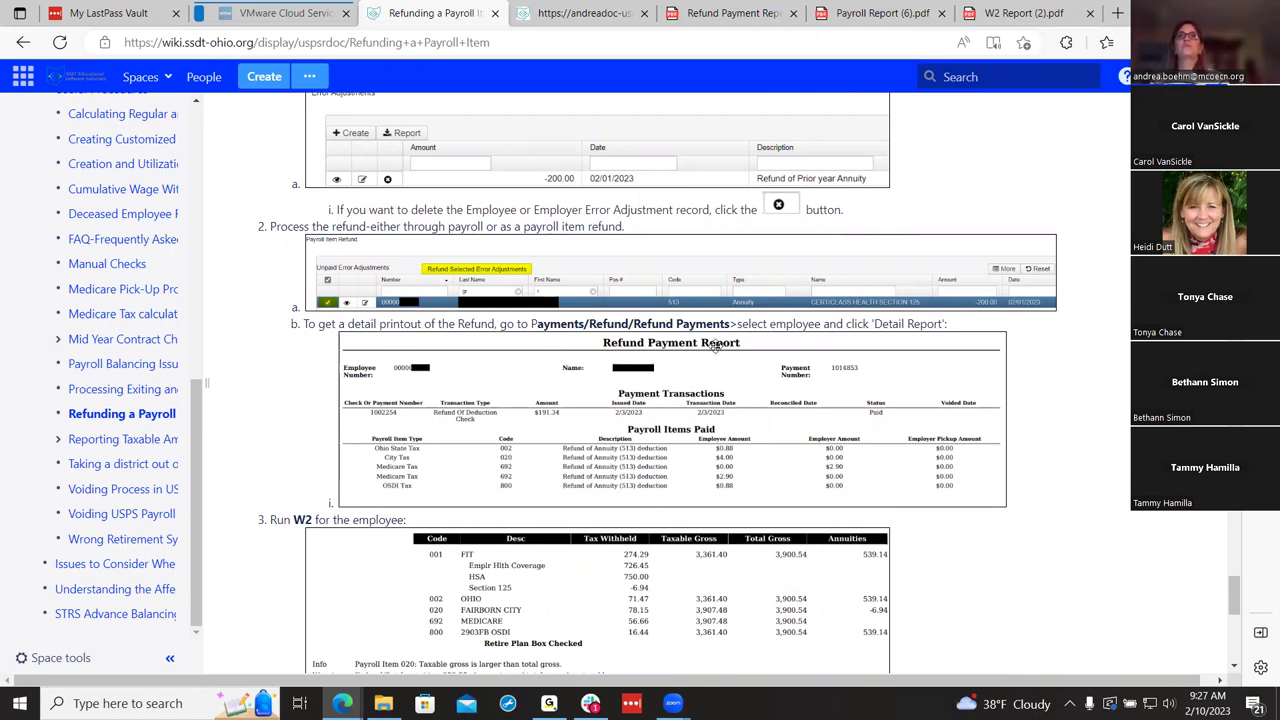
left_click(585, 13)
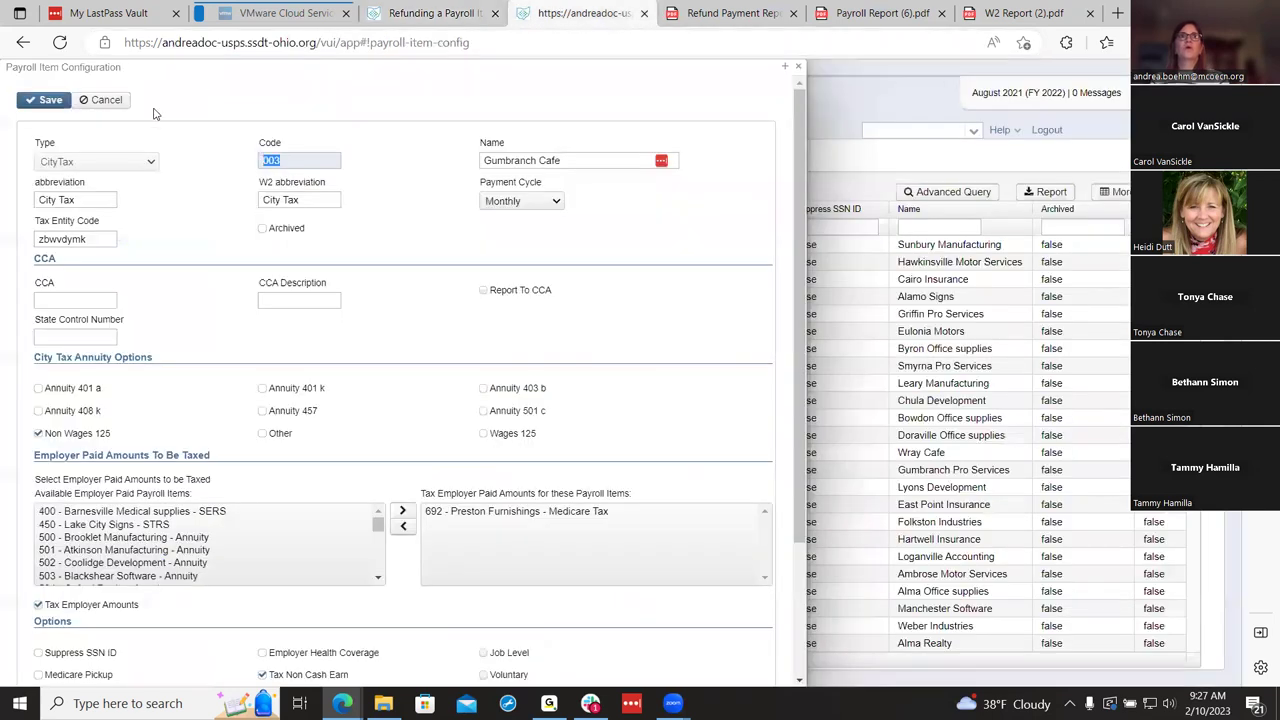
left_click(800, 66)
left_click(127, 130)
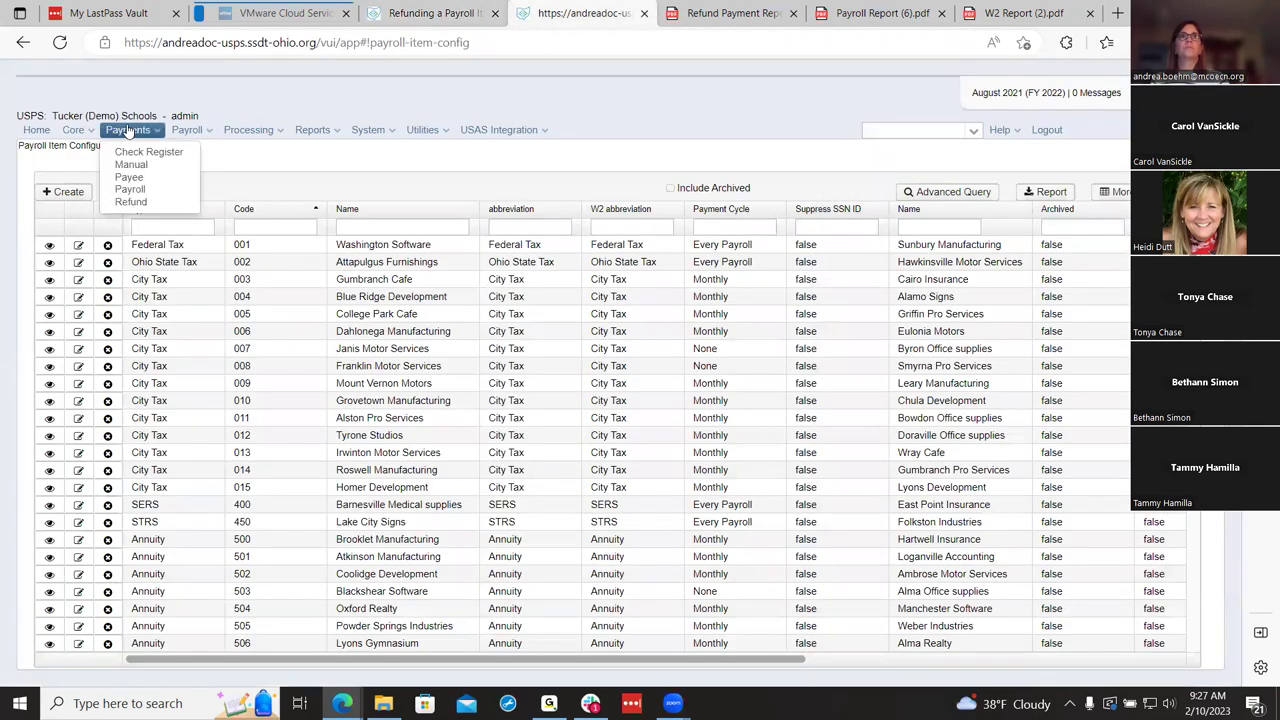
left_click(150, 202)
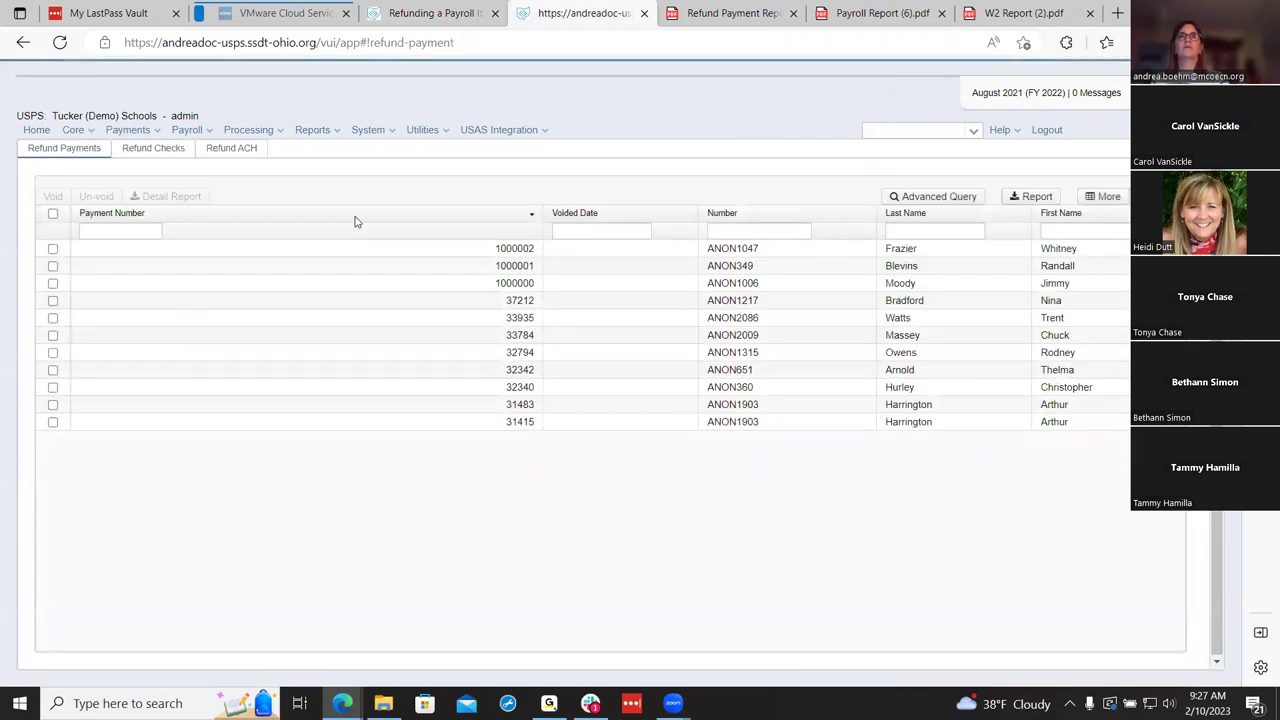
Step: Generate the detail report for the first listed refund payment and open the downloaded Refund Payment Report at a larger size
left_click(53, 248)
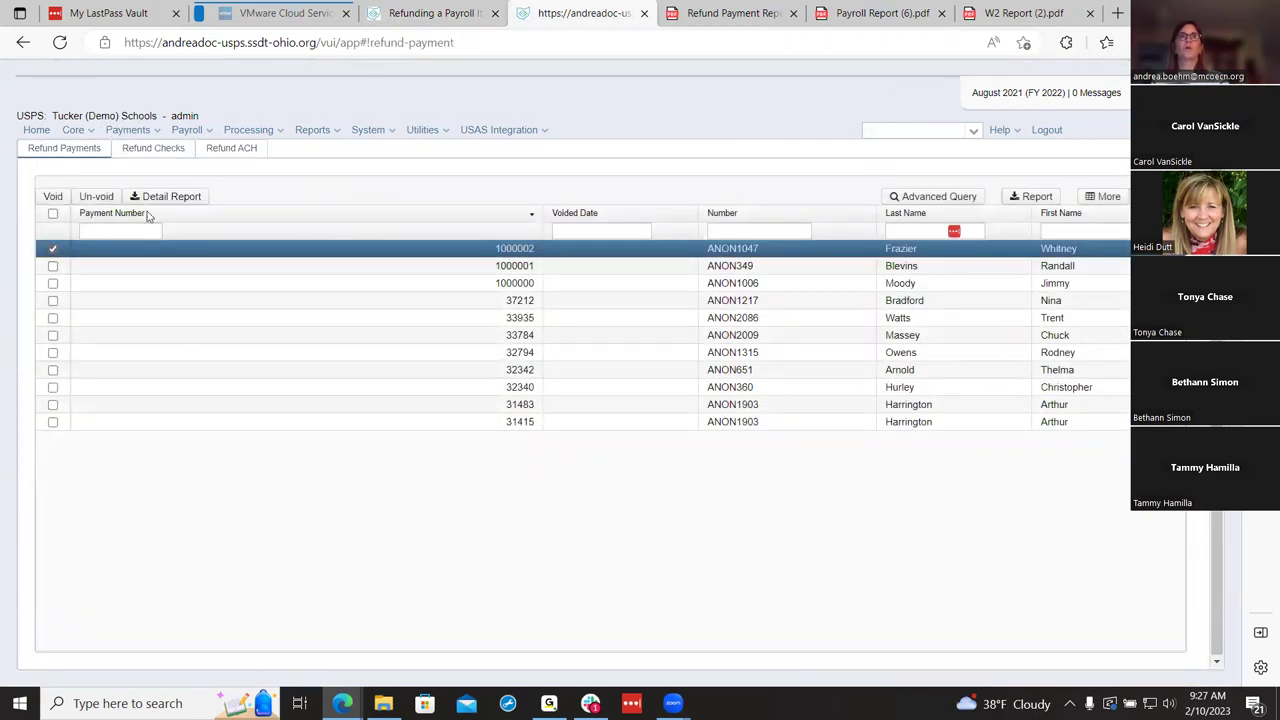
left_click(155, 204)
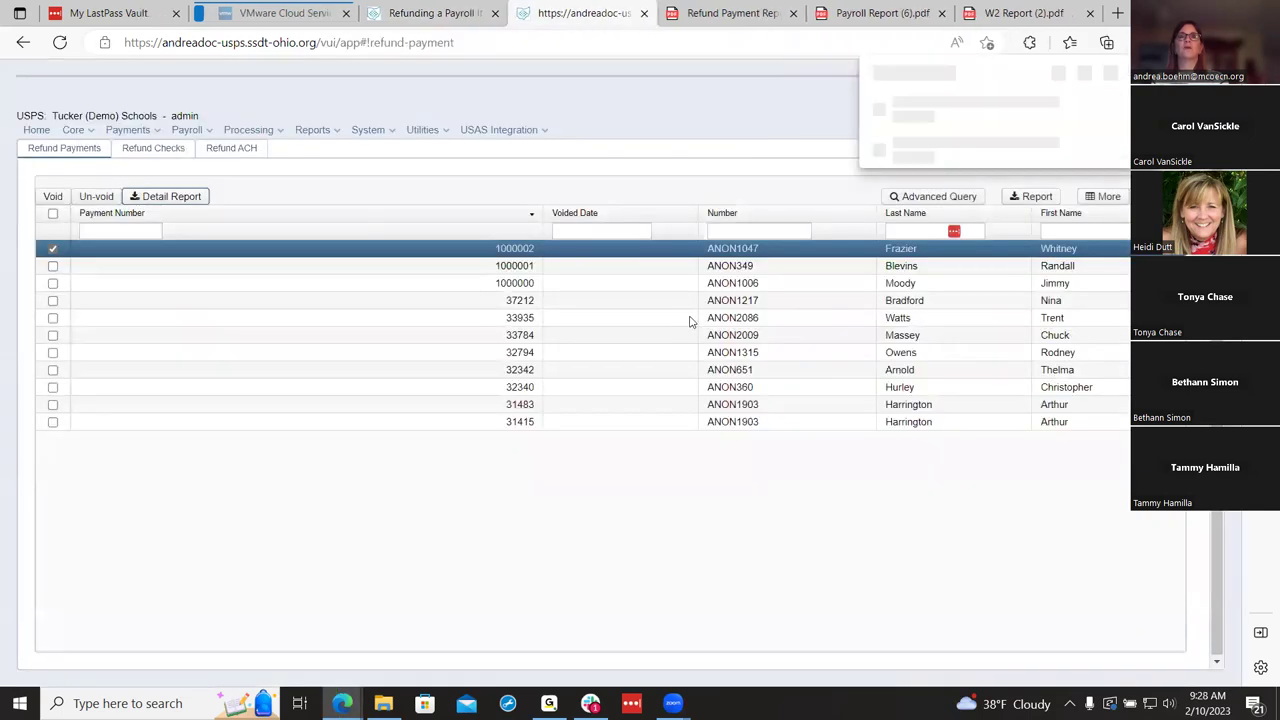
left_click(920, 115)
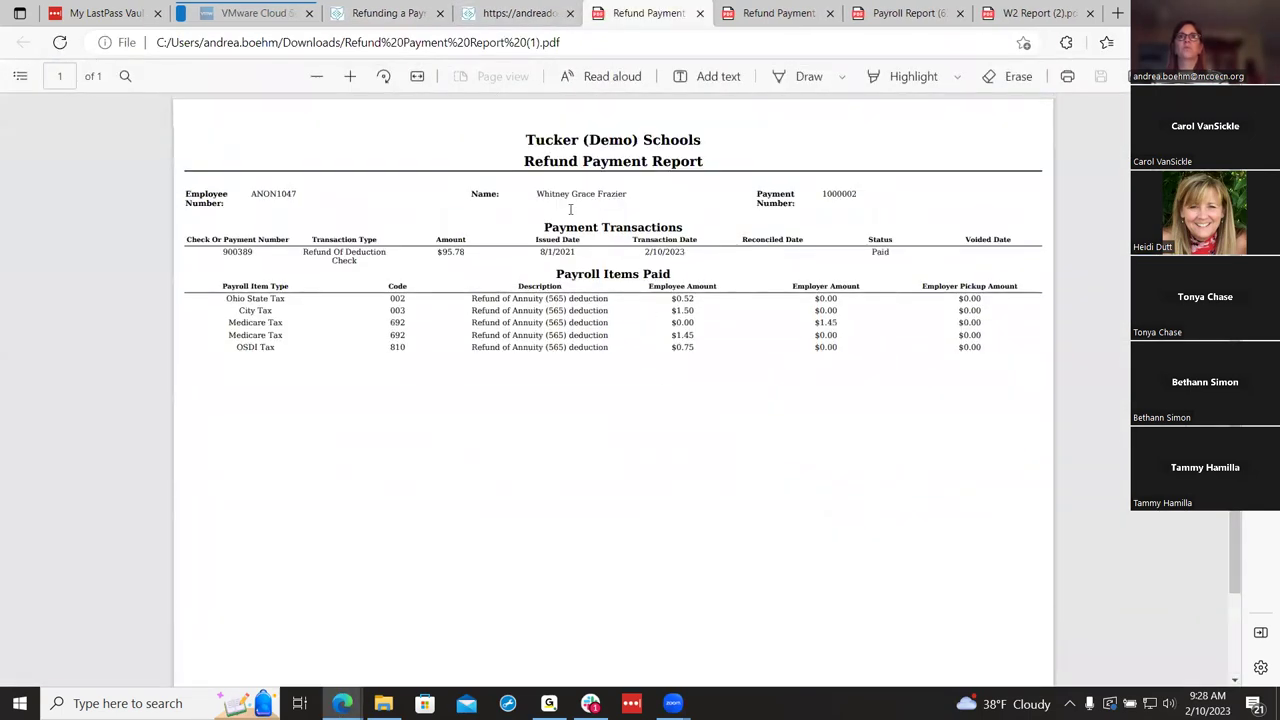
left_click(352, 78)
left_click(352, 78)
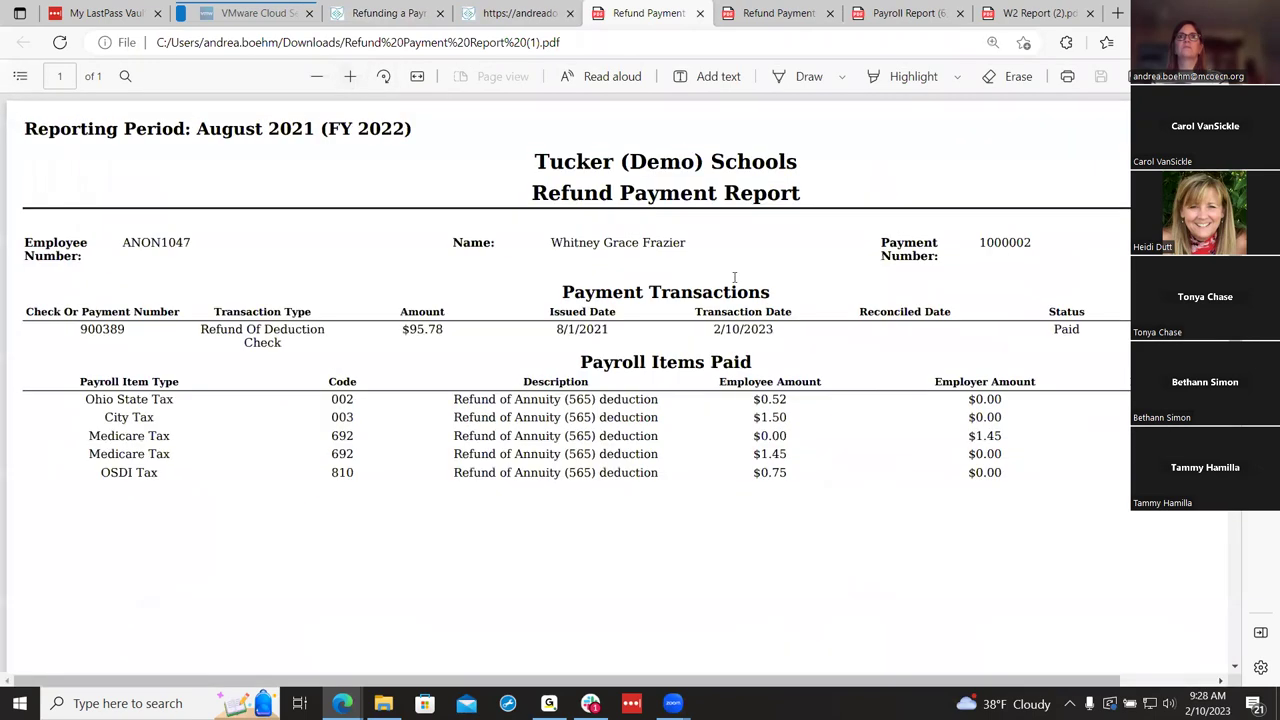
Step: Read the wiki's W2 example and the instructions for removing the negative annuity, hiding the page tree for more room
left_click(540, 11)
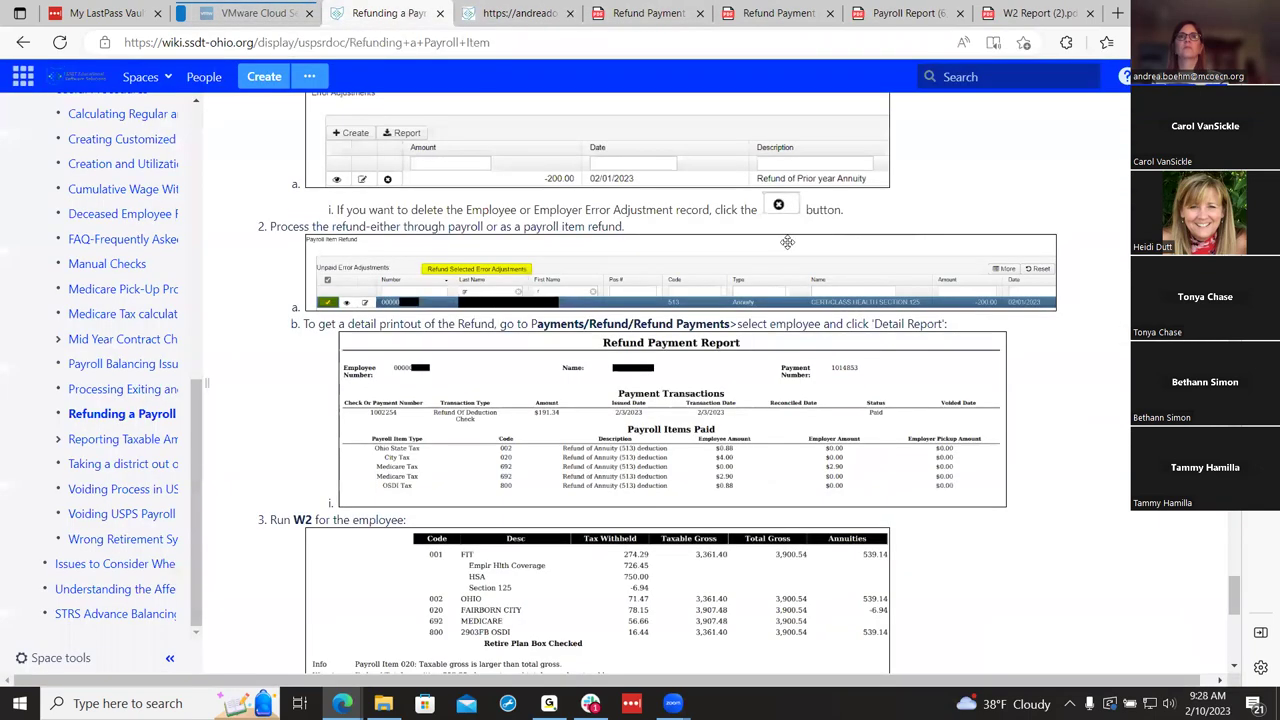
left_click(385, 13)
scroll(811, 472, "down", 2)
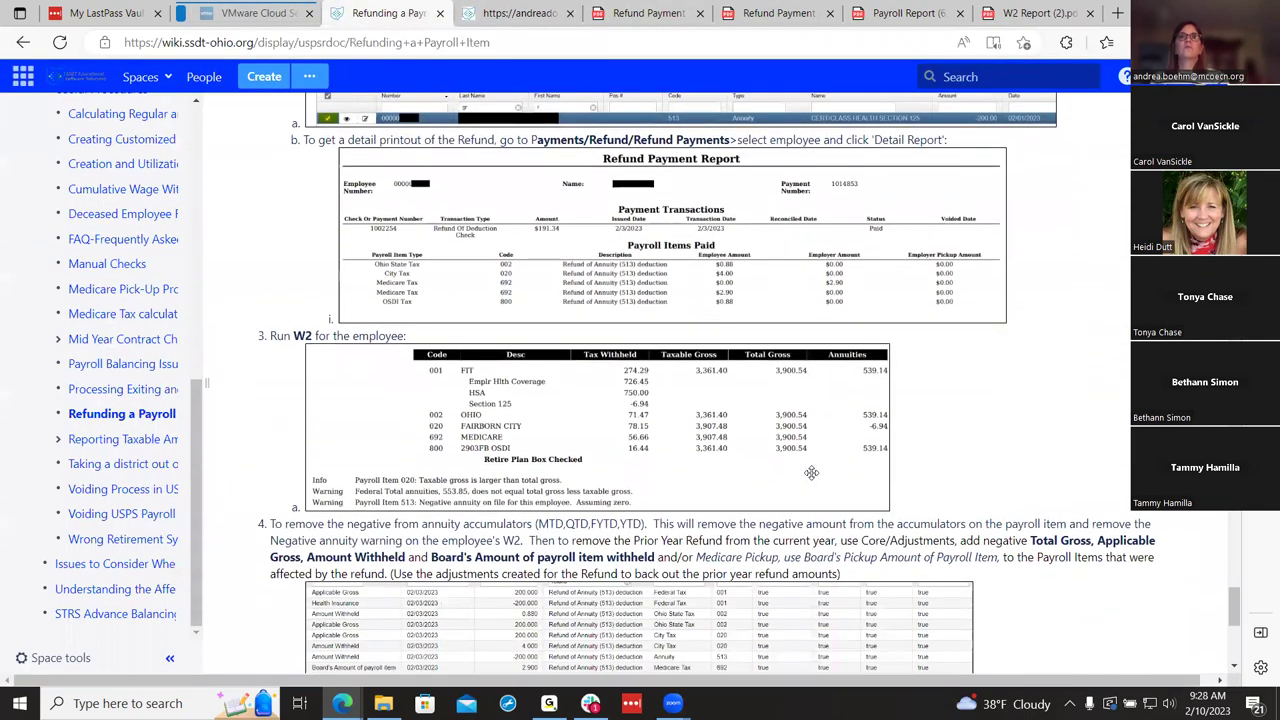
scroll(811, 472, "up", 2)
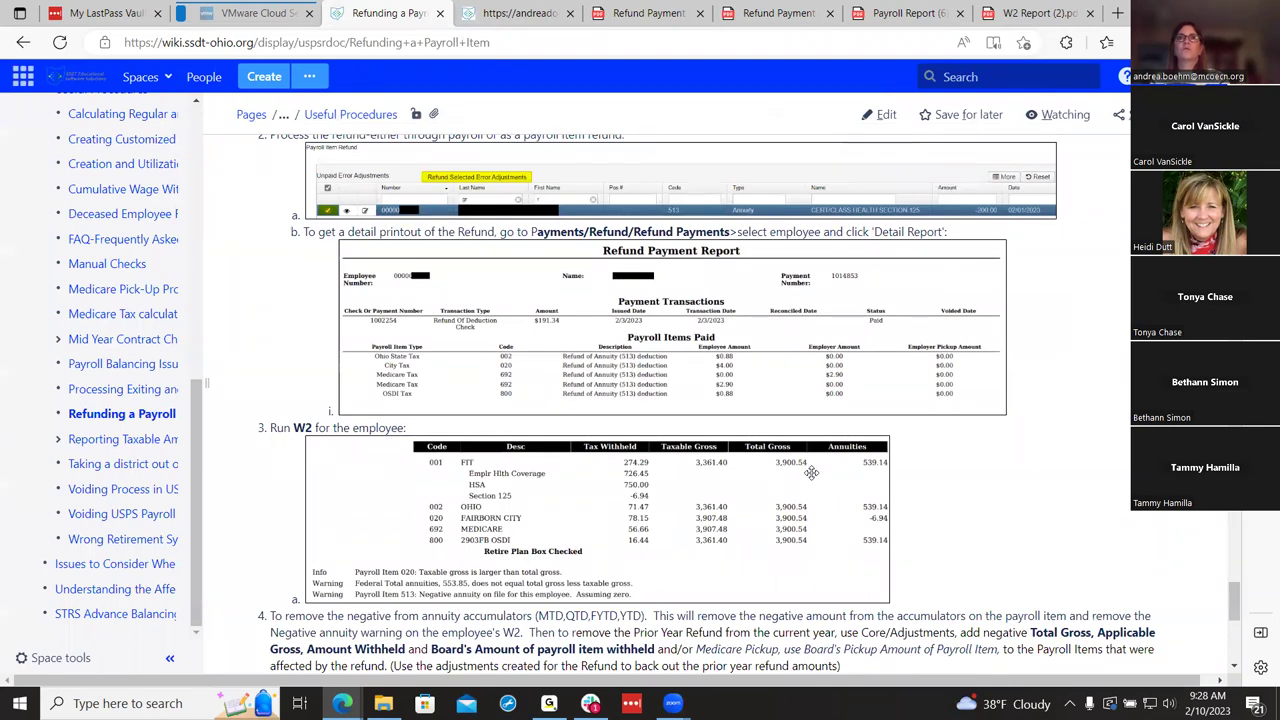
scroll(811, 472, "down", 4)
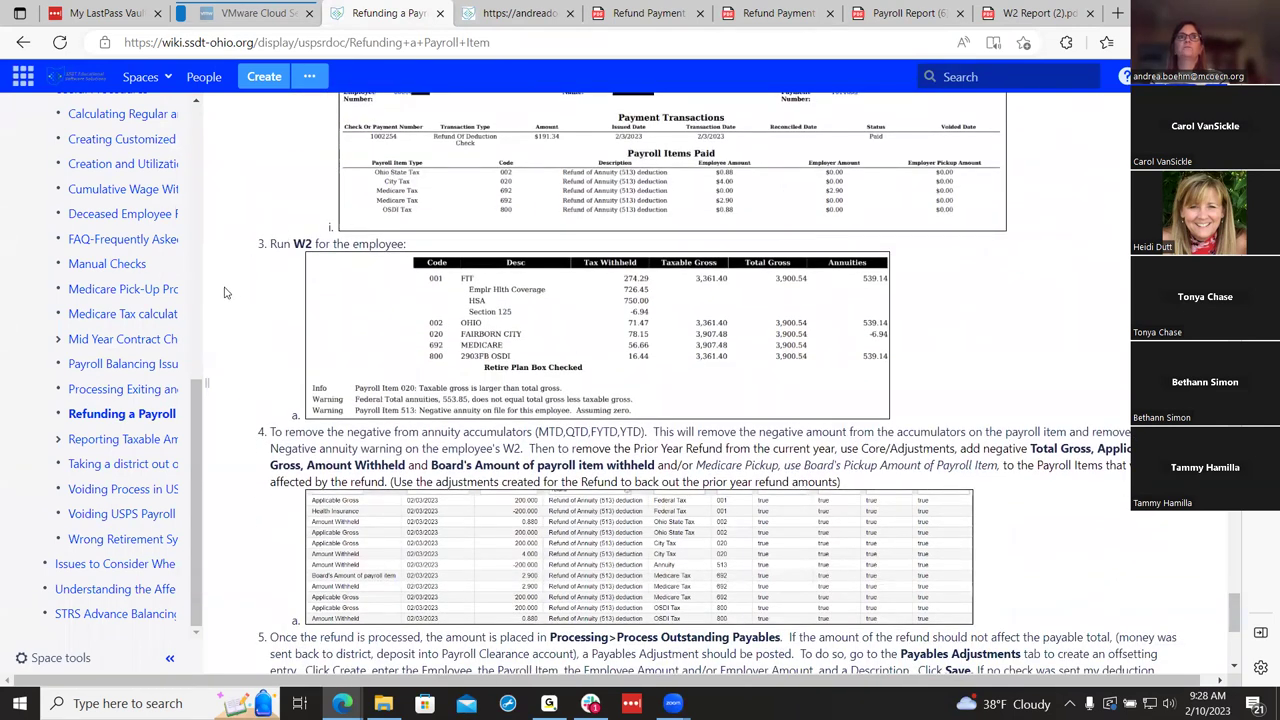
left_click(169, 660)
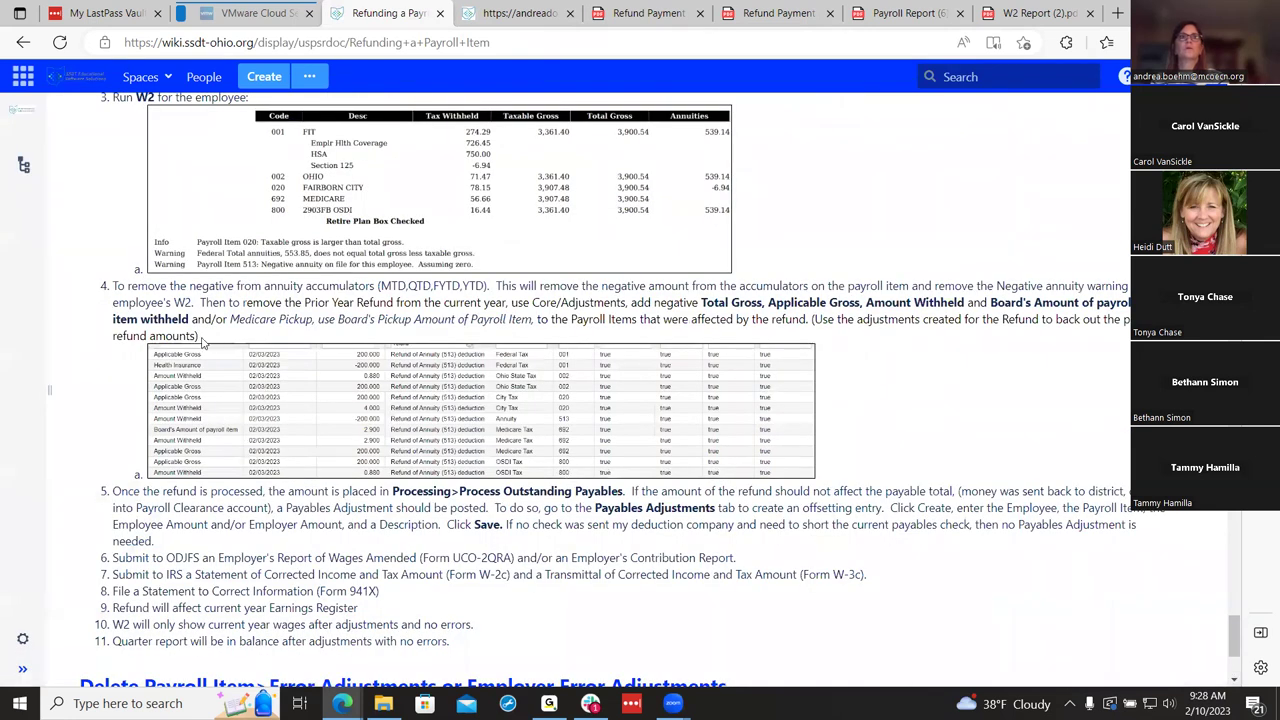
scroll(280, 318, "up", 2)
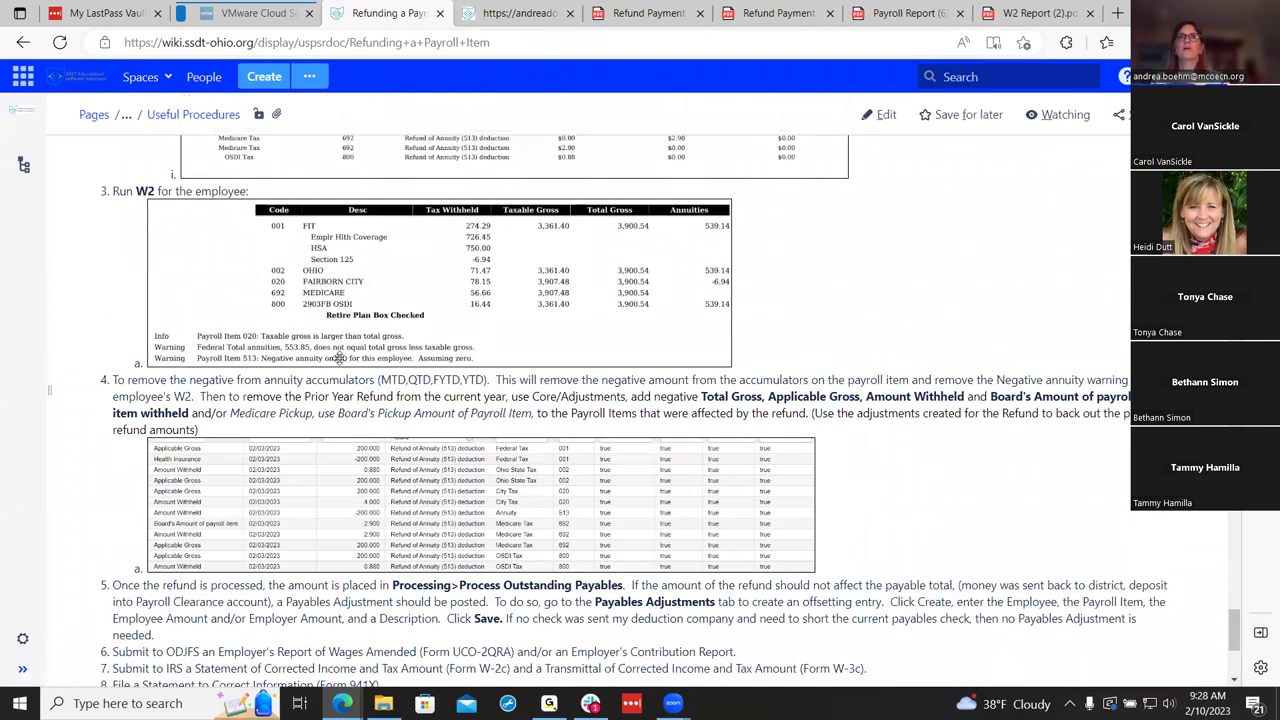
scroll(386, 369, "up", 2)
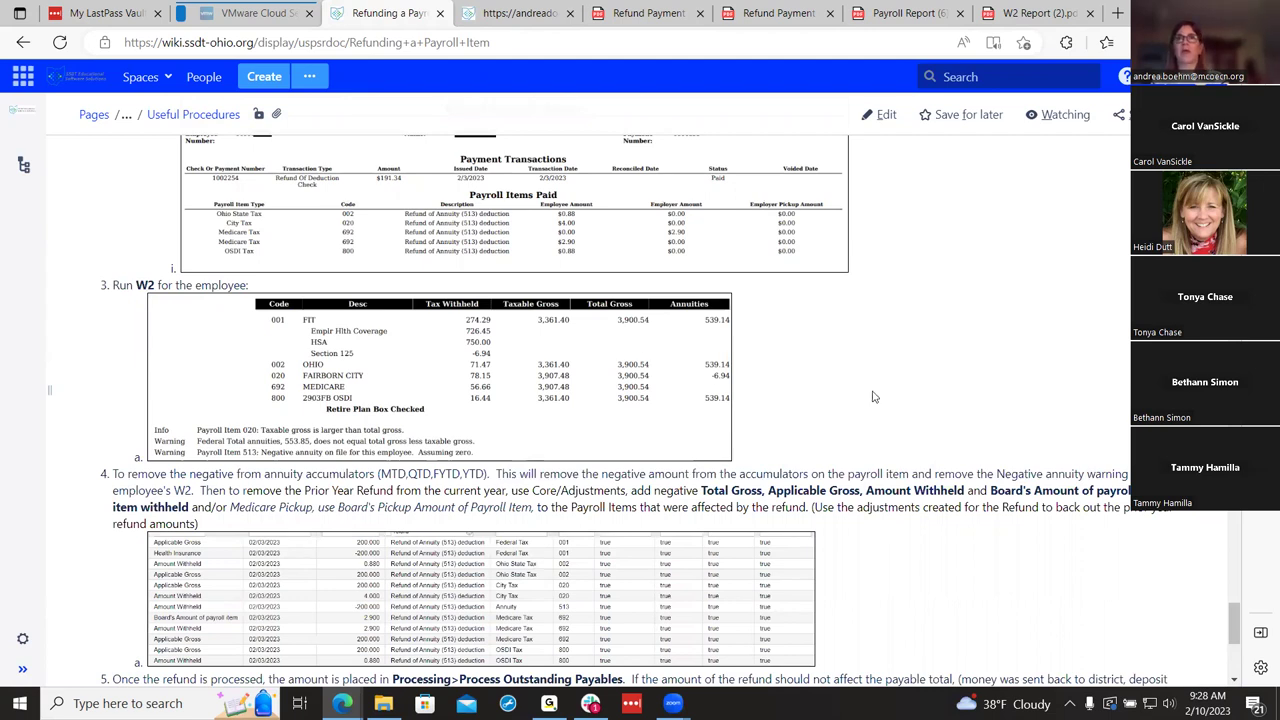
scroll(897, 394, "down", 1)
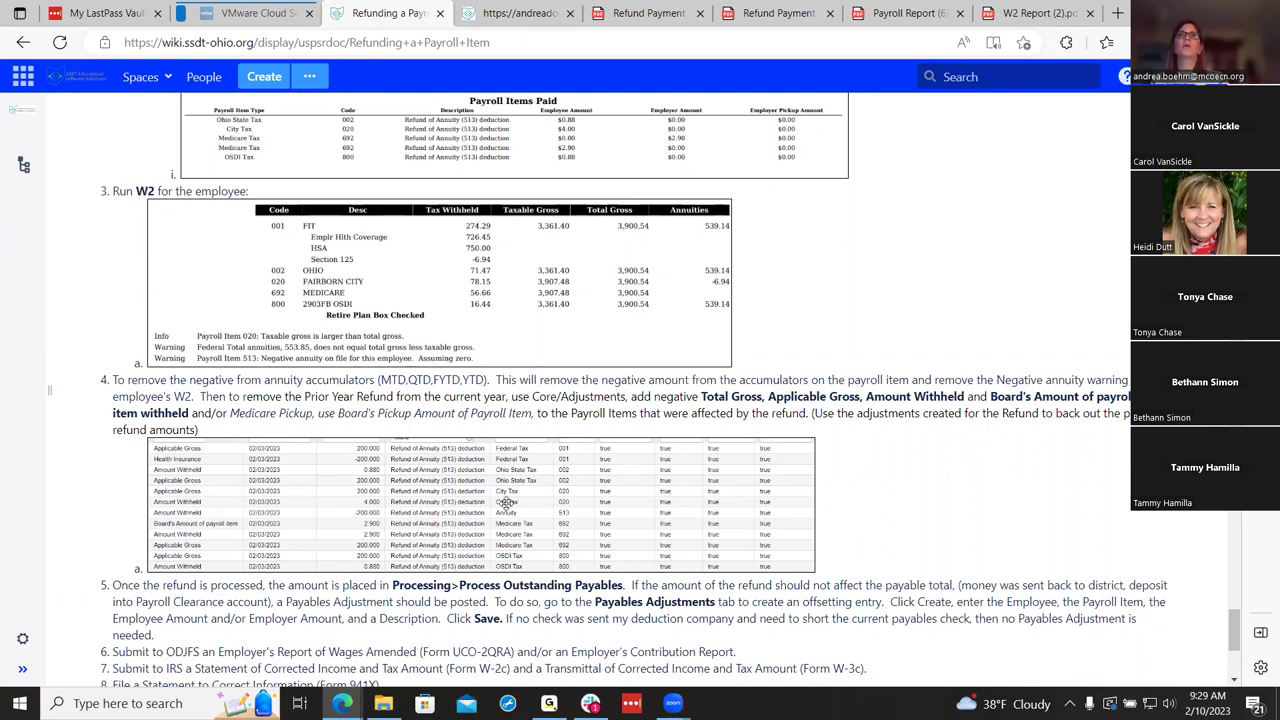
Step: Open the Adjustments list in USPS and filter the descriptions by "refund"
left_click(510, 13)
left_click(95, 133)
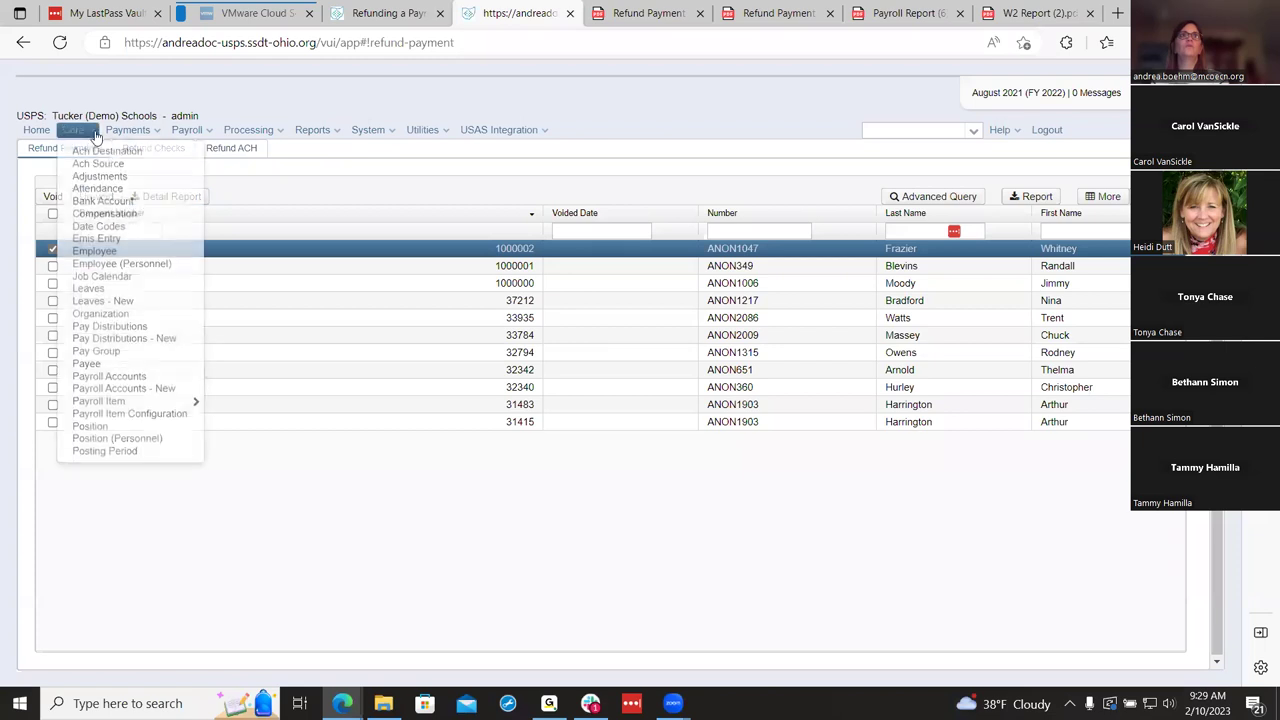
left_click(105, 177)
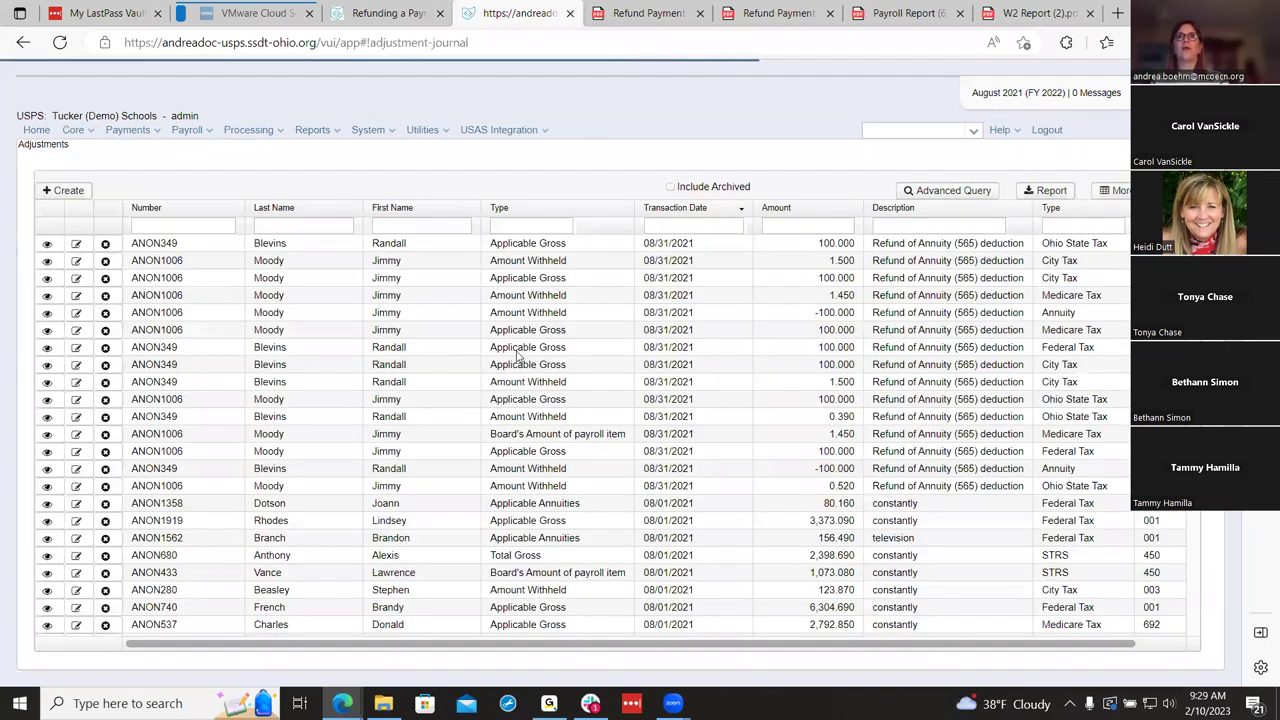
left_click(924, 226)
type("refund")
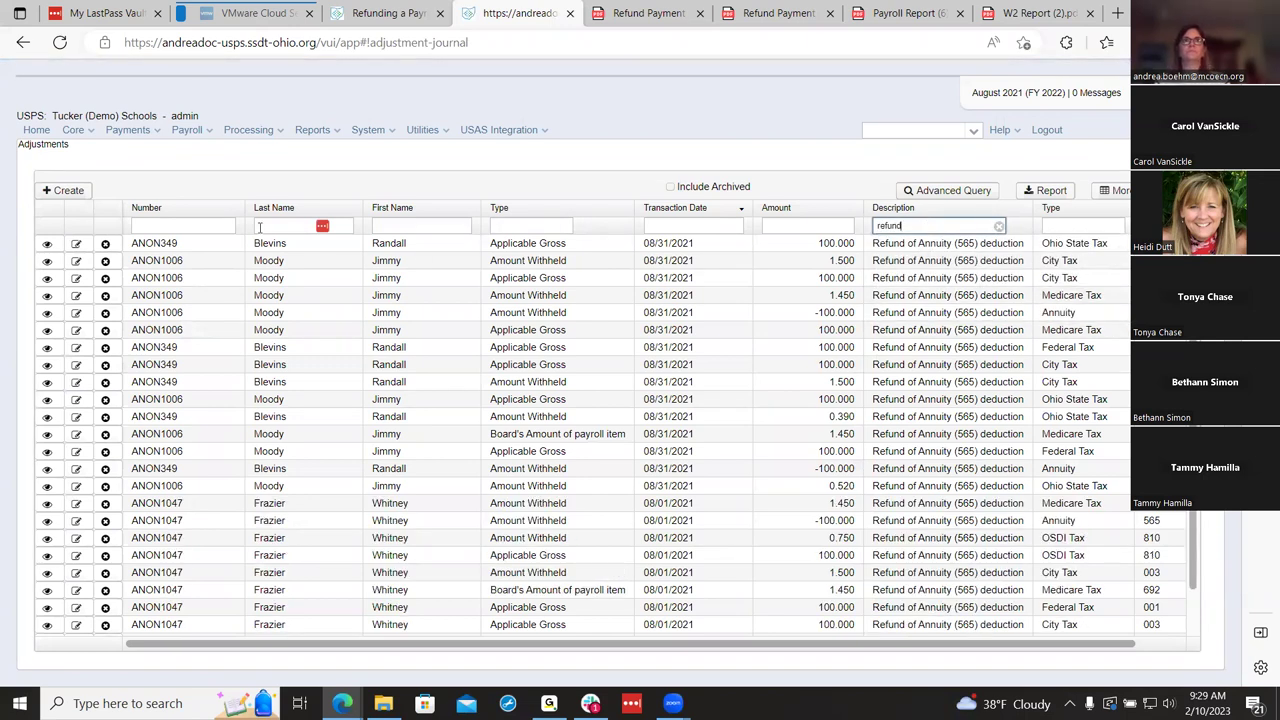
Step: Narrow the refund adjustments to one employee by last name and sort them by payroll item code
left_click(259, 227)
type("moody")
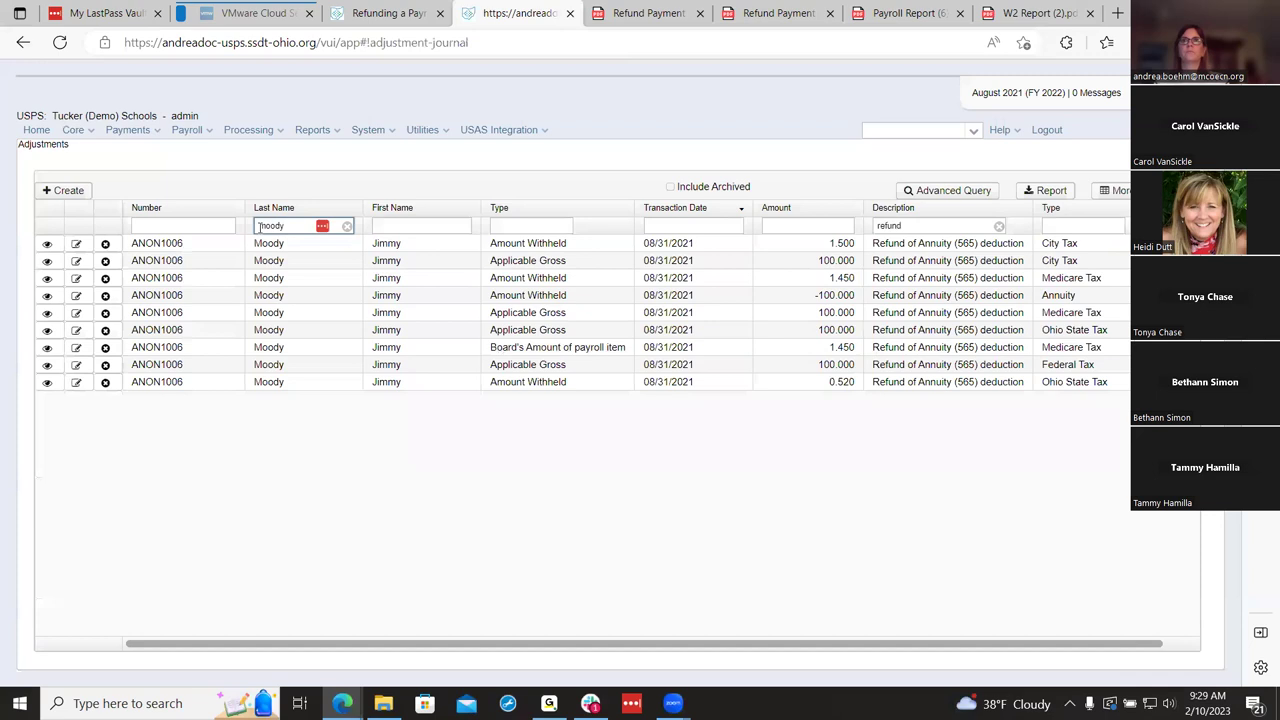
left_click(1150, 207)
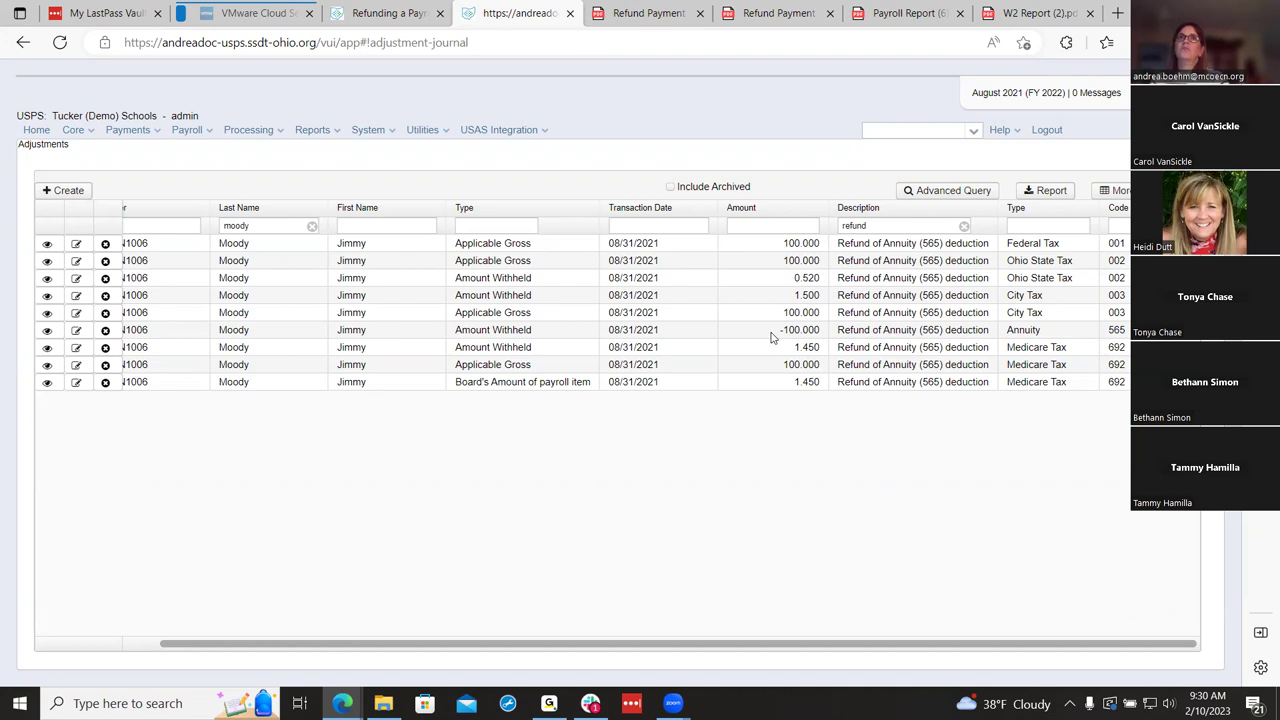
Step: Read the wiki's remaining prior year wages steps, covering offsetting adjustments, outstanding payables, corrected tax forms, W2 and Quarter Report
left_click(405, 13)
scroll(740, 443, "down", 1)
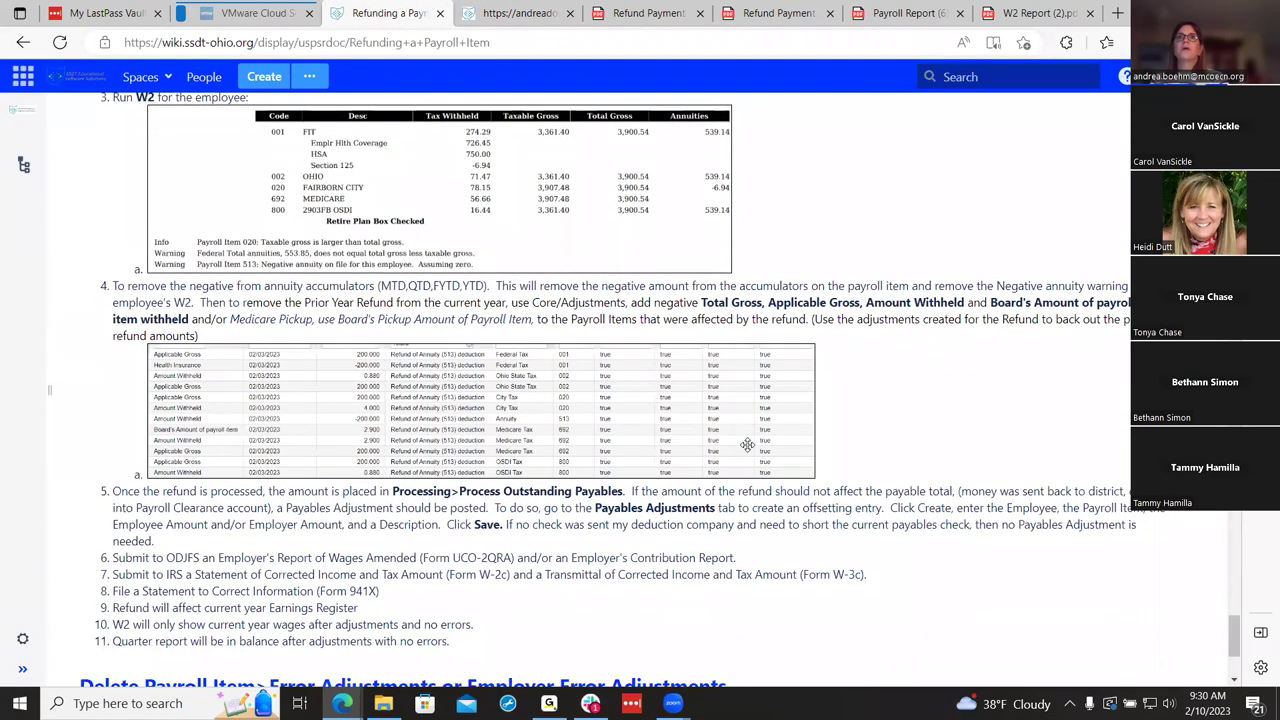
scroll(747, 444, "down", 1)
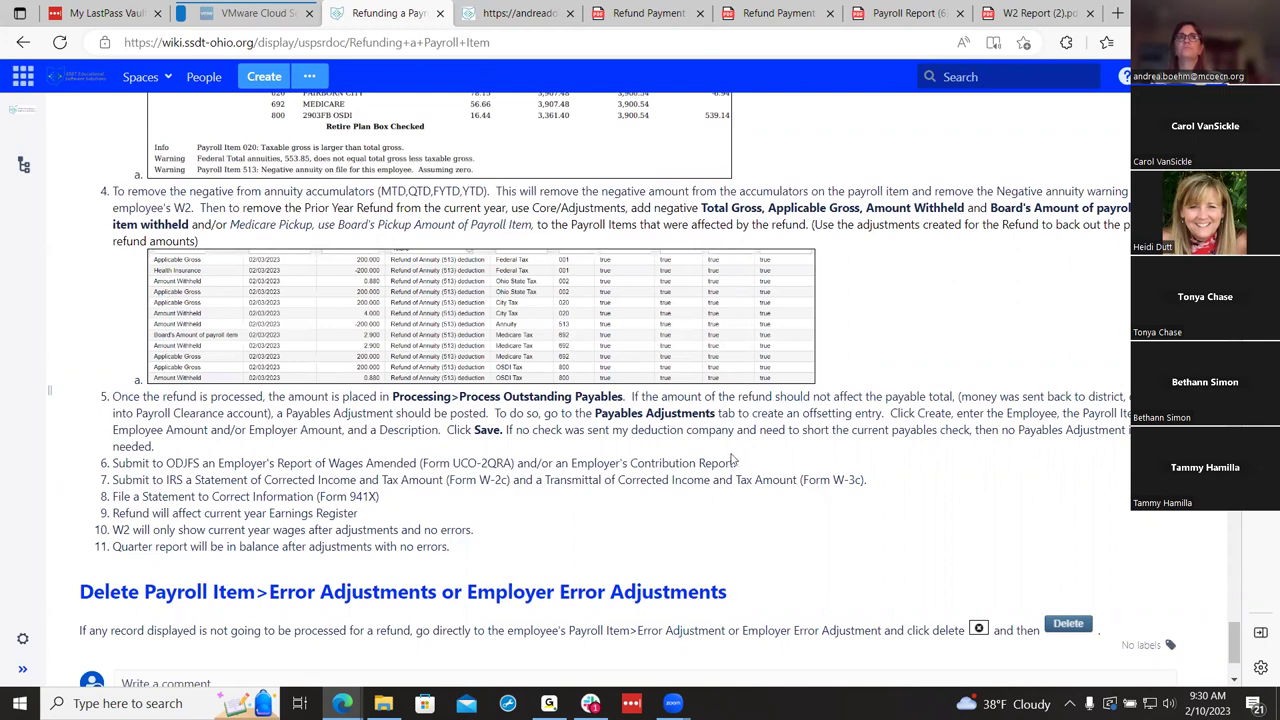
scroll(724, 457, "up", 1)
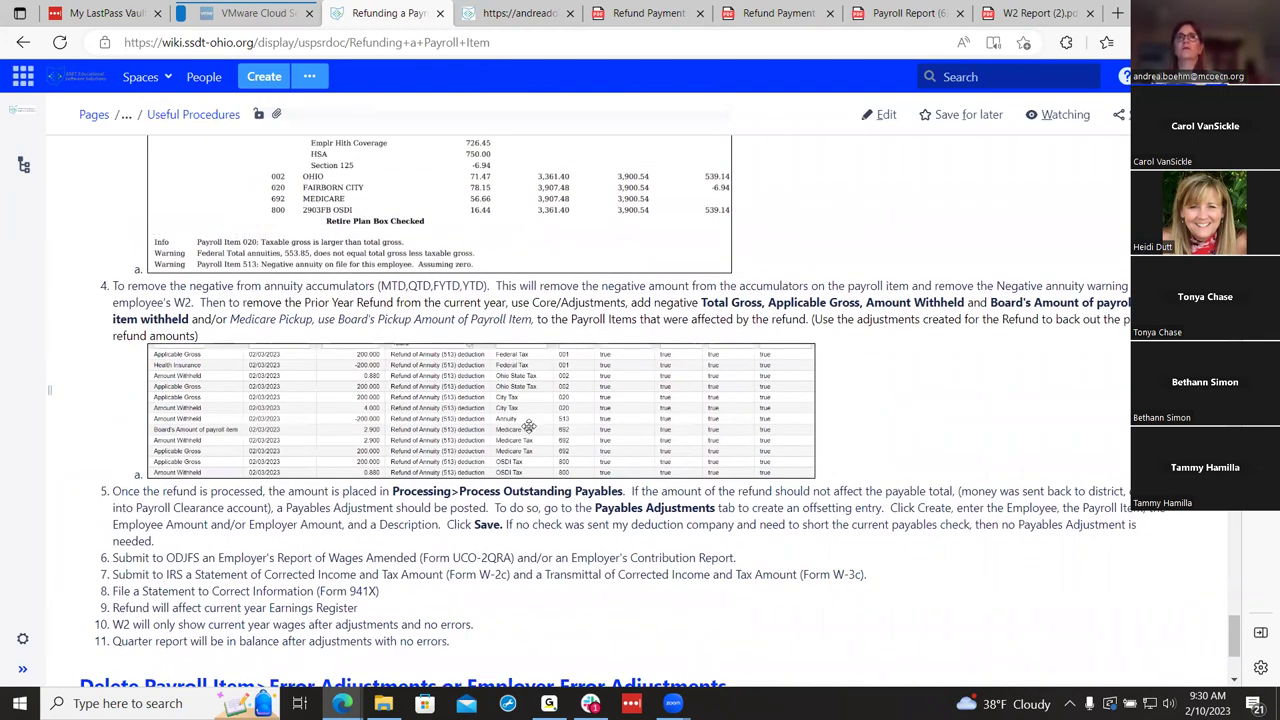
scroll(528, 427, "up", 1)
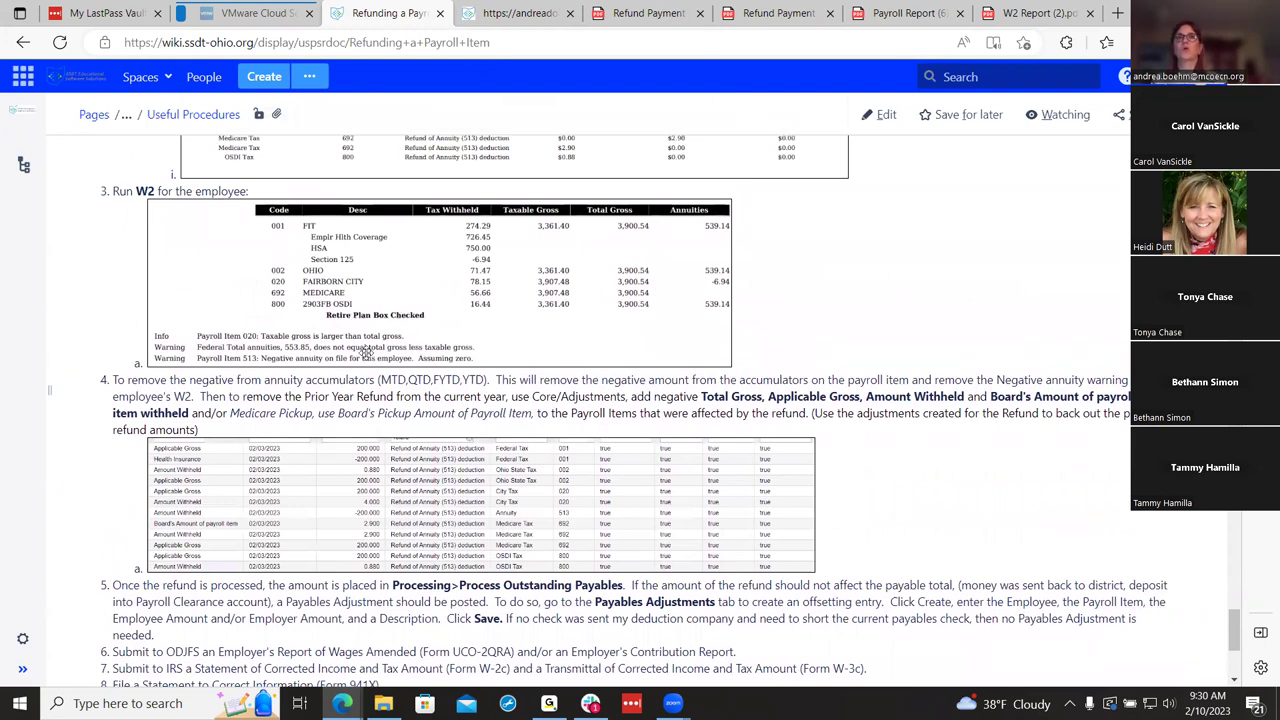
scroll(366, 352, "down", 1)
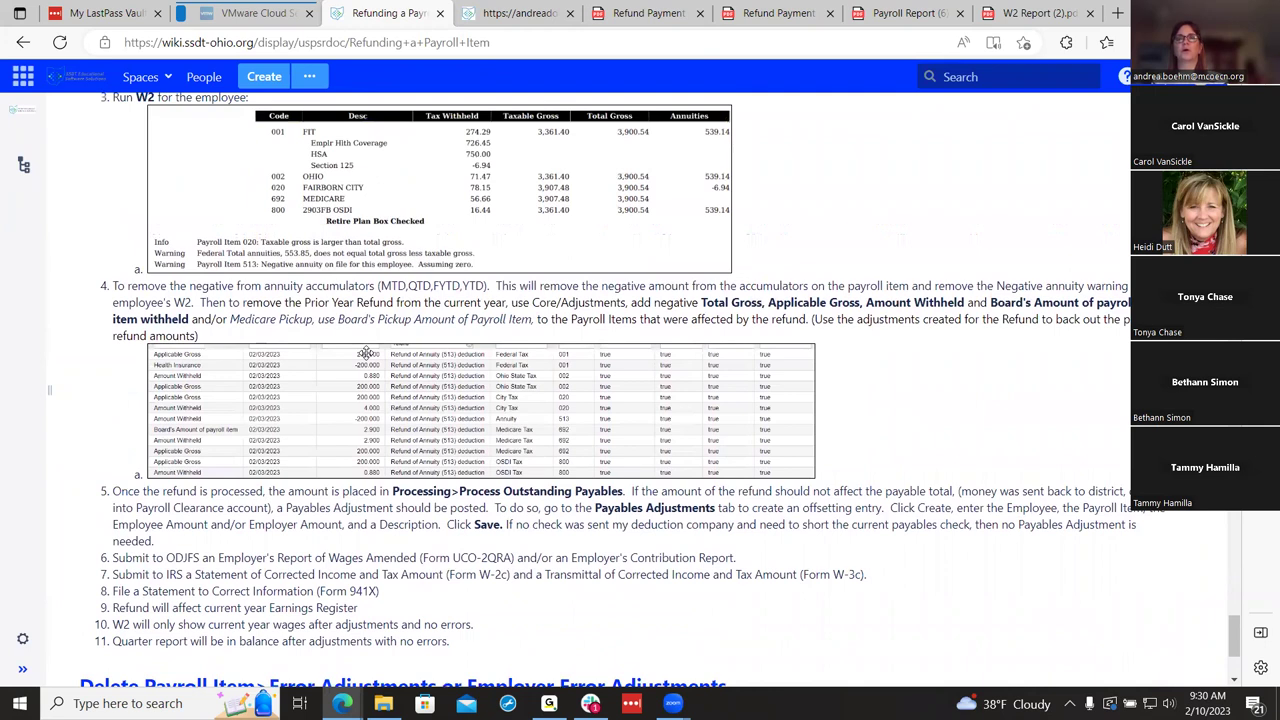
scroll(366, 352, "down", 1)
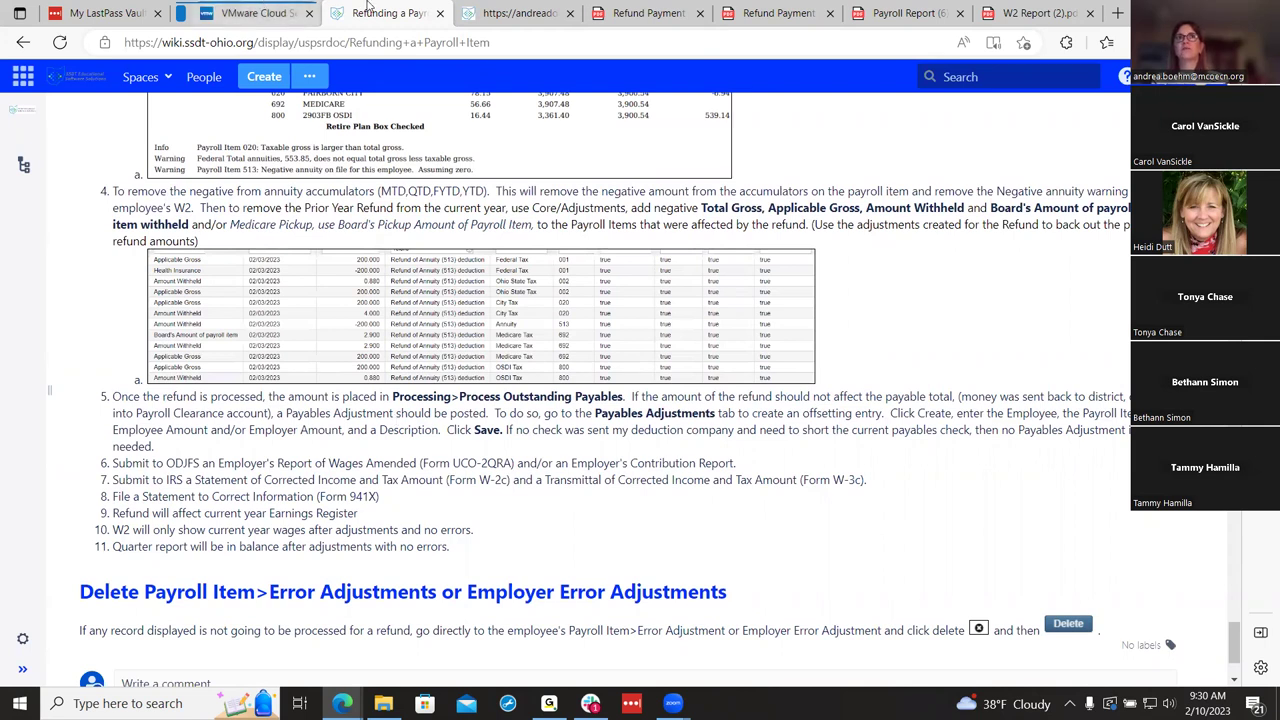
Step: Check the employee's refund adjustments and the Refund Payment Report, returning to the wiki's section on deleting error adjustments
left_click(515, 13)
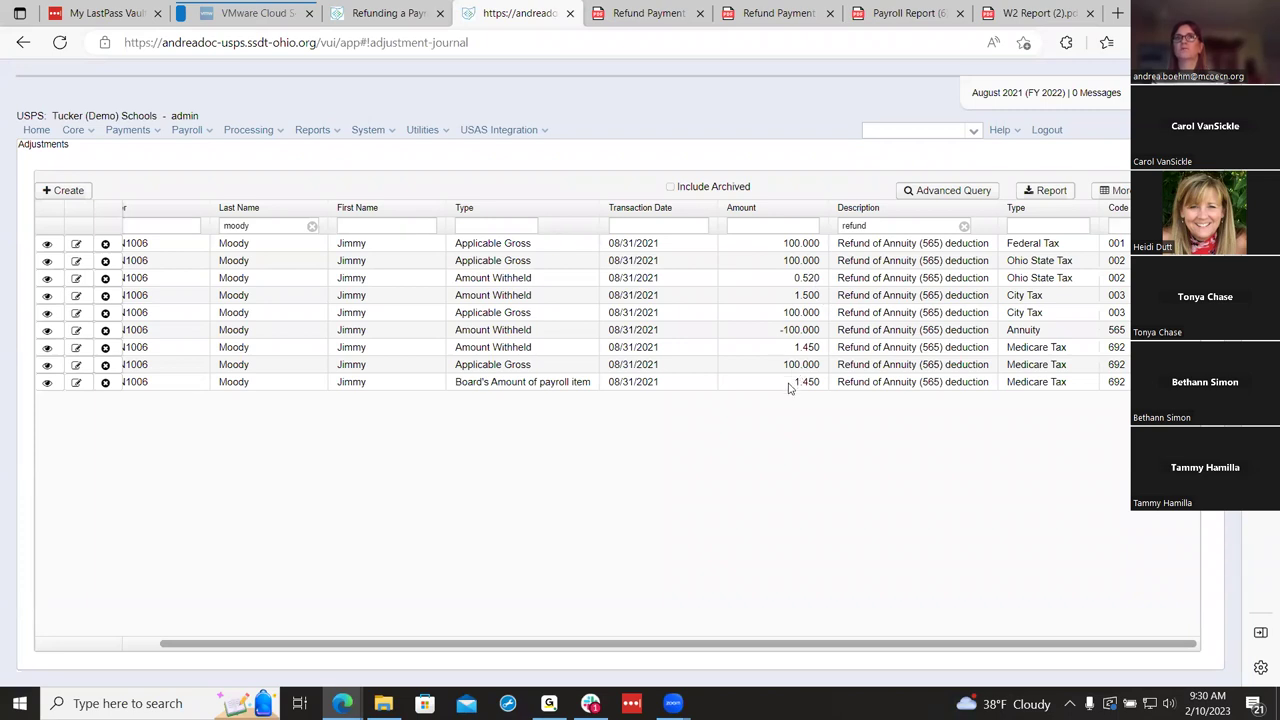
left_click(645, 13)
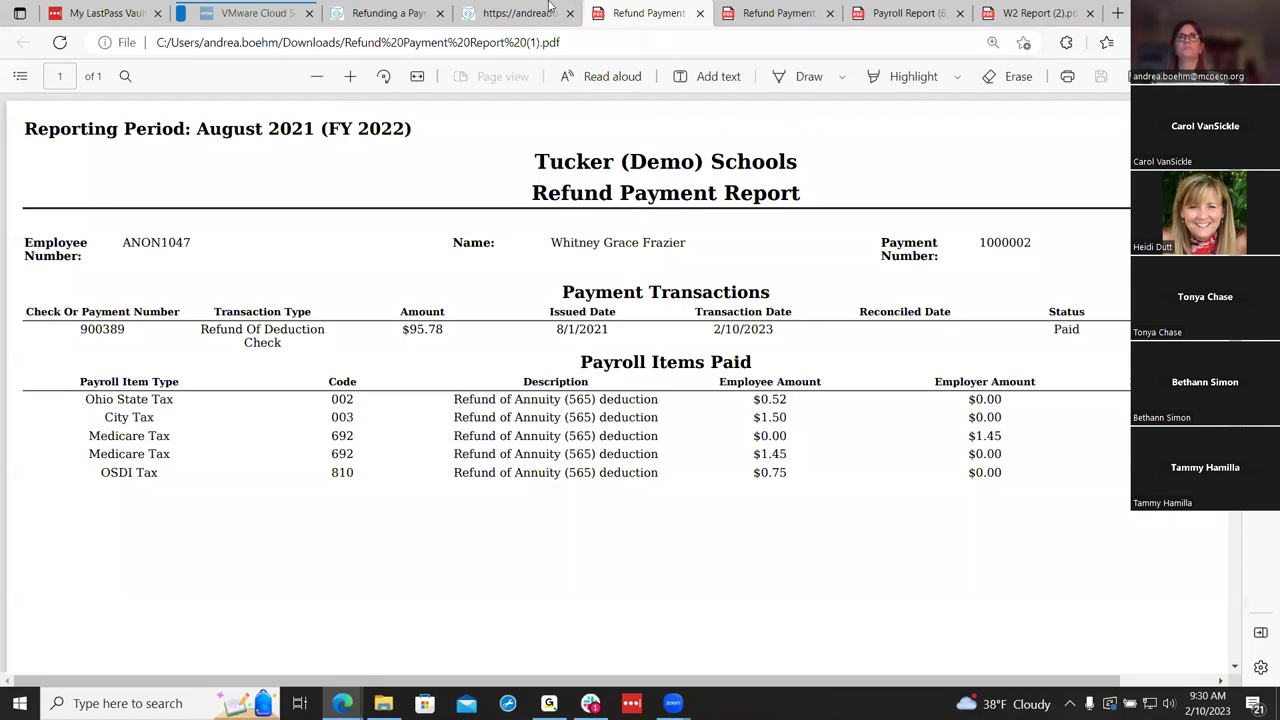
left_click(388, 13)
scroll(903, 430, "down", 2)
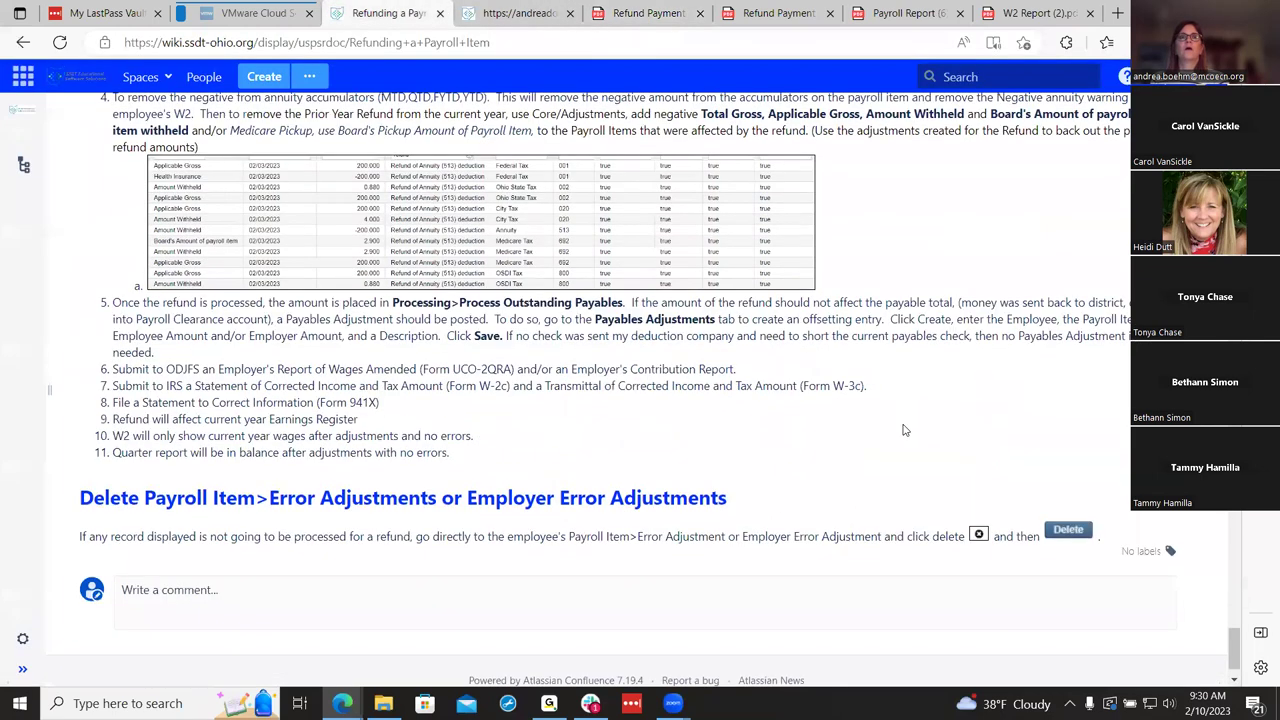
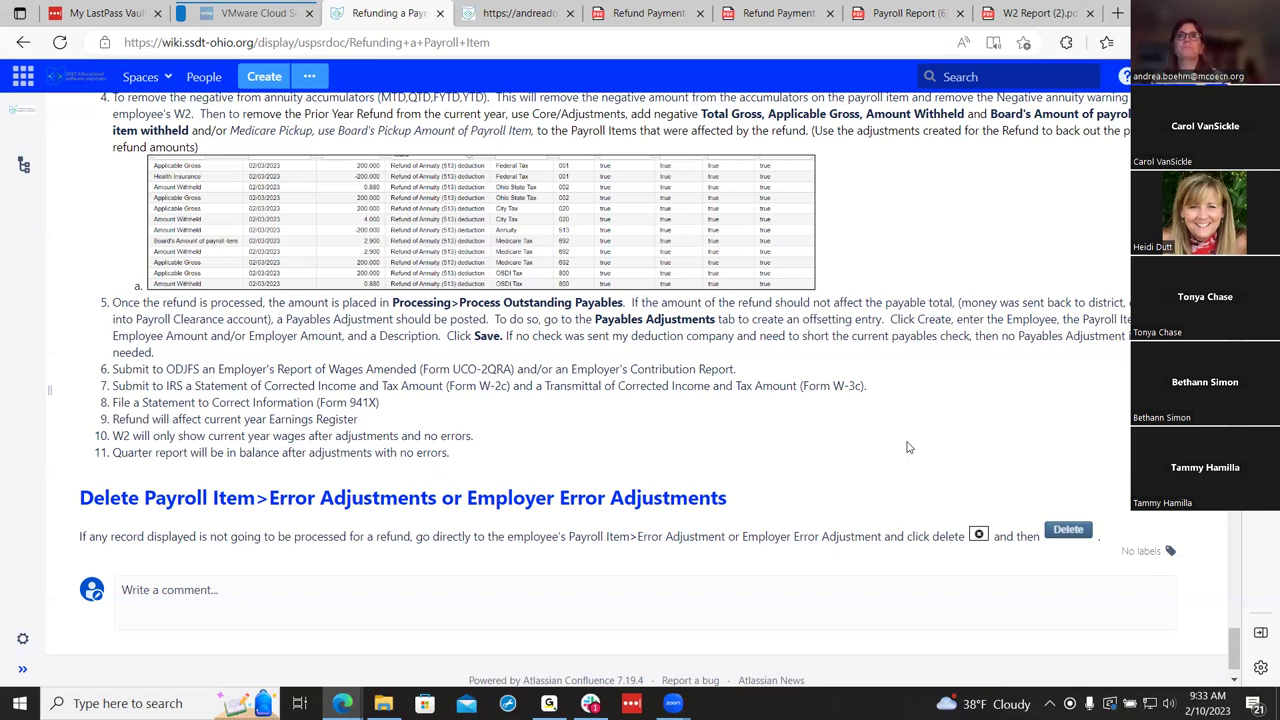
Step: Revisit the start of the section on refunding a prior year annuity and processing it as prior year wages
scroll(908, 447, "up", 2)
scroll(908, 447, "up", 6)
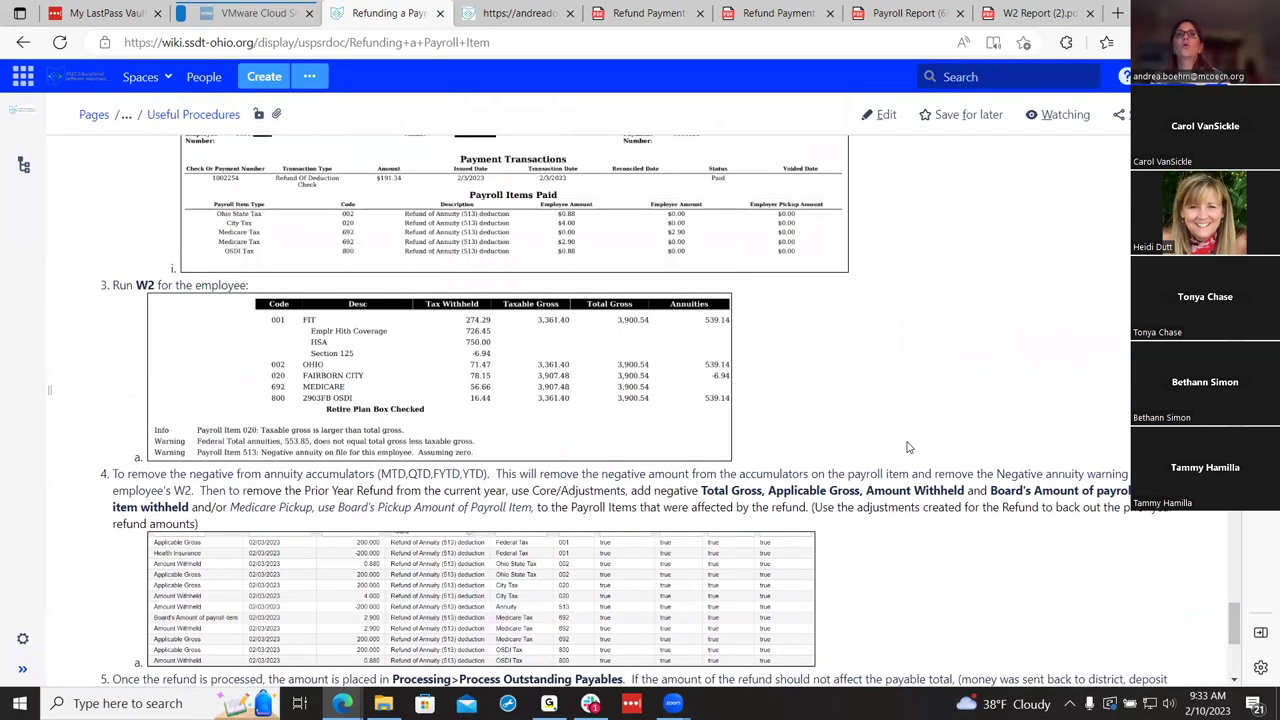
scroll(908, 447, "up", 2)
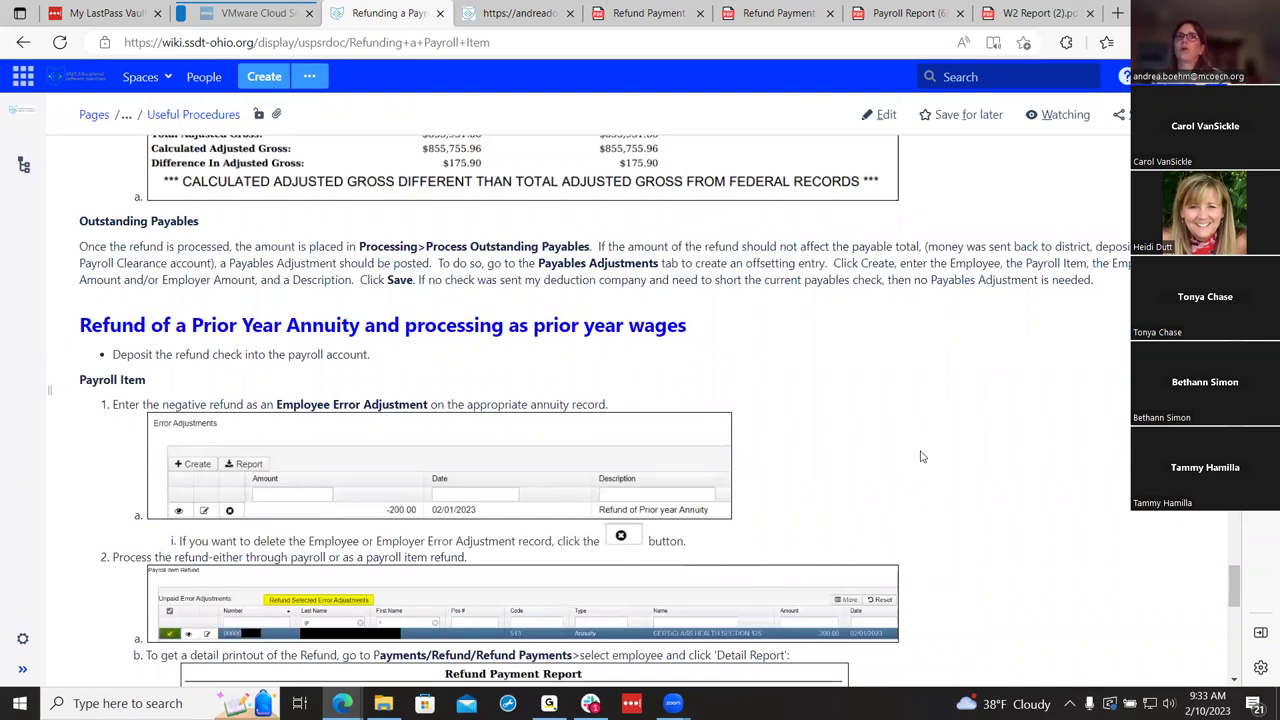
scroll(922, 457, "down", 1)
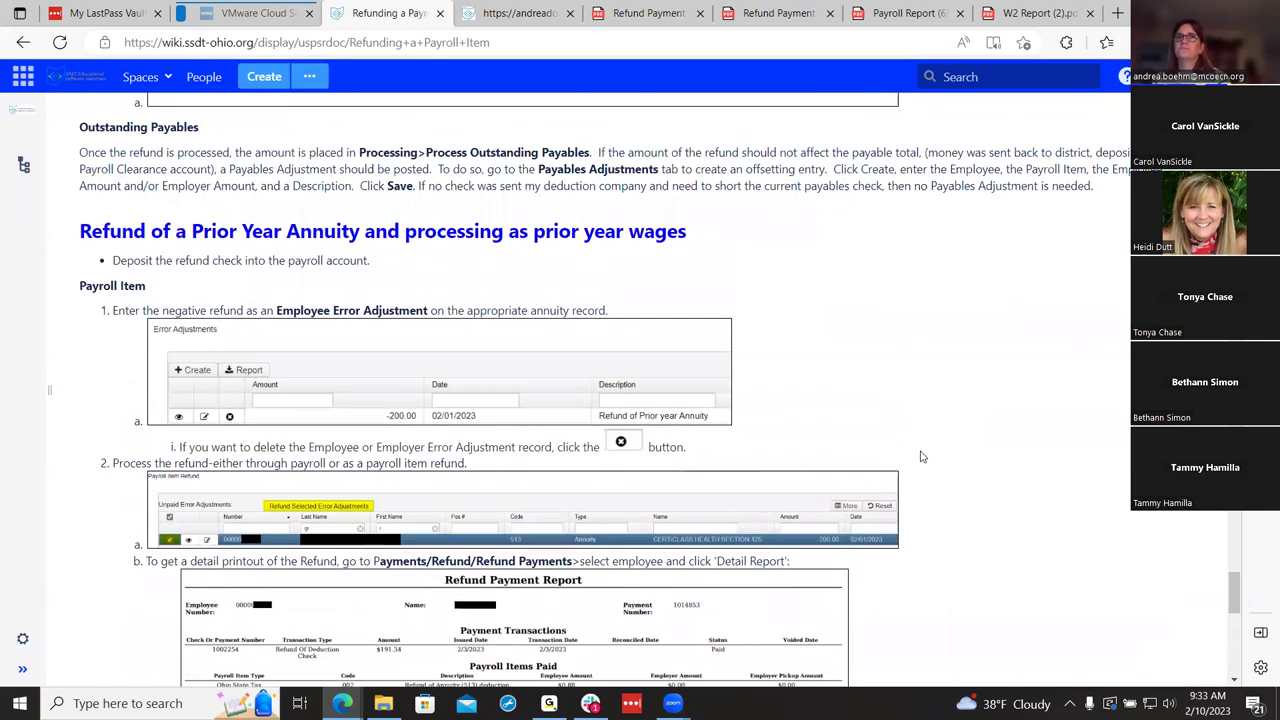
Step: Check the wiki's section on deleting error adjustments, and open the unpaid error adjustments for Payroll Item Refund in USPS
scroll(922, 457, "down", 10)
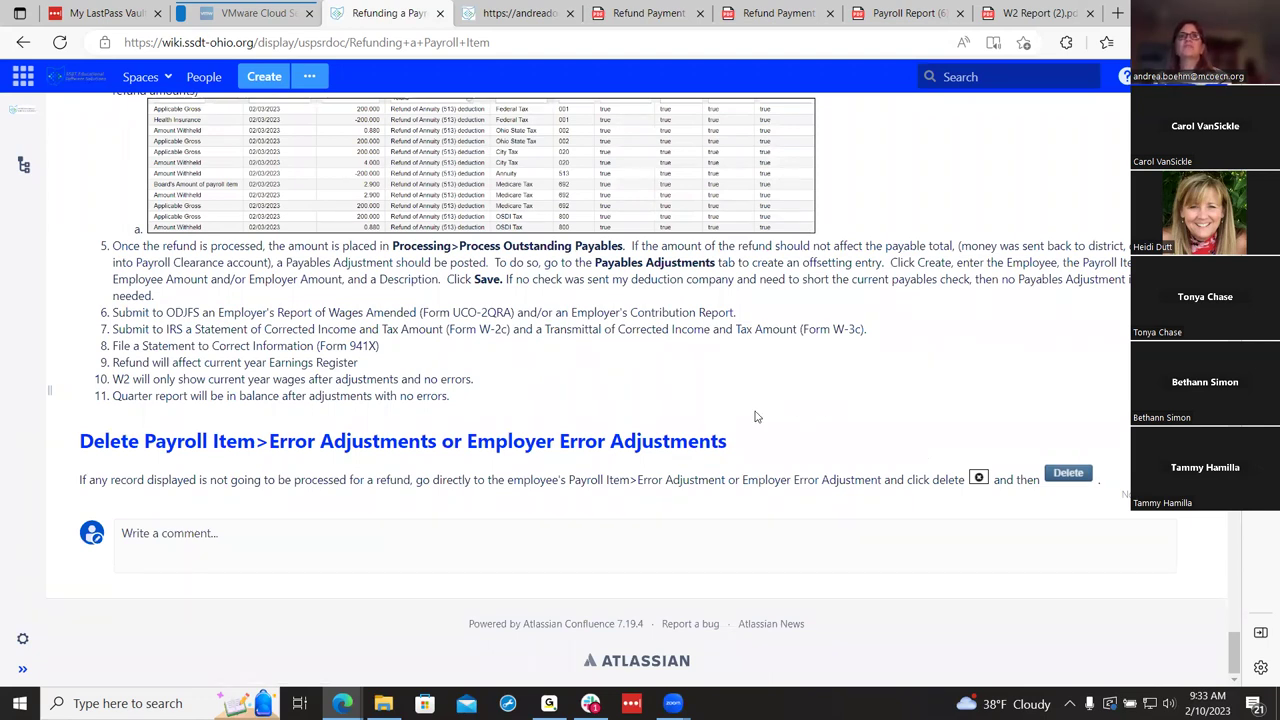
left_click(490, 8)
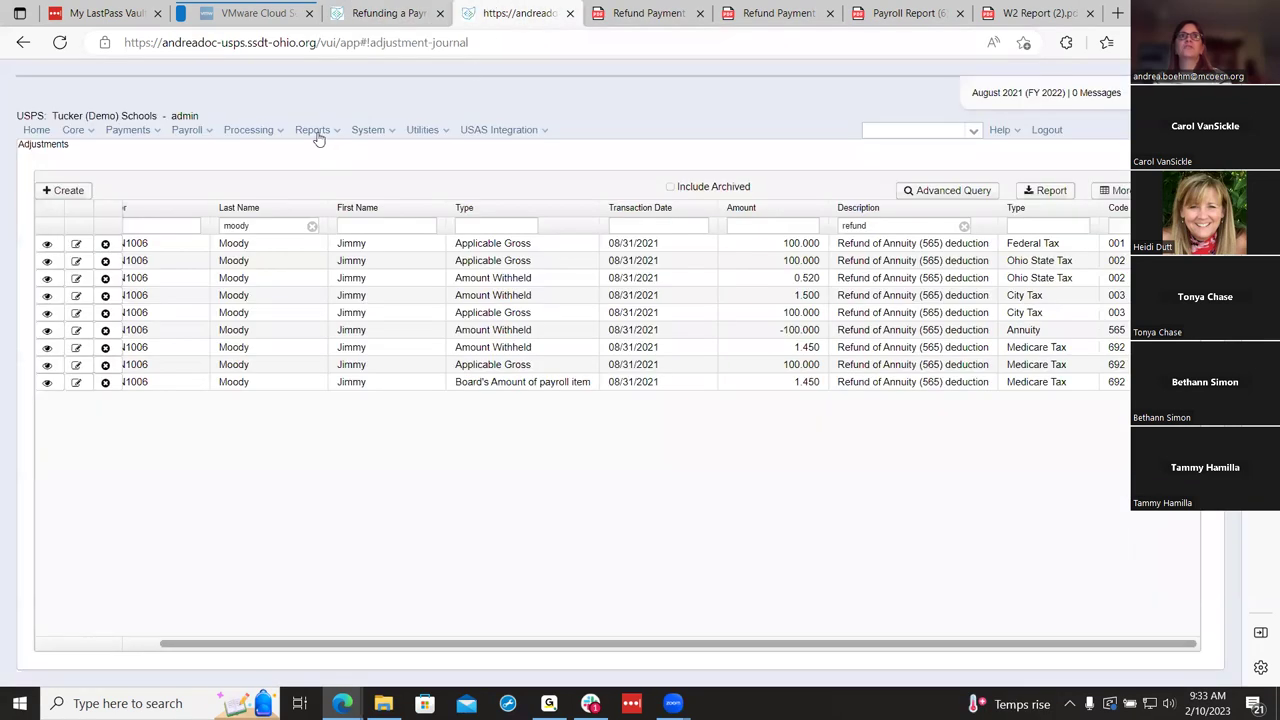
mouse_move(257, 140)
left_click(284, 180)
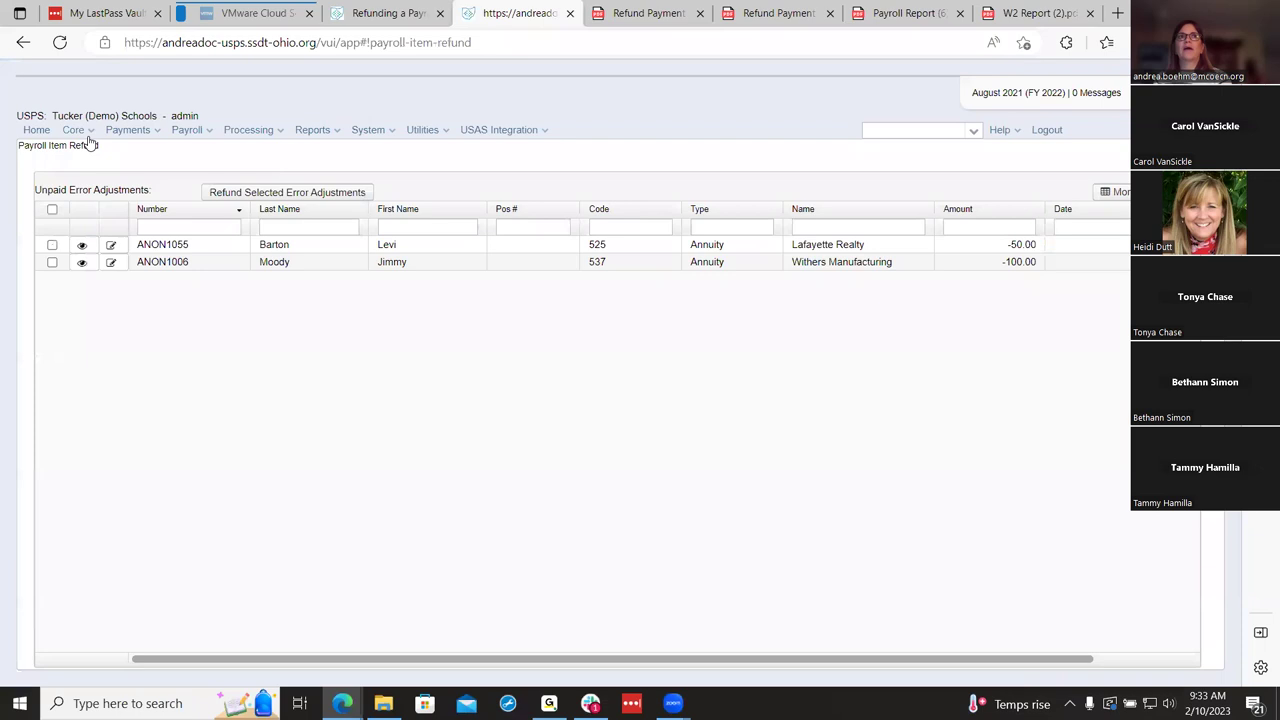
Step: Sort the Payroll Item Error Adjustments by date paid and delete the unpaid -50.00 refund for payroll item 525
mouse_move(88, 138)
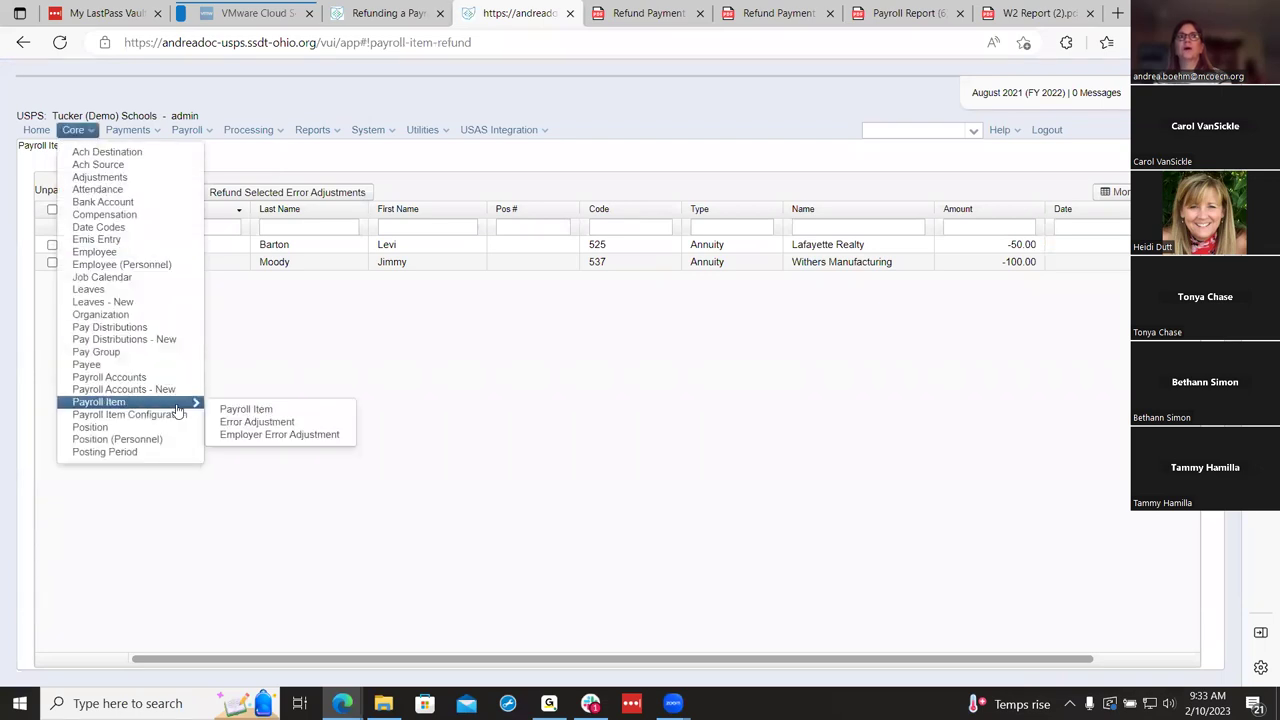
mouse_move(211, 401)
left_click(224, 426)
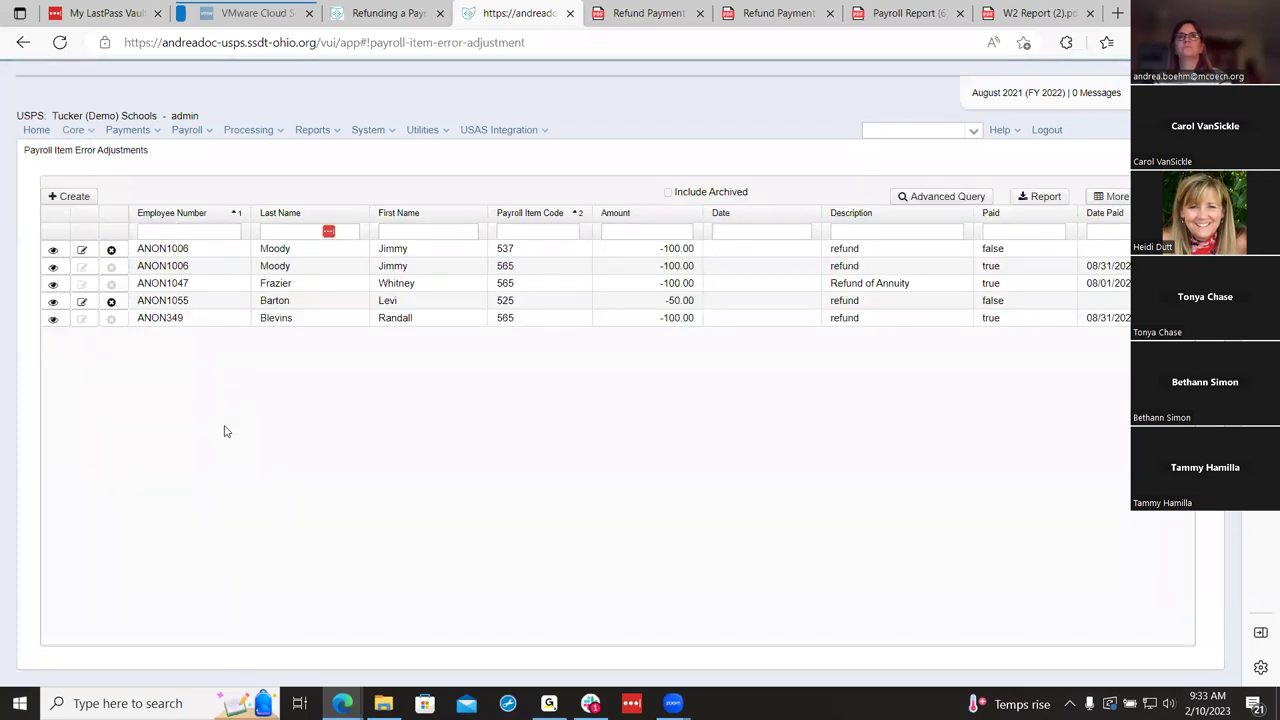
left_click(1105, 213)
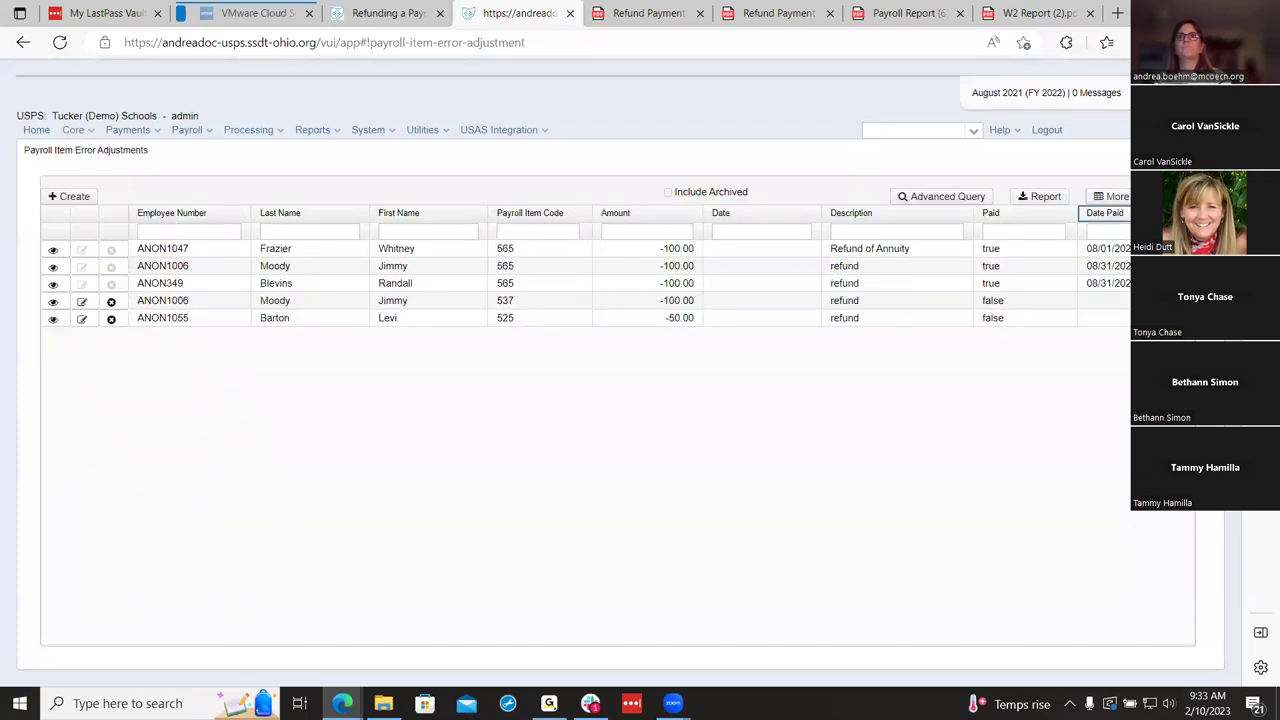
left_click(111, 318)
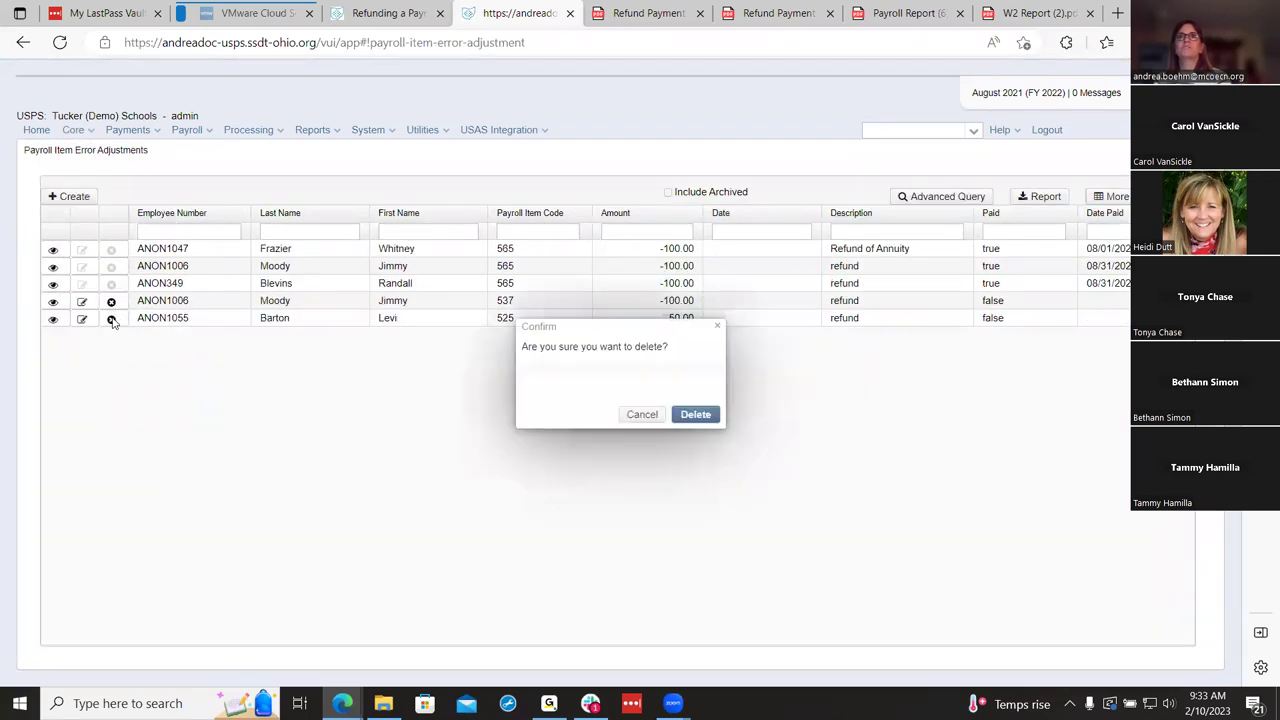
left_click(696, 414)
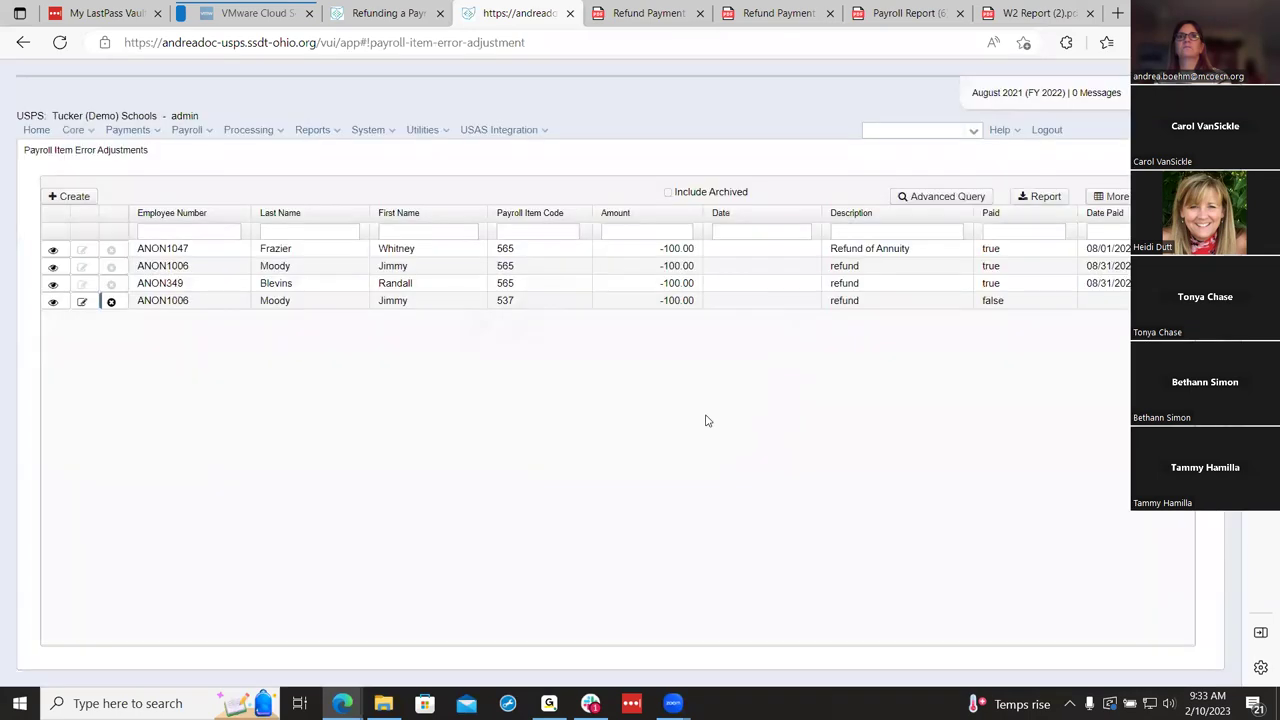
Step: Return to the wiki and open the Voiding Process in USPS-R page under Useful Procedures
left_click(657, 9)
left_click(410, 8)
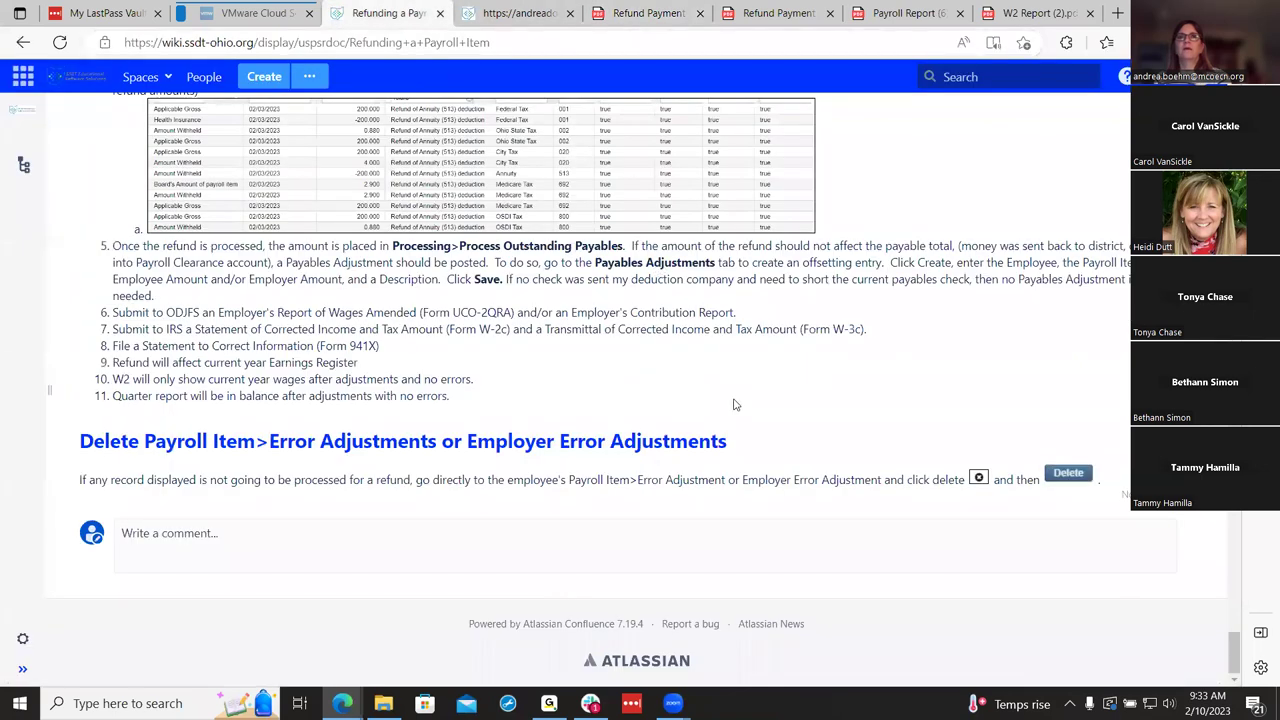
scroll(788, 428, "up", 1)
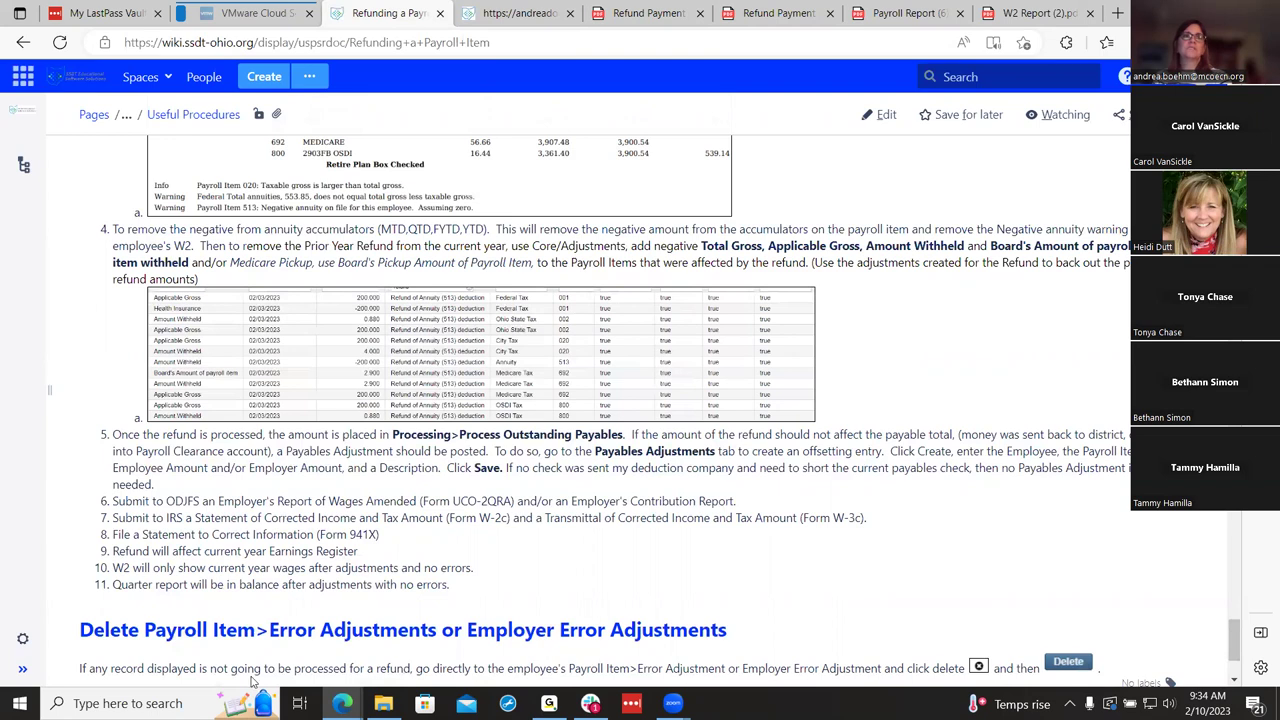
left_click(25, 671)
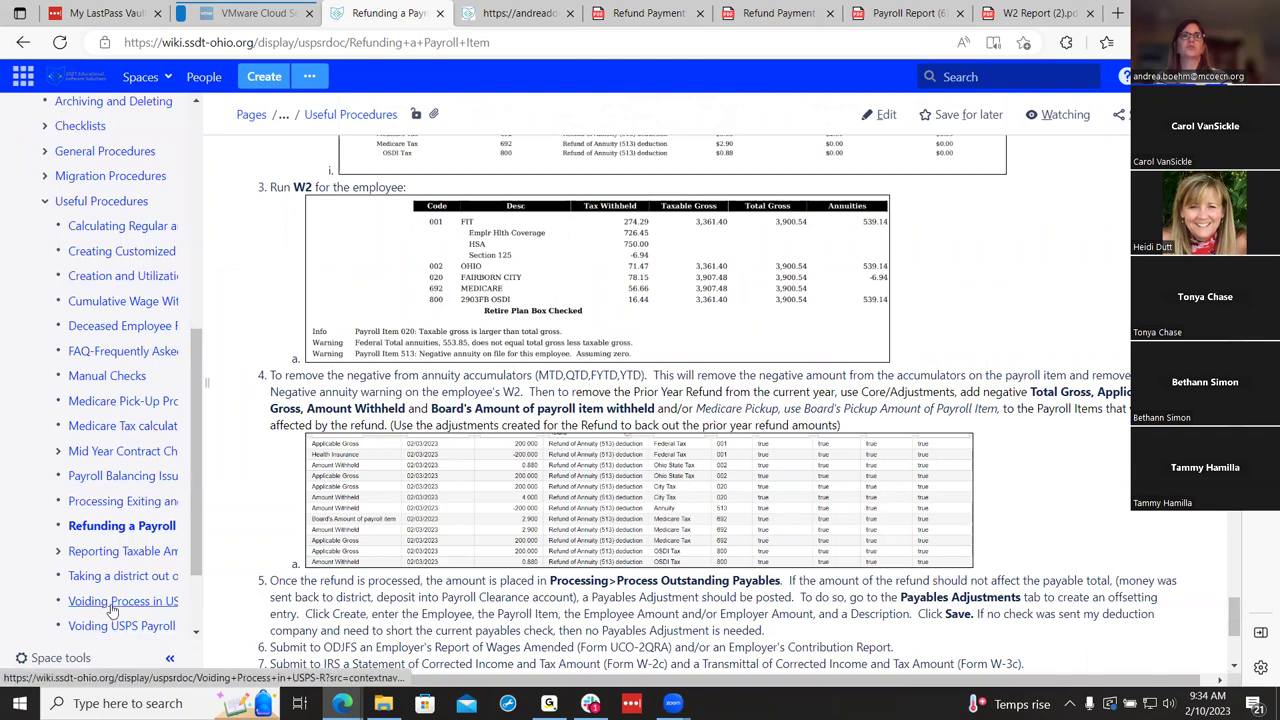
left_click(113, 605)
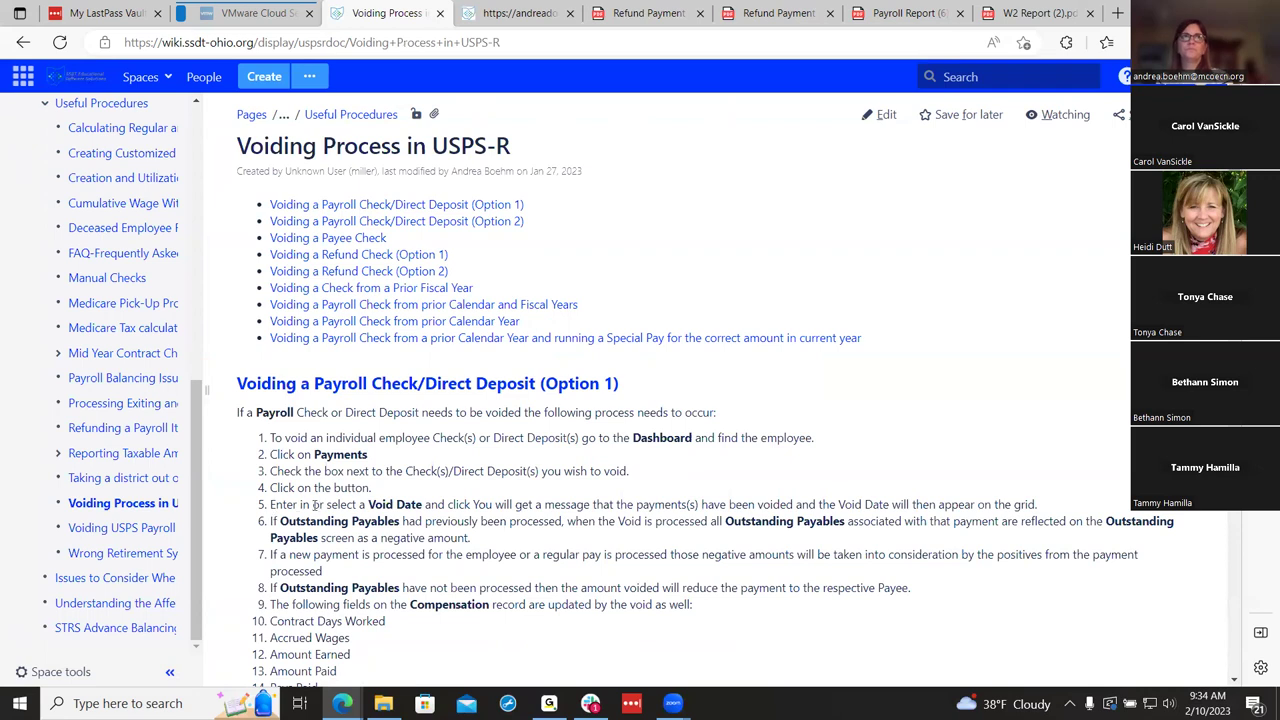
Step: Reopen the Refunding a Payroll Item page and review its sections from regular payroll refunds to adjusting employer paid amounts
left_click(100, 430)
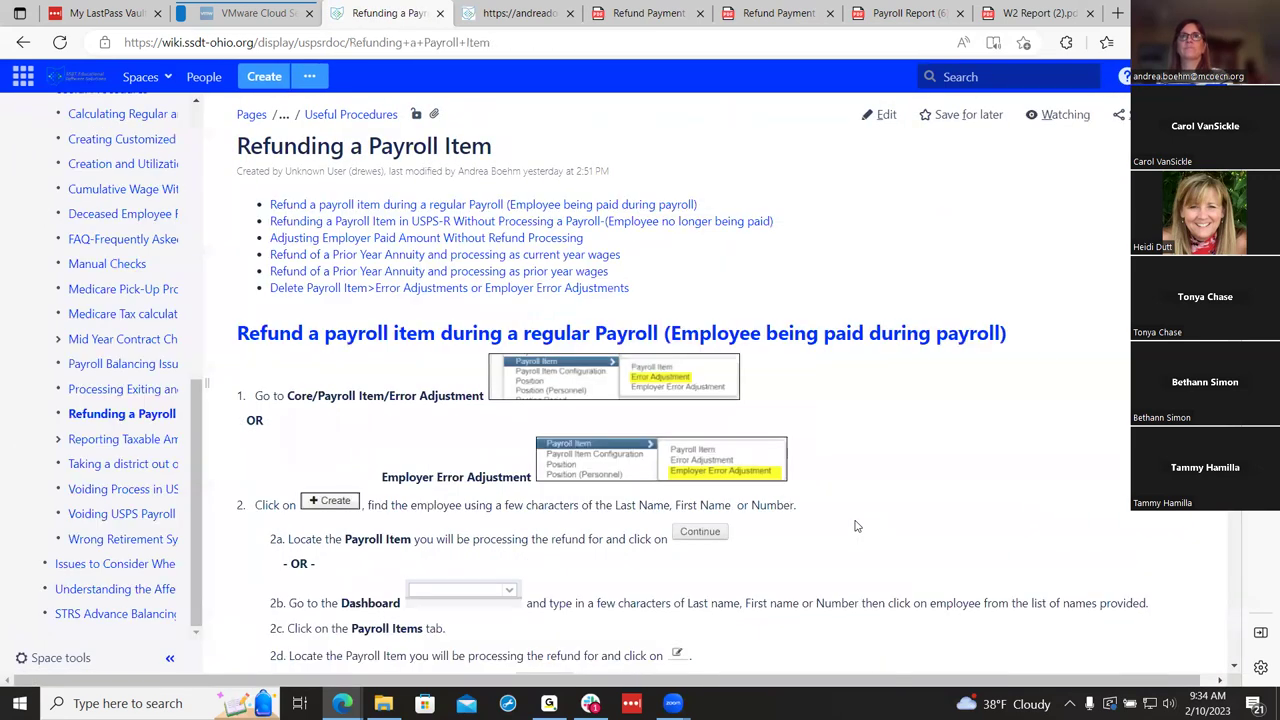
scroll(855, 526, "down", 1)
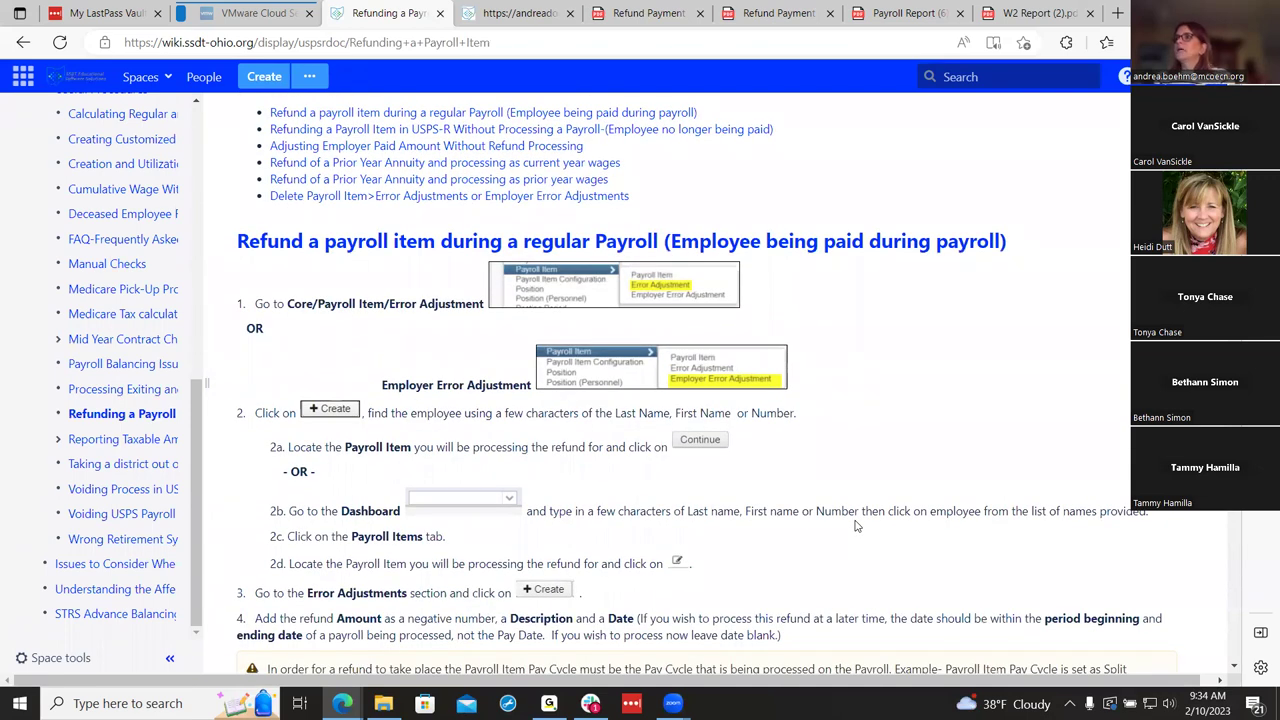
scroll(855, 526, "down", 7)
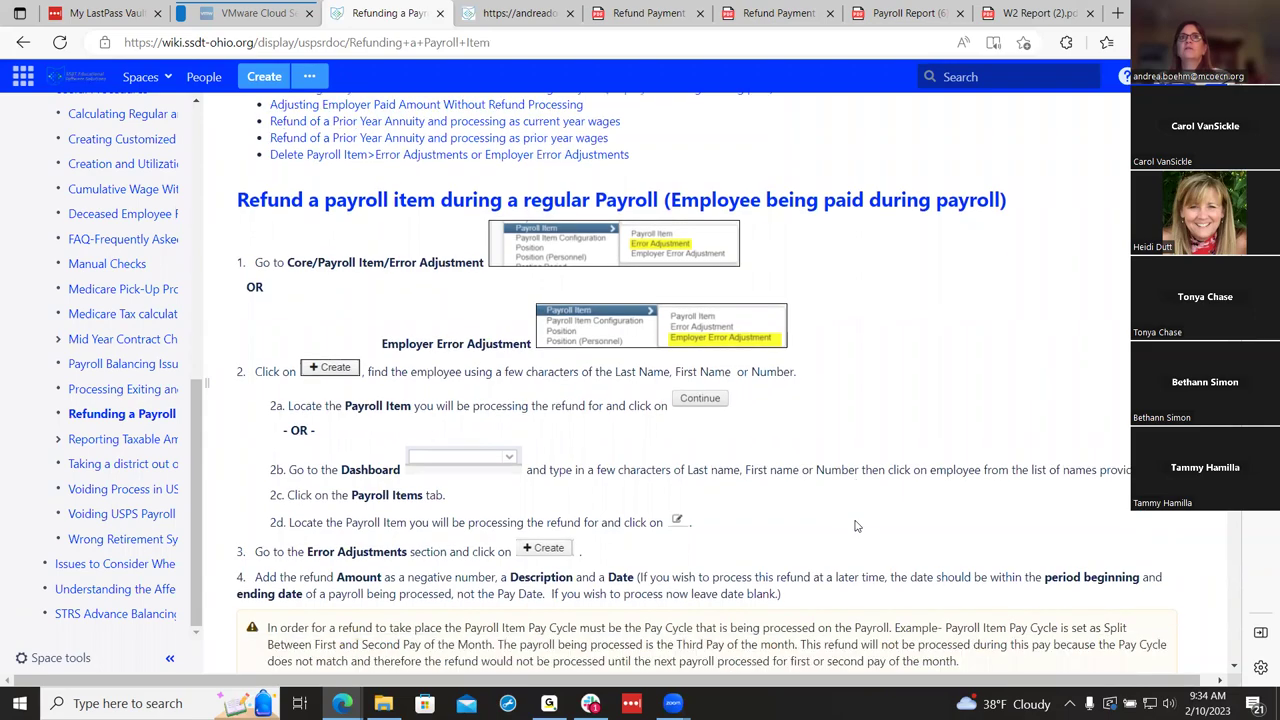
scroll(855, 526, "down", 11)
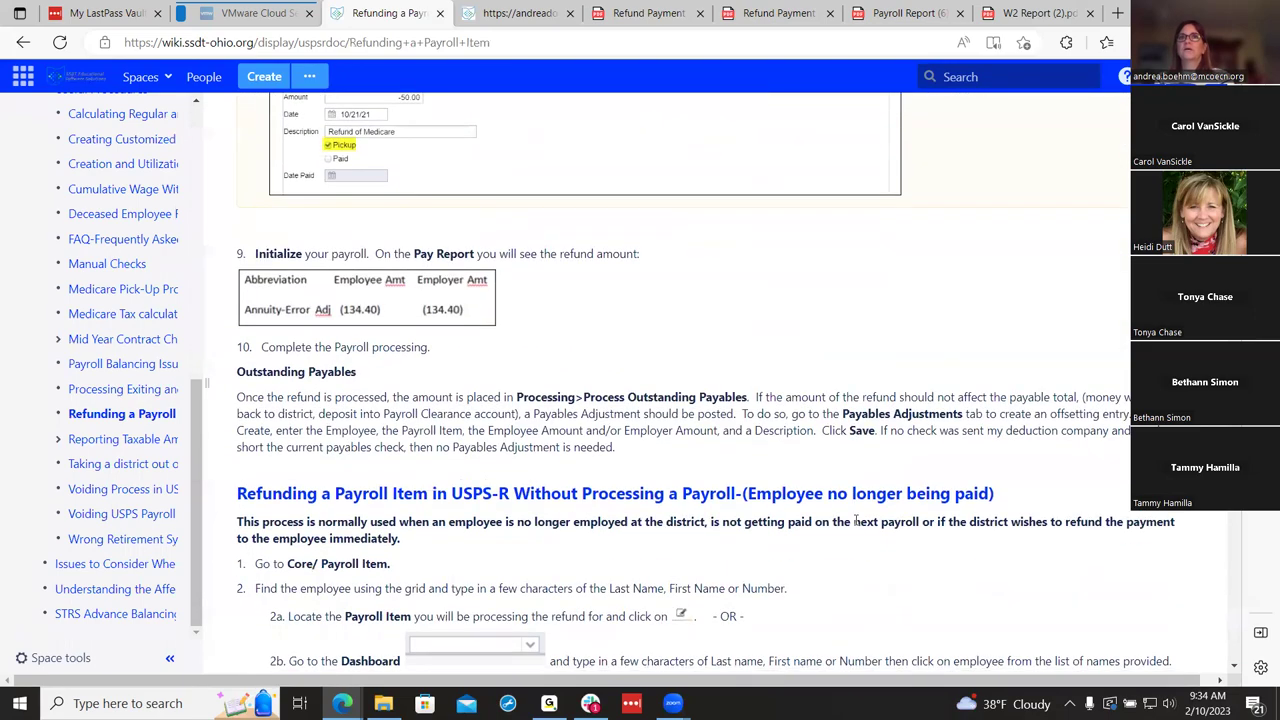
scroll(855, 521, "down", 3)
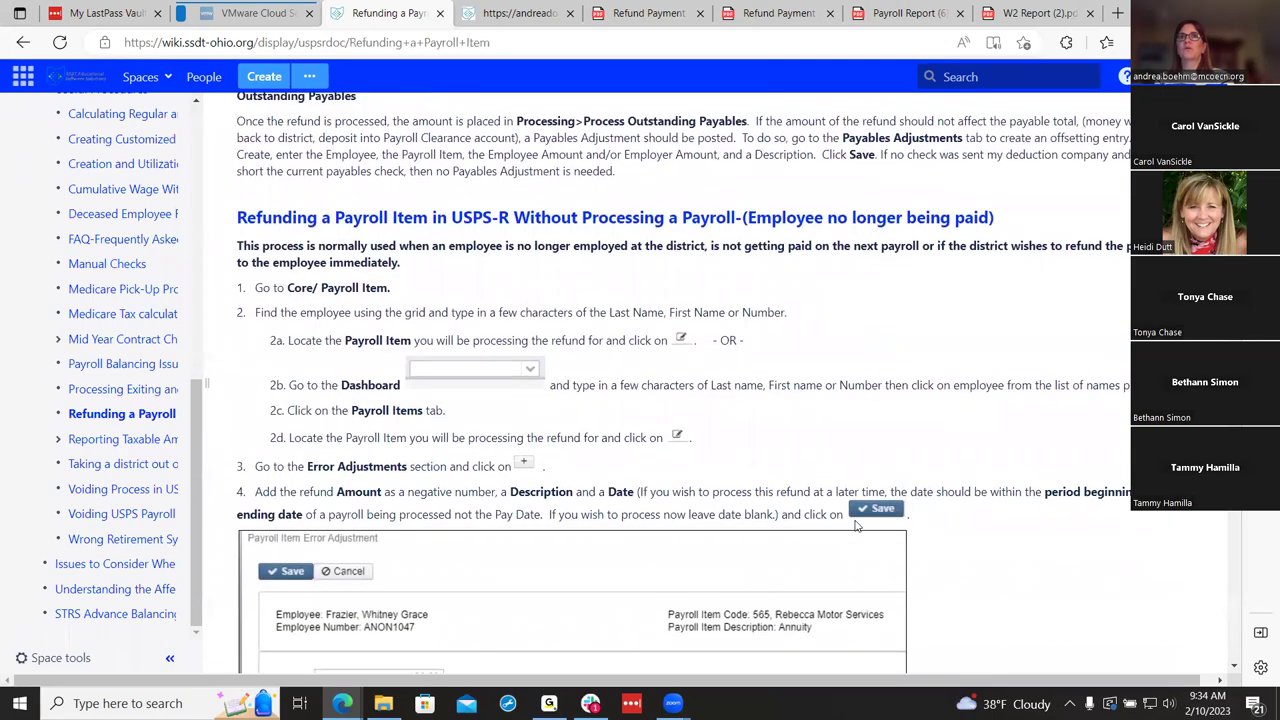
scroll(855, 526, "down", 20)
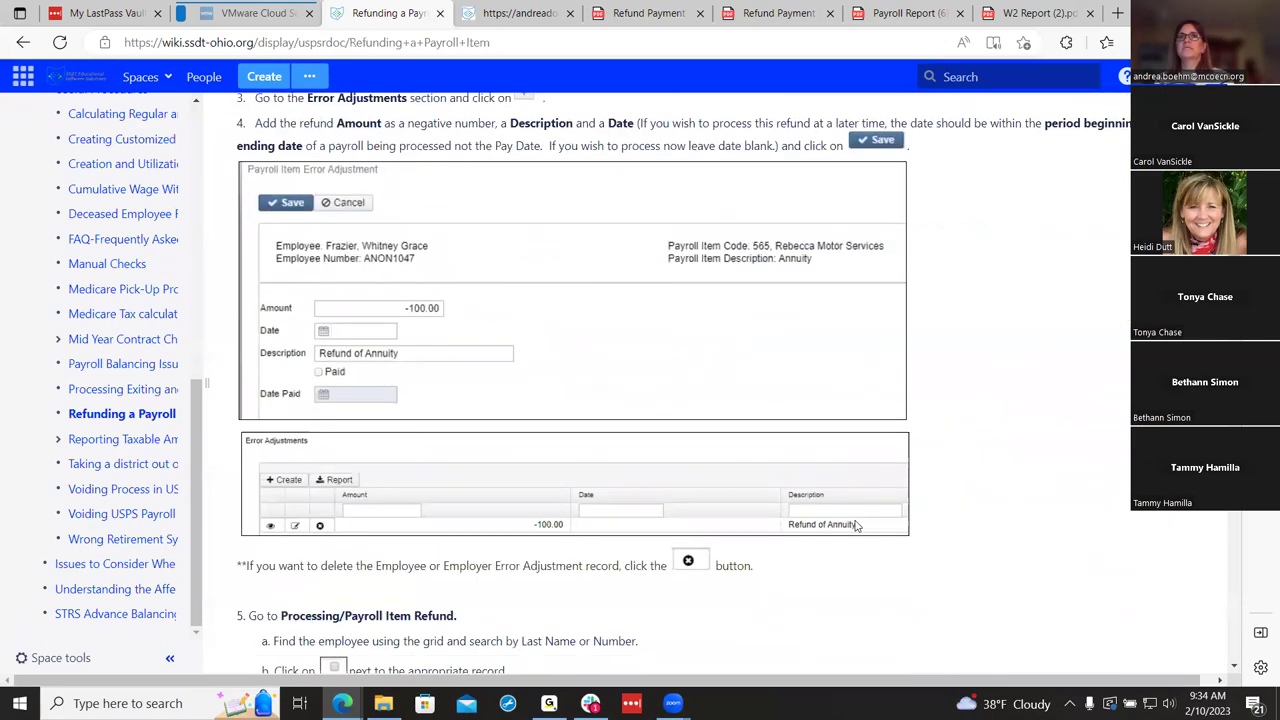
scroll(855, 526, "down", 6)
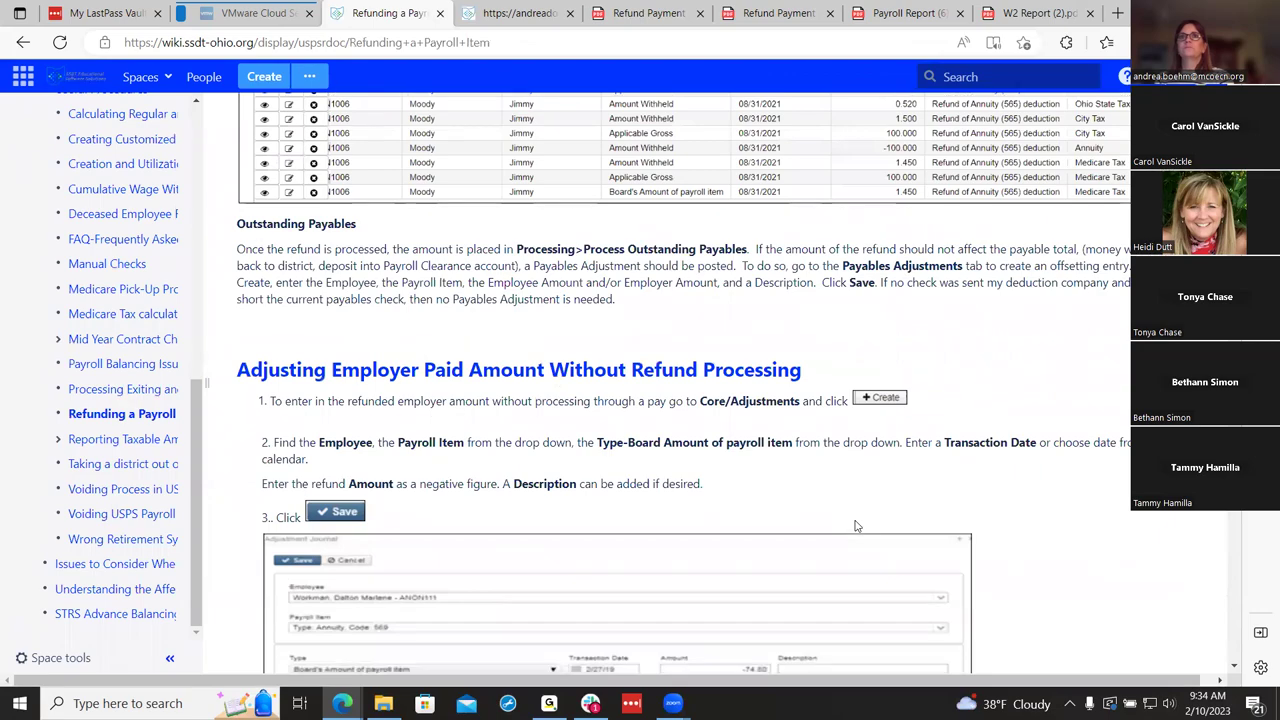
scroll(855, 526, "up", 20)
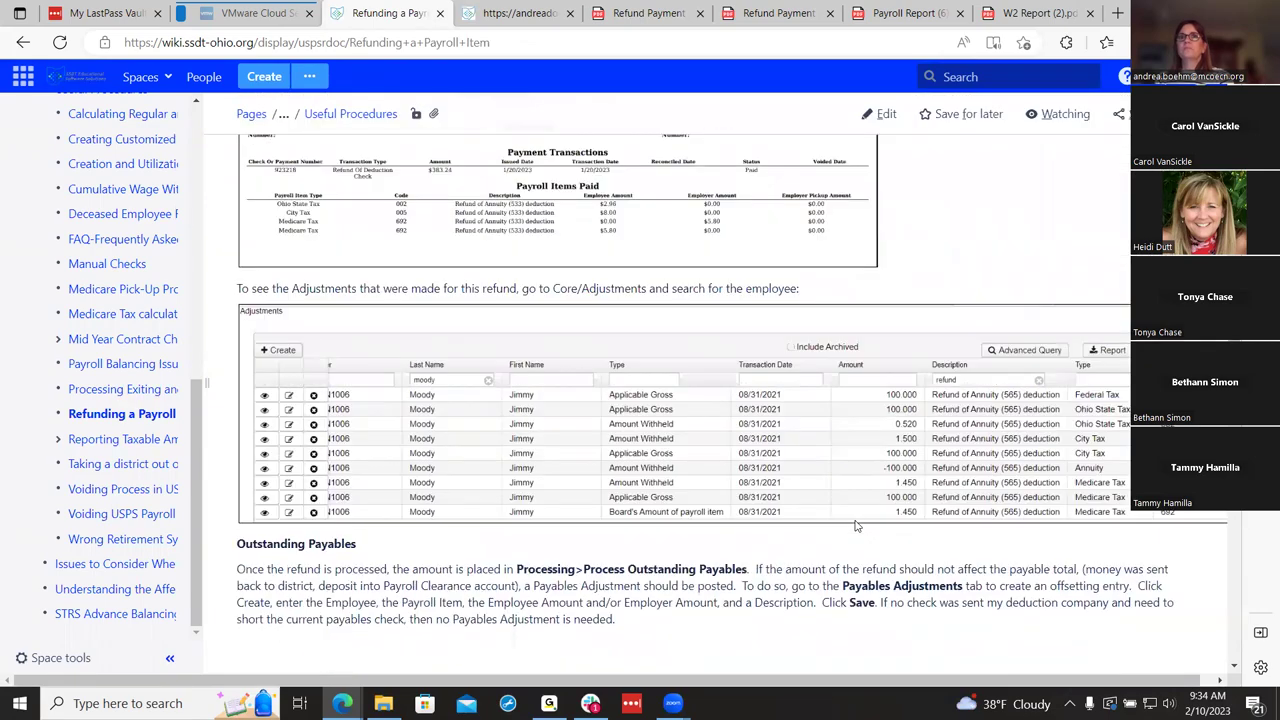
scroll(855, 526, "up", 15)
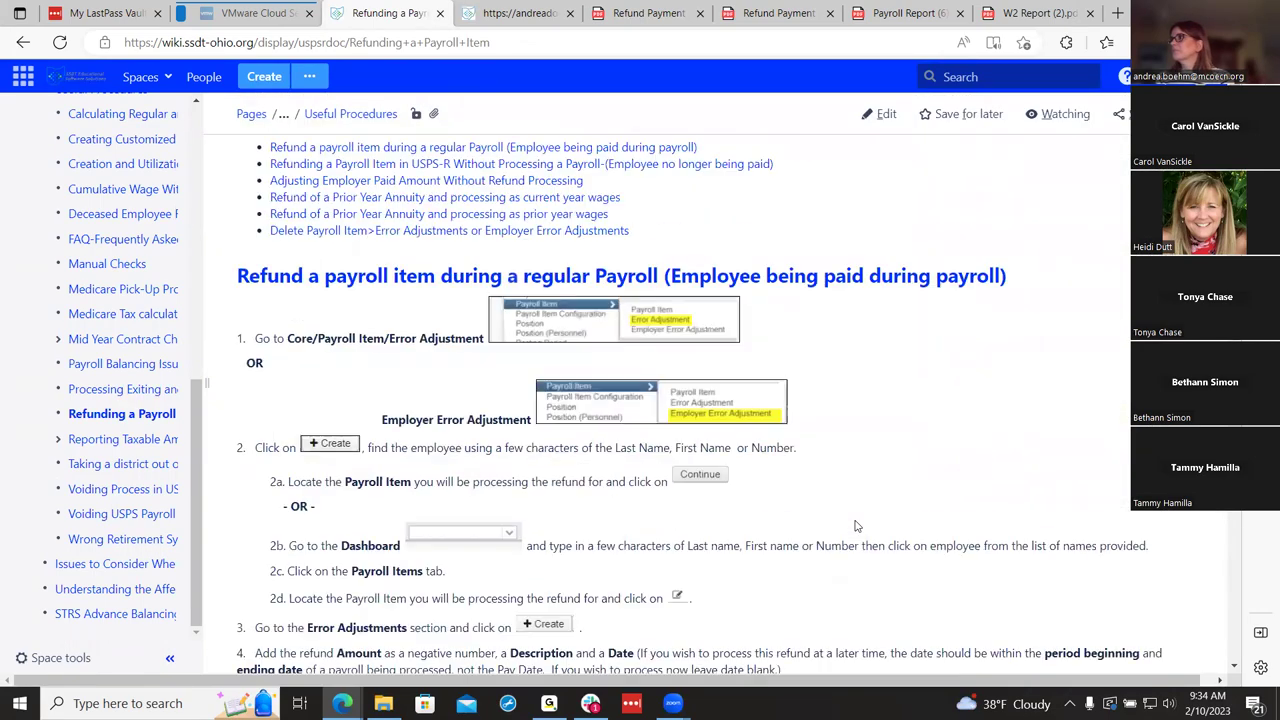